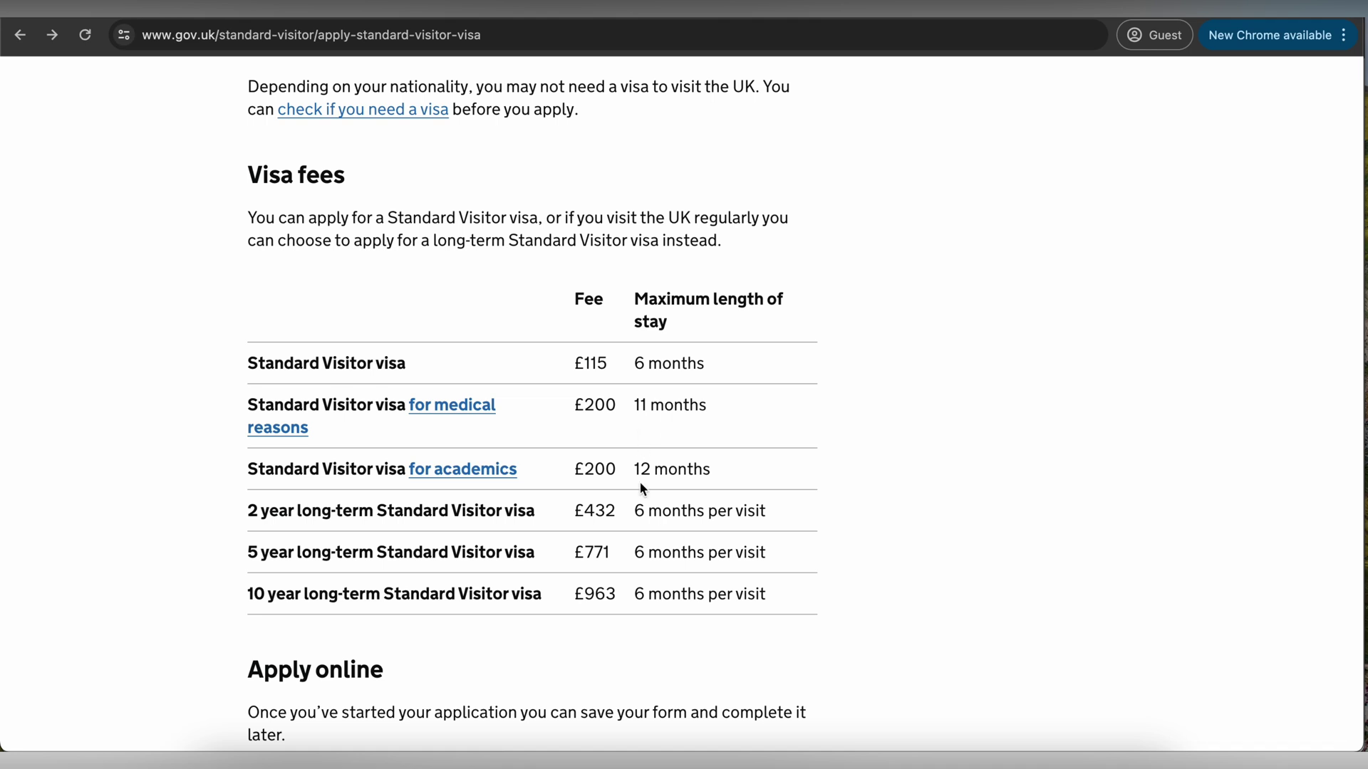
- Read the visitor visa guidance, highlighting the documents-needed heading and the travel dates requirement
scroll(647, 606, "down", 3)
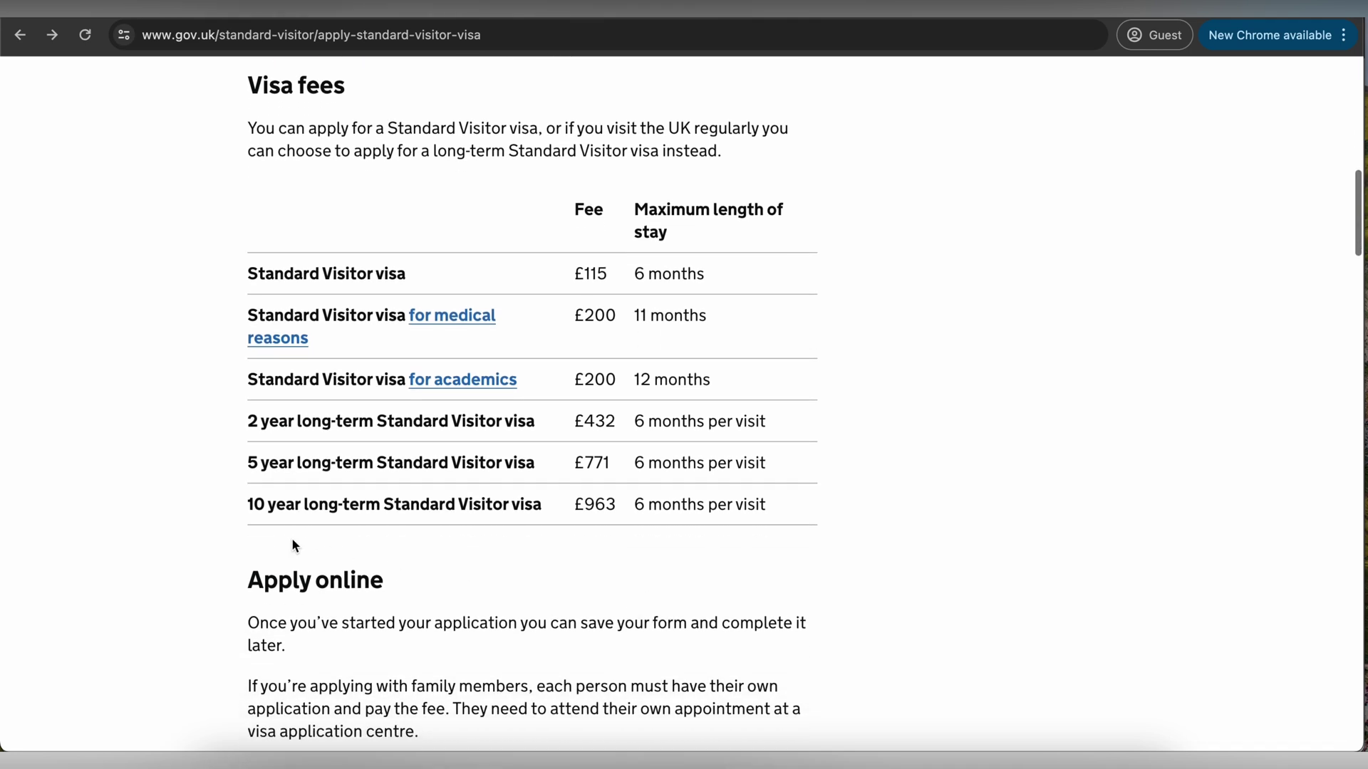
left_click_drag(250, 501, 552, 506)
scroll(551, 506, "down", 5)
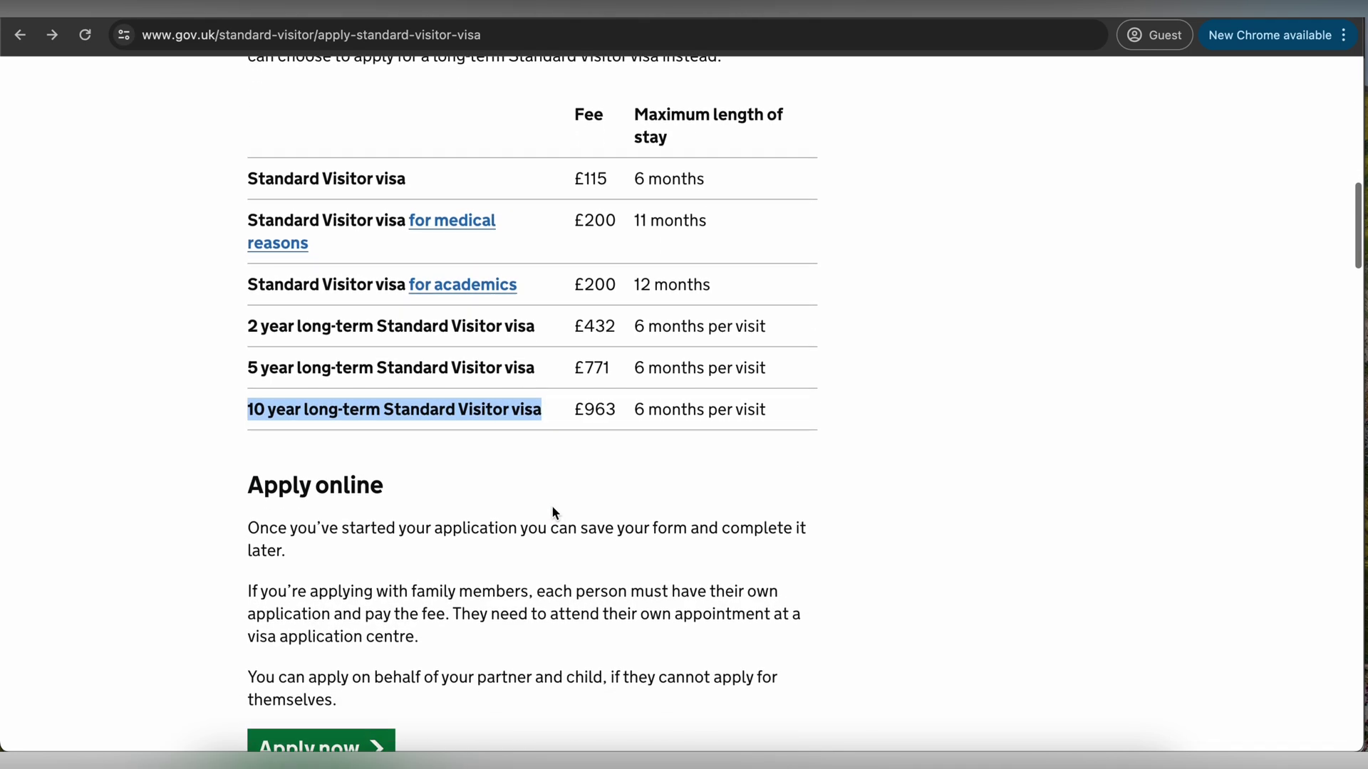
scroll(552, 506, "down", 1)
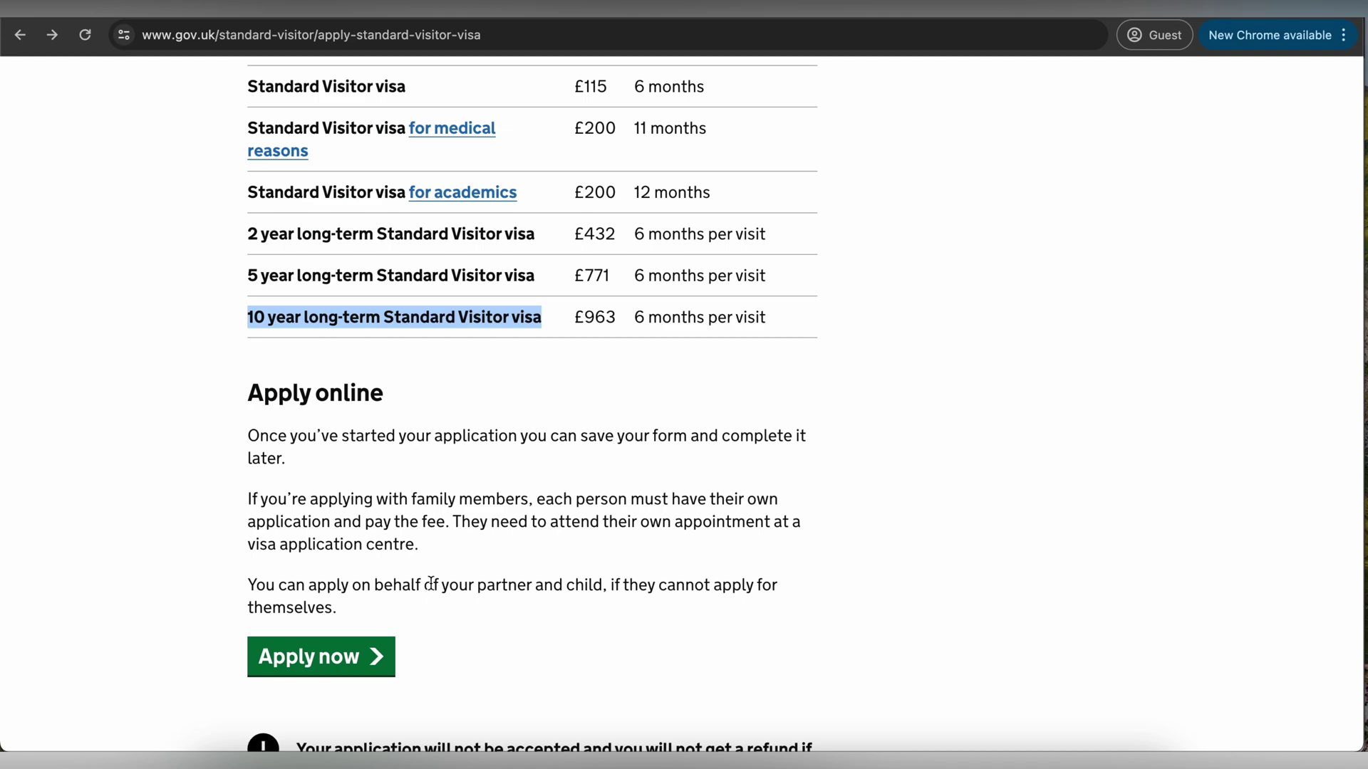
scroll(437, 595, "down", 3)
scroll(422, 598, "down", 1)
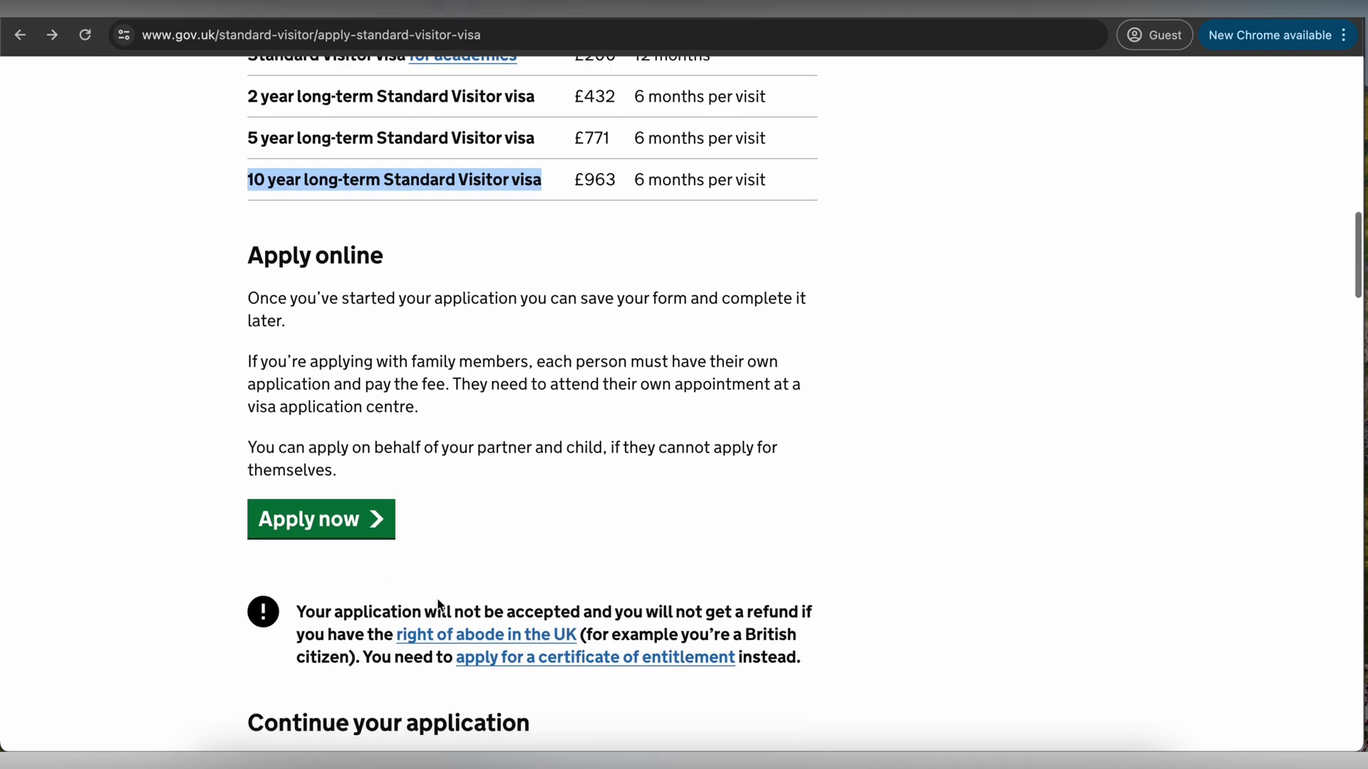
scroll(438, 602, "down", 8)
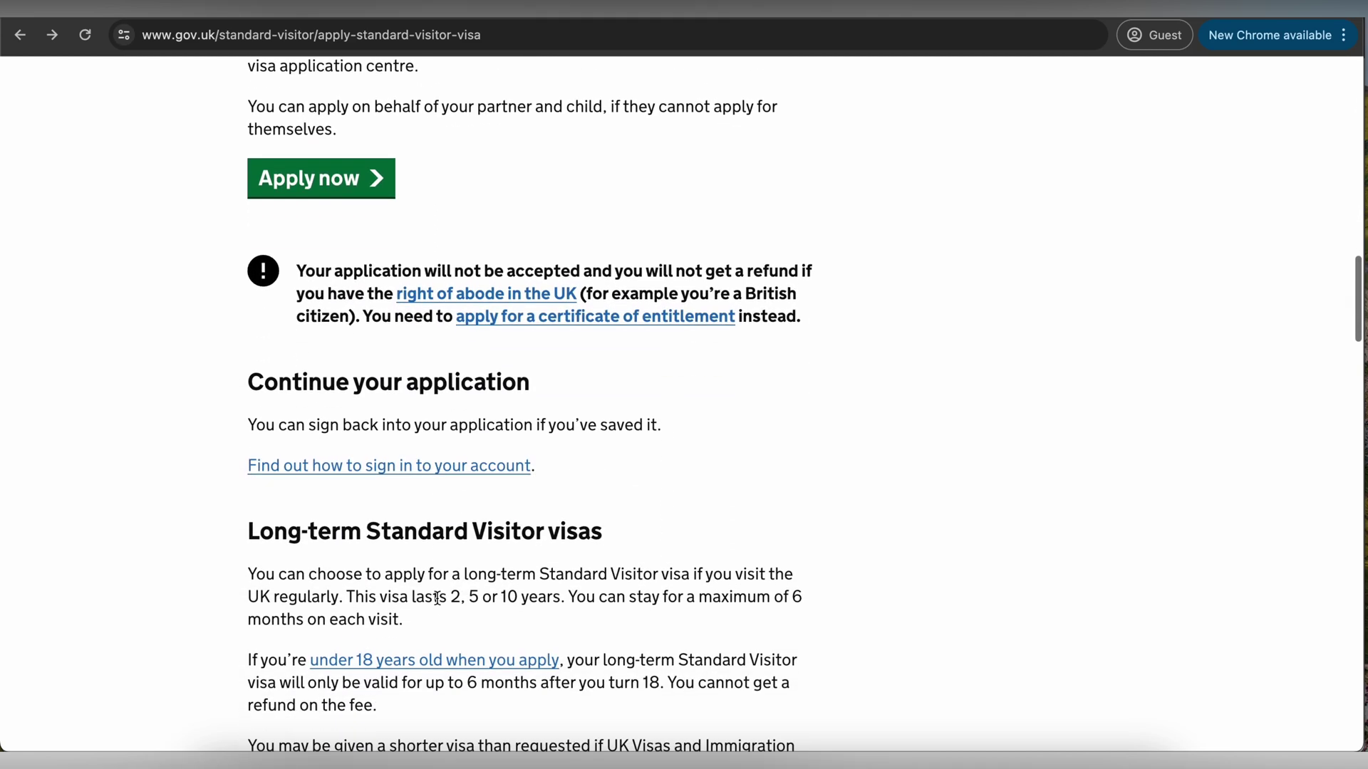
scroll(437, 597, "down", 10)
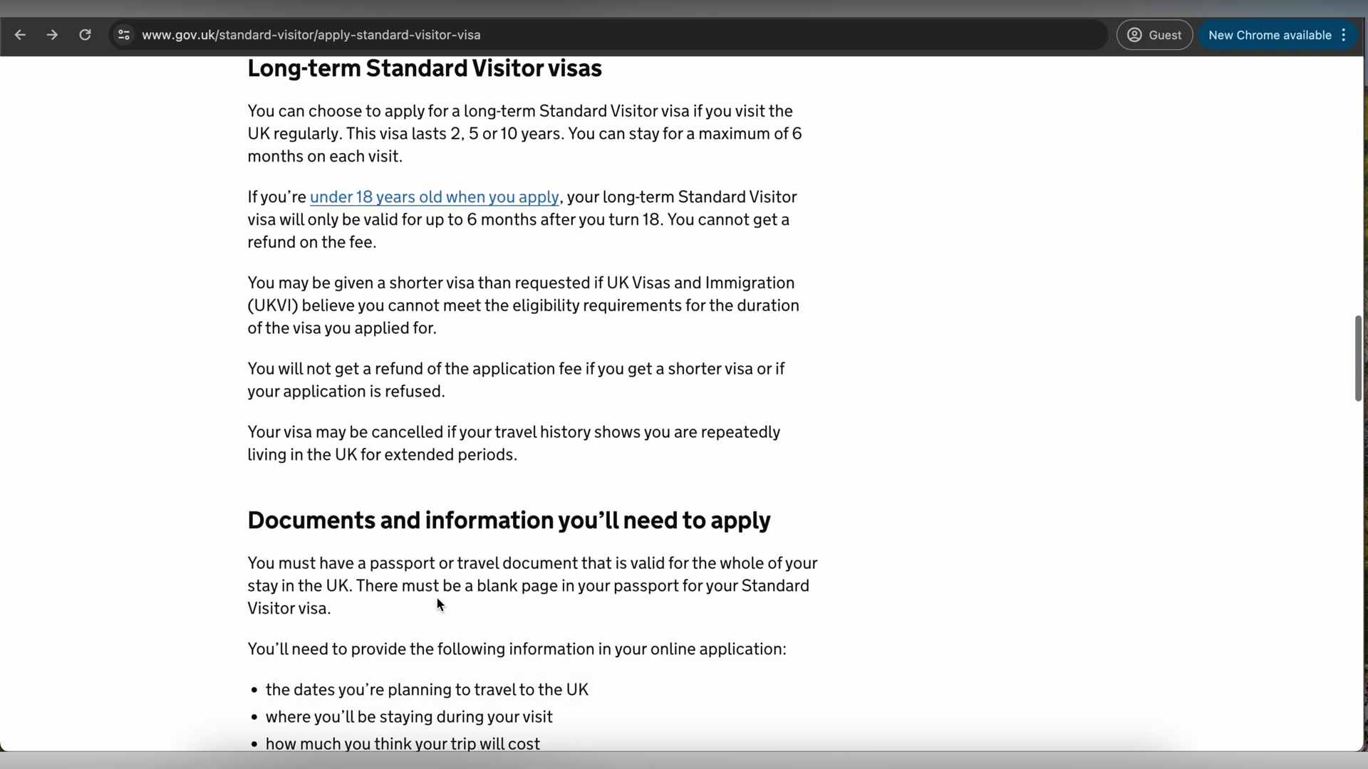
left_click_drag(248, 496, 737, 482)
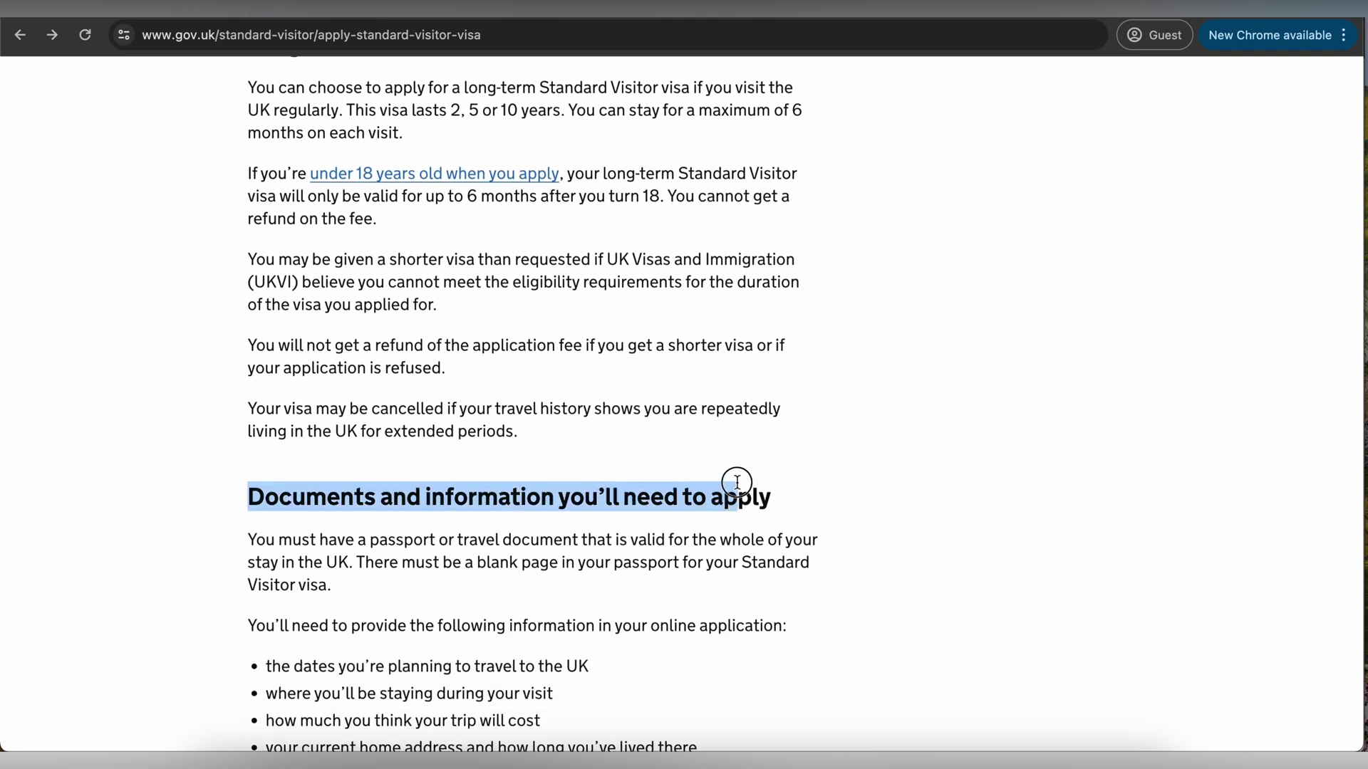
left_click(769, 481)
scroll(770, 477, "down", 8)
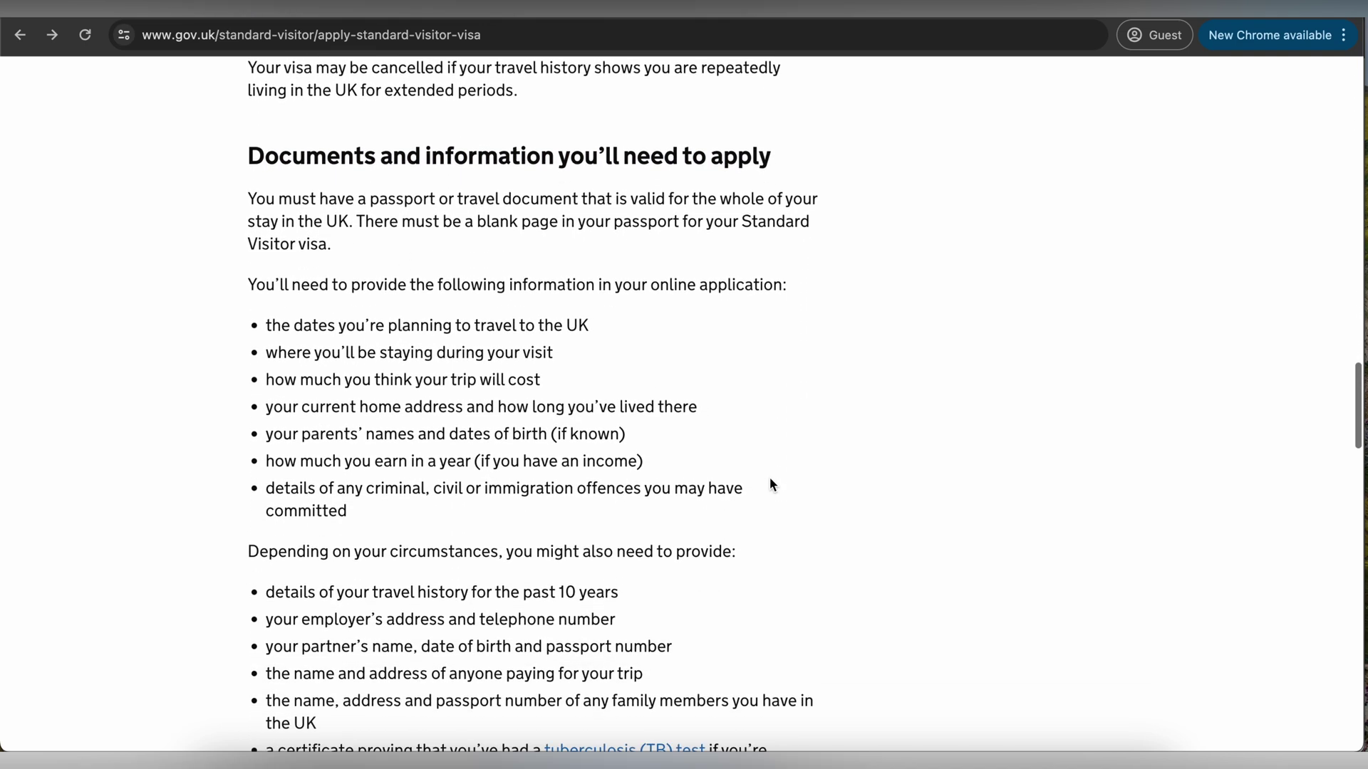
left_click_drag(281, 309, 534, 362)
left_click(410, 358)
- Continue through the guidance, highlighting the home address, travel history and partner's details requirements
scroll(530, 364, "down", 1)
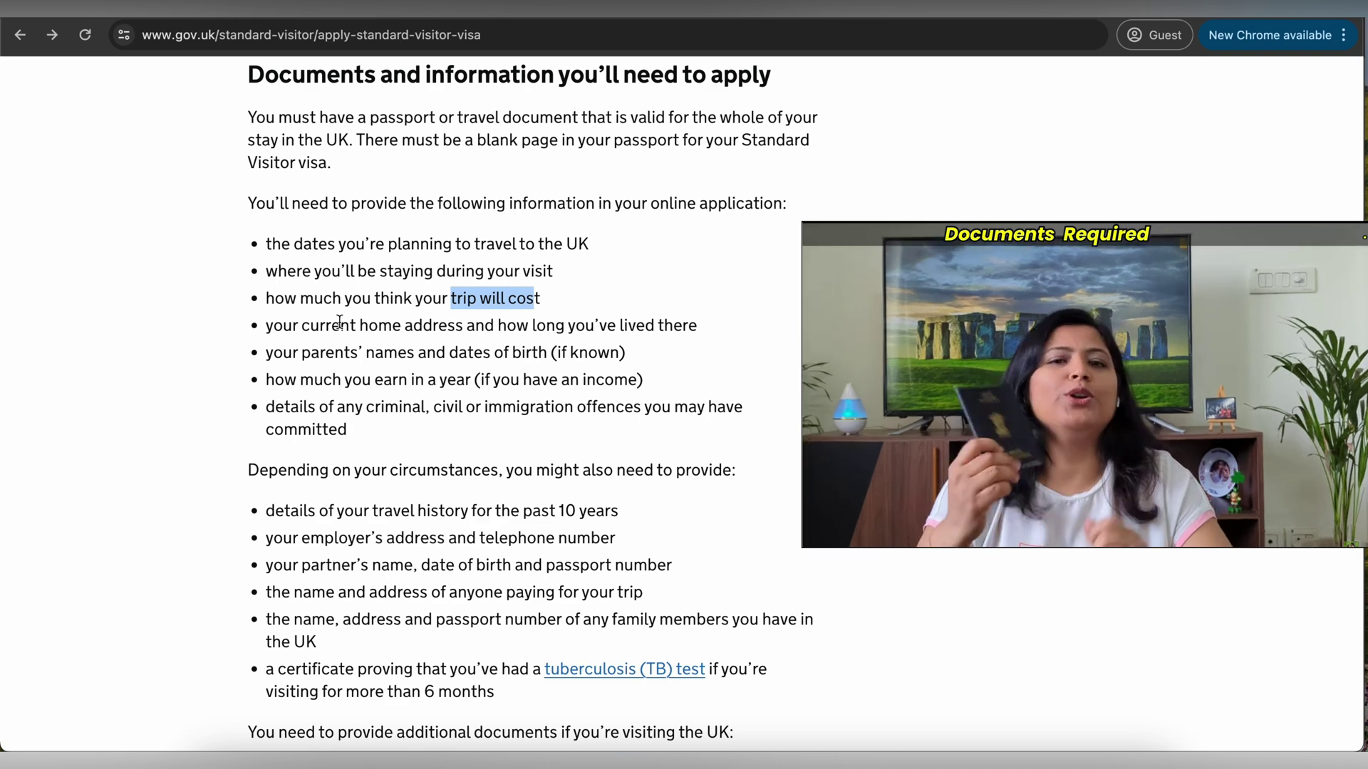
left_click_drag(310, 325, 662, 322)
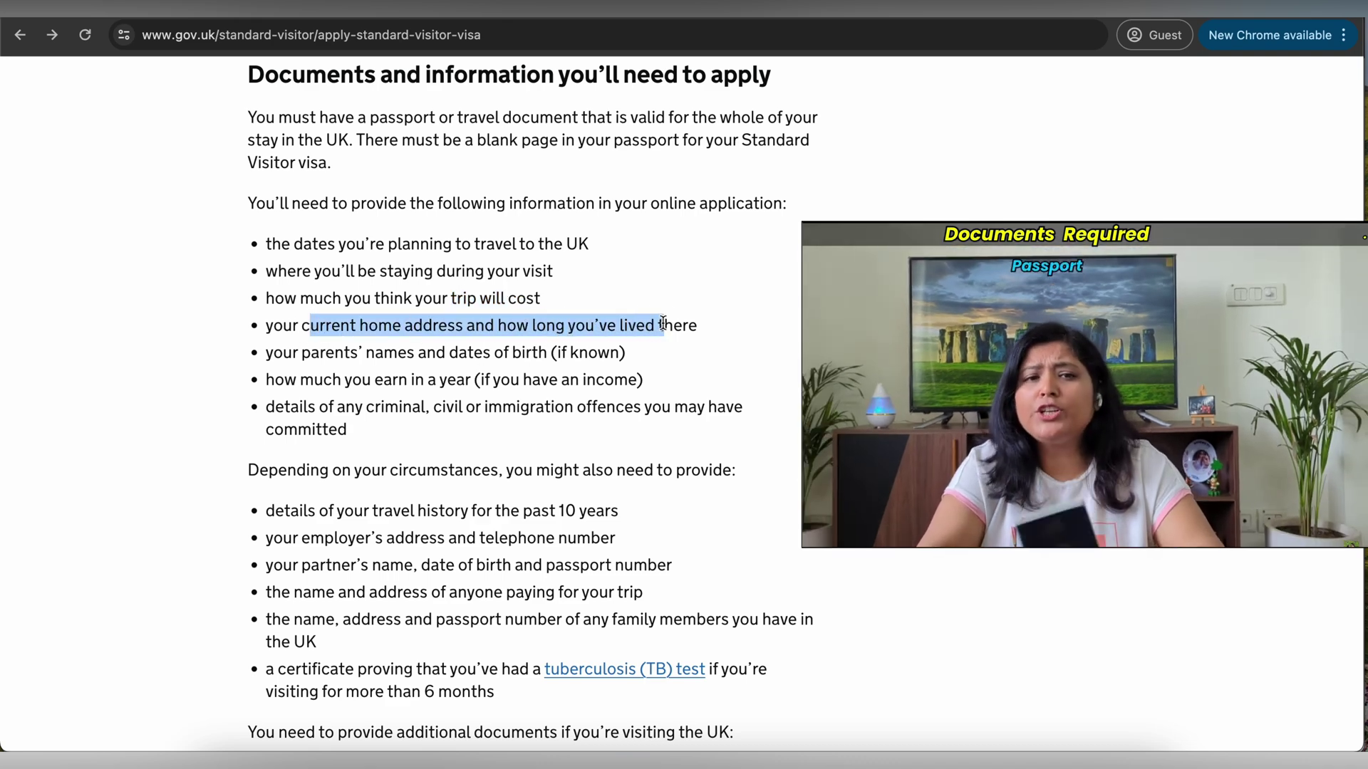
scroll(662, 322, "down", 1)
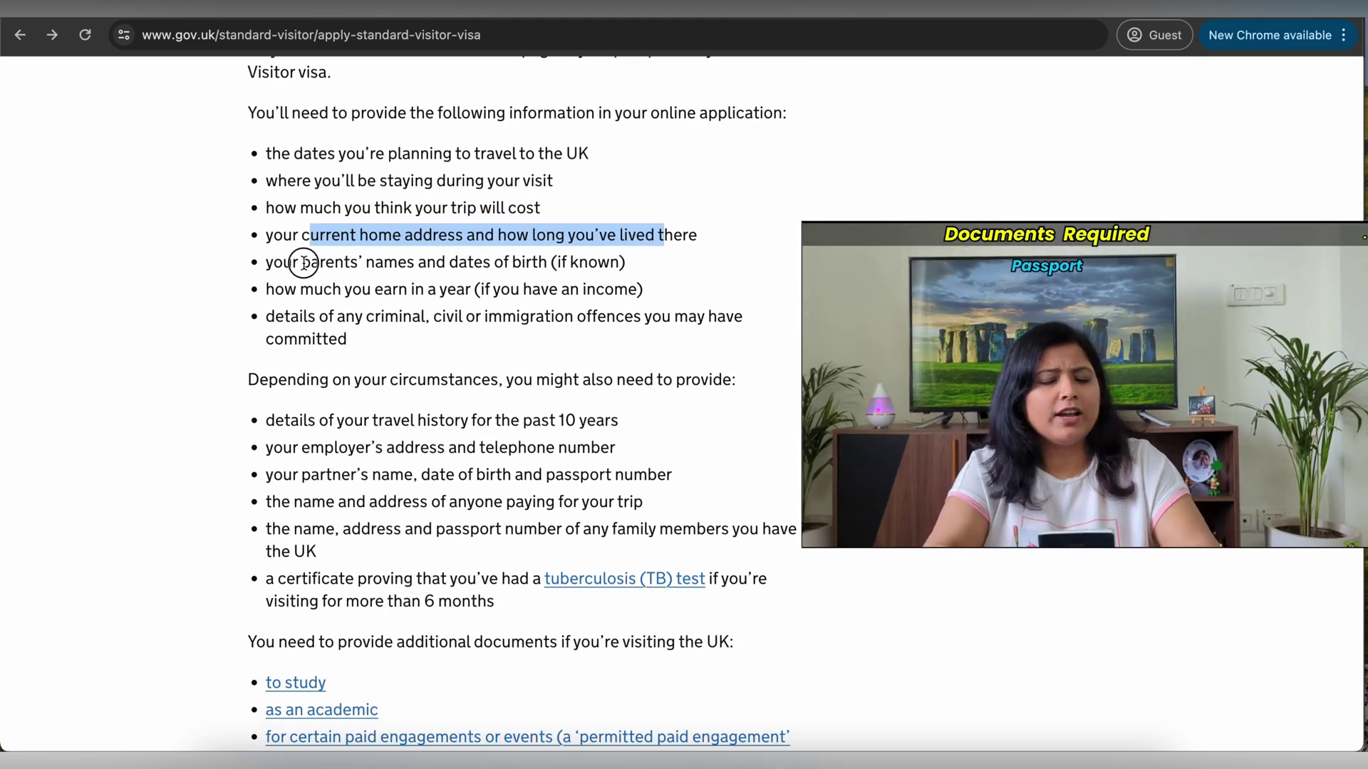
left_click_drag(303, 262, 495, 262)
scroll(496, 262, "down", 1)
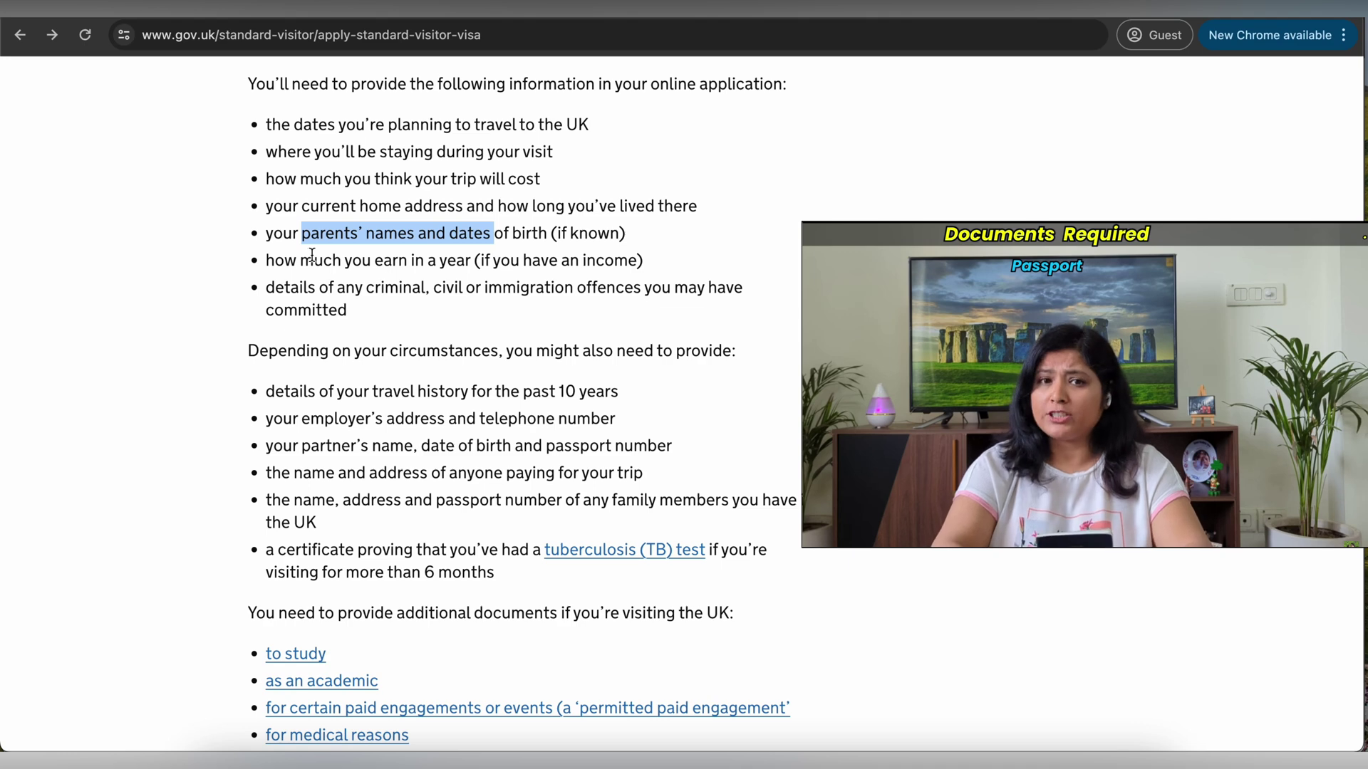
left_click_drag(307, 258, 489, 265)
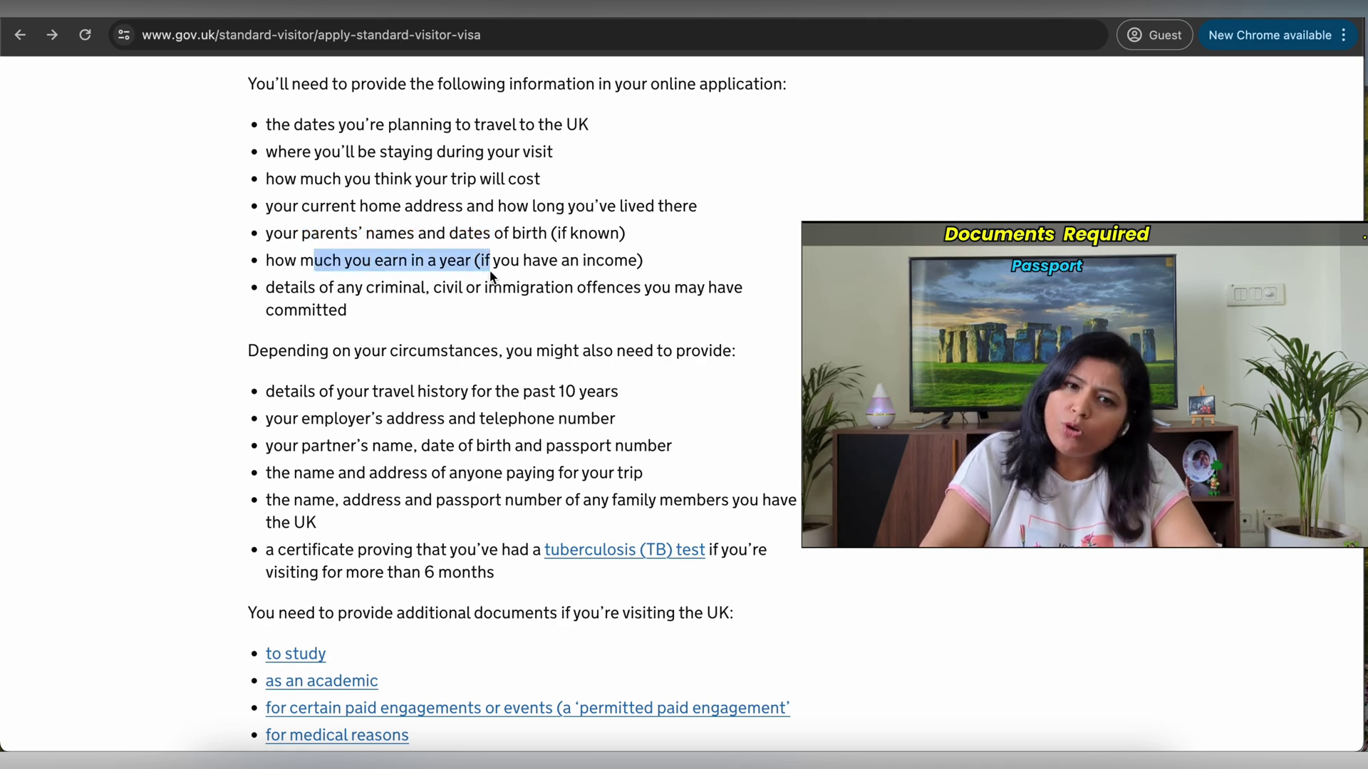
scroll(490, 277, "down", 1)
scroll(490, 276, "down", 1)
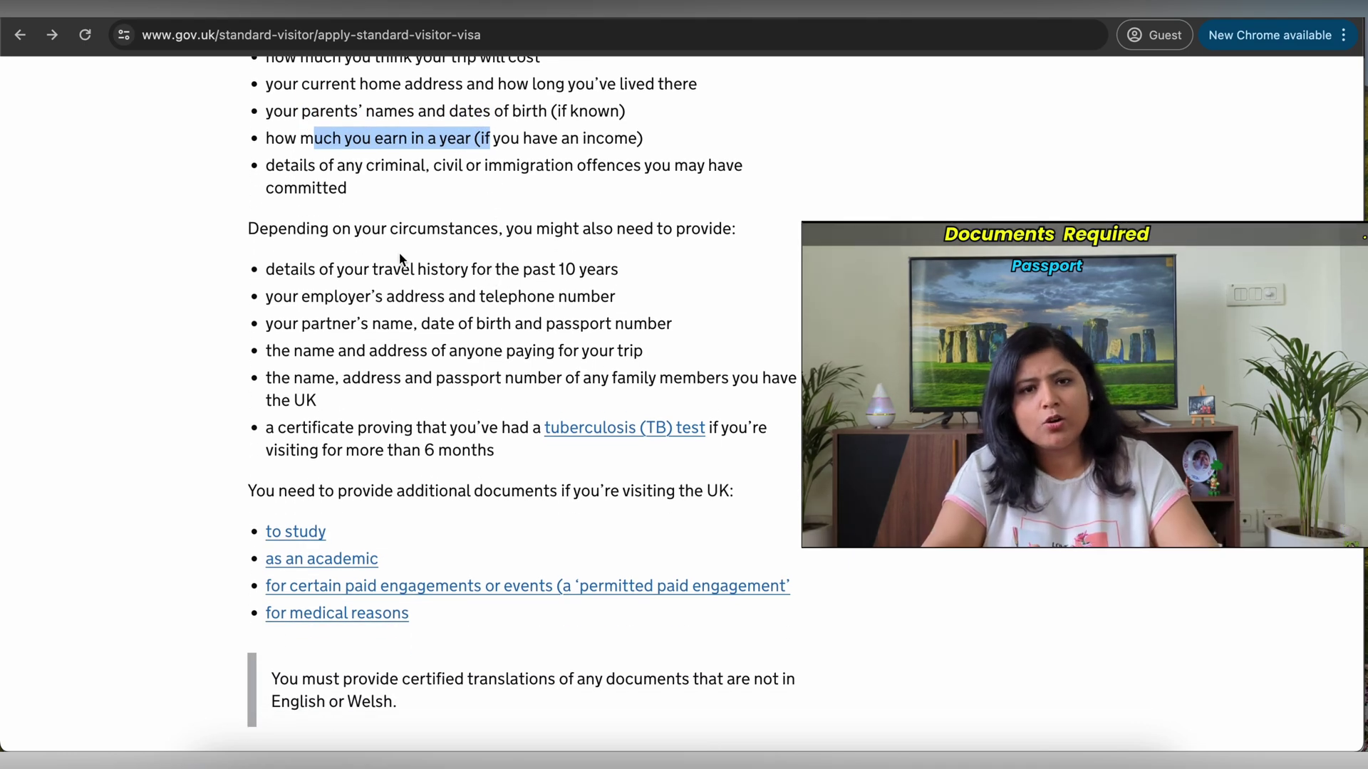
scroll(396, 261, "down", 1)
left_click_drag(328, 252, 622, 249)
left_click(584, 251)
scroll(622, 250, "down", 1)
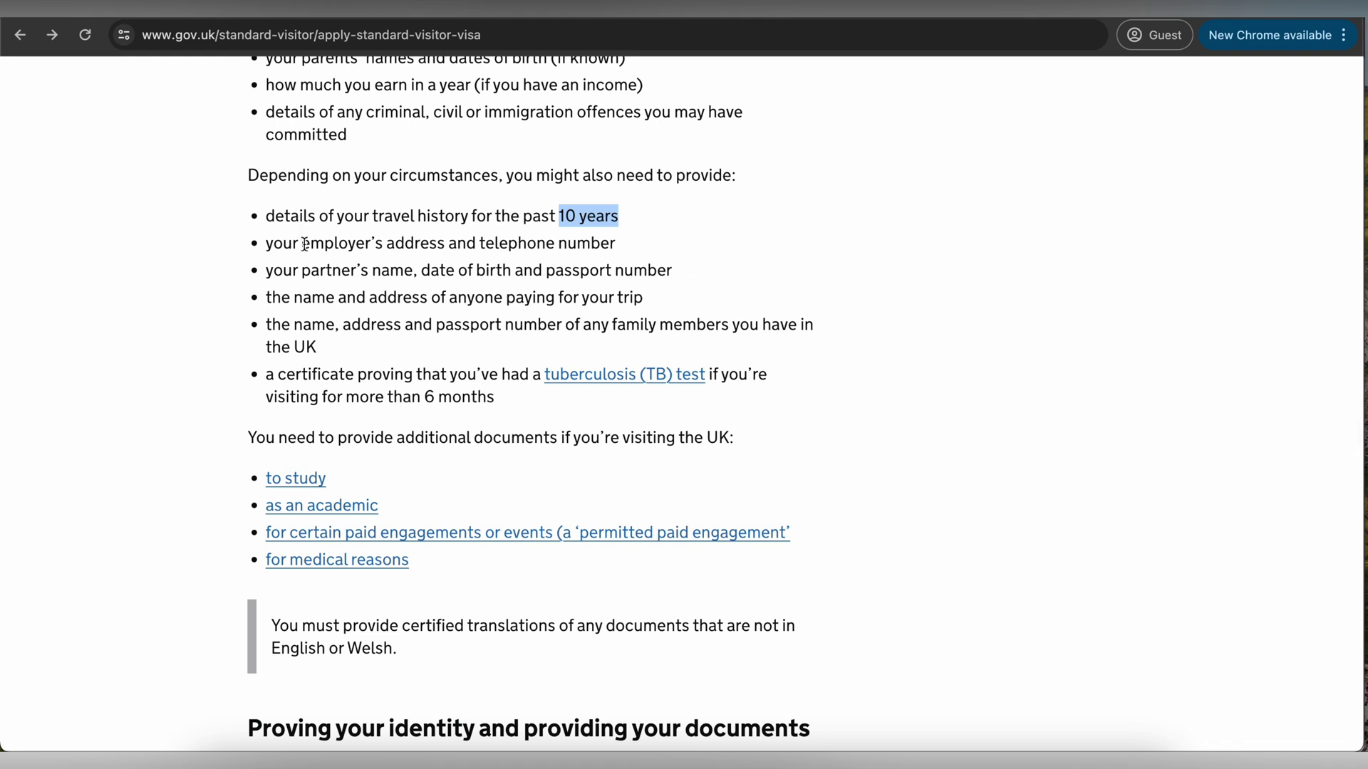
left_click_drag(310, 246, 436, 246)
scroll(436, 245, "down", 2)
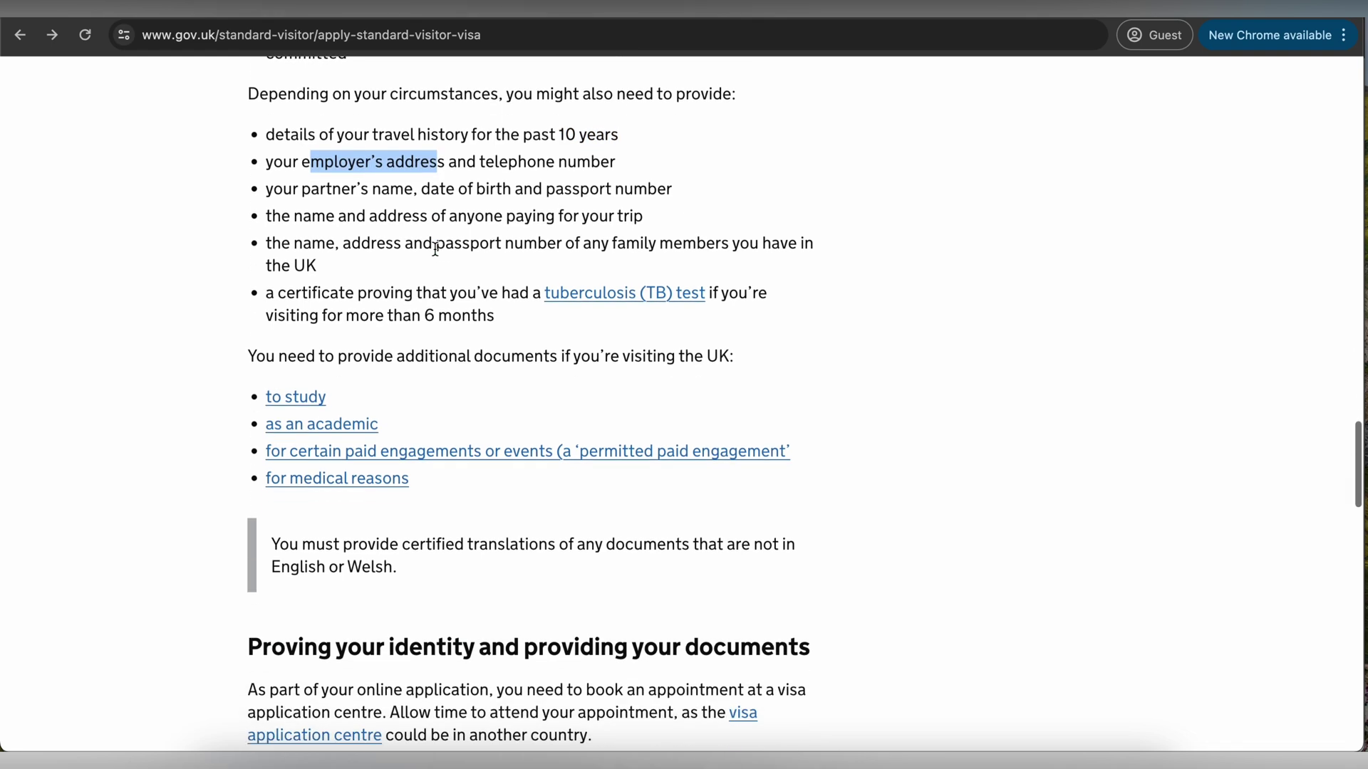
left_click_drag(342, 190, 474, 193)
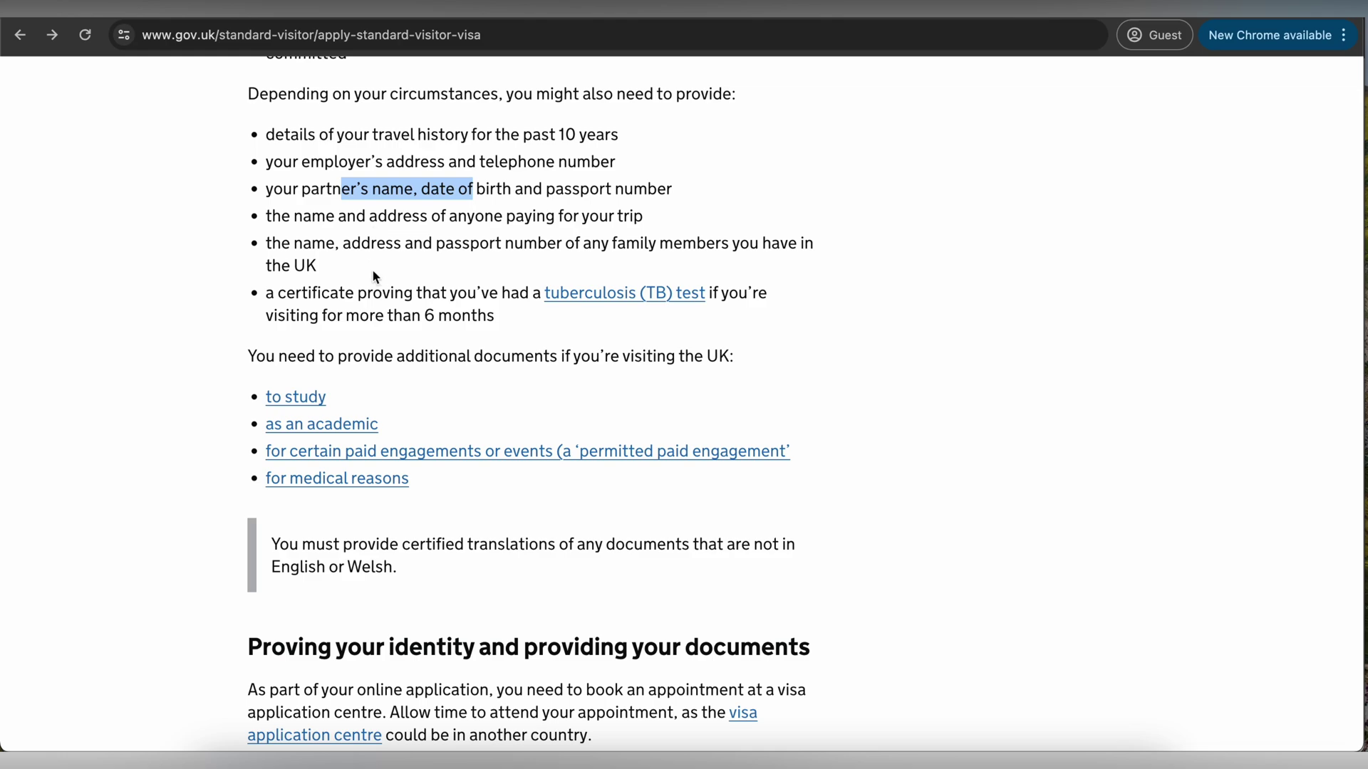
scroll(373, 276, "up", 20)
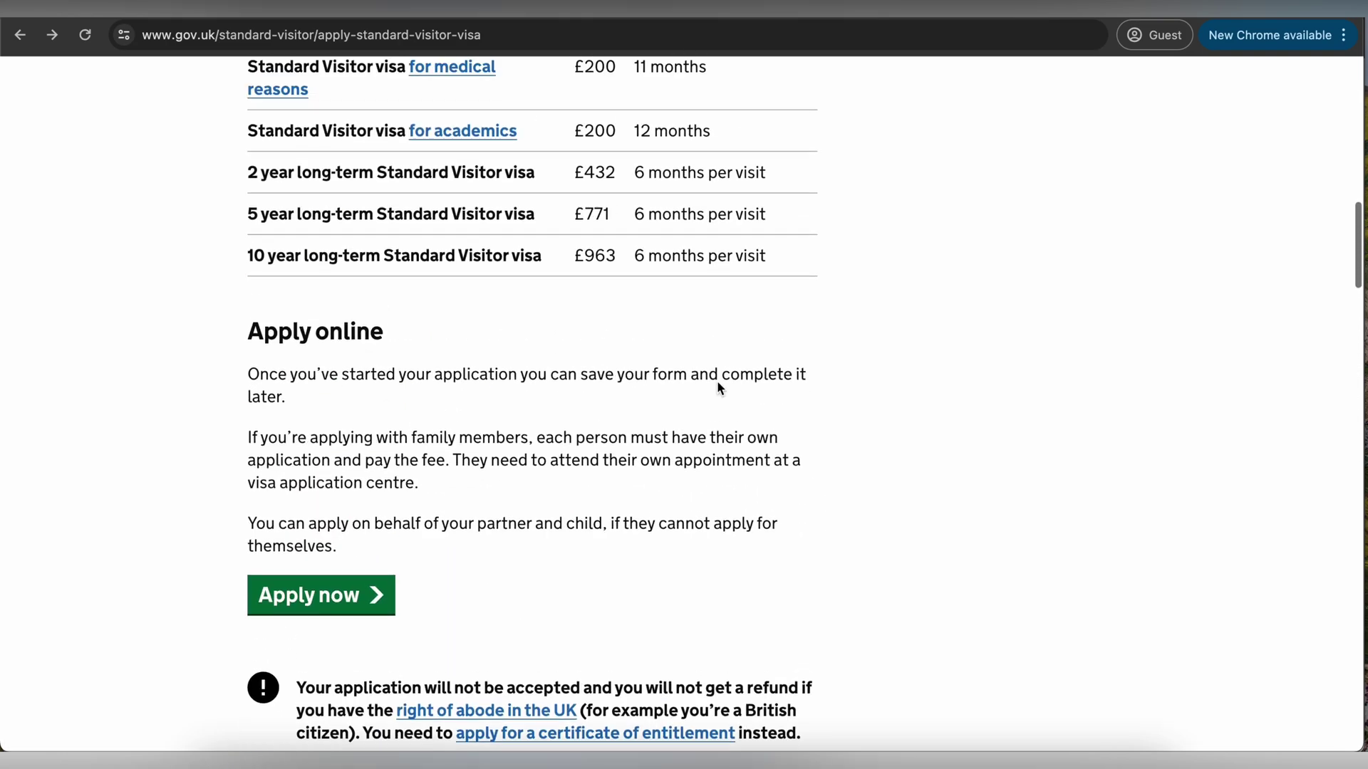
scroll(717, 388, "down", 1)
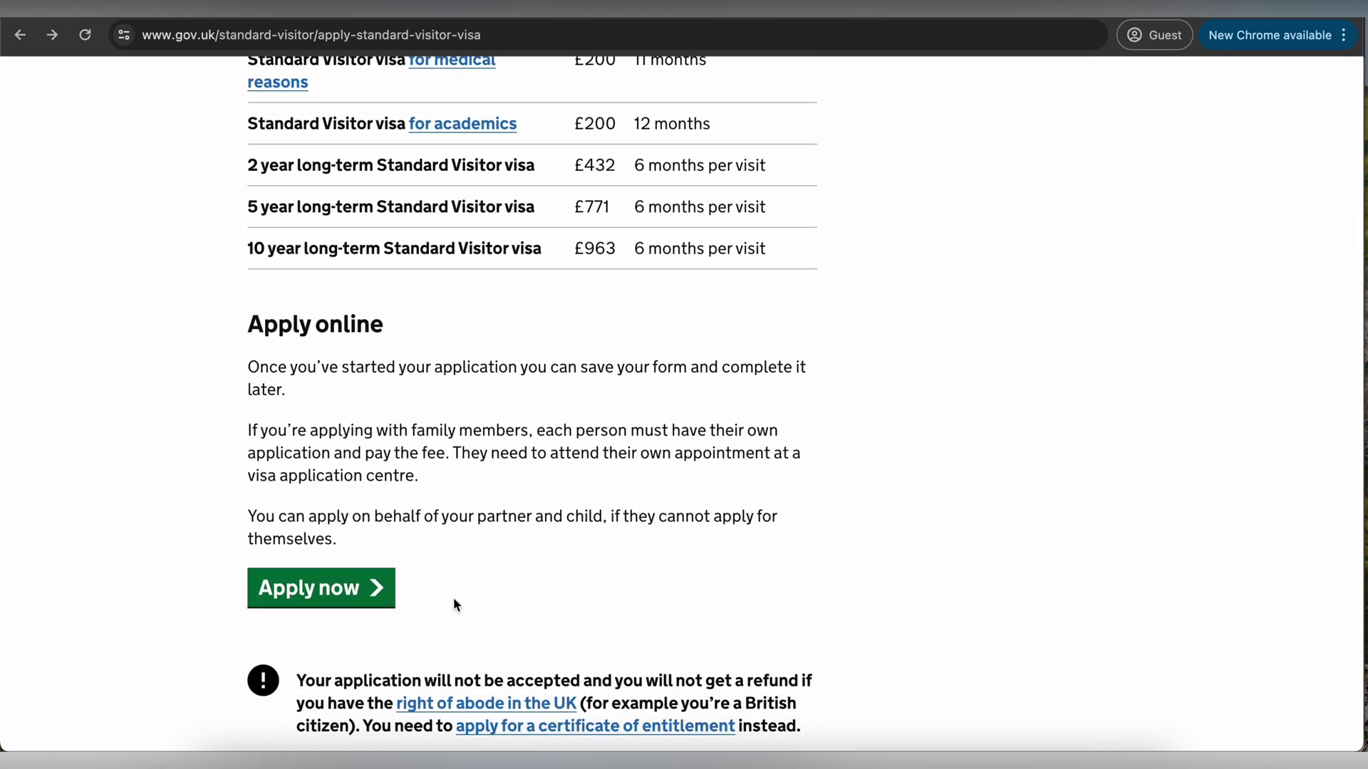
- Start the online application and choose English as its language
left_click(336, 591)
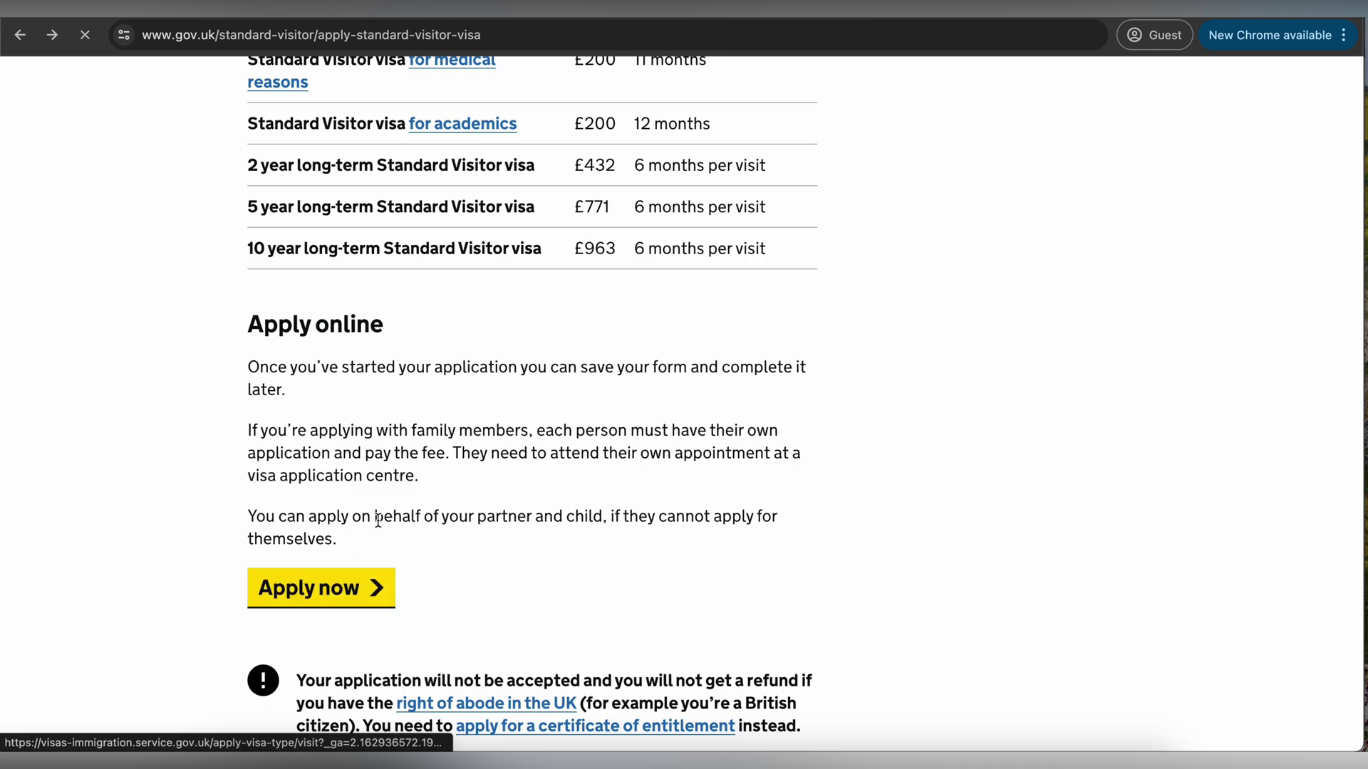
scroll(419, 483, "down", 3)
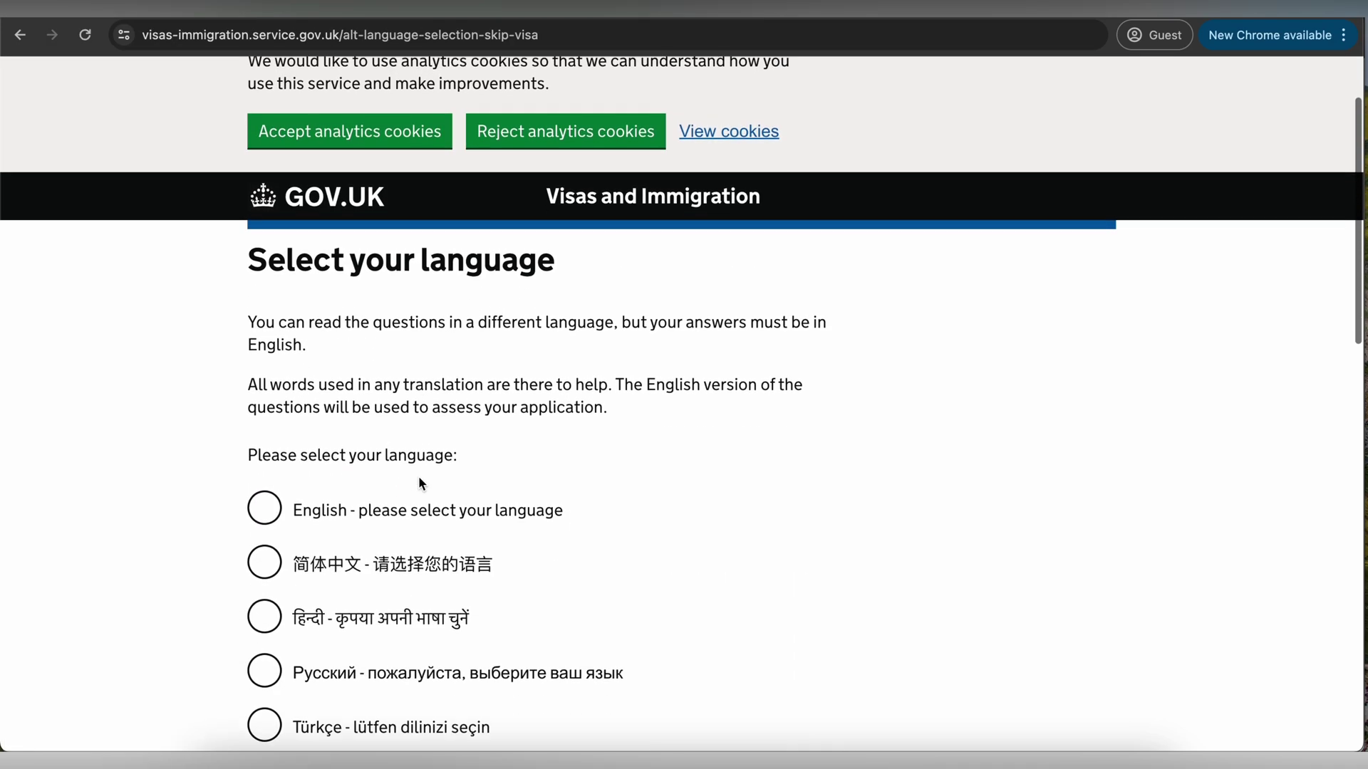
scroll(419, 483, "down", 2)
left_click(270, 394)
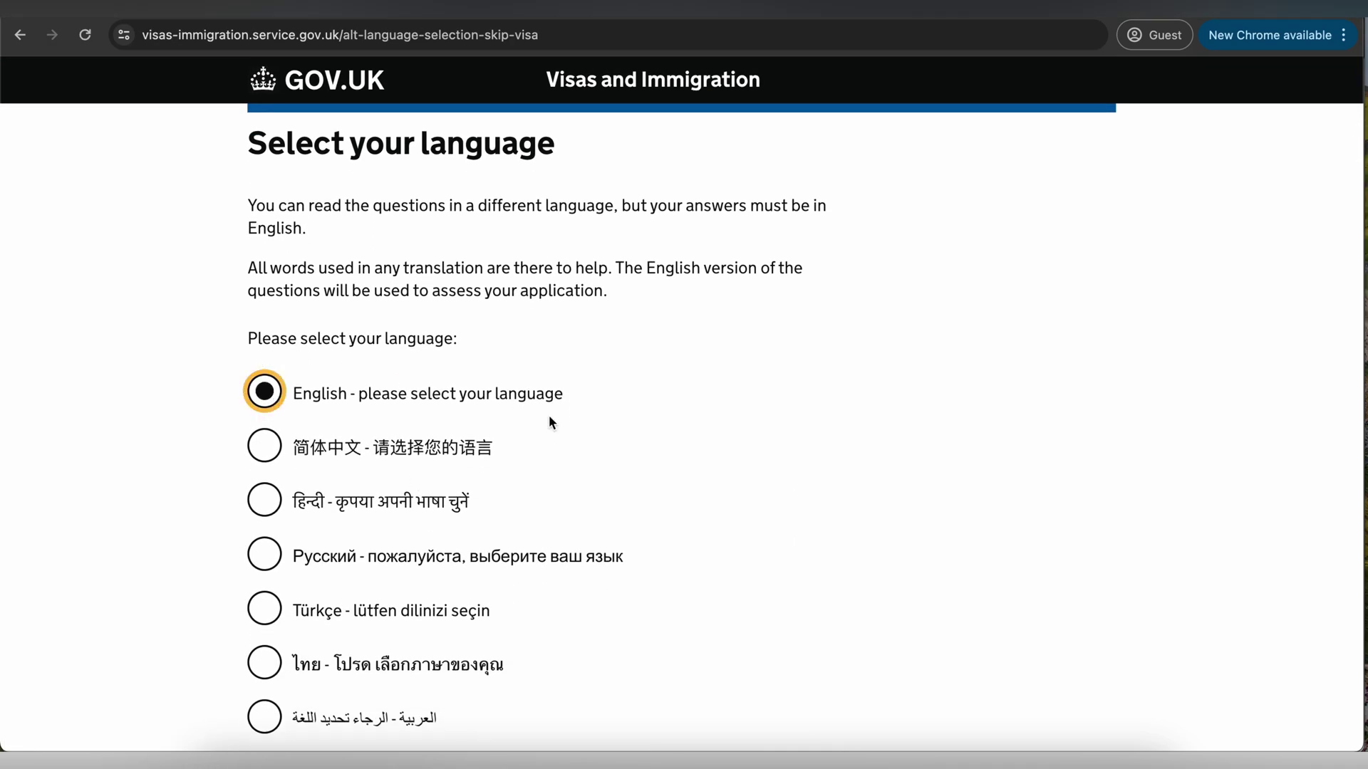
scroll(549, 420, "down", 10)
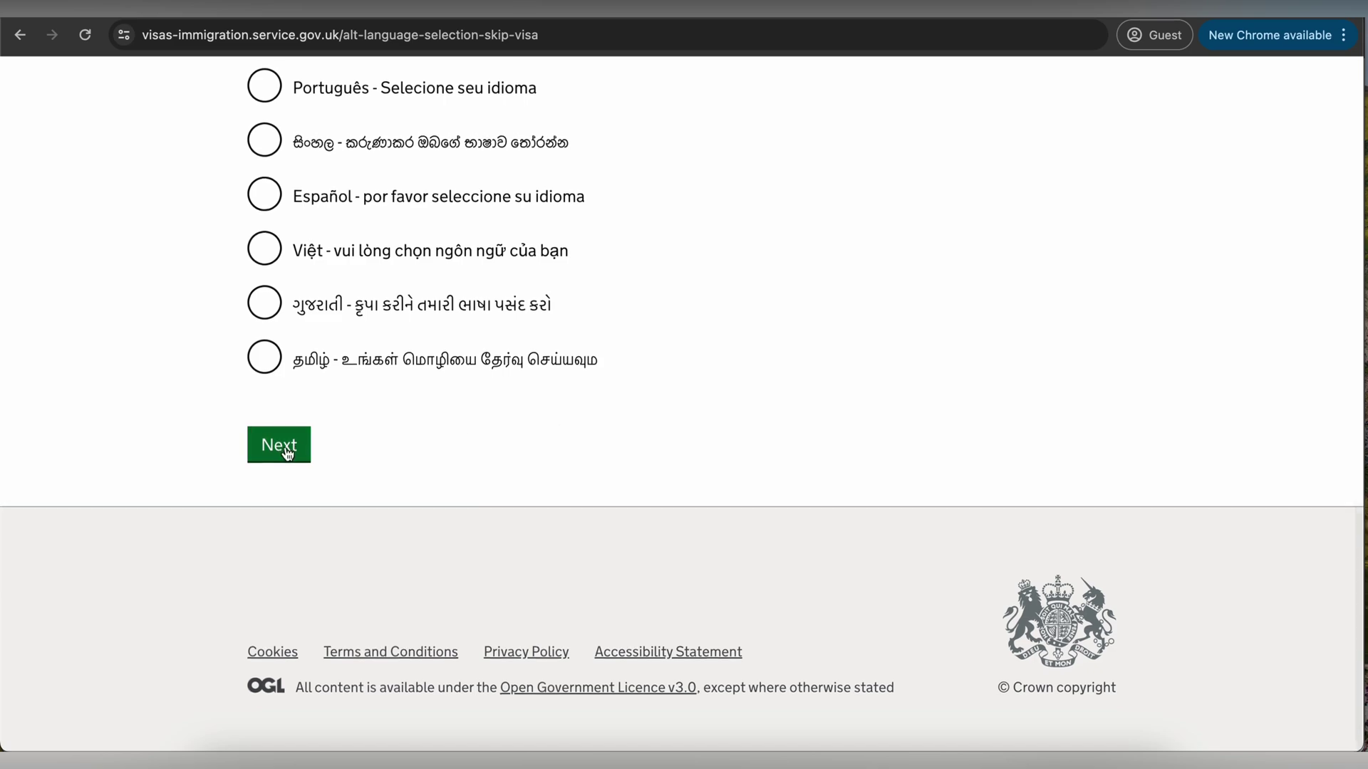
left_click(286, 450)
- Enter India as the country for giving biometrics and continue
scroll(450, 391, "down", 4)
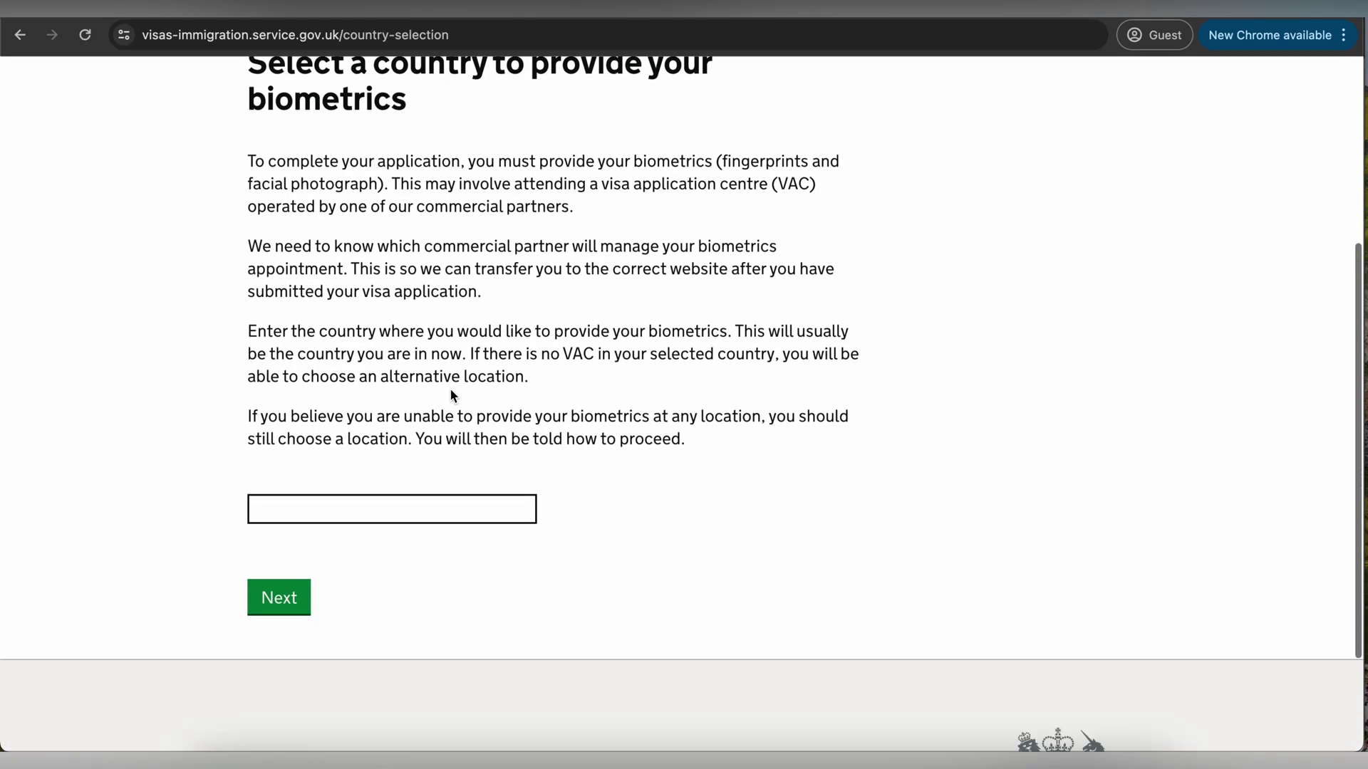
scroll(450, 388, "up", 1)
left_click_drag(366, 107, 333, 149)
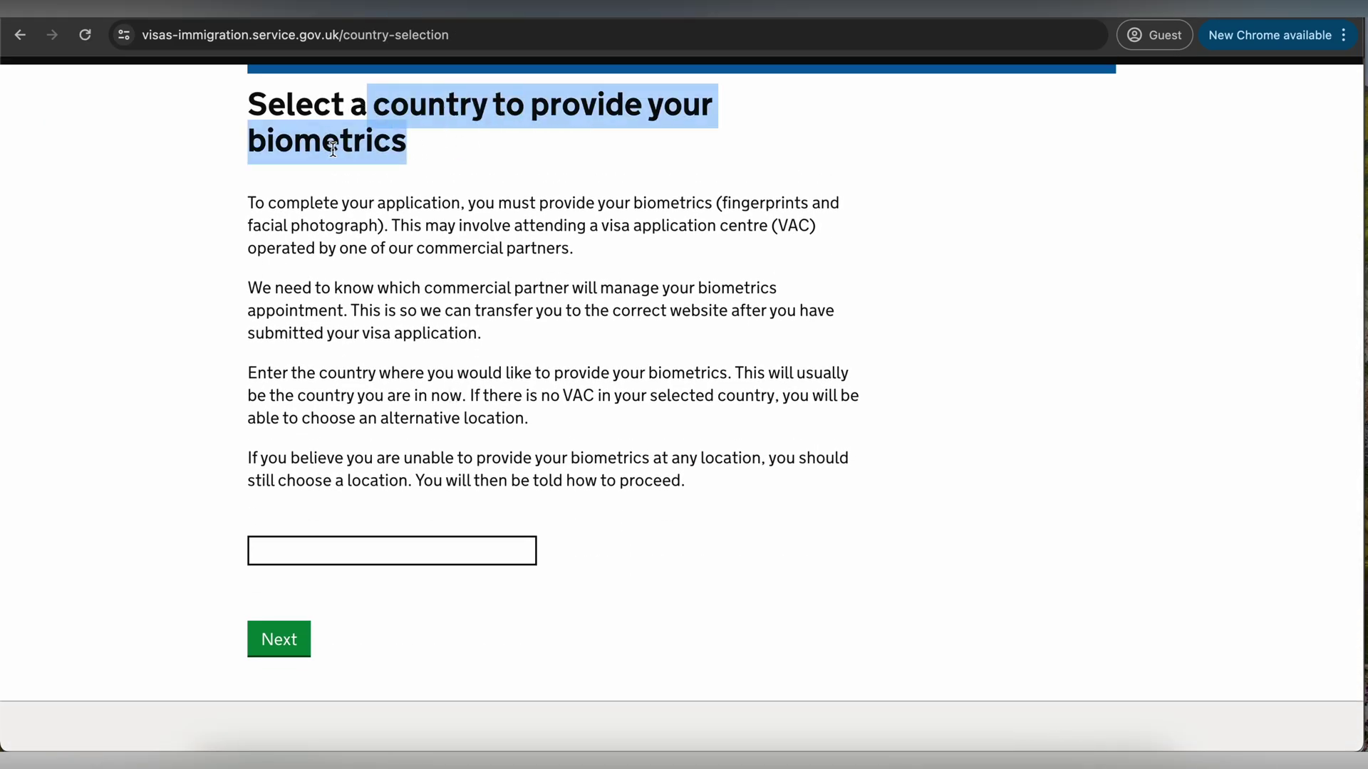
left_click(332, 150)
left_click(370, 555)
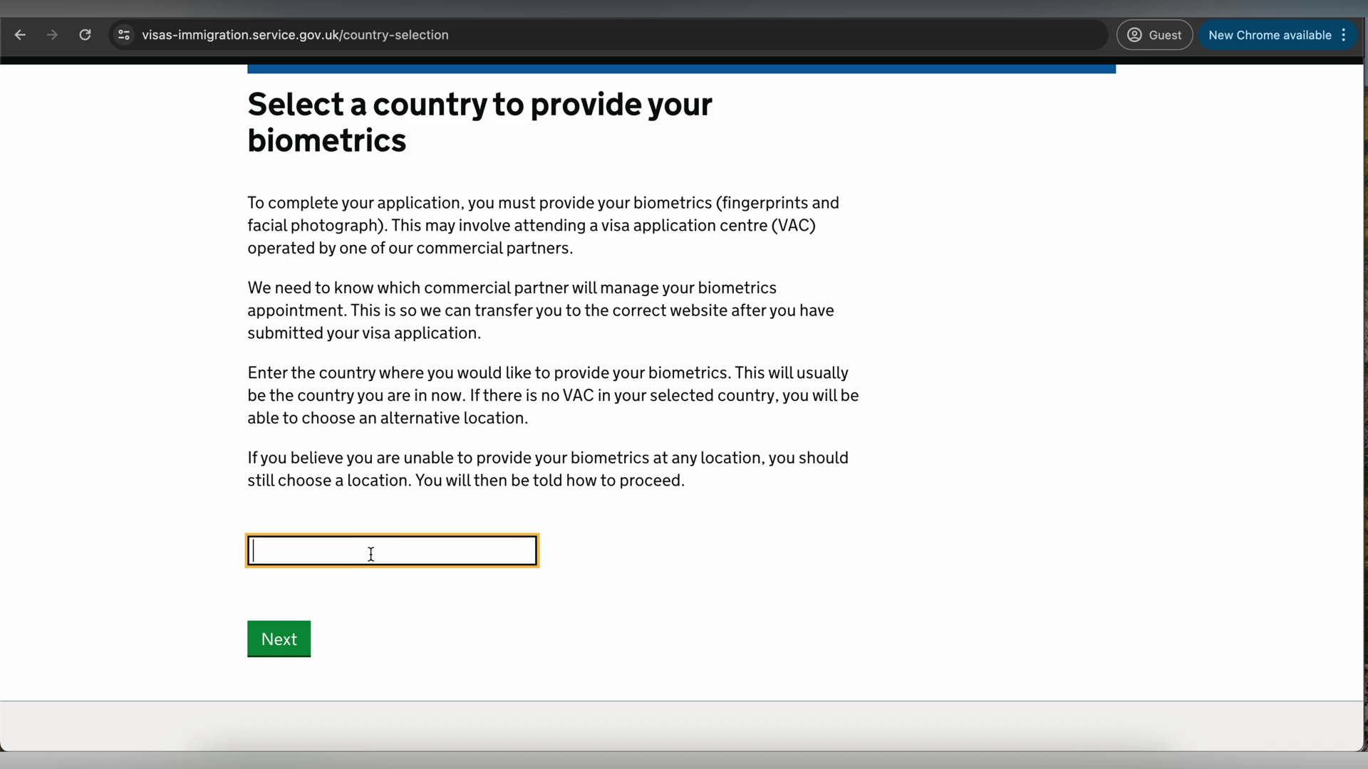
type("Ind")
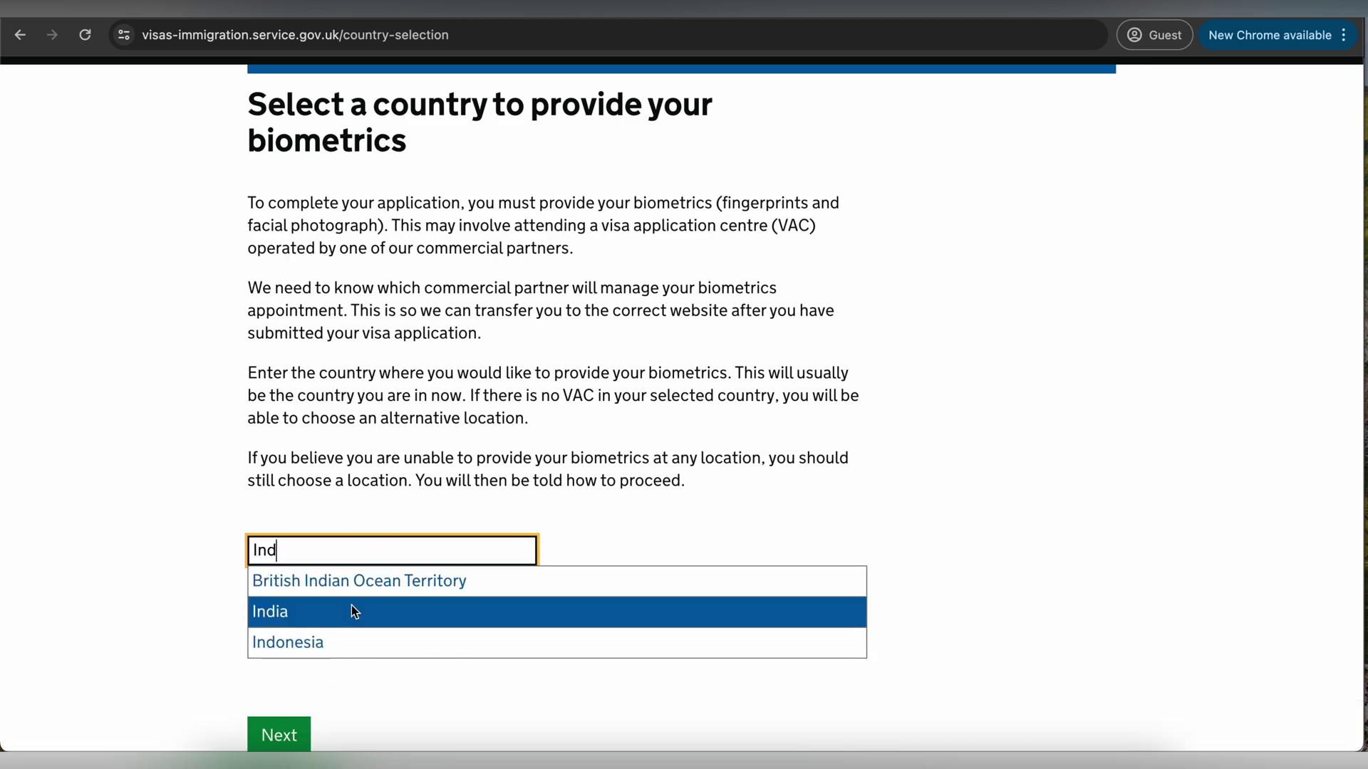
left_click(349, 611)
left_click(273, 639)
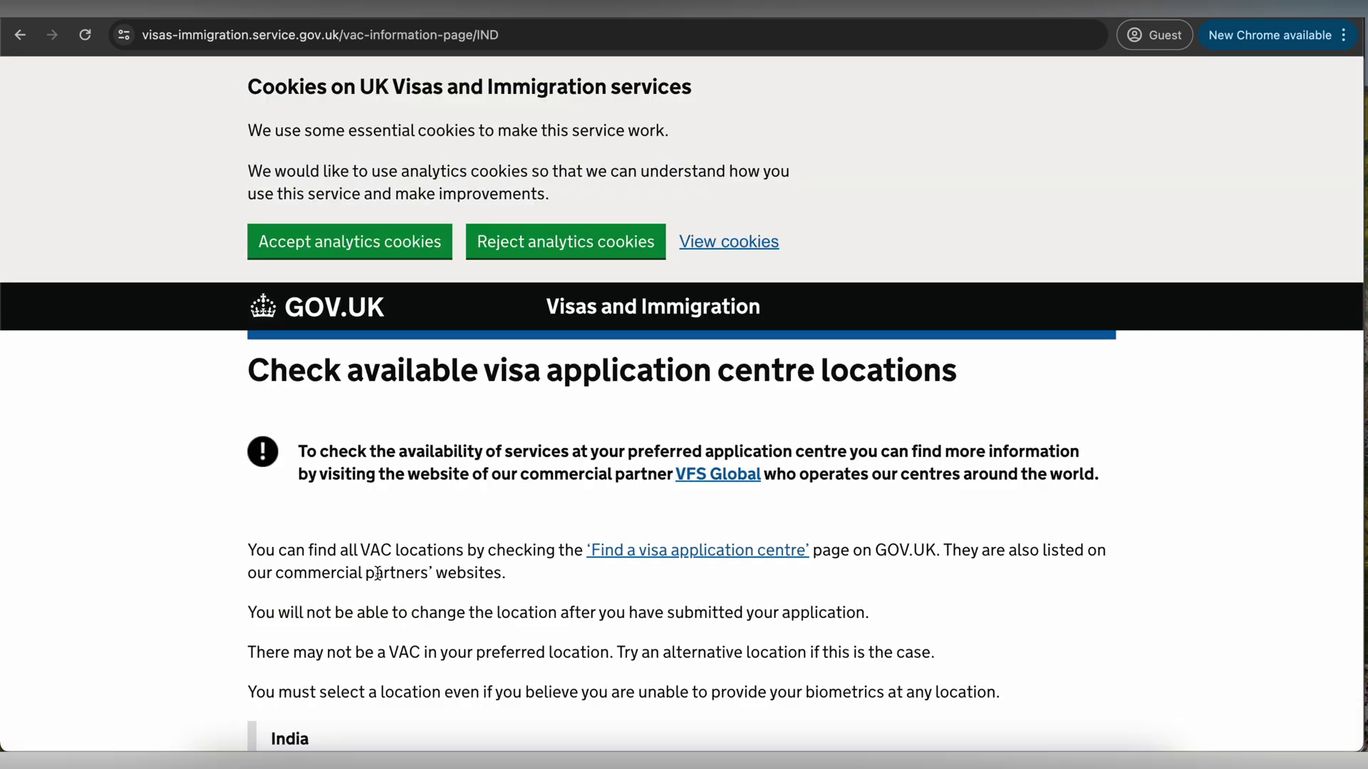
- Confirm the biometrics location has been identified and continue
scroll(463, 528, "down", 5)
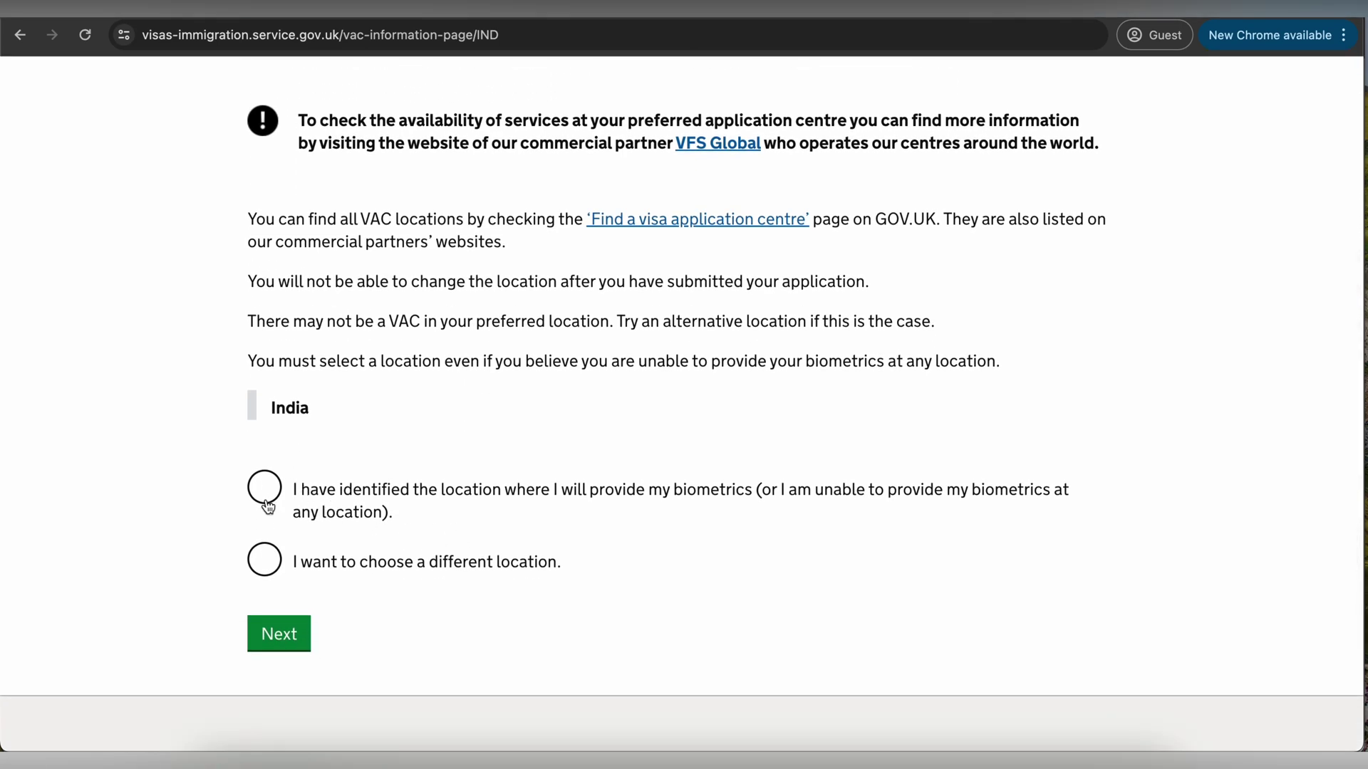
left_click(265, 499)
left_click(277, 641)
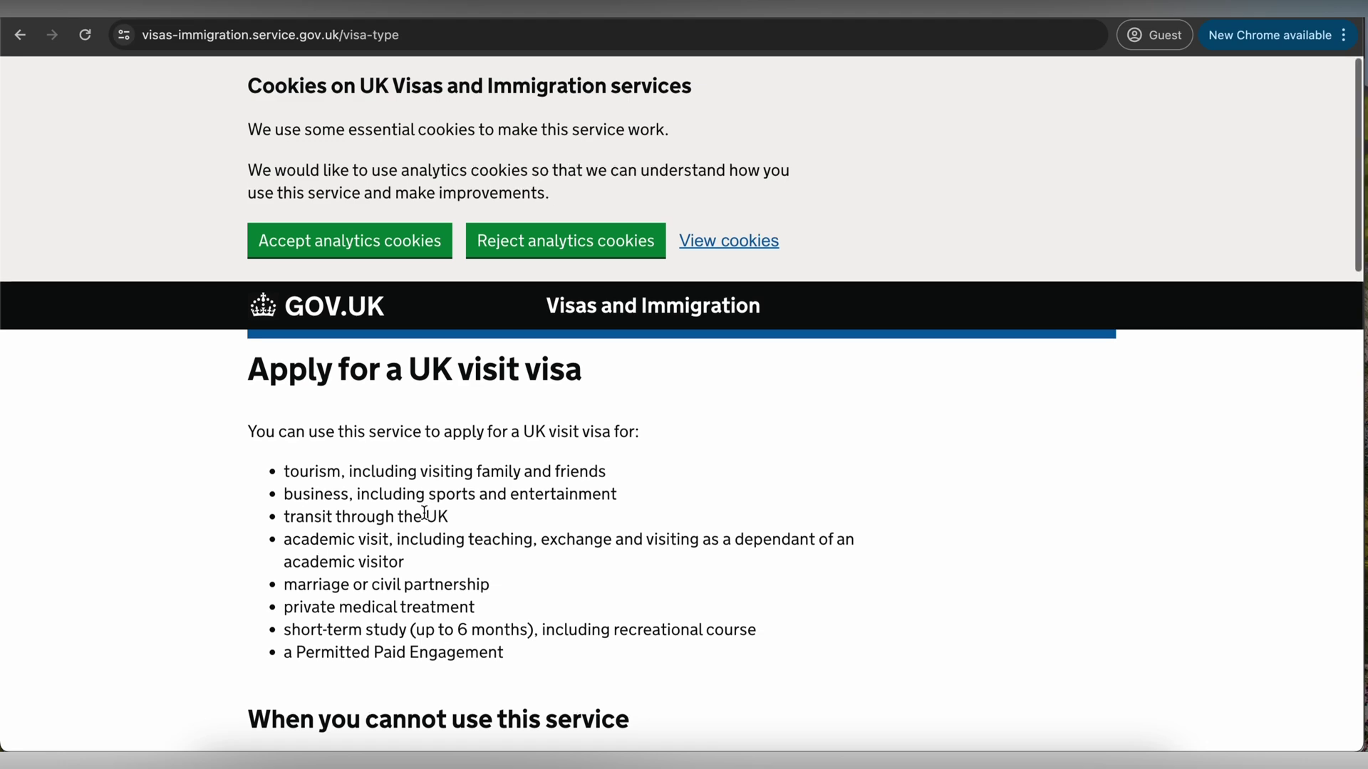
- Read the visit visa start page, highlighting the note about automatic logout
scroll(424, 513, "down", 2)
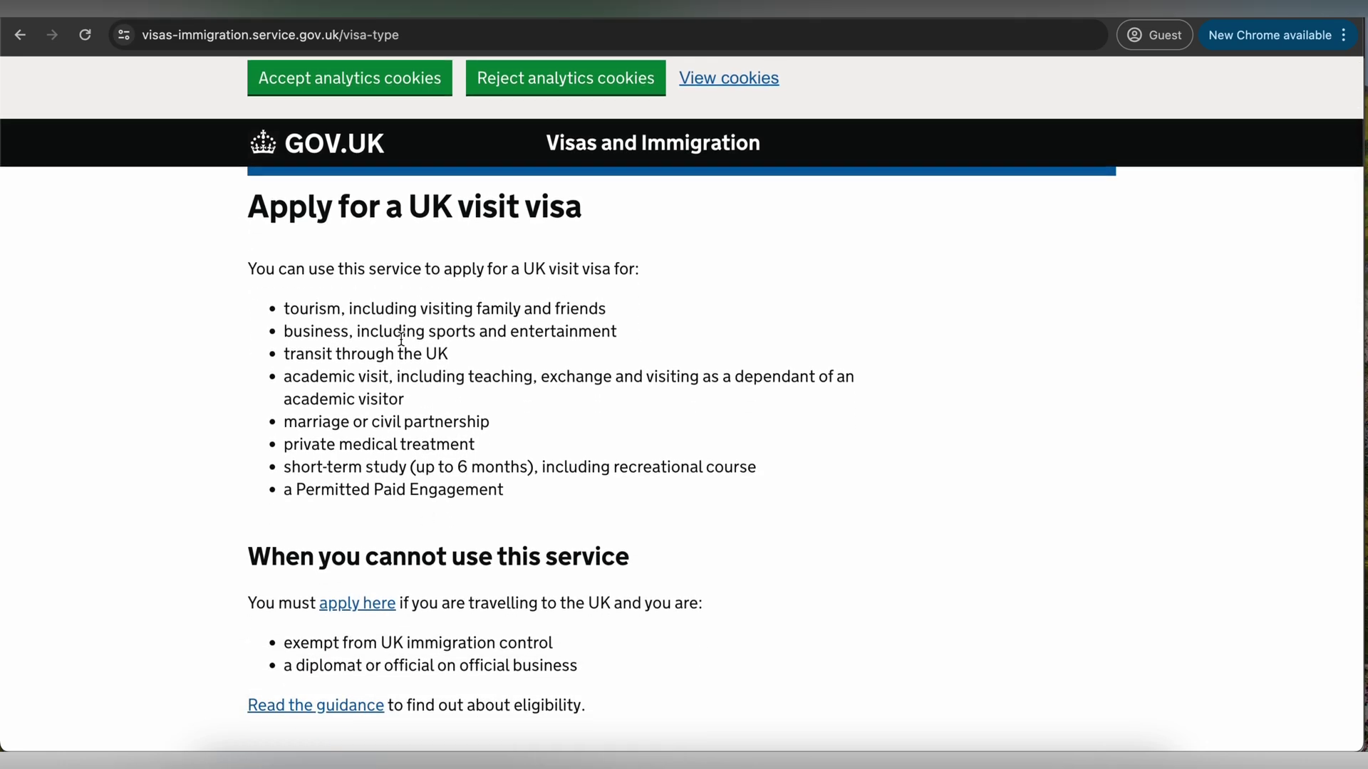
scroll(401, 338, "down", 1)
left_click_drag(294, 236, 425, 236)
scroll(424, 237, "down", 7)
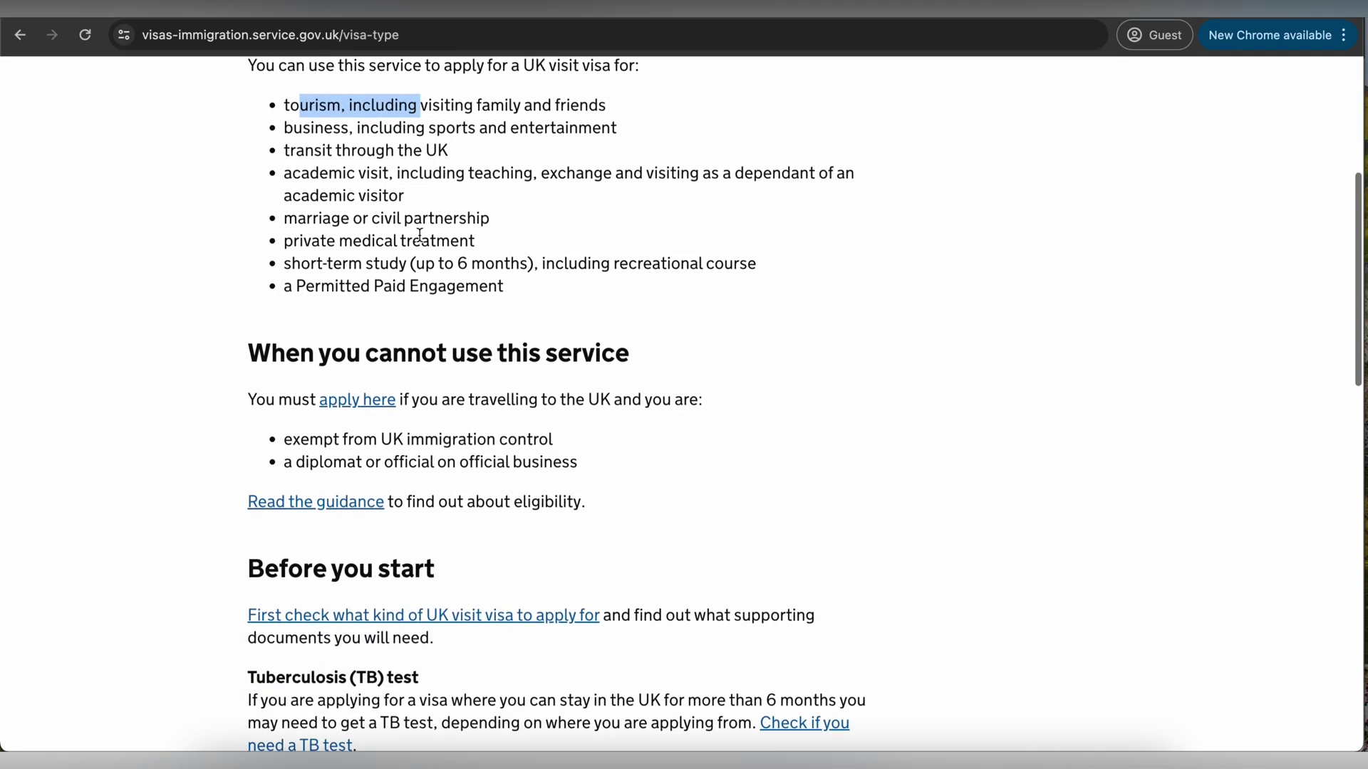
scroll(420, 238, "down", 1)
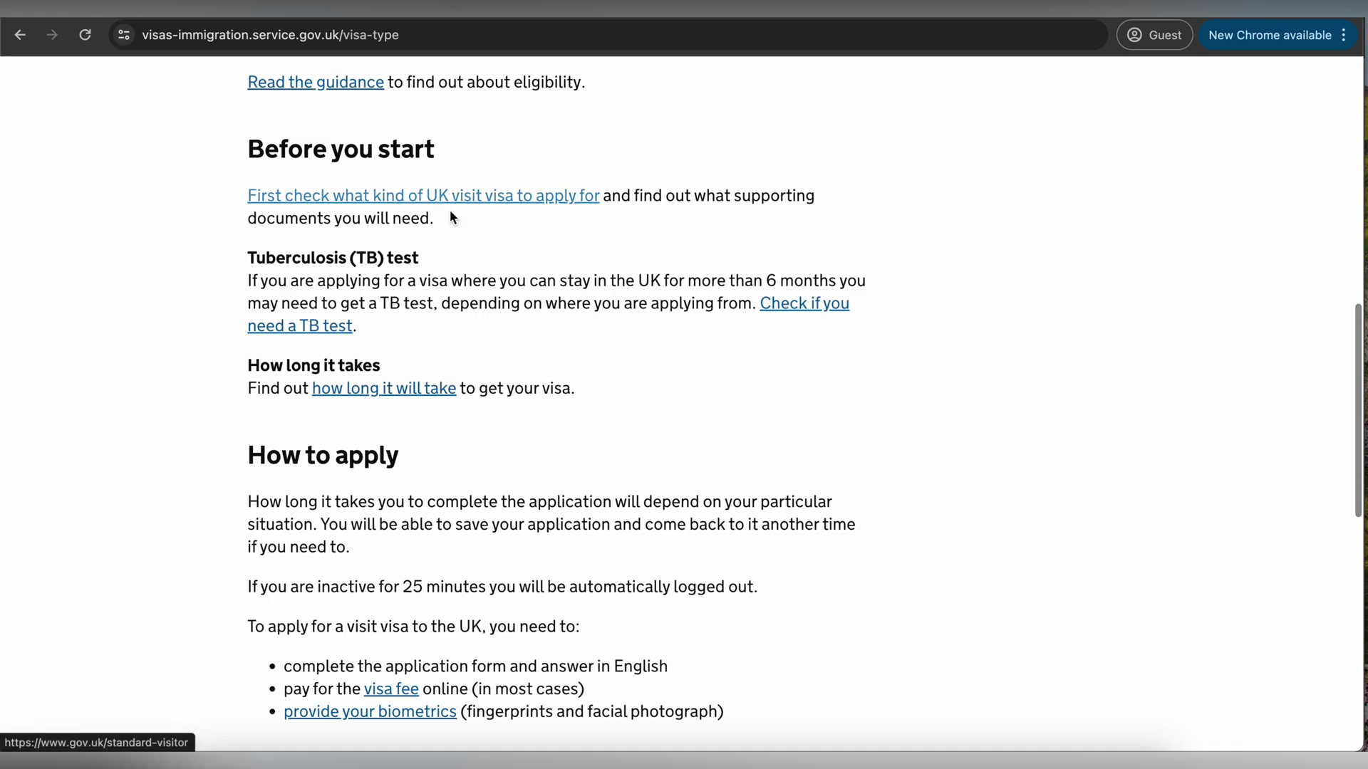
scroll(450, 214, "down", 3)
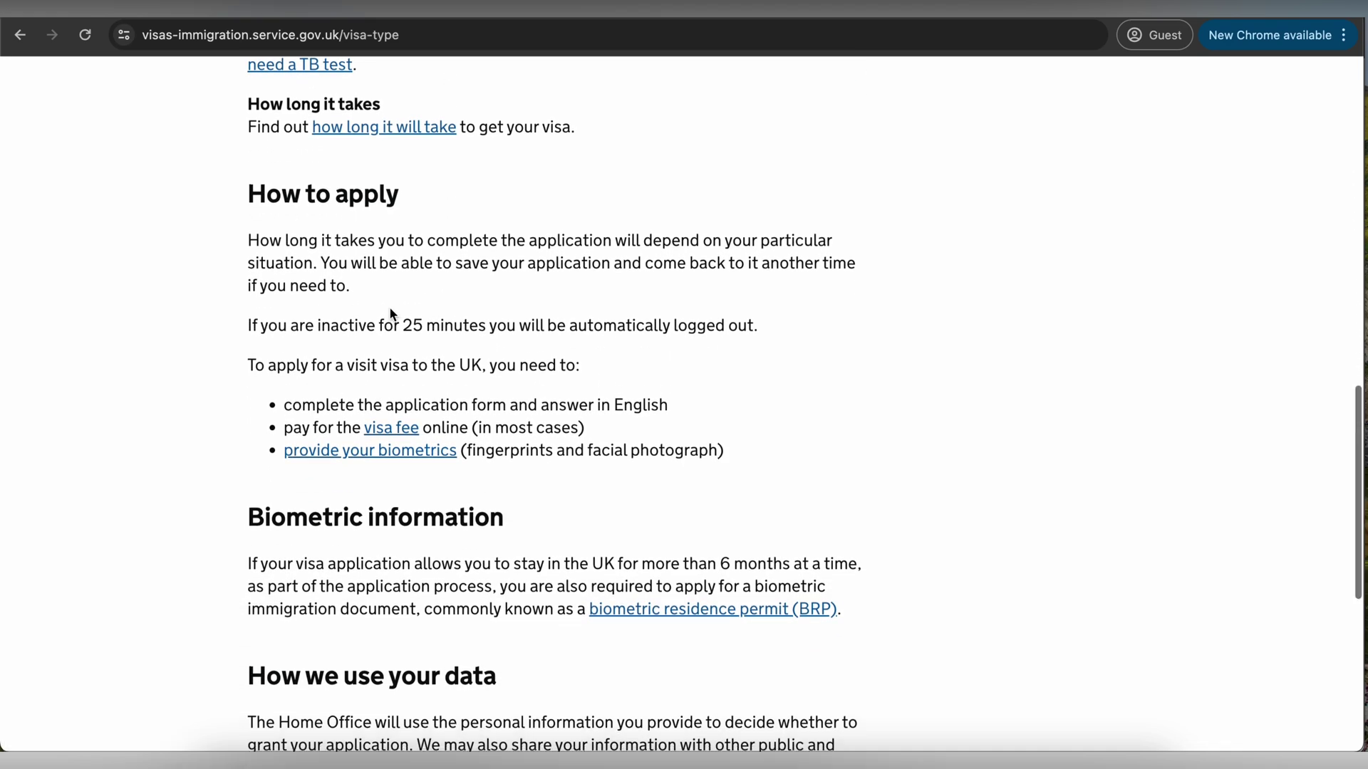
scroll(391, 314, "down", 2)
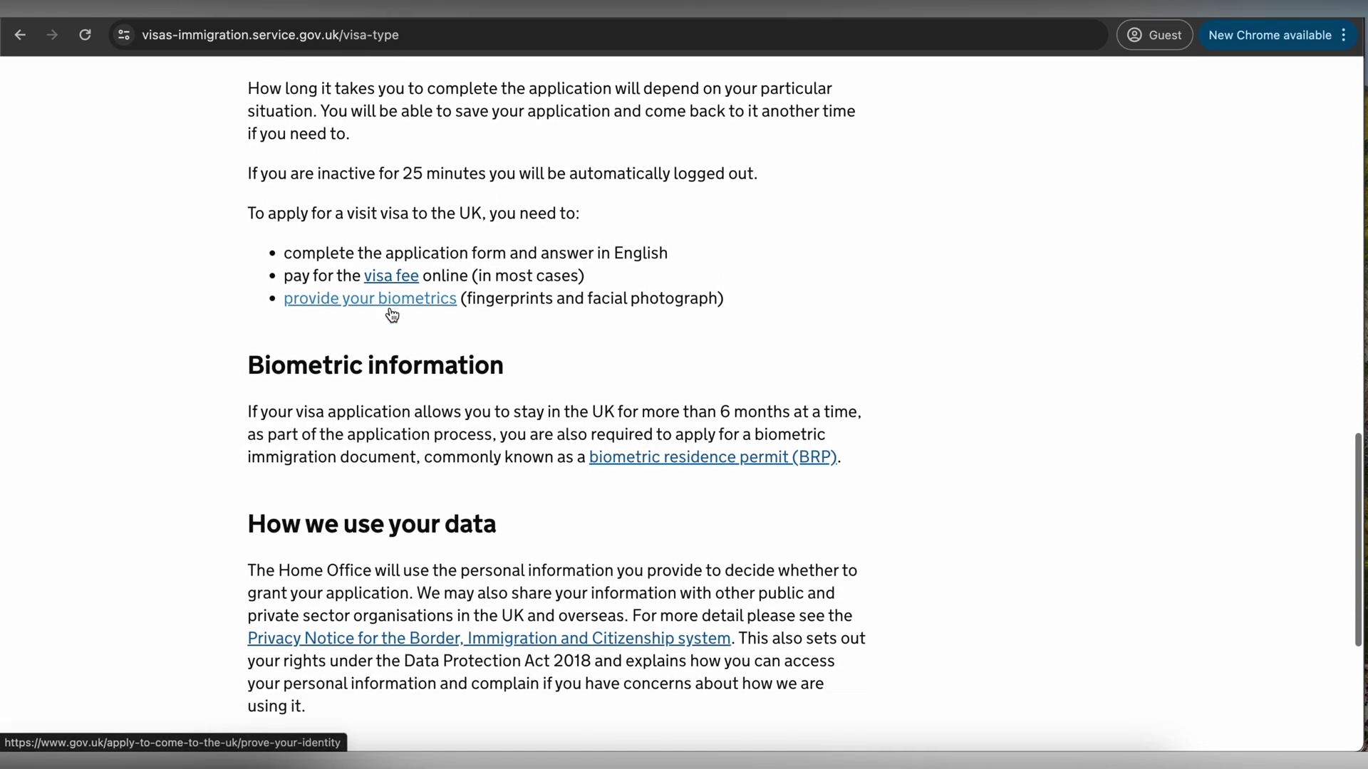
left_click_drag(355, 173, 574, 174)
scroll(577, 178, "down", 4)
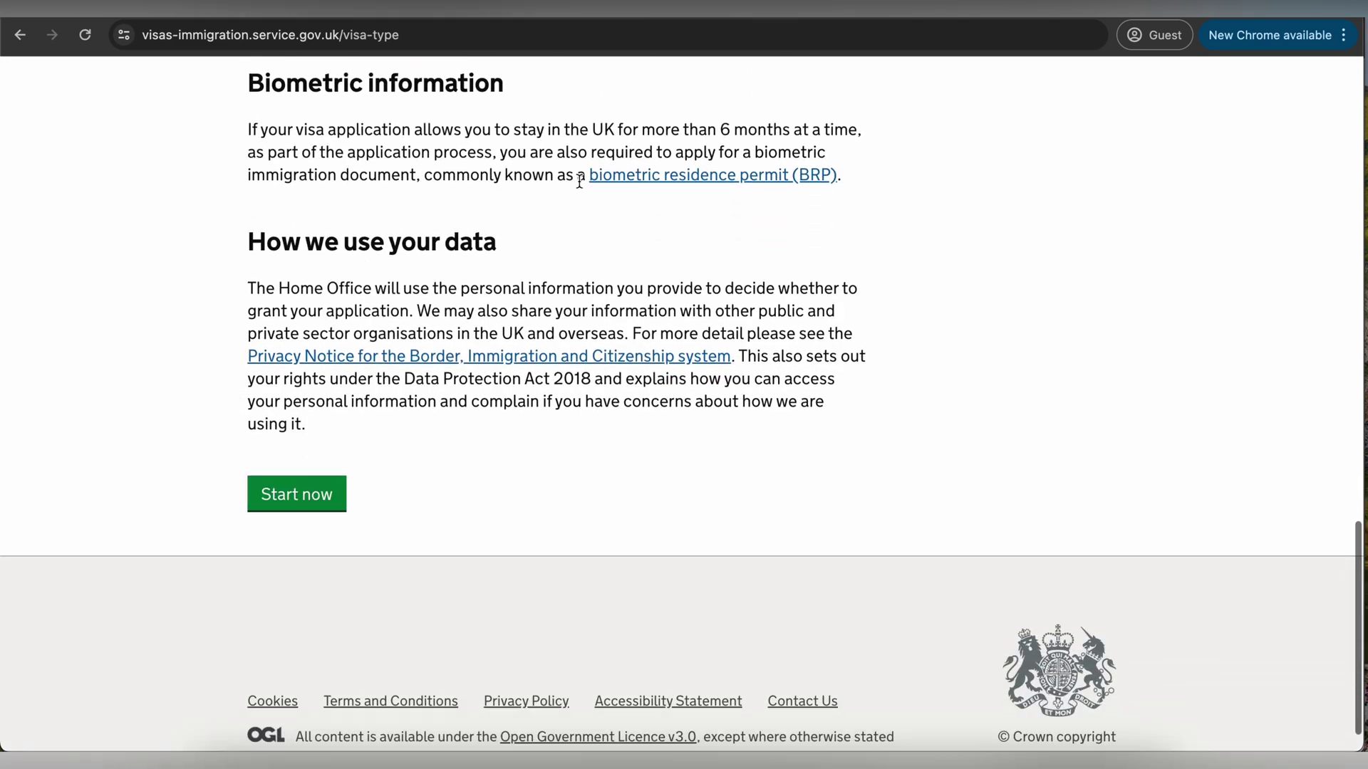
- Start the UK visit visa application
left_click(321, 496)
scroll(426, 419, "down", 1)
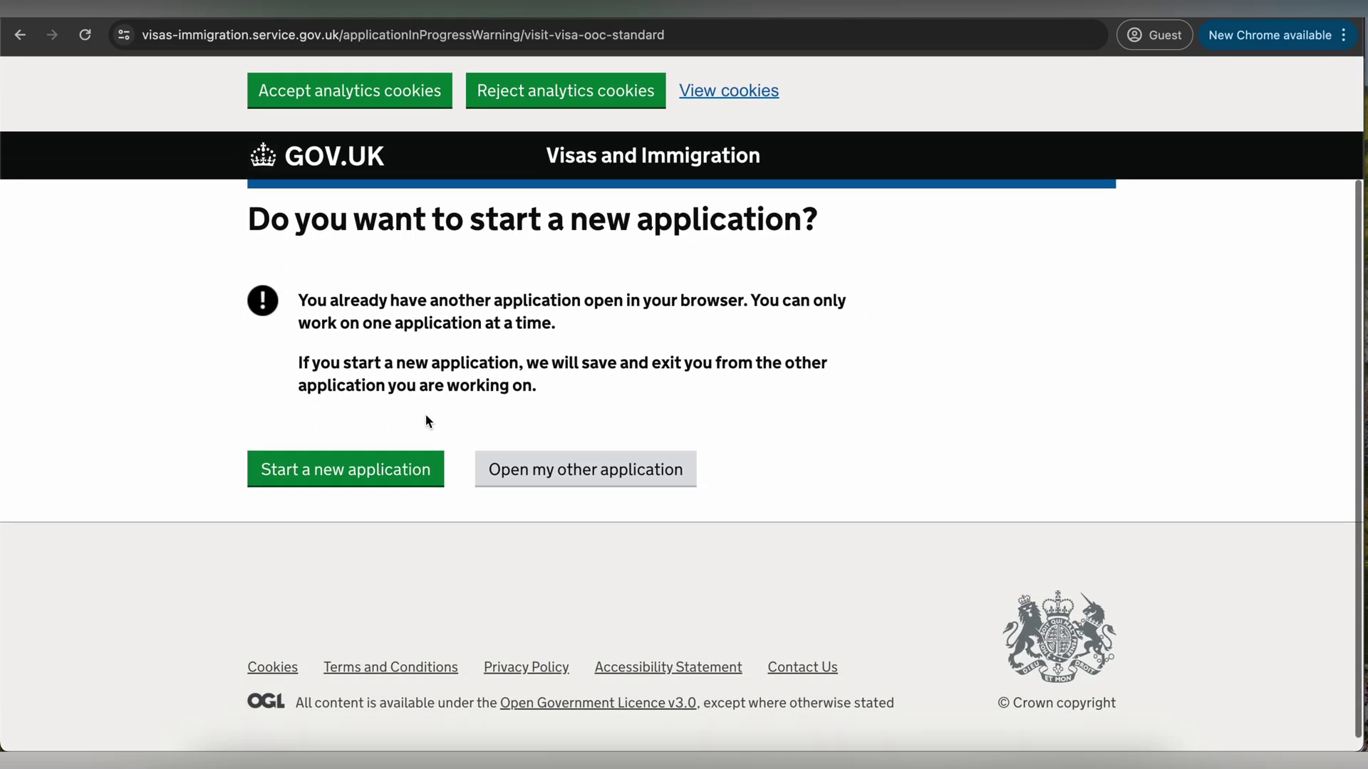
scroll(496, 417, "down", 1)
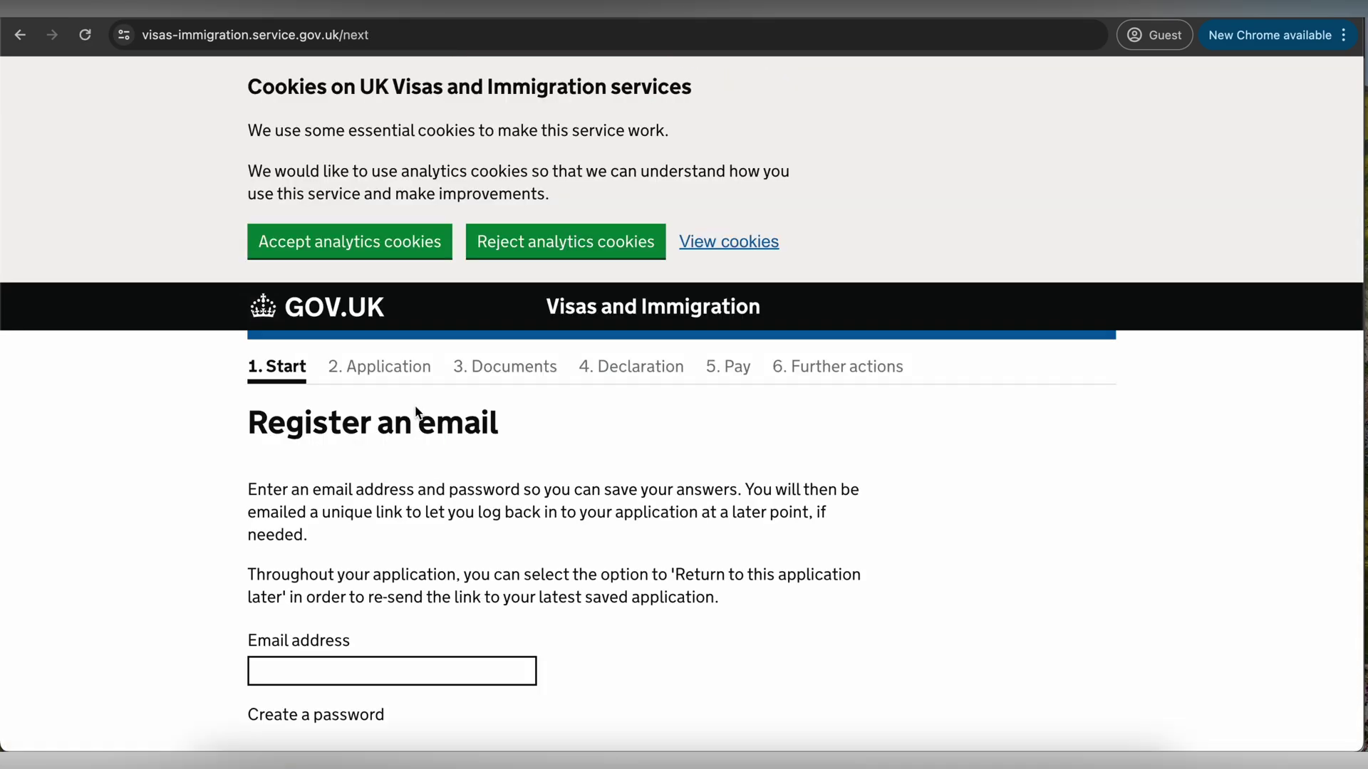
scroll(414, 405, "down", 5)
- Enter the applicant's email address for registration
left_click(369, 384)
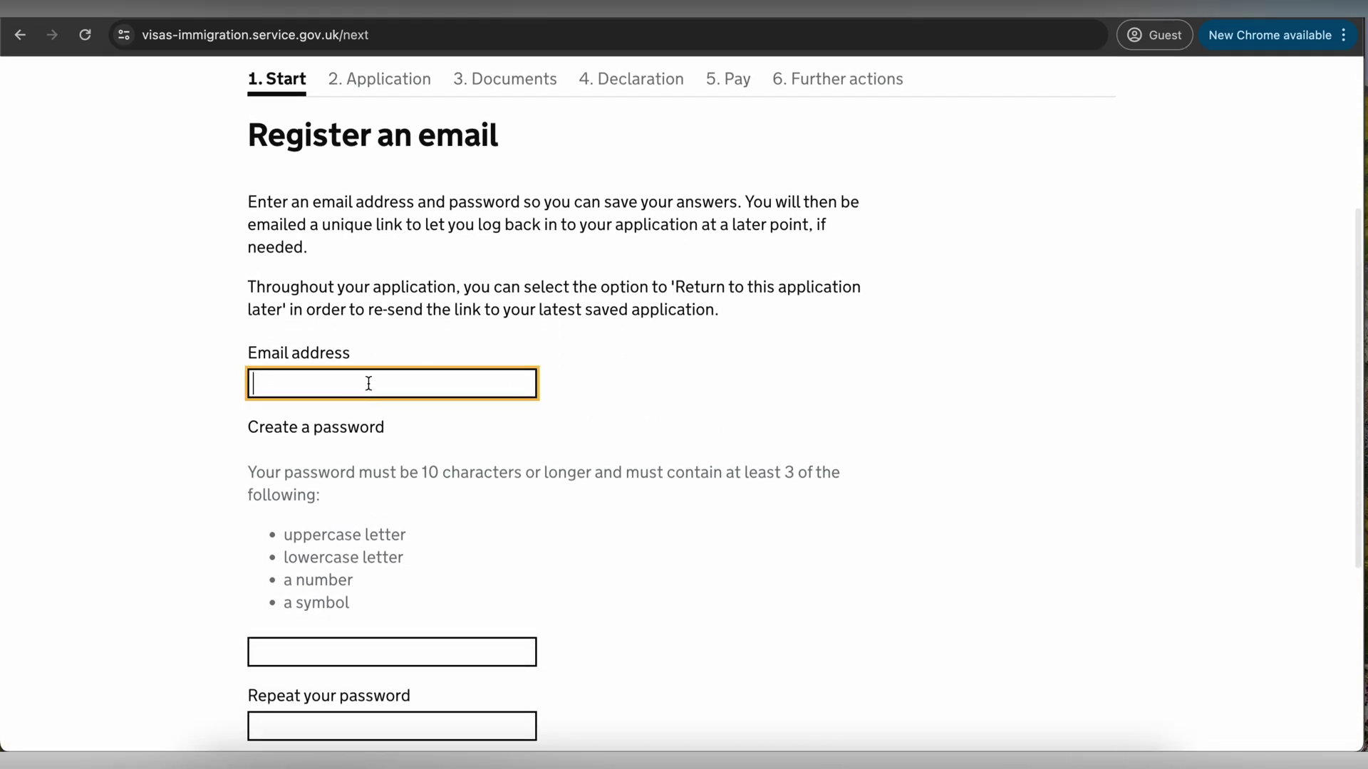
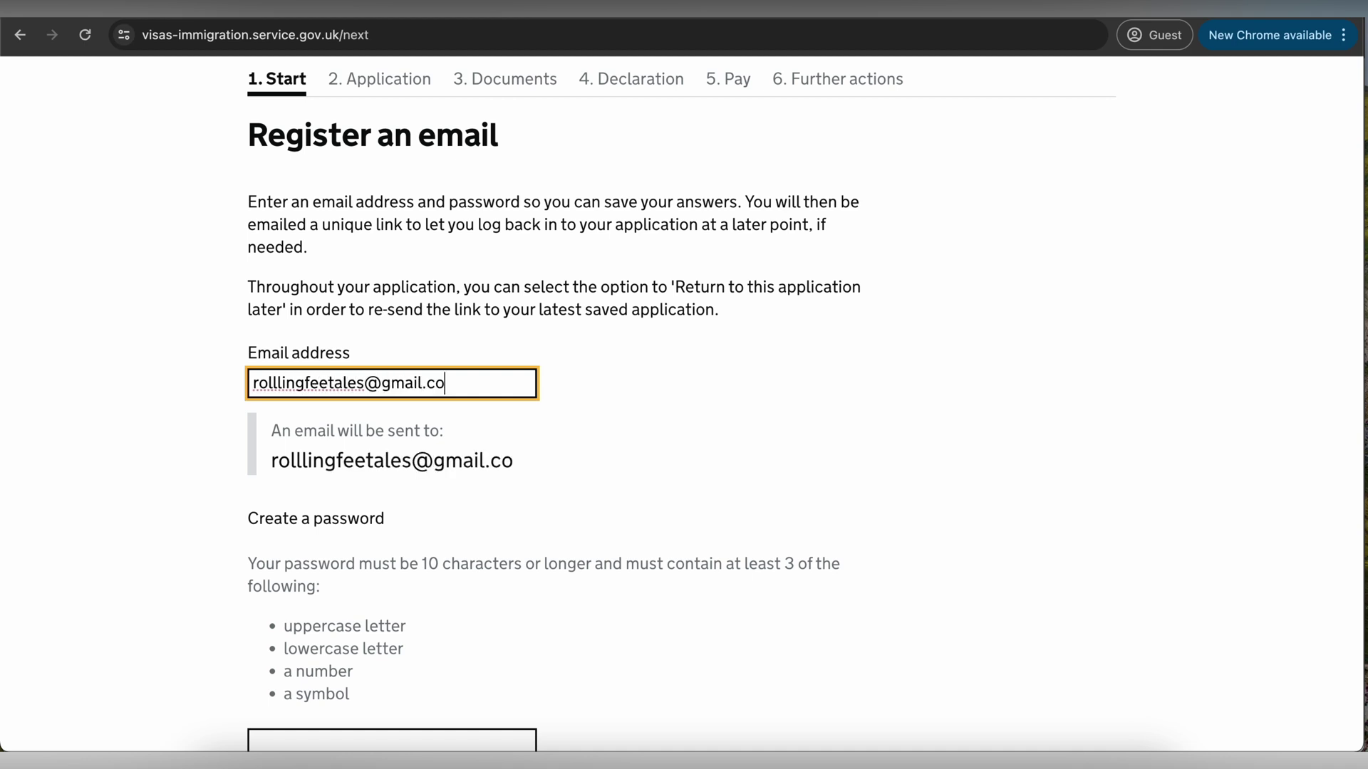
scroll(275, 525, "down", 4)
- Replace the too-short password with an 11-character one, repeat it, and save
left_click(336, 454)
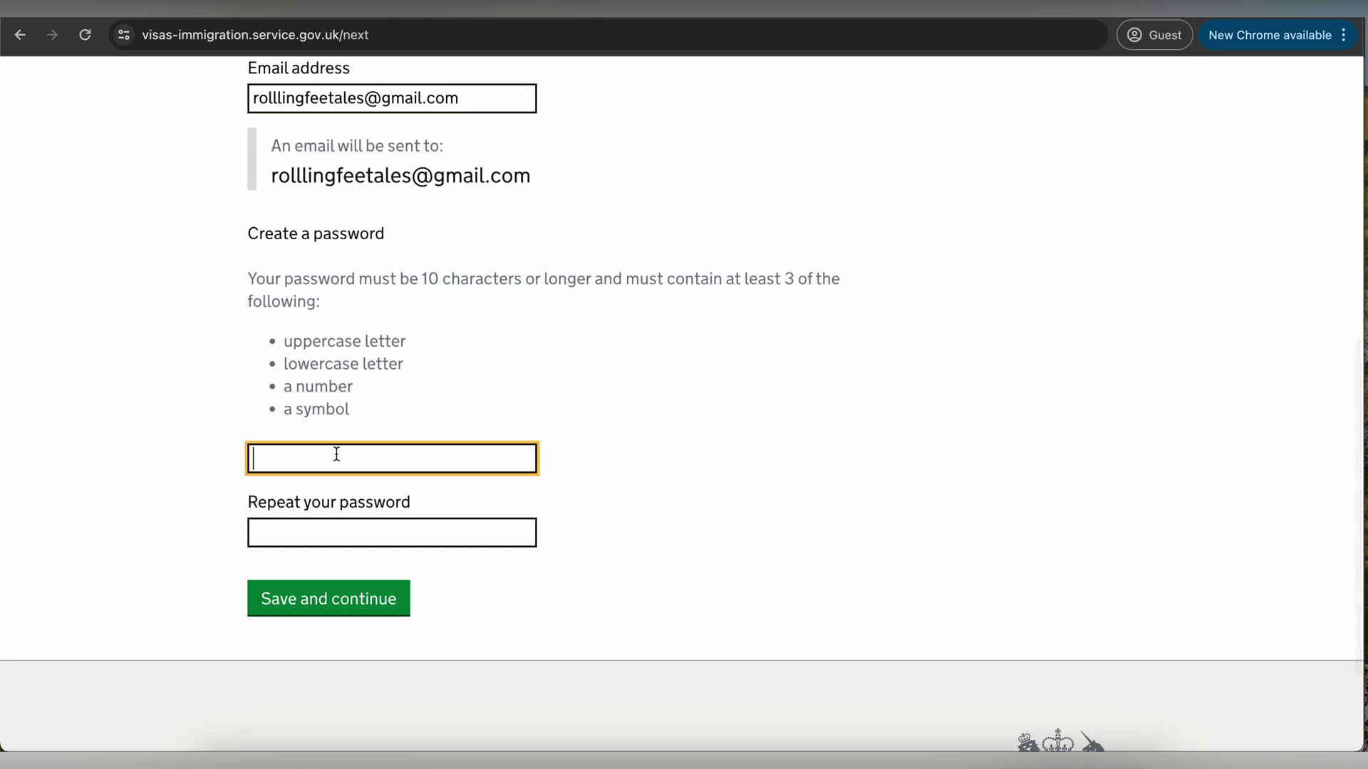
type("••••••••")
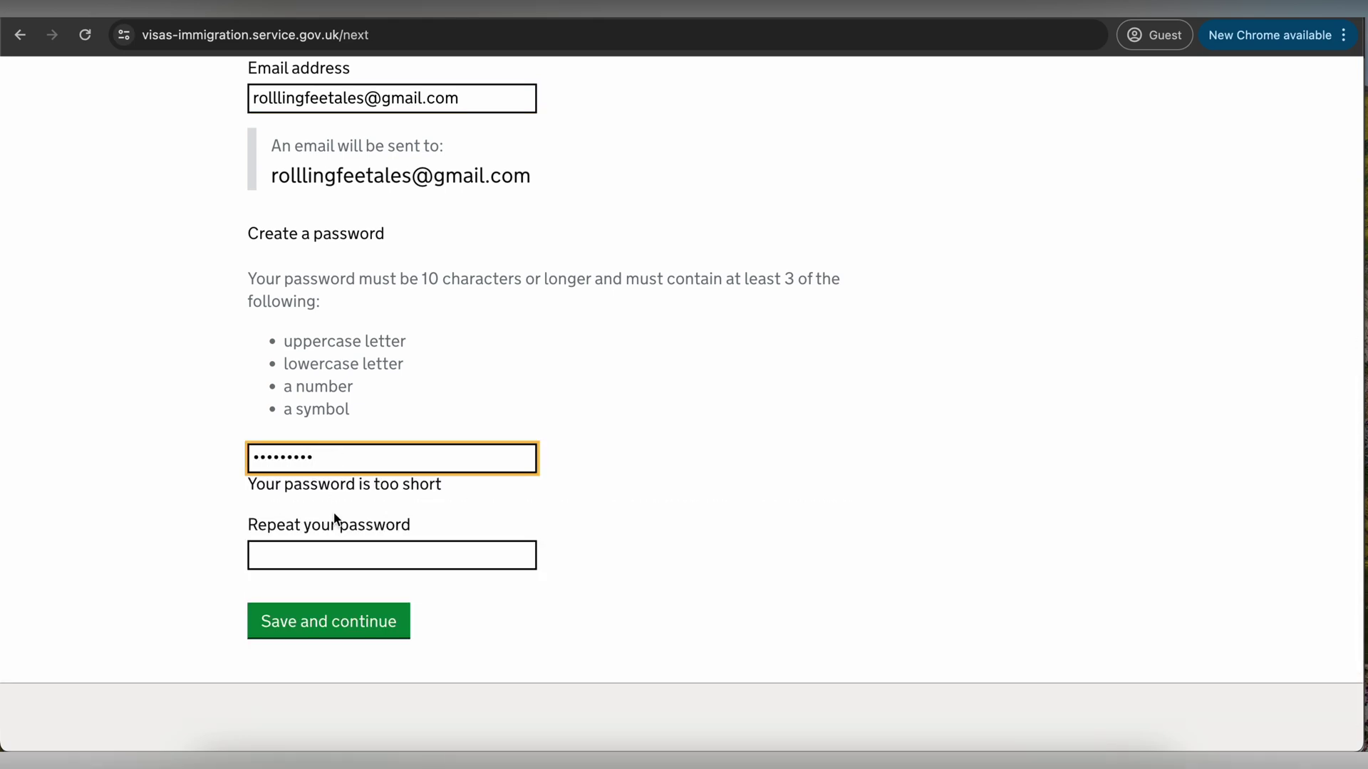
left_click(330, 552)
scroll(330, 552, "down", 2)
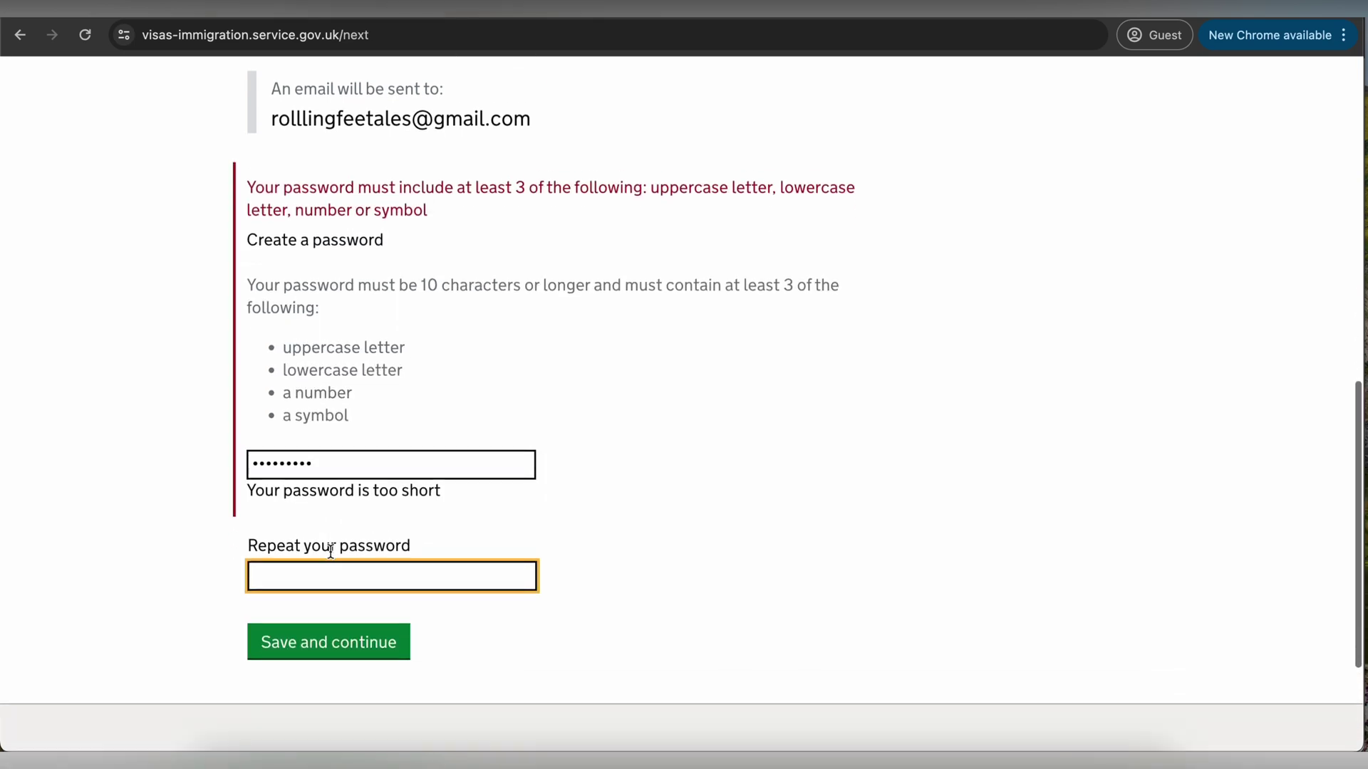
double_click(297, 461)
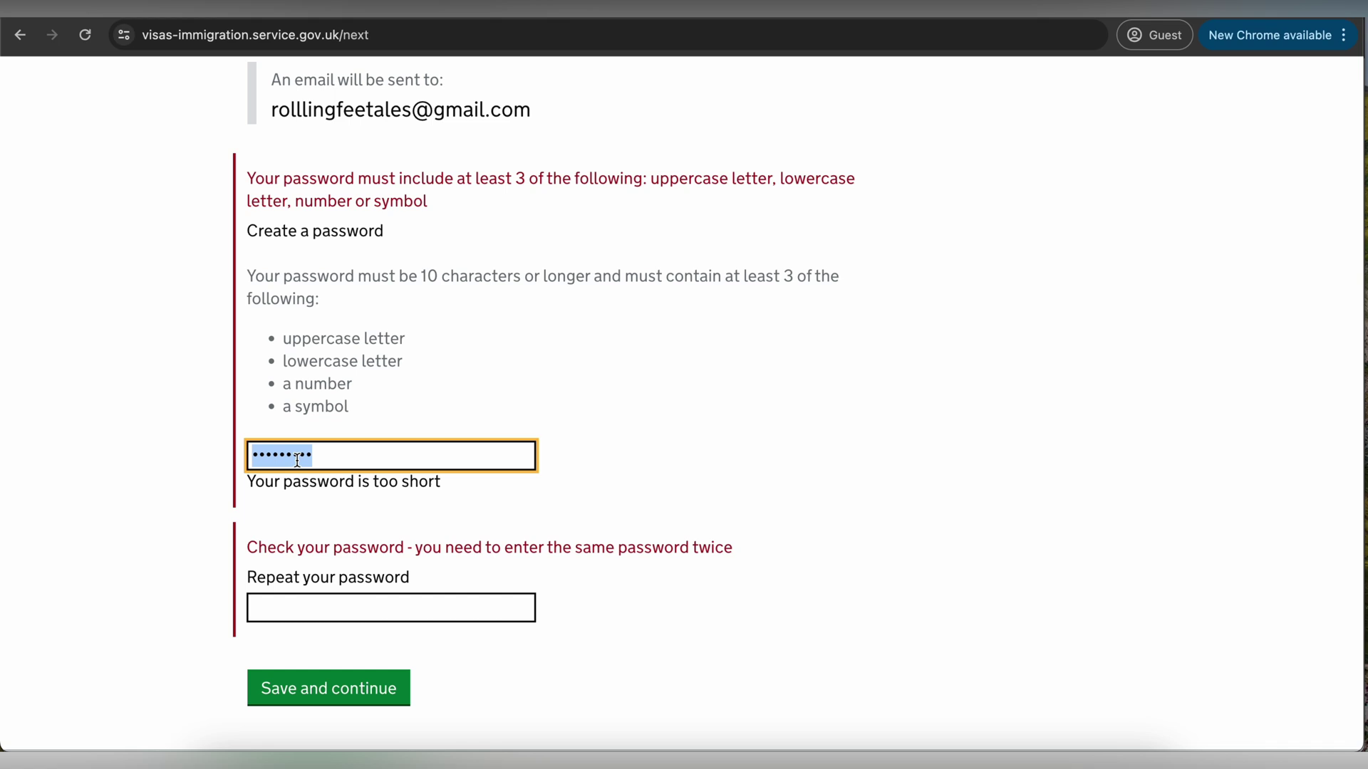
type("a")
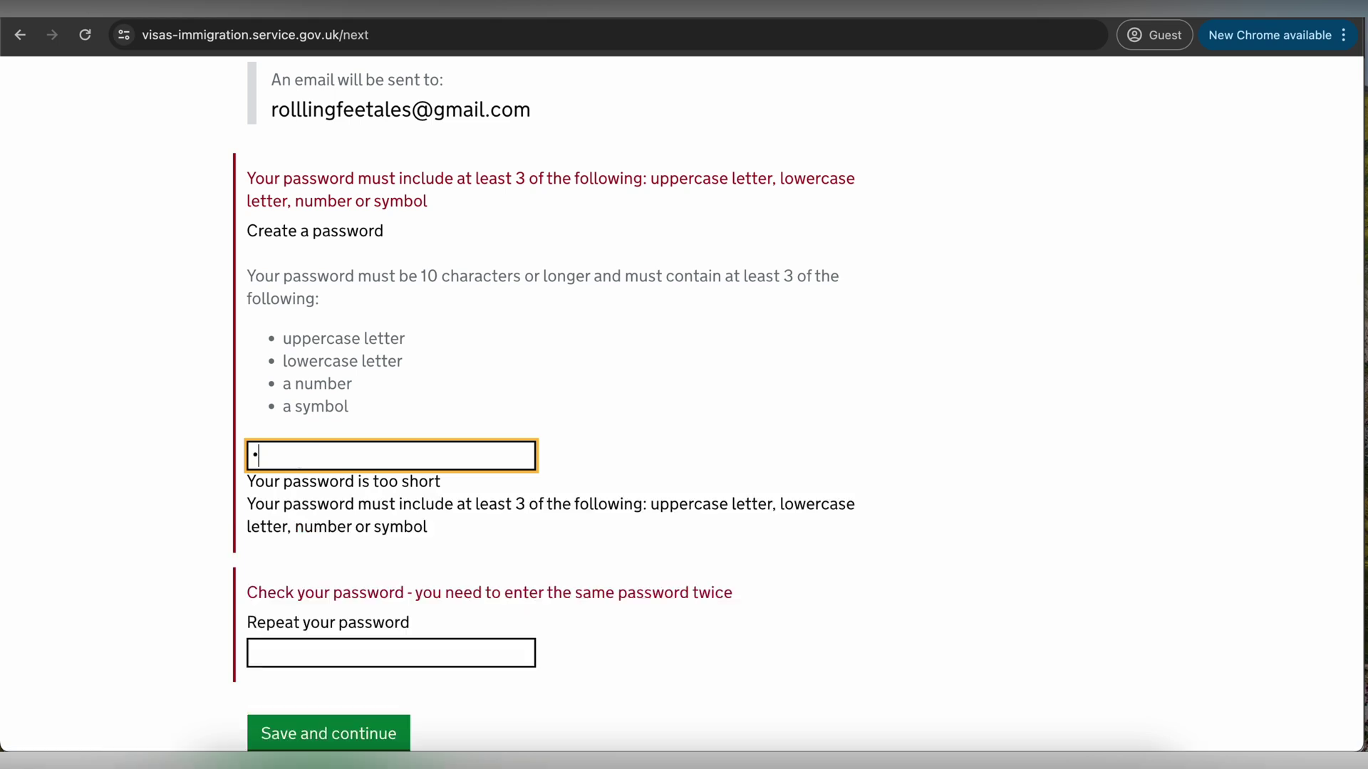
type("•••••••••")
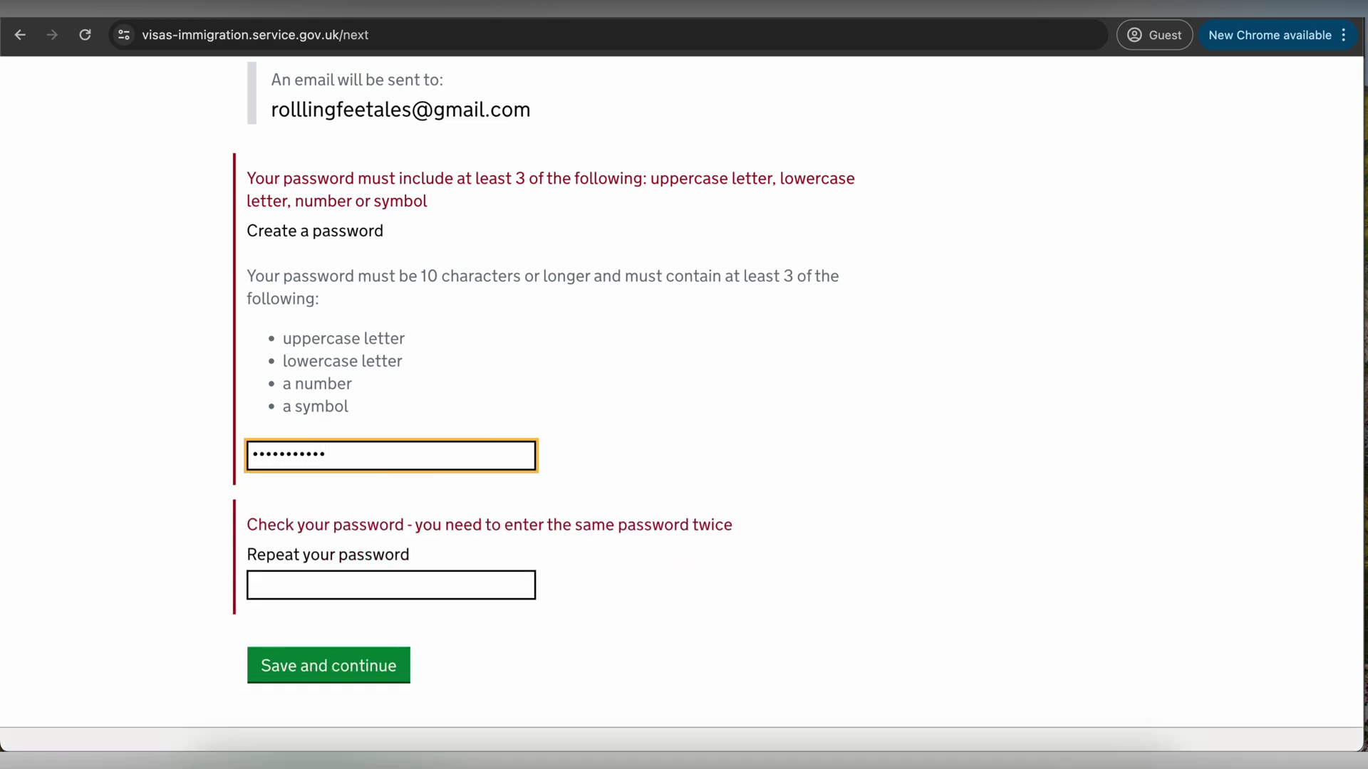
left_click(301, 578)
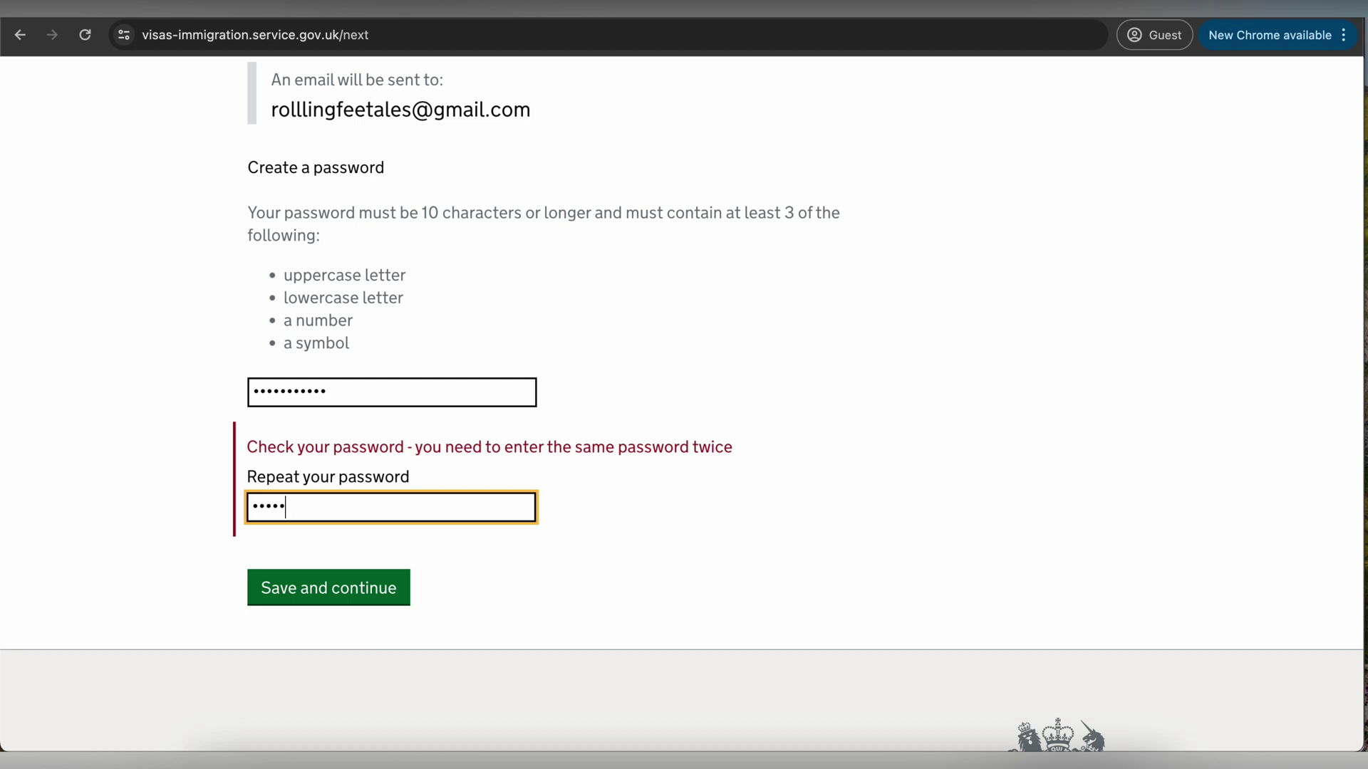
left_click(319, 600)
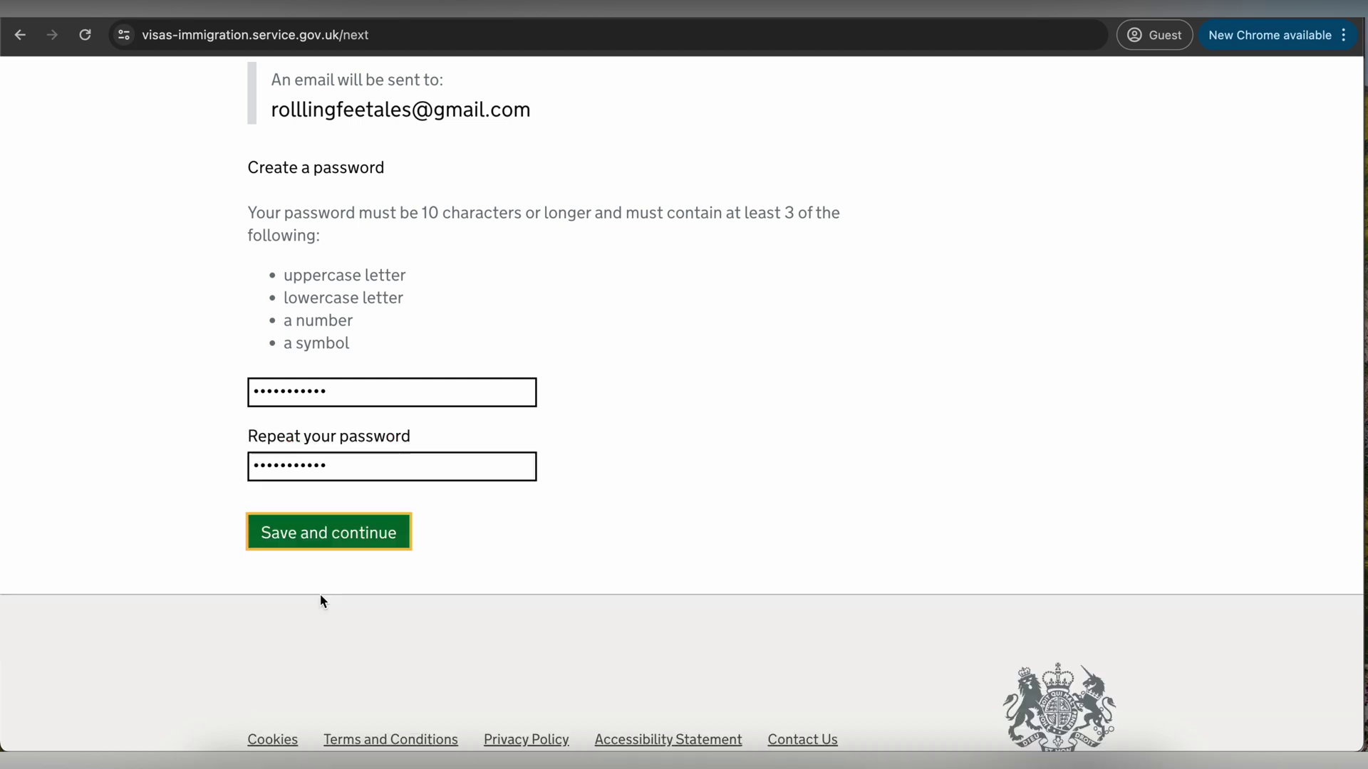
left_click(376, 542)
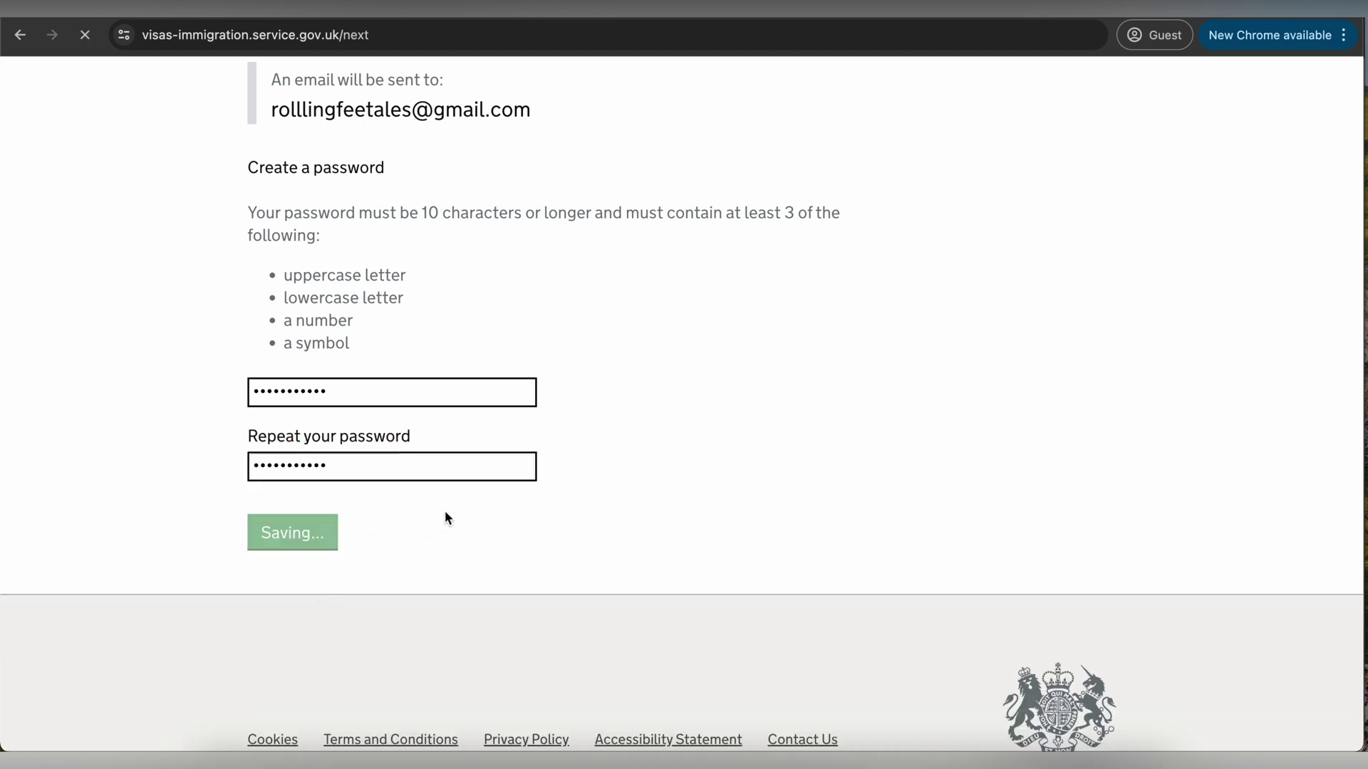
- Declare the email belongs to the applicant and there is no other email address
scroll(447, 516, "down", 5)
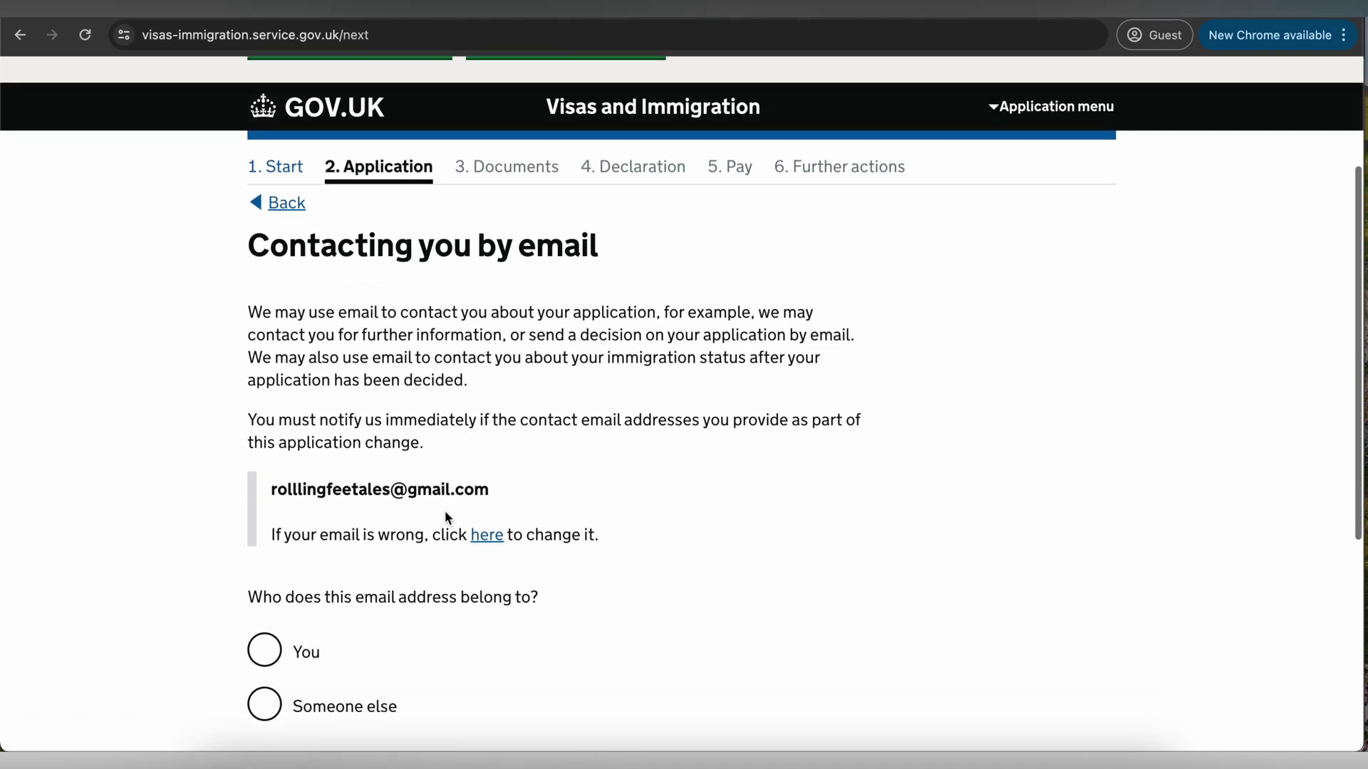
left_click_drag(305, 488, 479, 491)
scroll(381, 494, "down", 1)
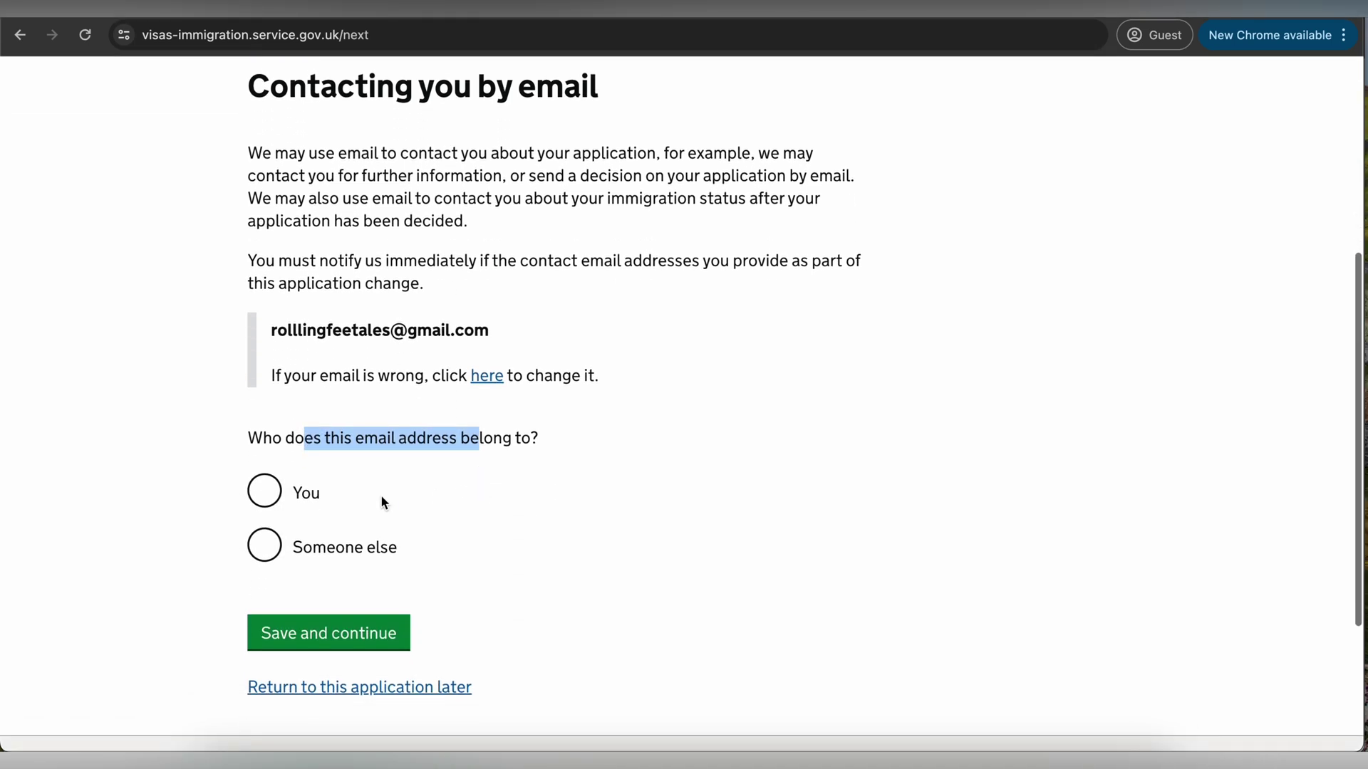
left_click(264, 498)
left_click(313, 633)
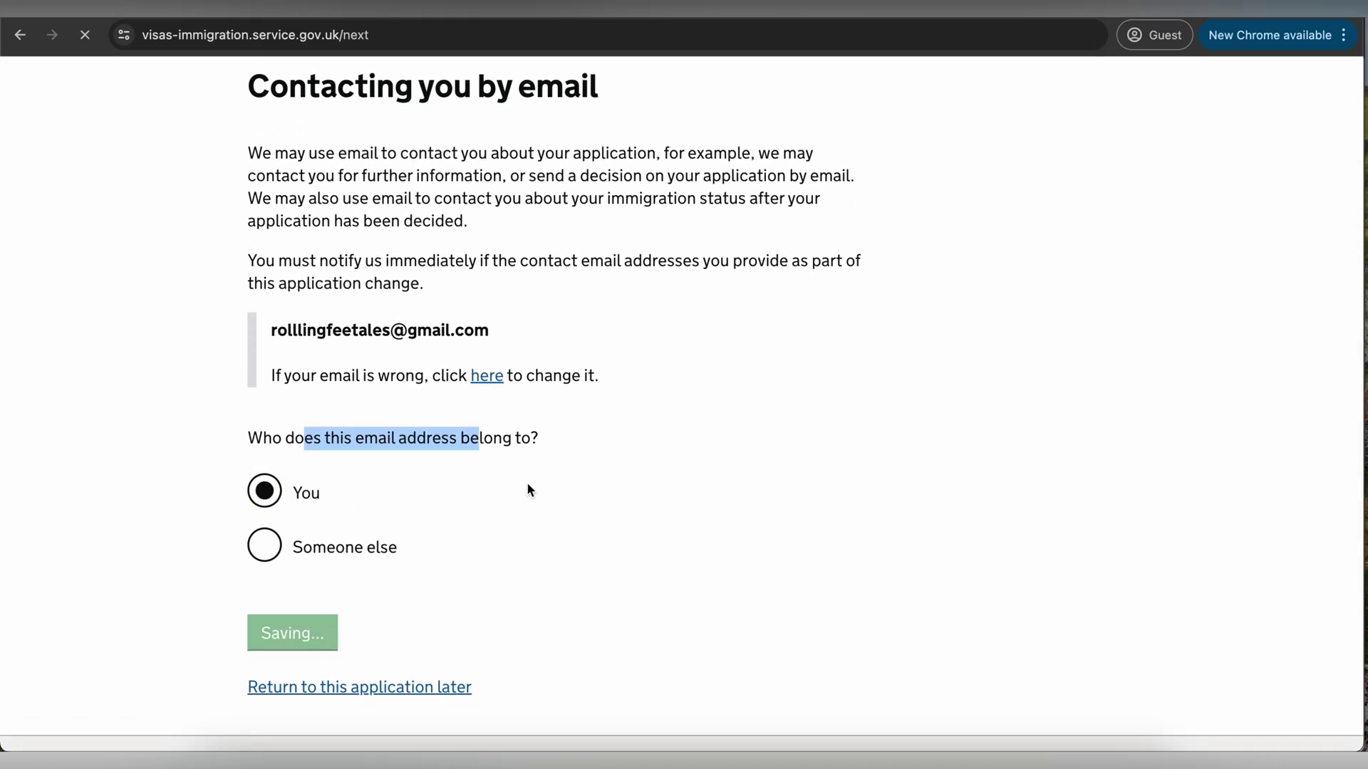
scroll(528, 489, "down", 1)
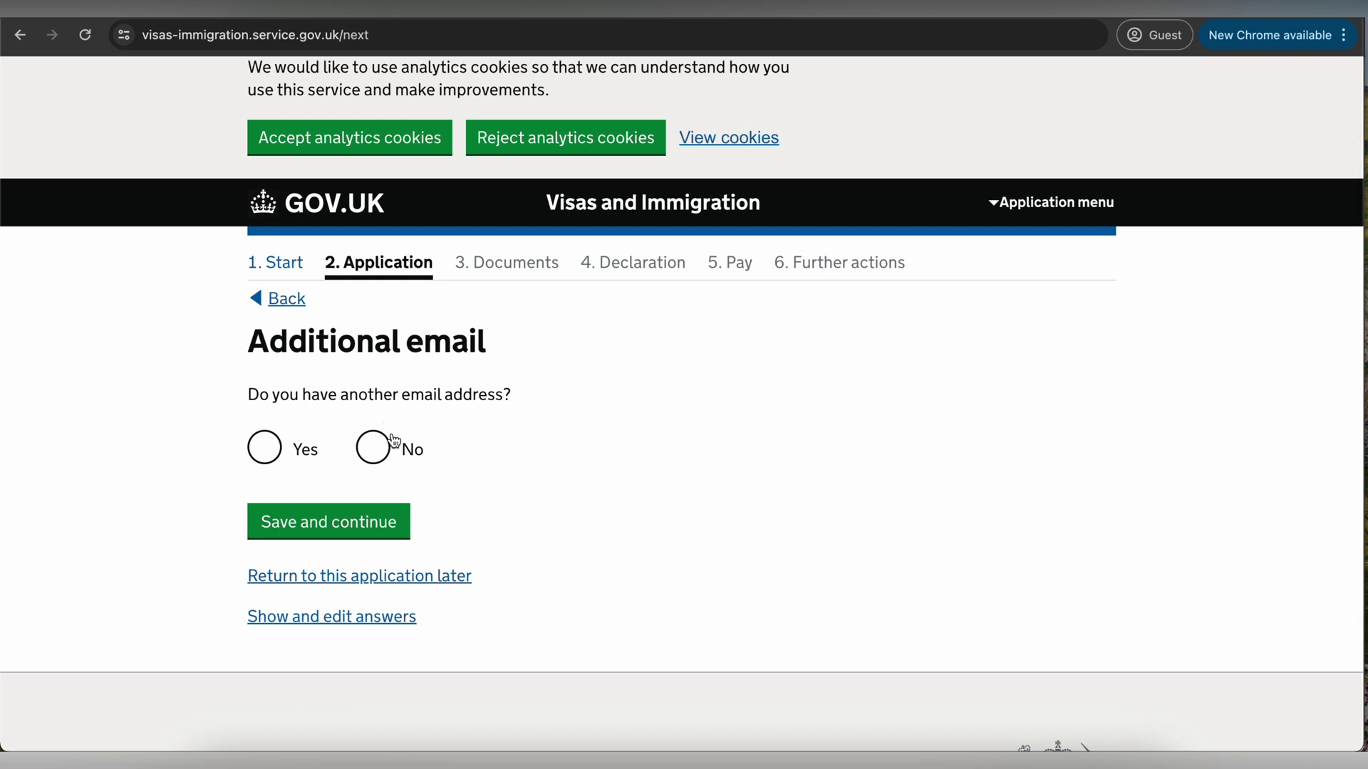
left_click(384, 458)
left_click(375, 528)
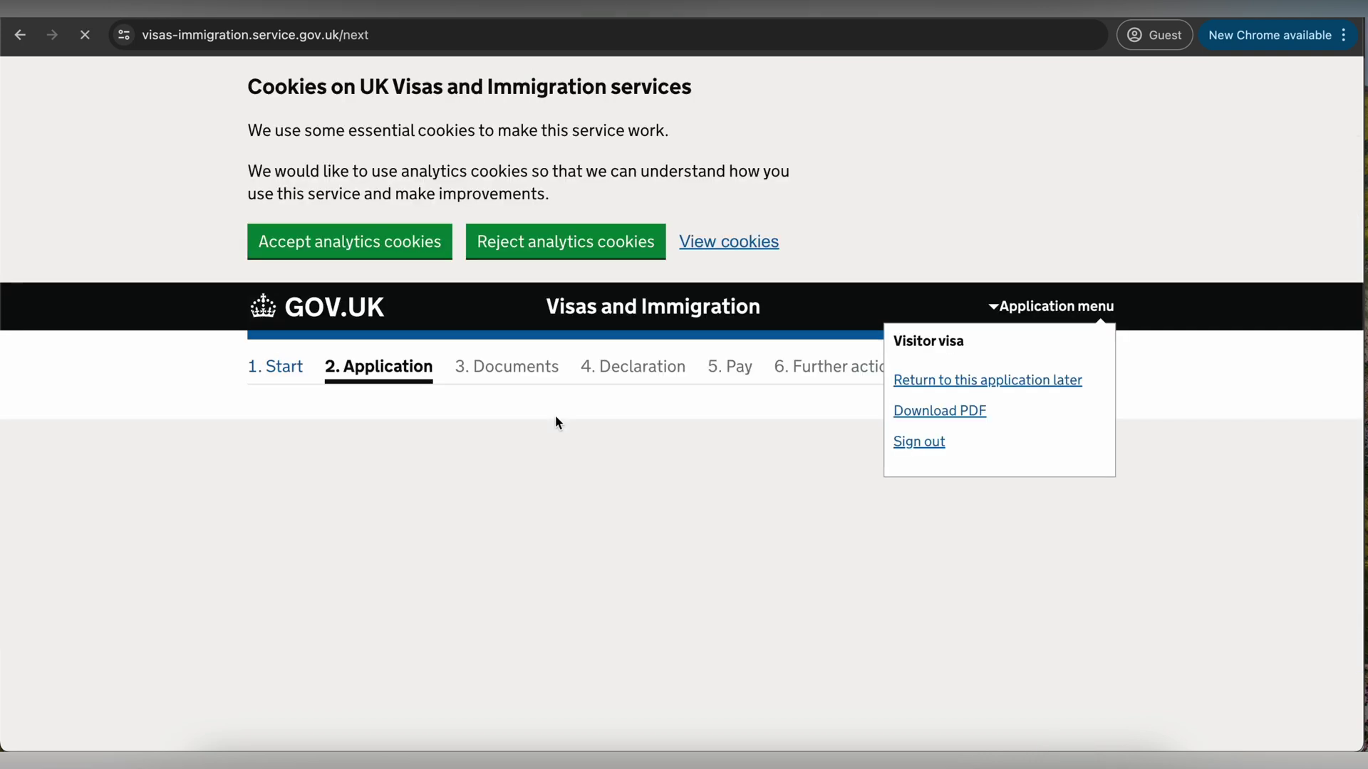
- Enter the telephone number as a mobile used both in and outside the UK, and save
scroll(555, 421, "down", 1)
scroll(555, 421, "down", 4)
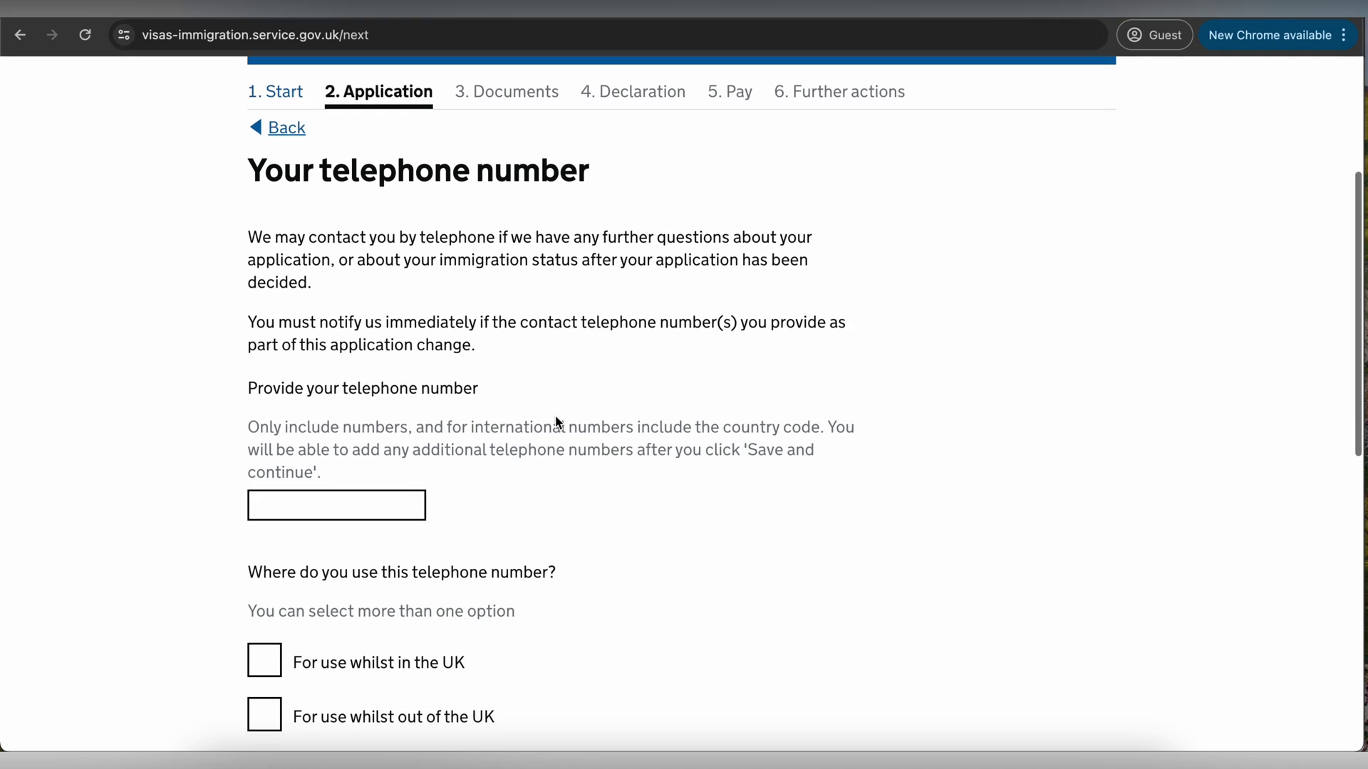
scroll(556, 424, "down", 1)
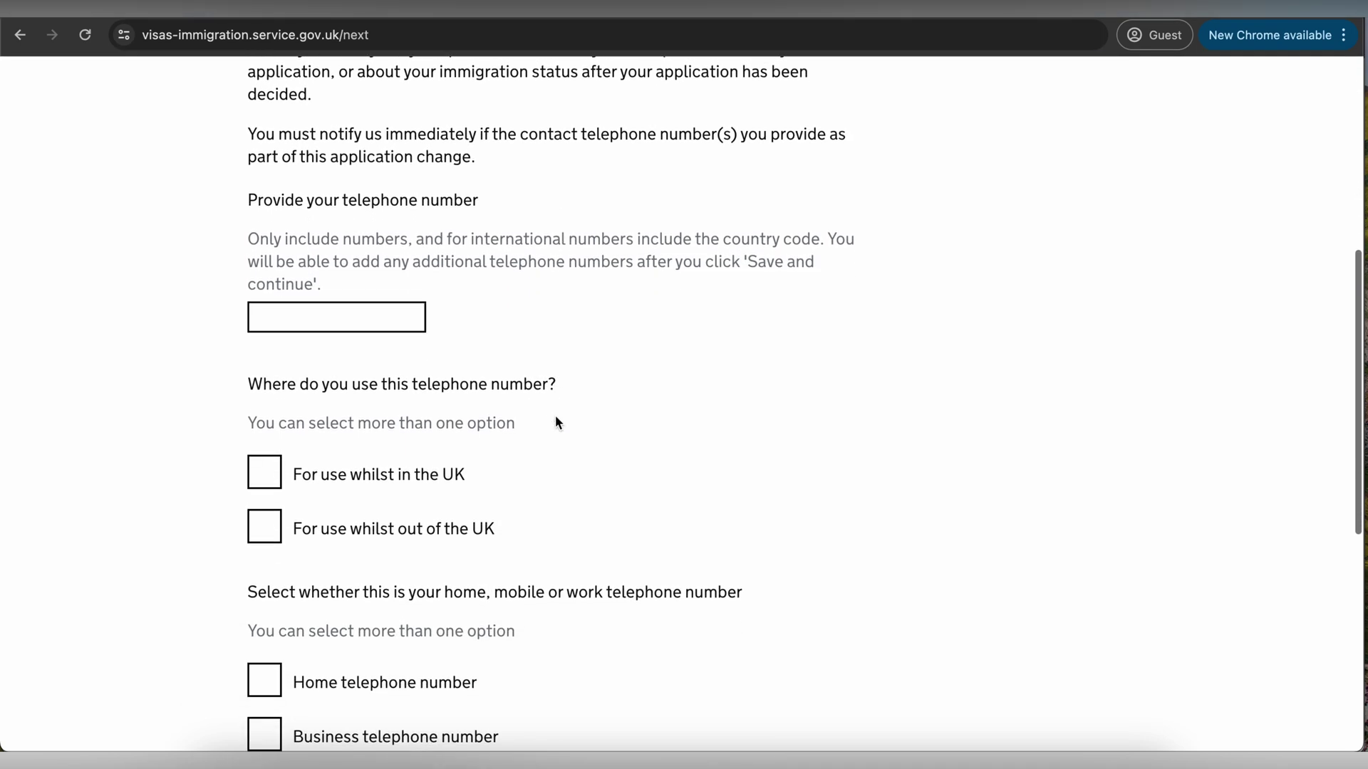
left_click(399, 318)
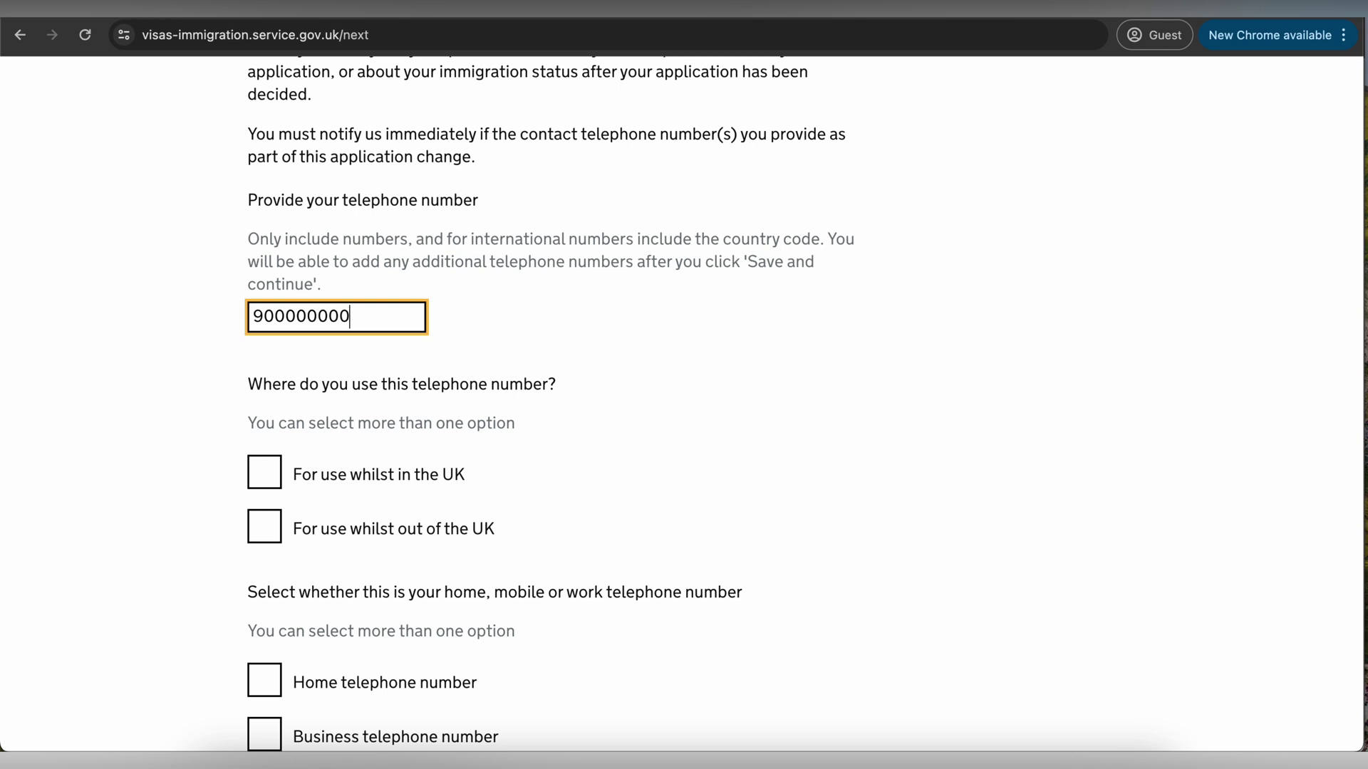
scroll(387, 411, "down", 2)
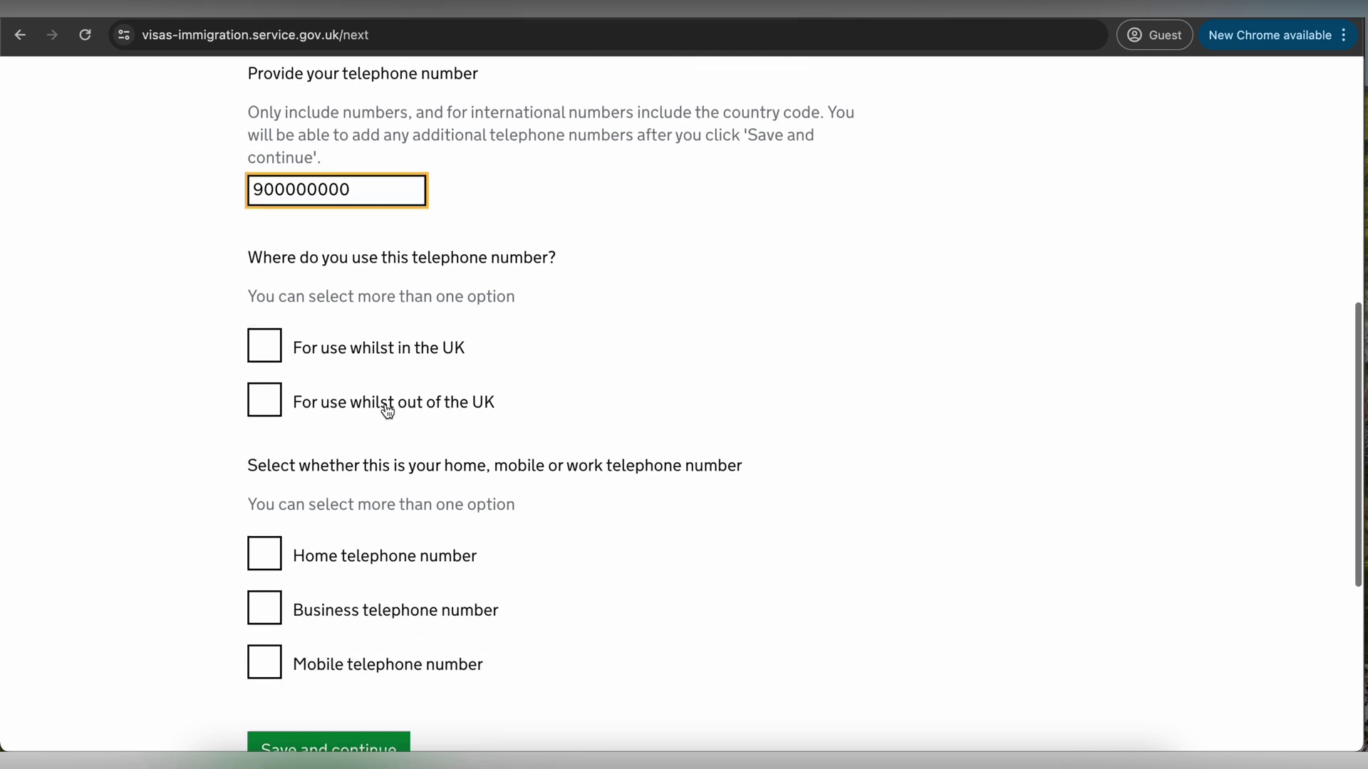
left_click(255, 346)
left_click(259, 406)
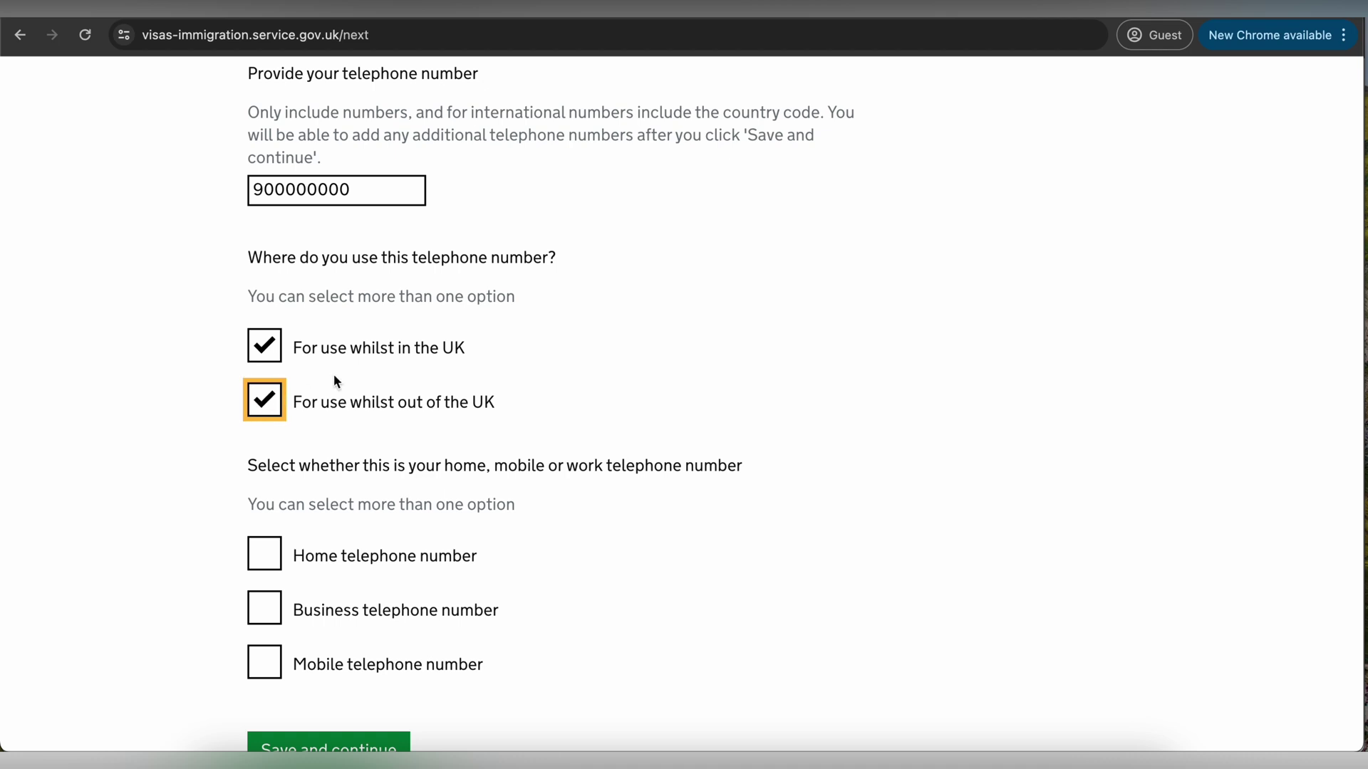
scroll(382, 373, "down", 2)
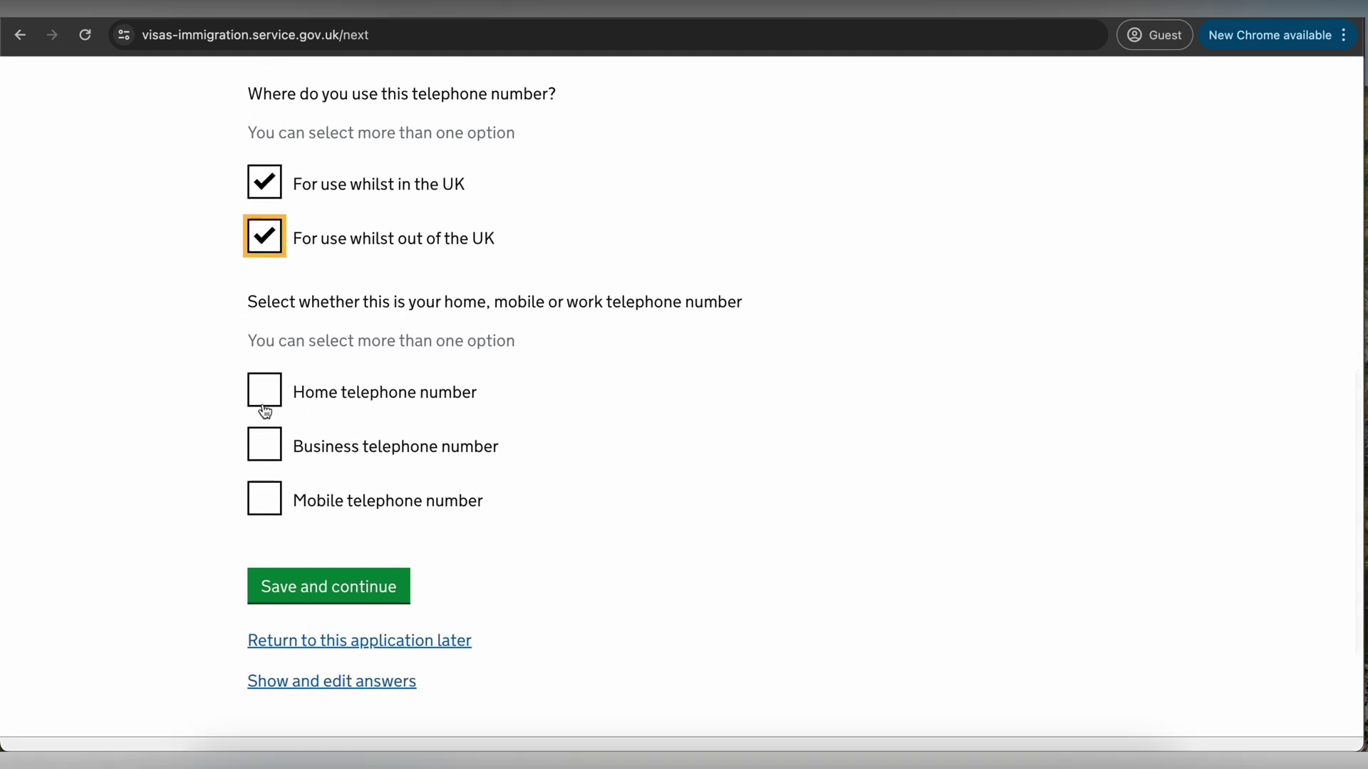
left_click(265, 412)
left_click(265, 412)
left_click(265, 498)
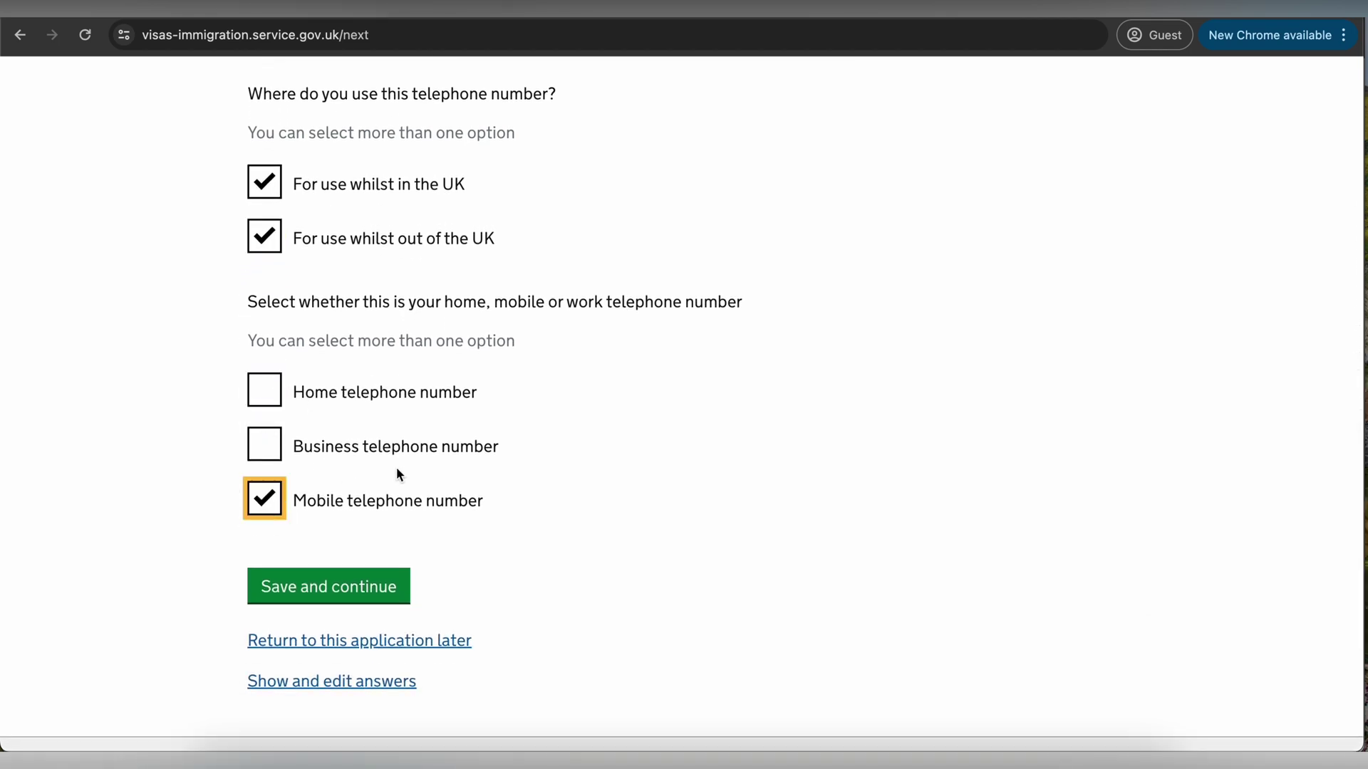
scroll(399, 467, "down", 1)
left_click(332, 513)
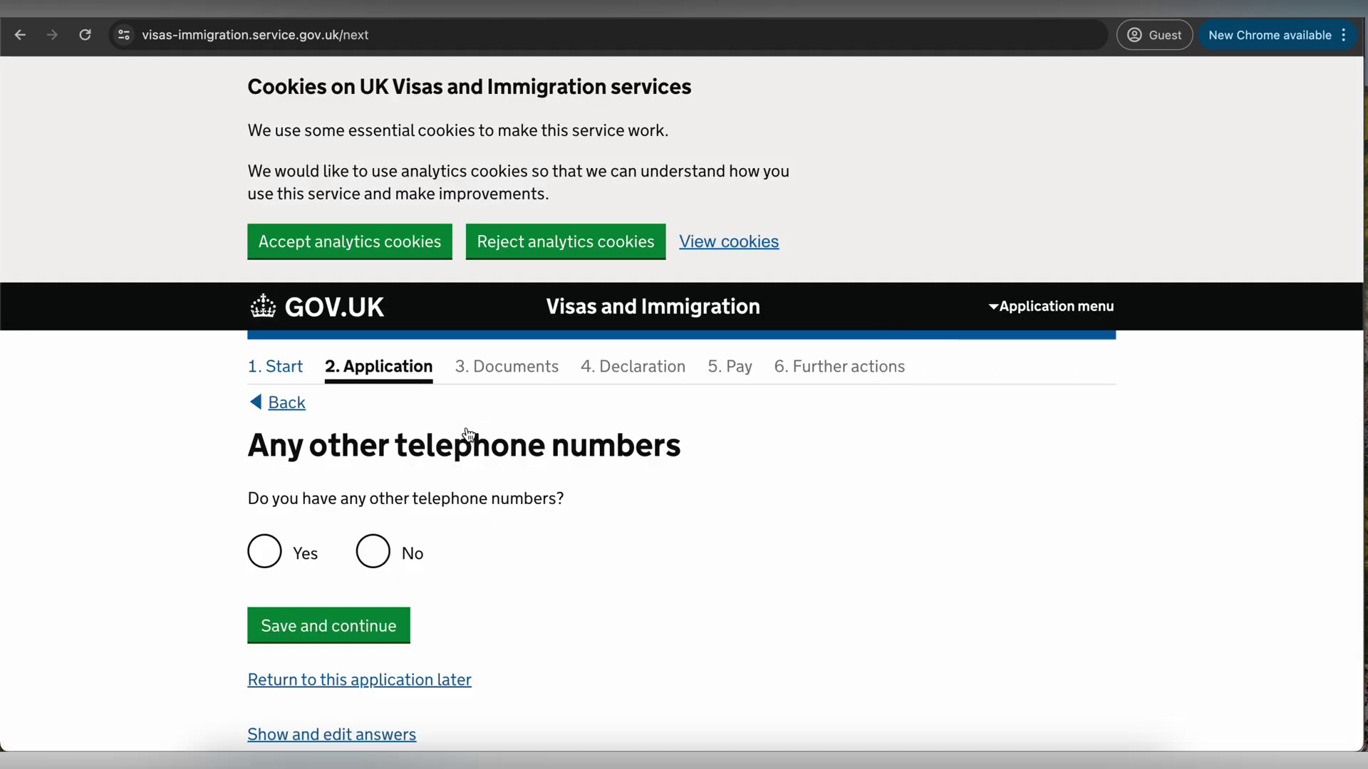
- Answer No to other telephone numbers and allow contact by calls and texts
scroll(468, 433, "down", 2)
left_click(372, 383)
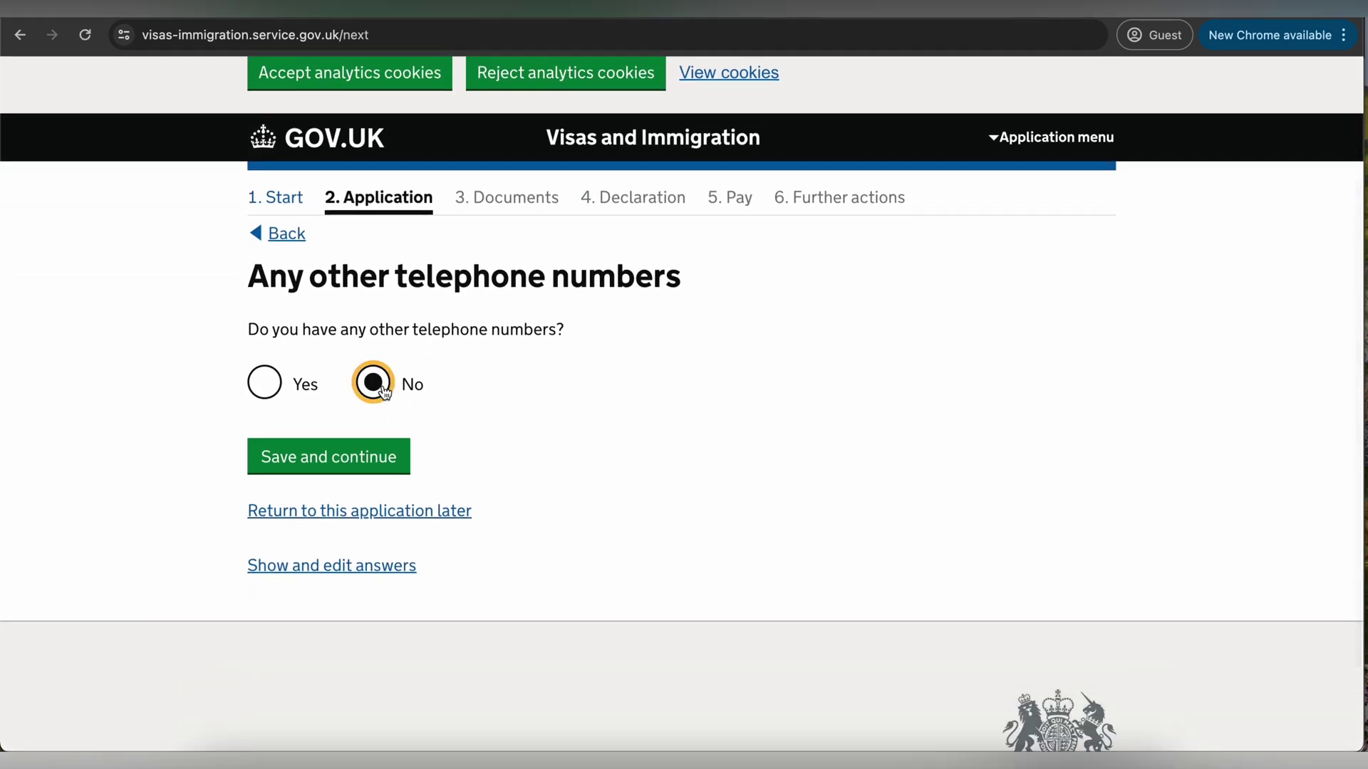
left_click(328, 461)
scroll(486, 415, "down", 2)
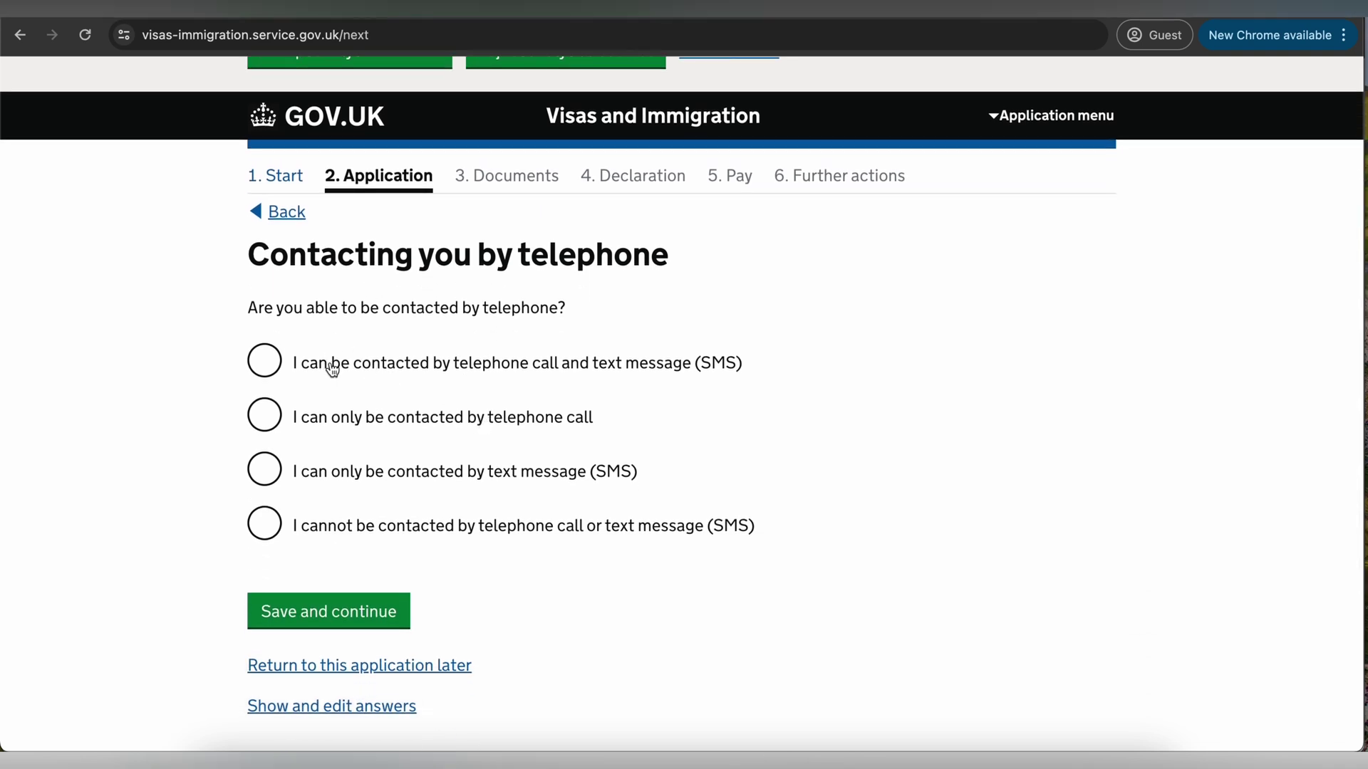
left_click(273, 368)
scroll(437, 391, "down", 1)
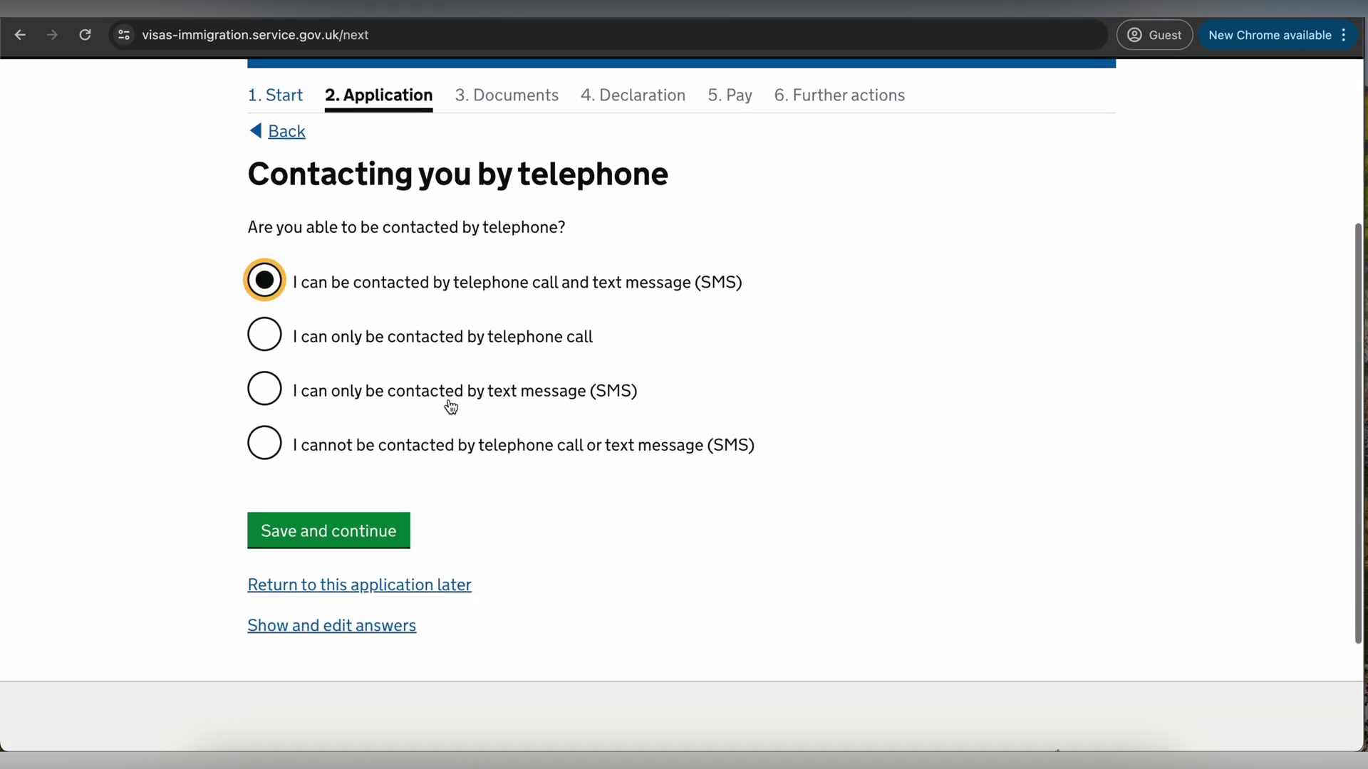
left_click(345, 519)
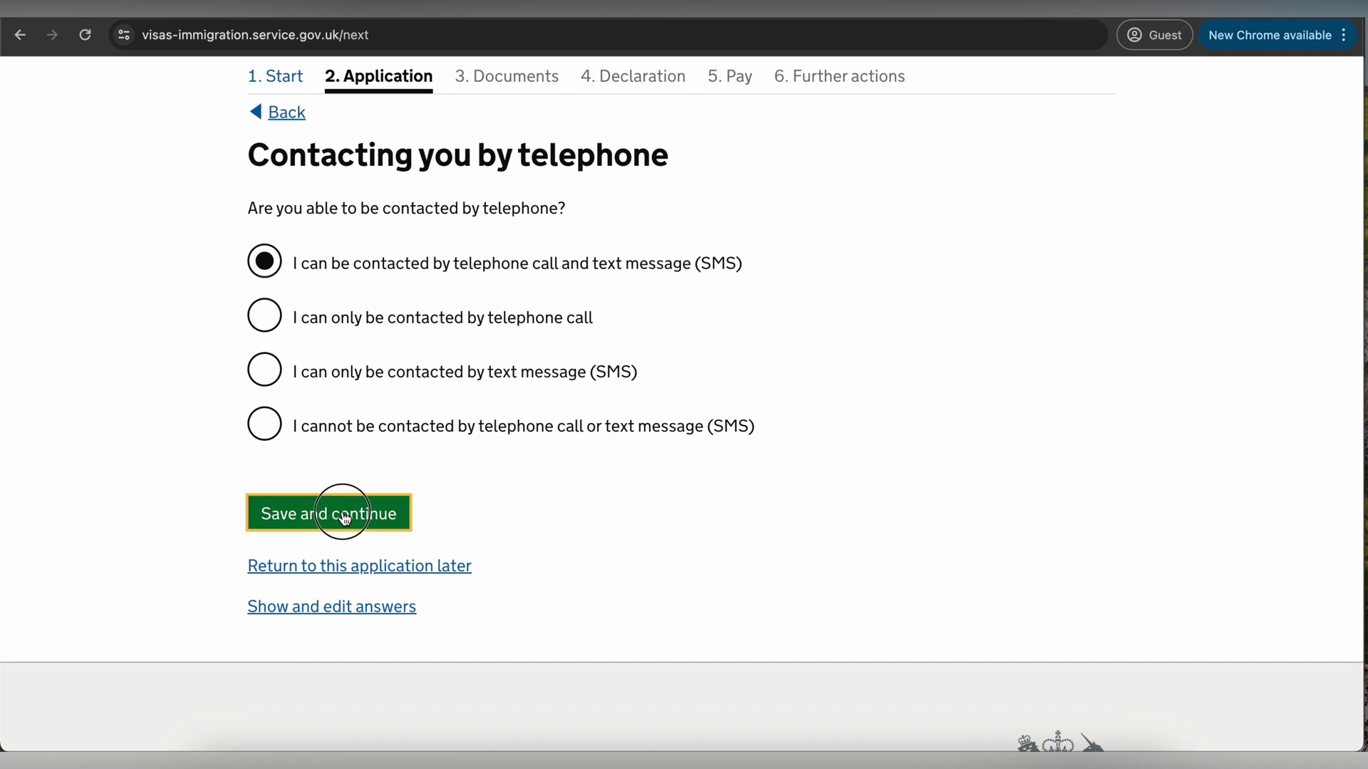
- Enter the applicant's given names and family name, and save
scroll(435, 455, "down", 3)
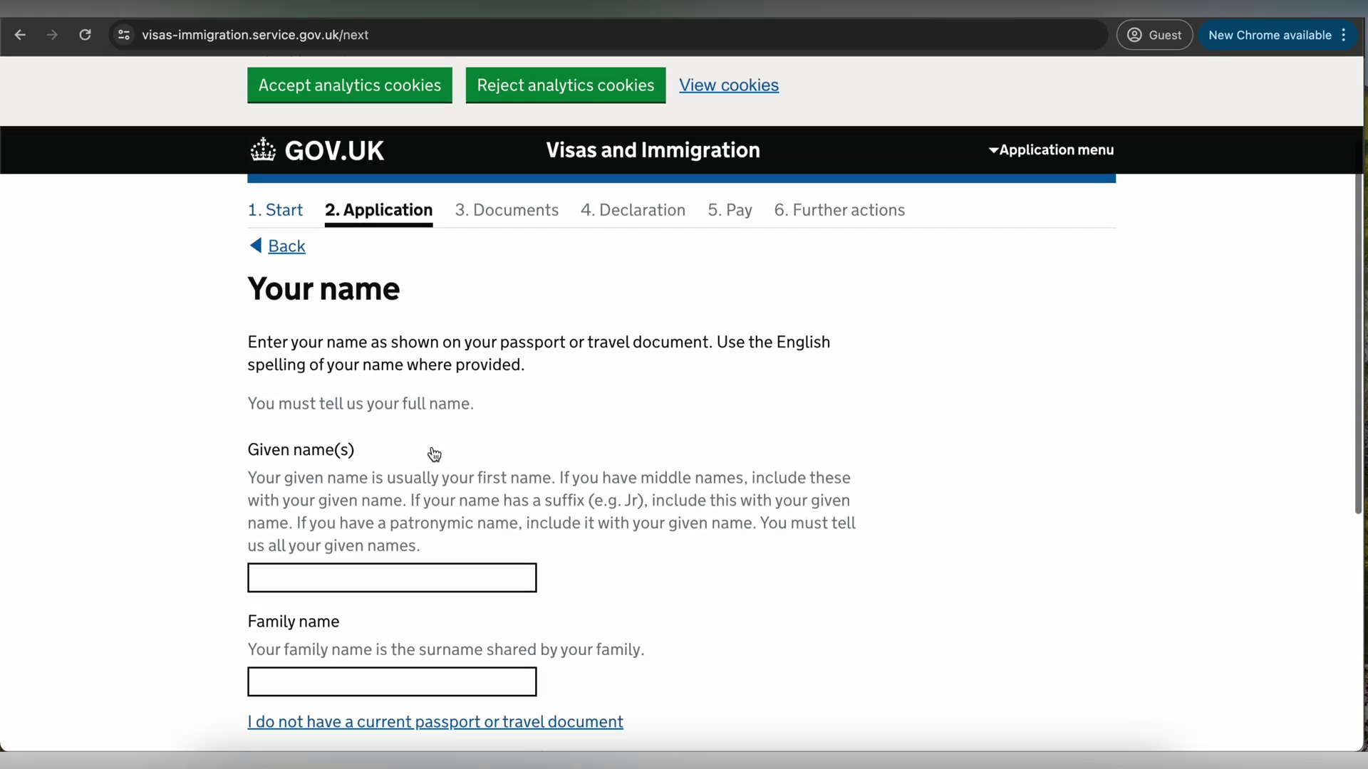
left_click(313, 481)
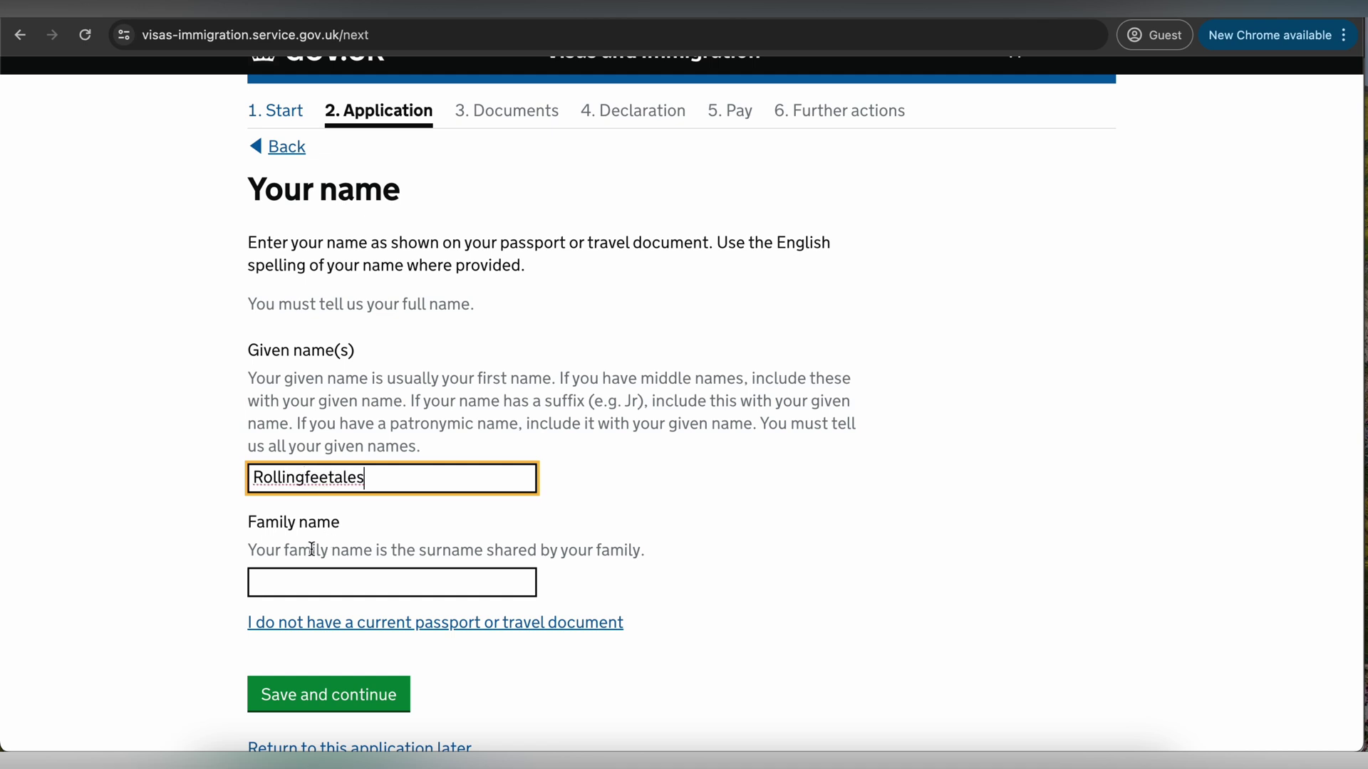
left_click(300, 591)
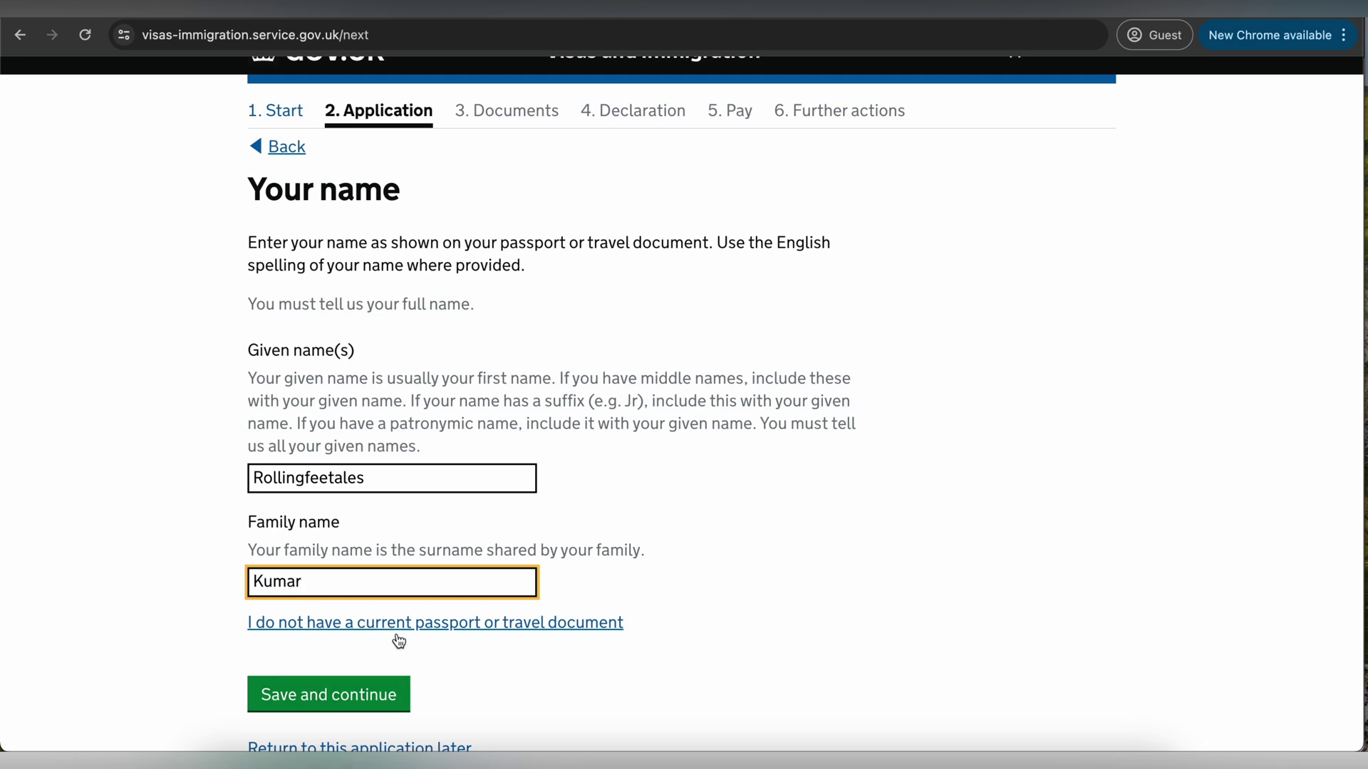
left_click(339, 697)
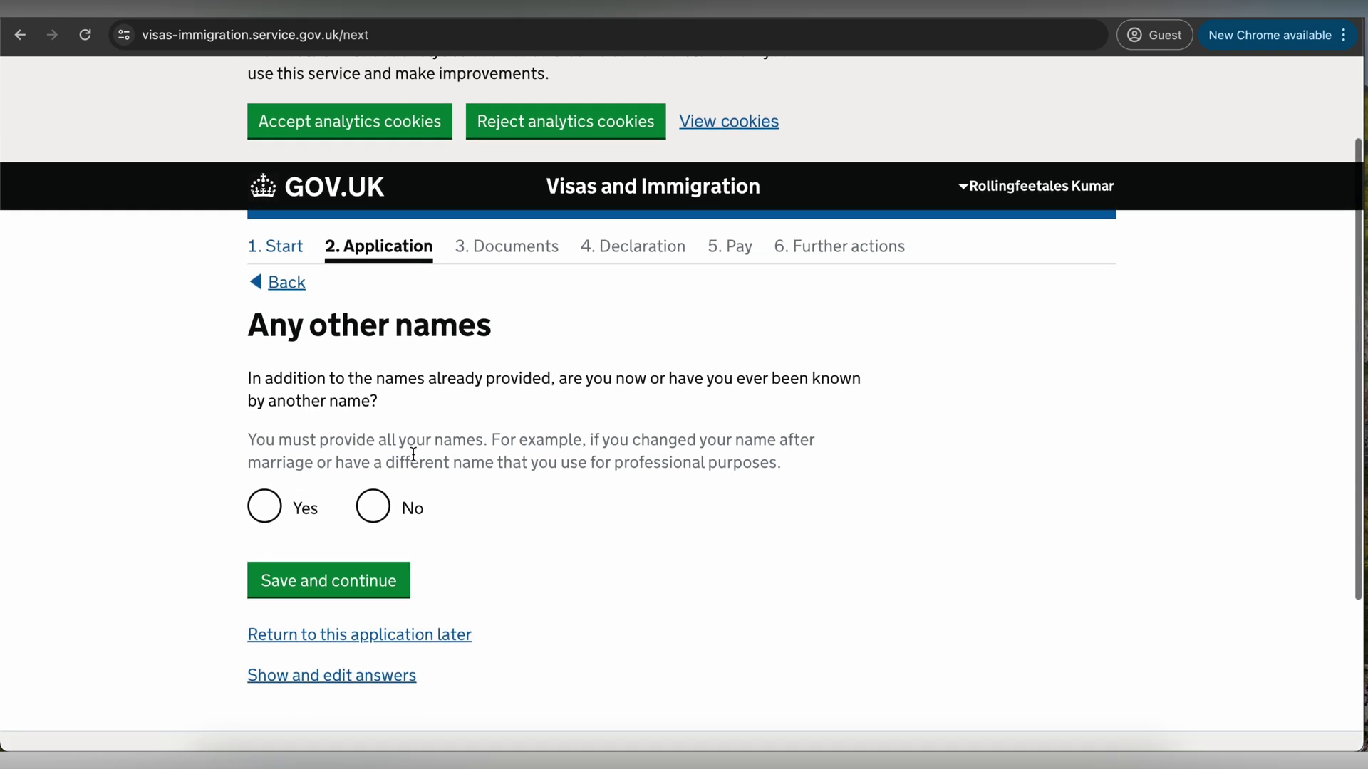
- Answer No to other names, set sex to Male and status to 'Married or a civil partner'
left_click(372, 506)
left_click(345, 574)
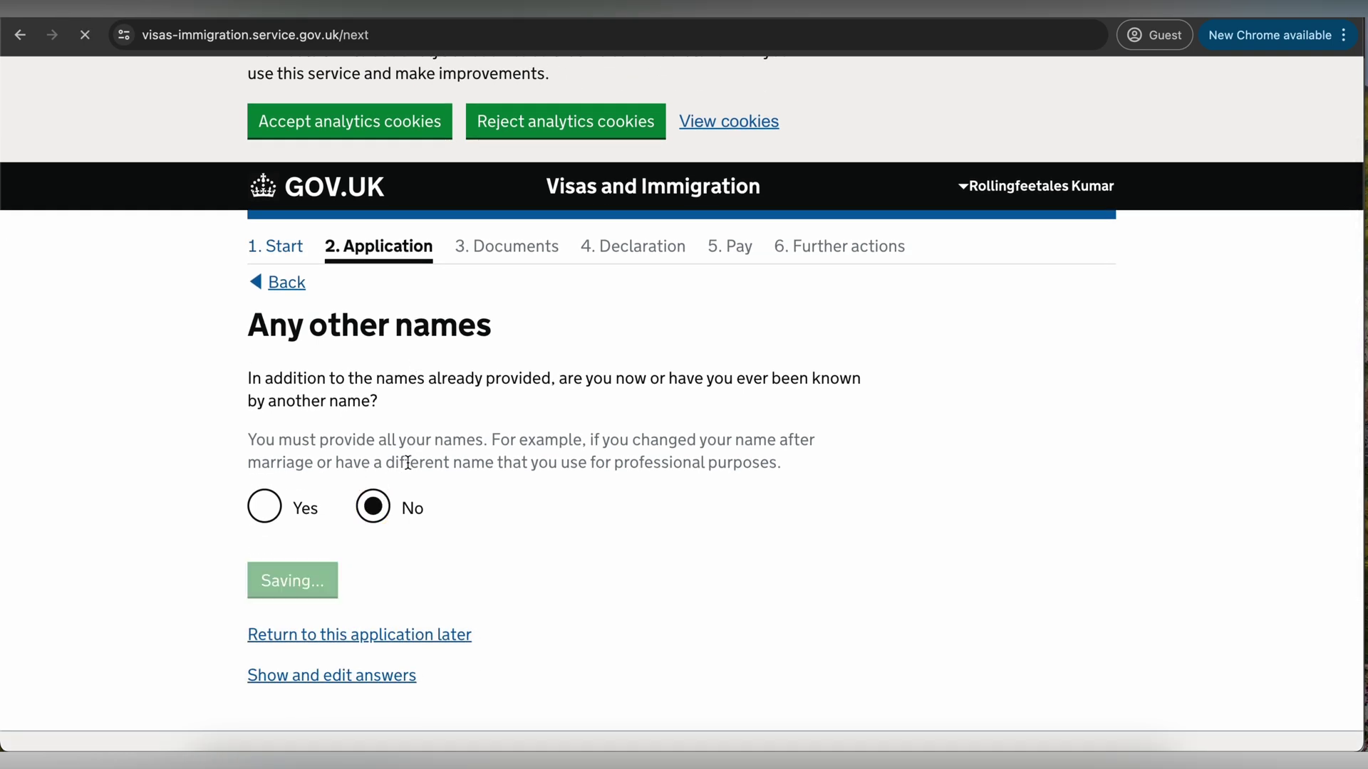
scroll(409, 462, "down", 3)
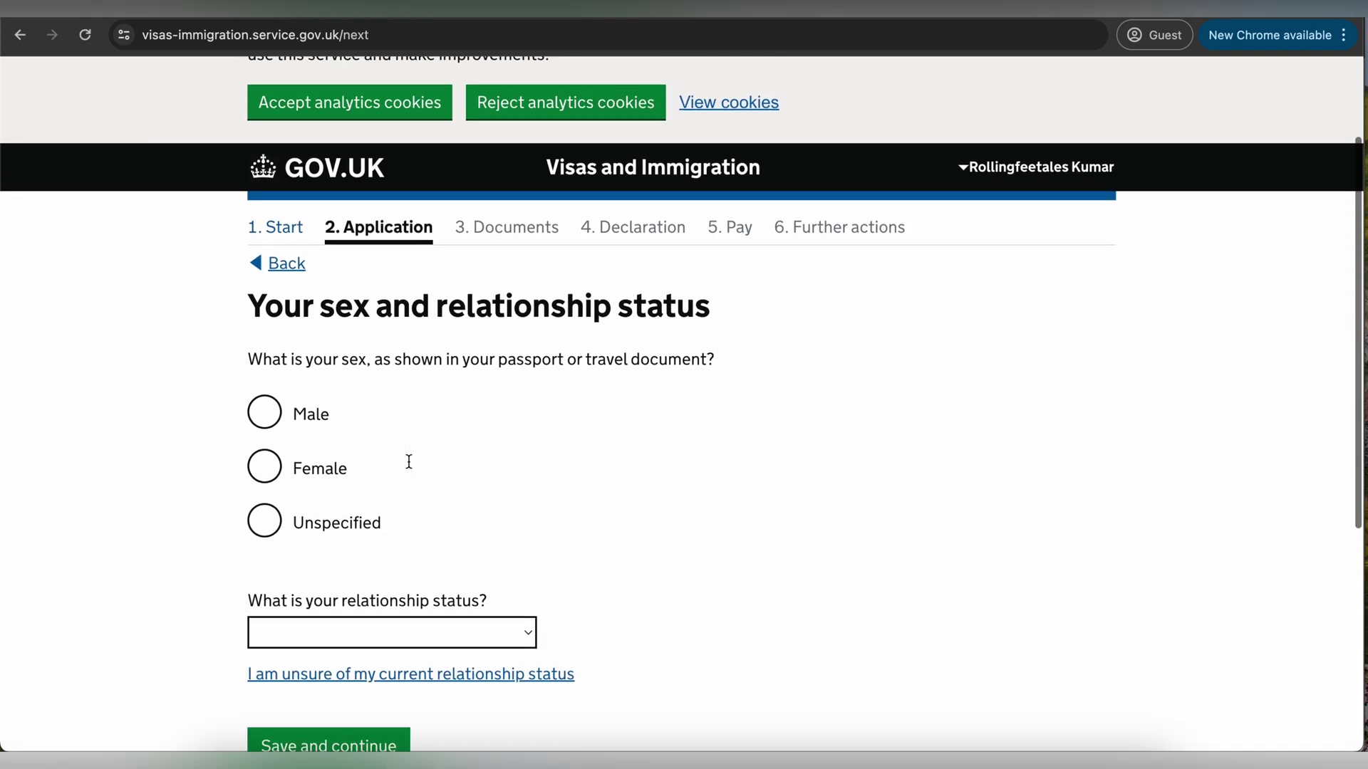
scroll(375, 464, "down", 2)
left_click(312, 314)
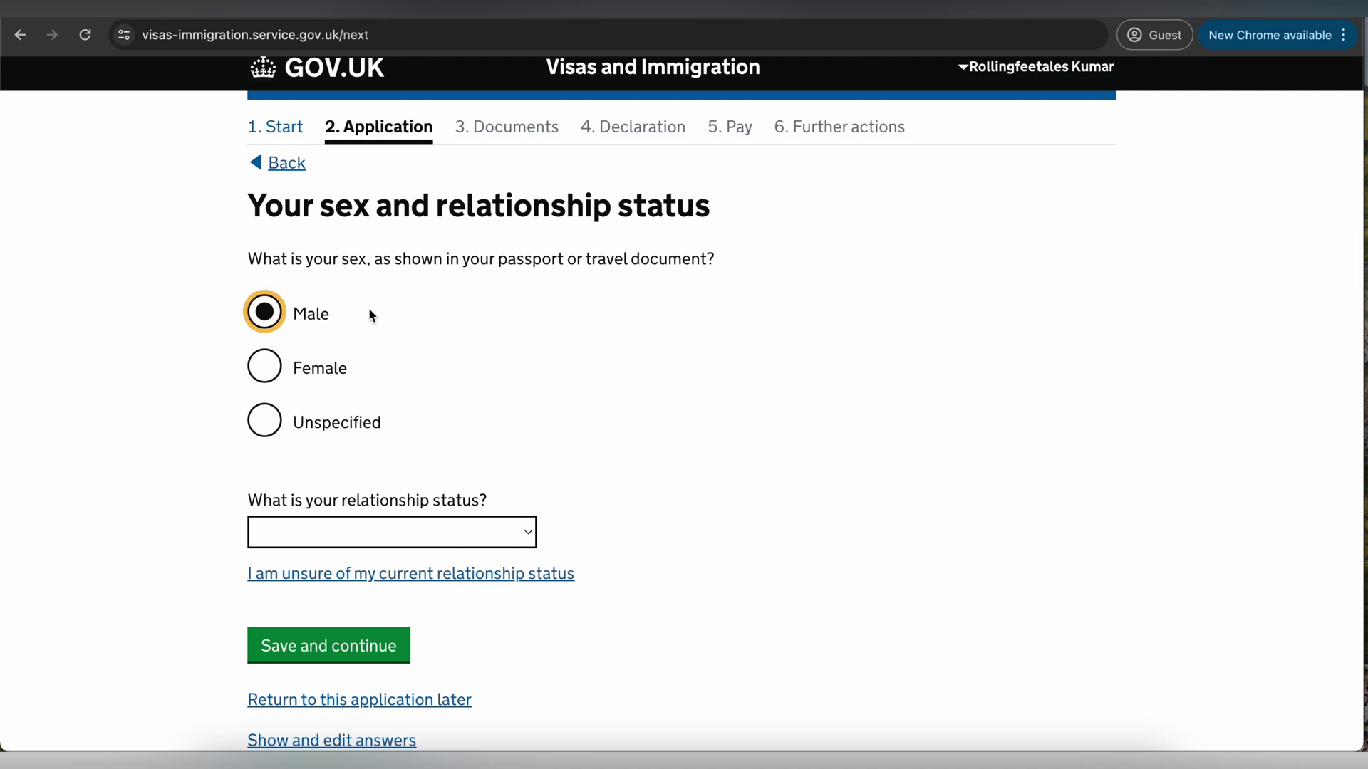
scroll(502, 452, "down", 2)
left_click(458, 451)
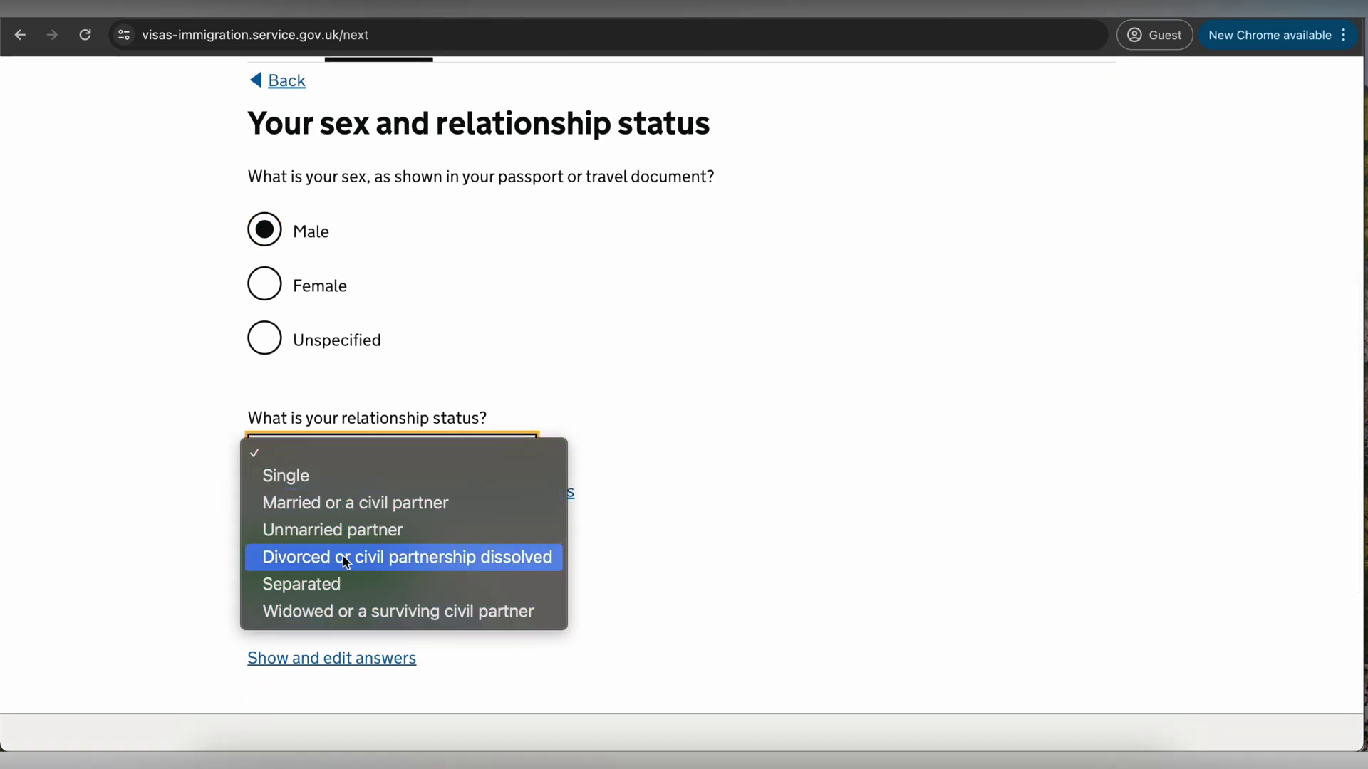
left_click(351, 502)
scroll(428, 467, "down", 2)
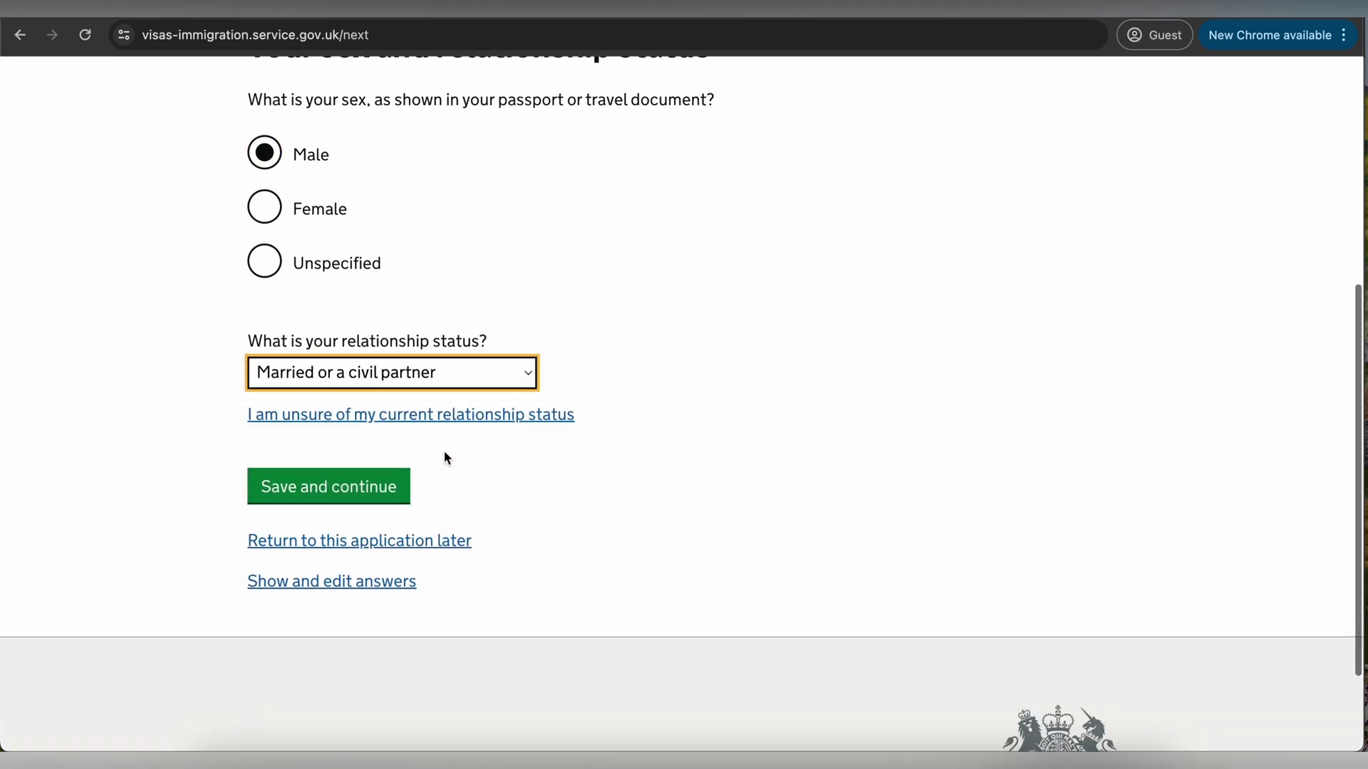
left_click(345, 486)
- Fill in the home address lines, town, region and postal code, with country India
scroll(580, 453, "down", 2)
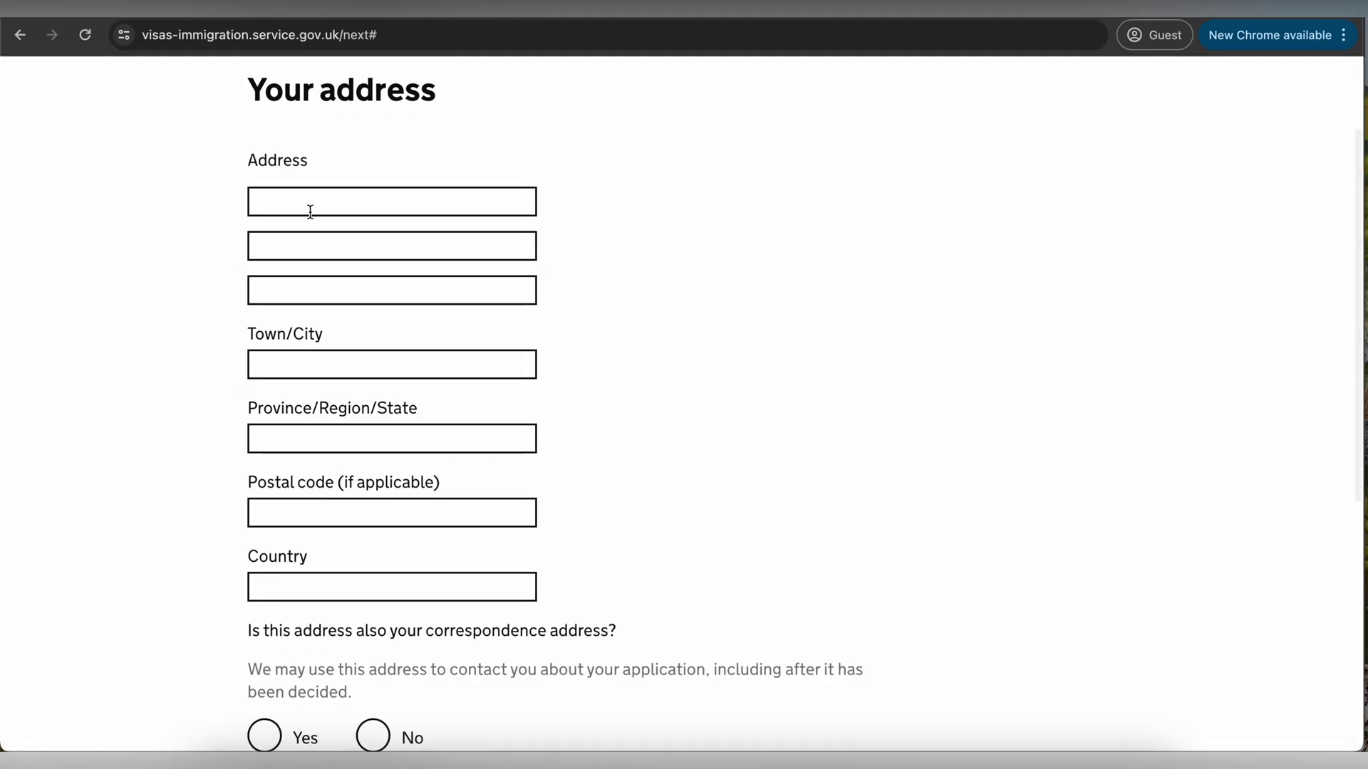
left_click(311, 200)
type("202")
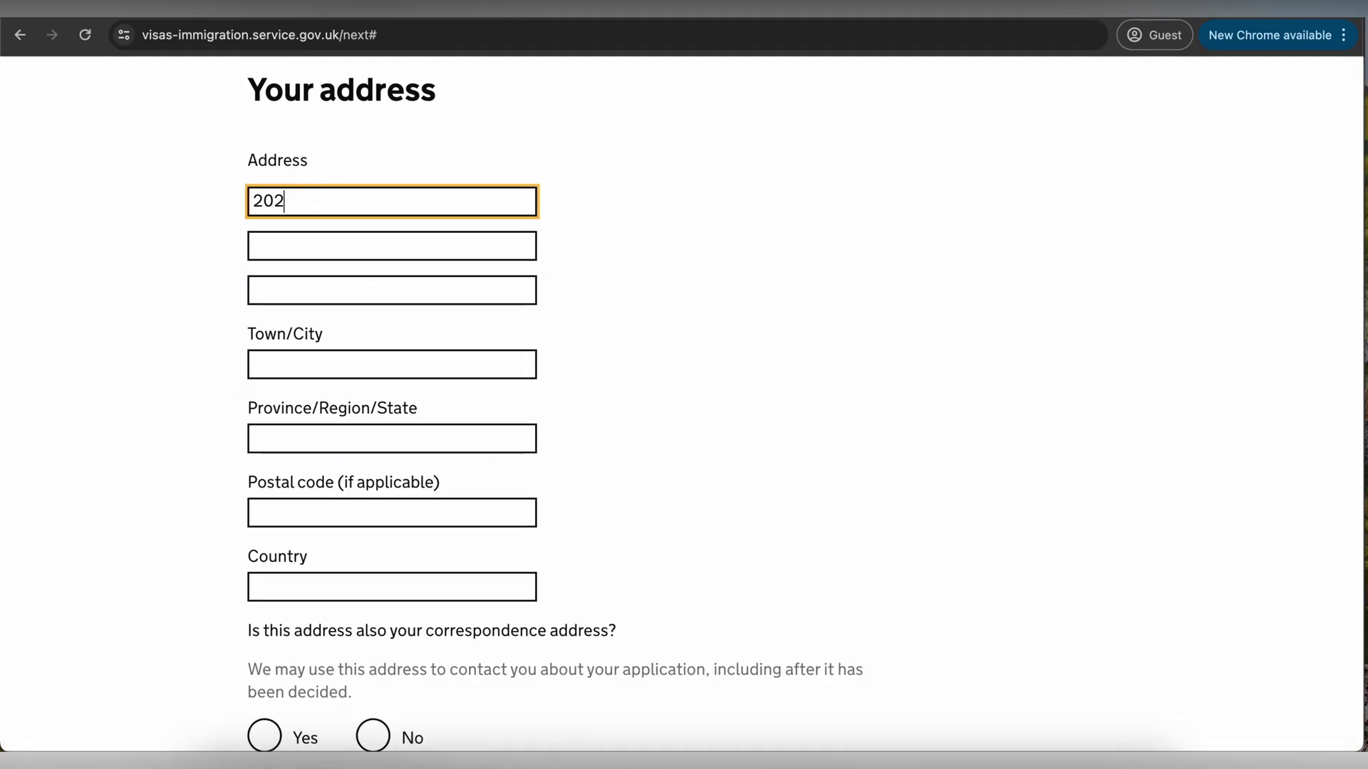
type(", Tower 2")
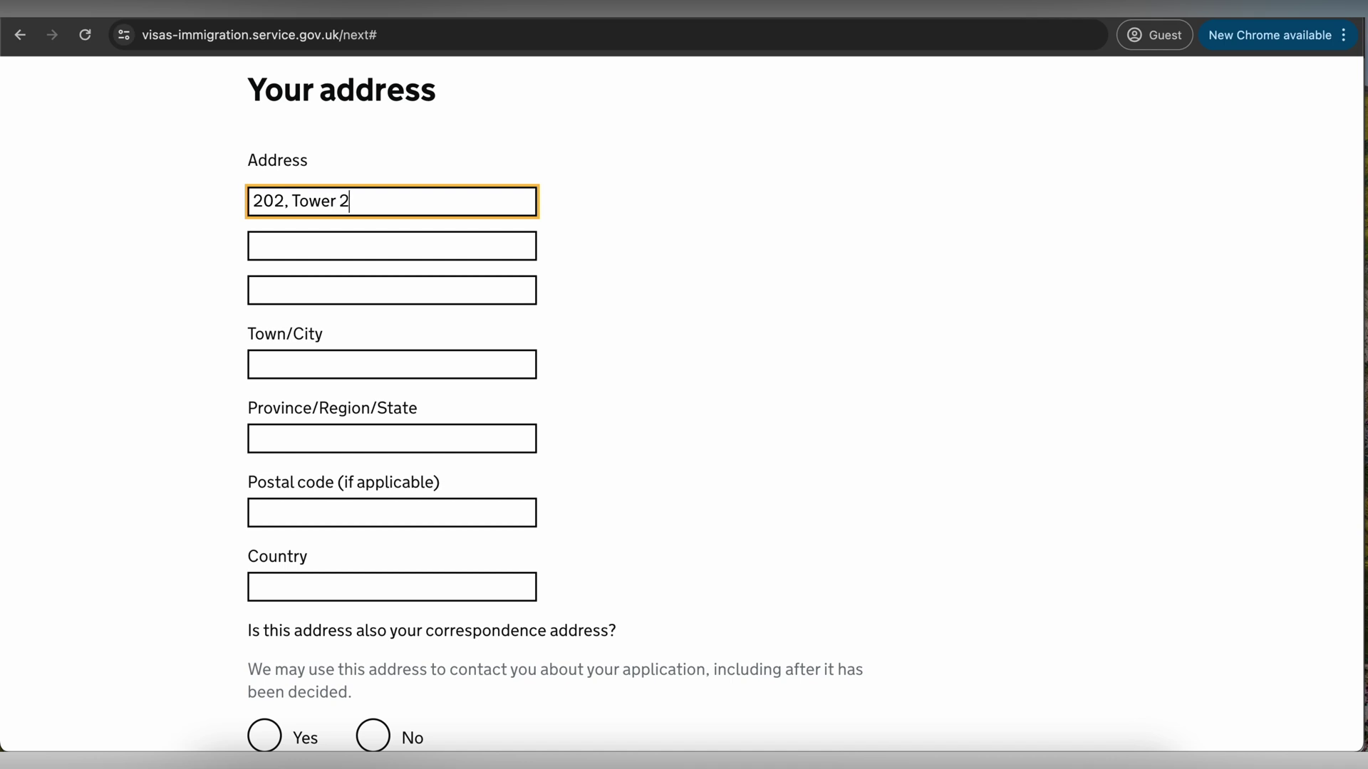
left_click(290, 241)
type("Soci")
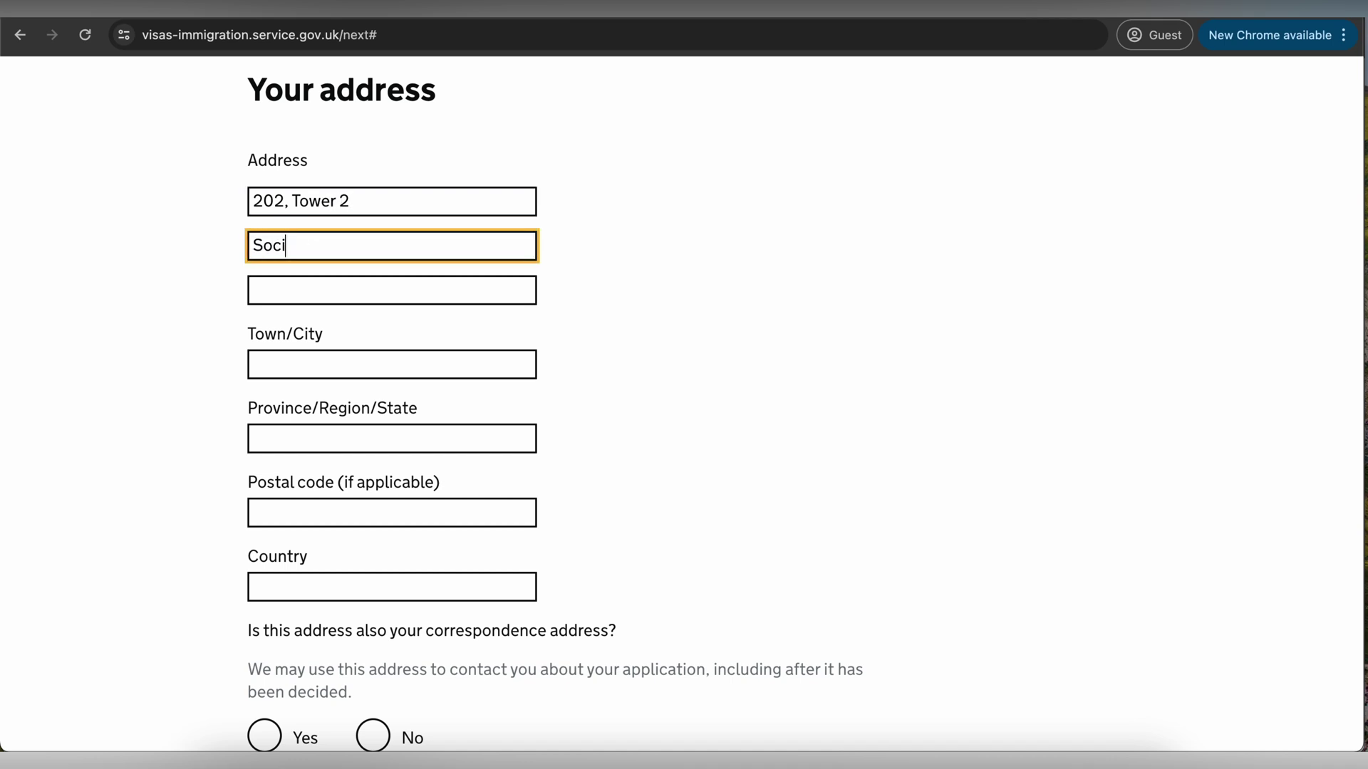
type("ety Name")
left_click(287, 366)
type("Delhi")
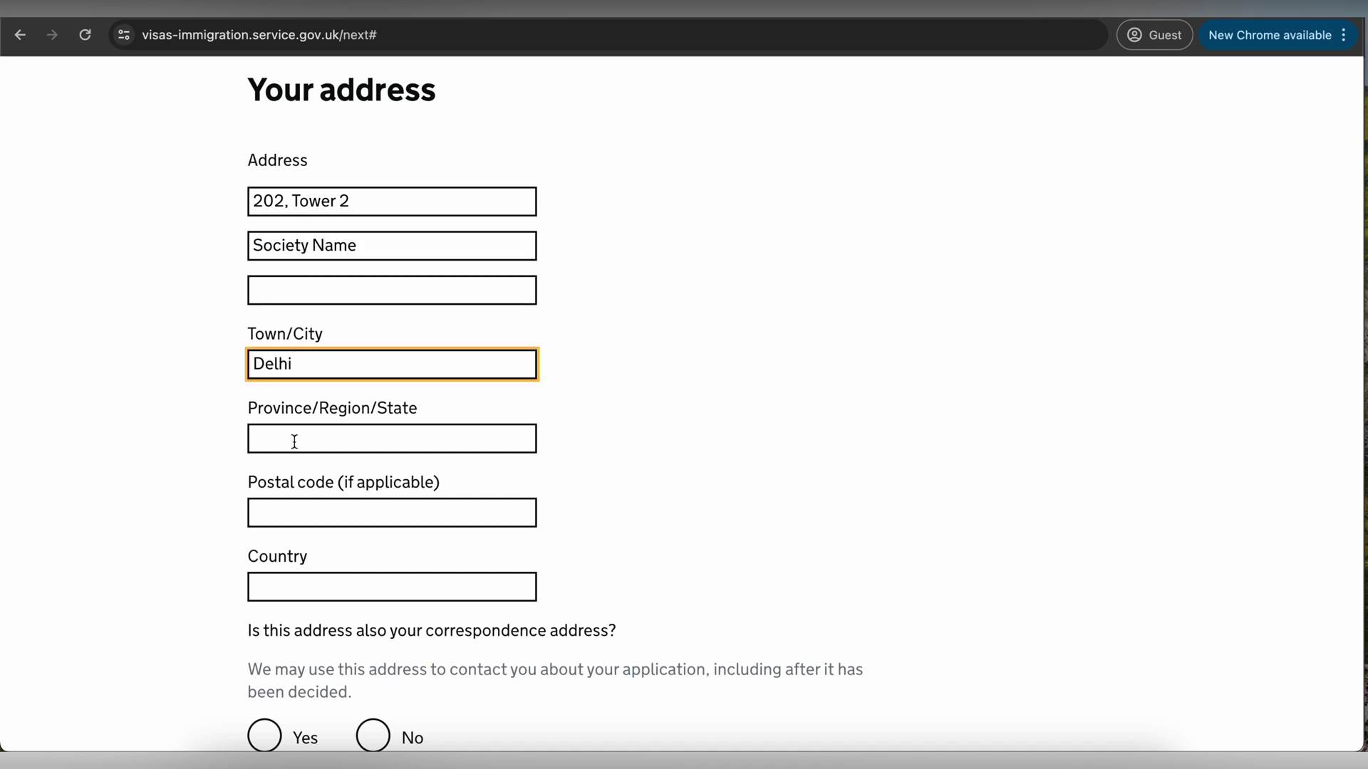
left_click(294, 442)
type("Delhi")
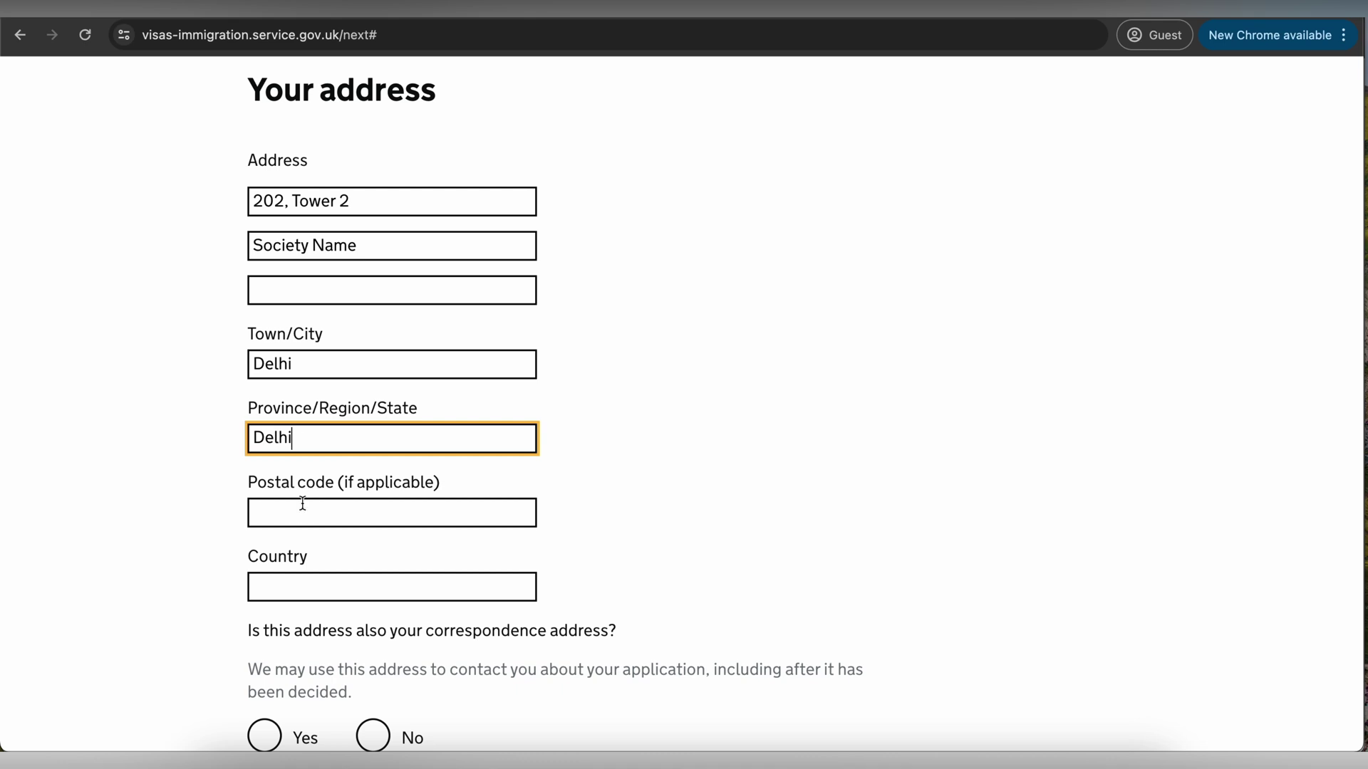
left_click(303, 504)
type("110001")
left_click(314, 591)
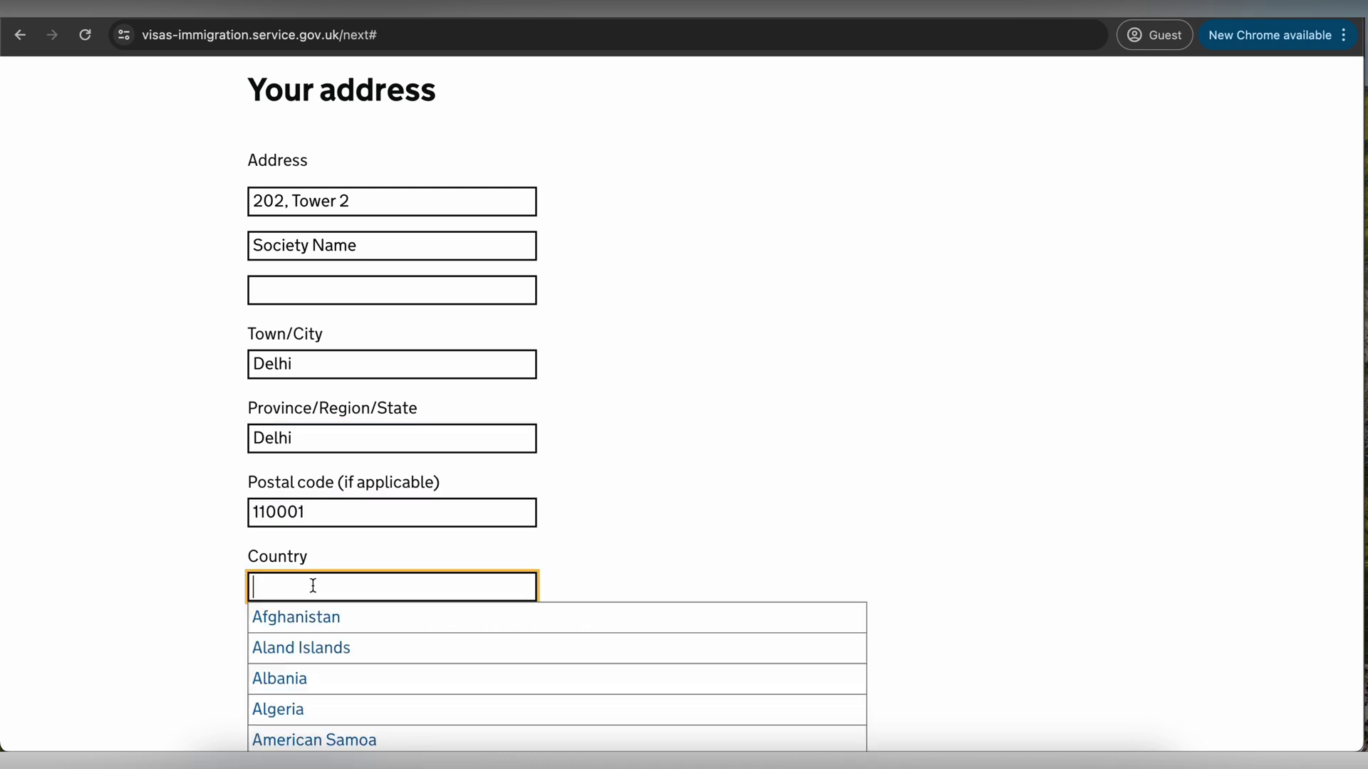
type("India")
left_click(314, 648)
- Mark the home address as the correspondence address too and save it
scroll(315, 650, "down", 3)
left_click_drag(374, 467, 560, 464)
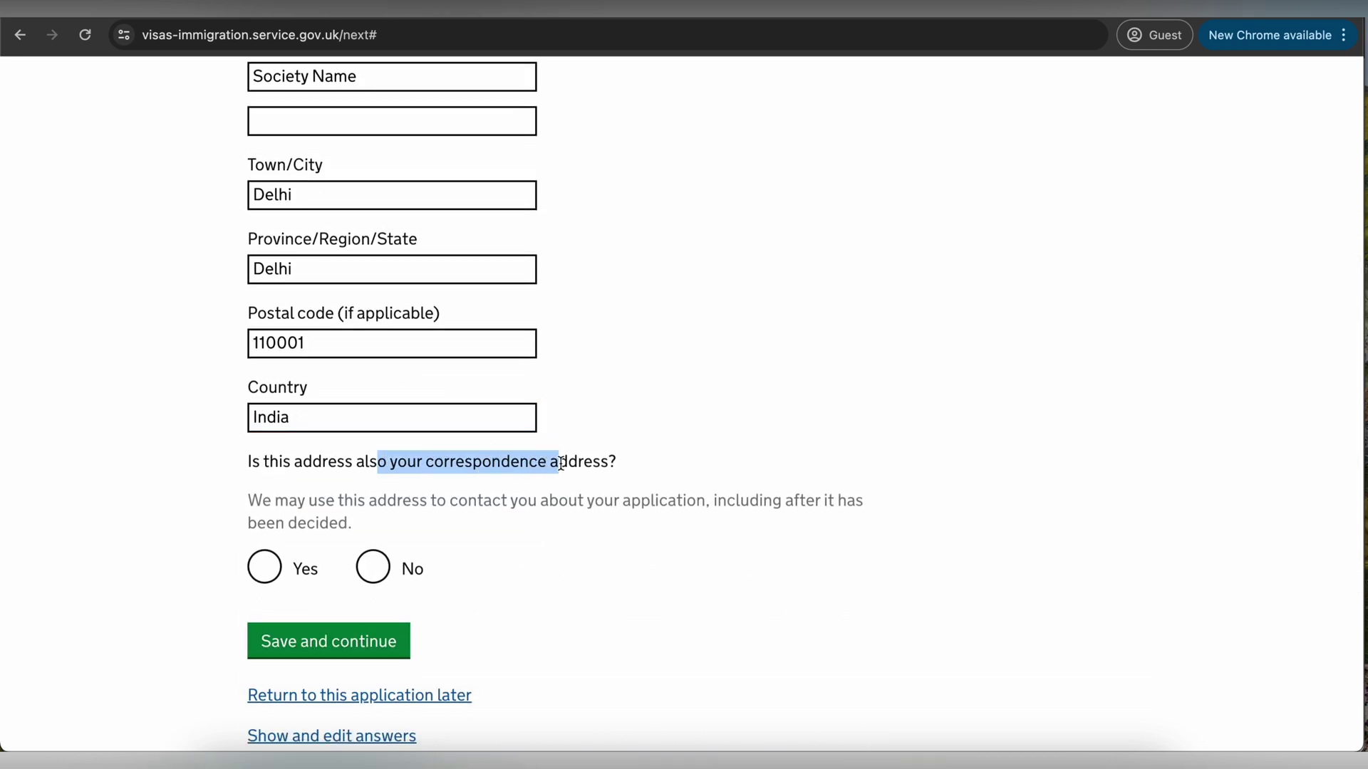
left_click(313, 569)
scroll(335, 584, "down", 1)
left_click(324, 604)
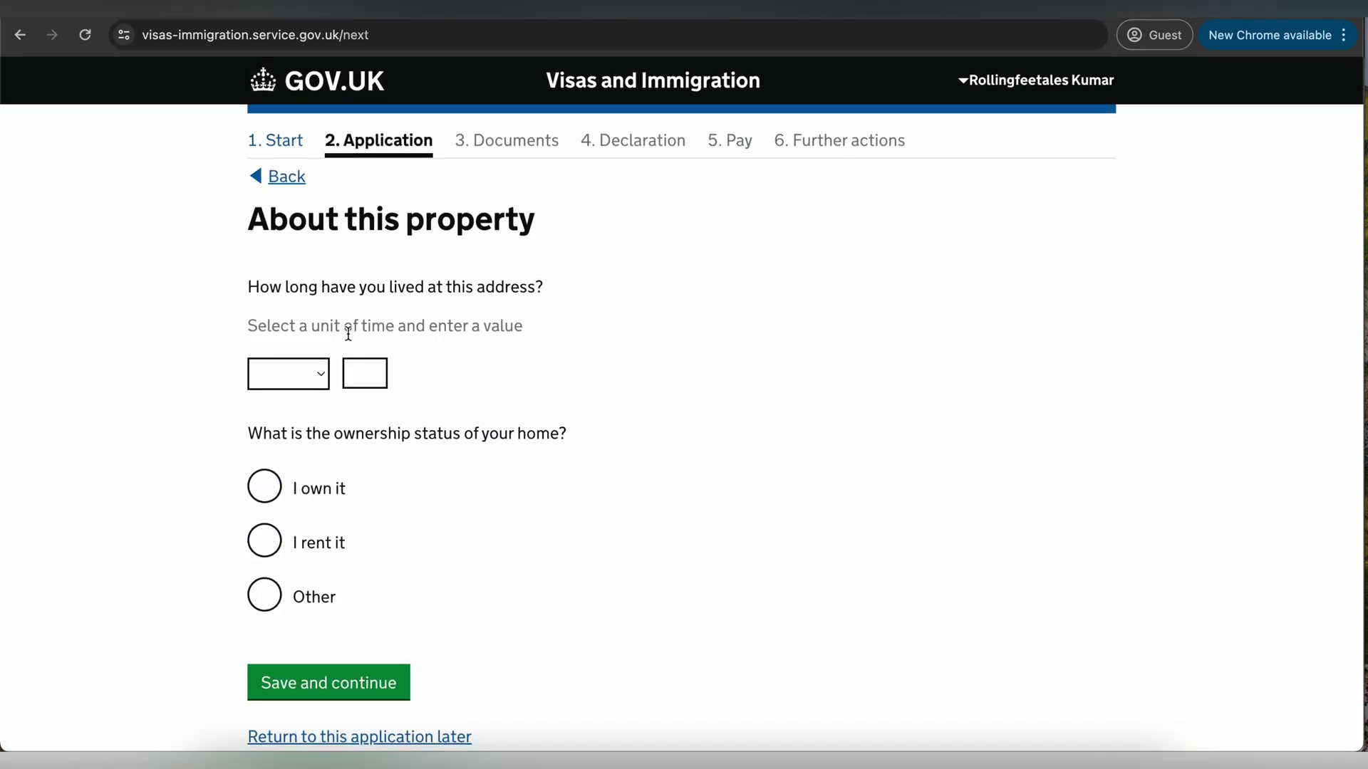
- Record the time lived at the property as 3 Years
left_click(289, 374)
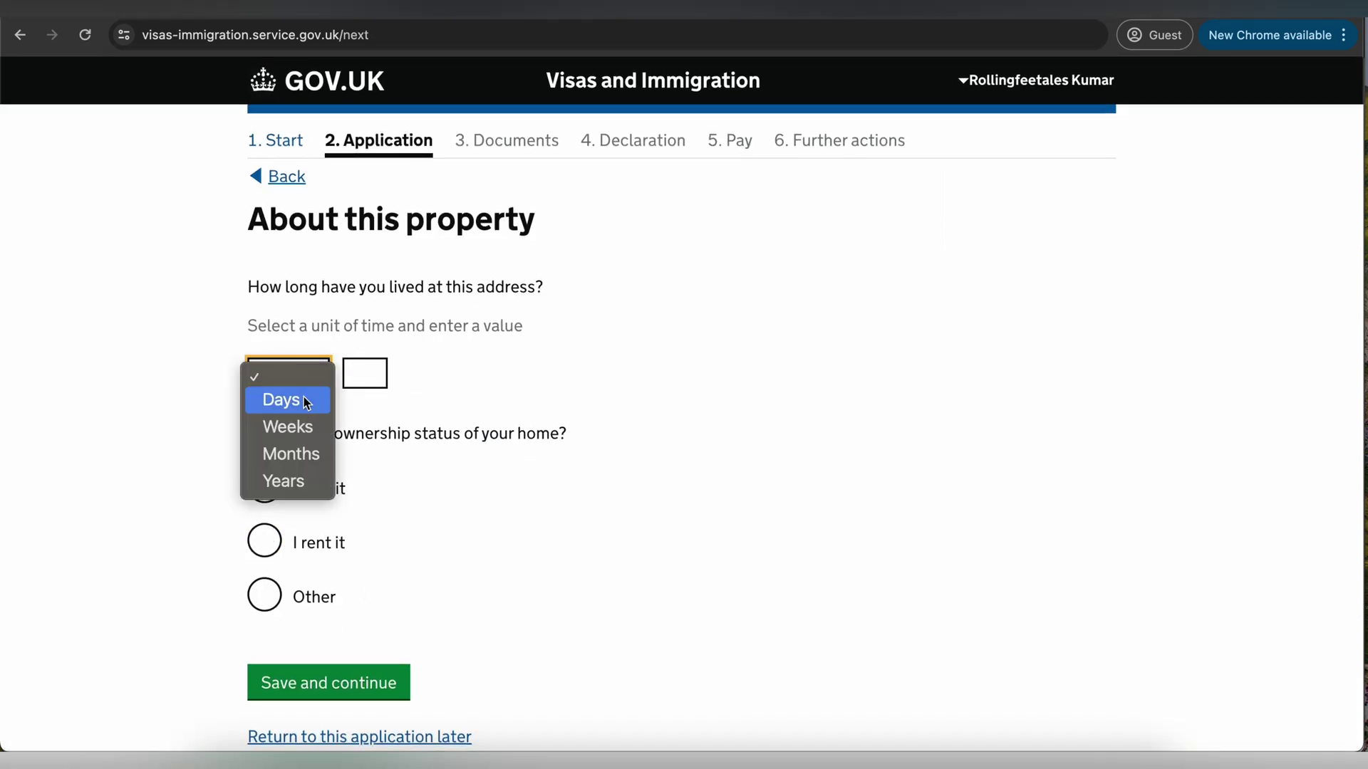
left_click(301, 482)
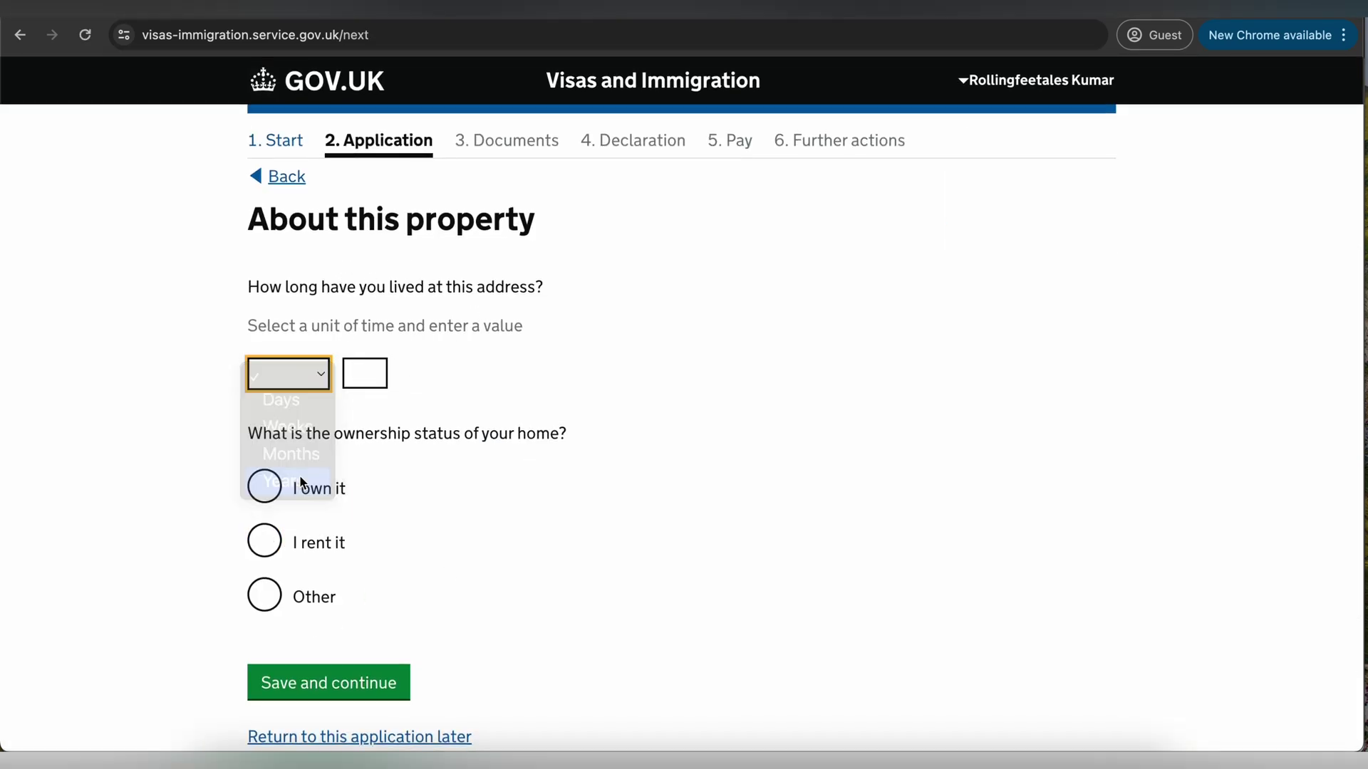
left_click(364, 376)
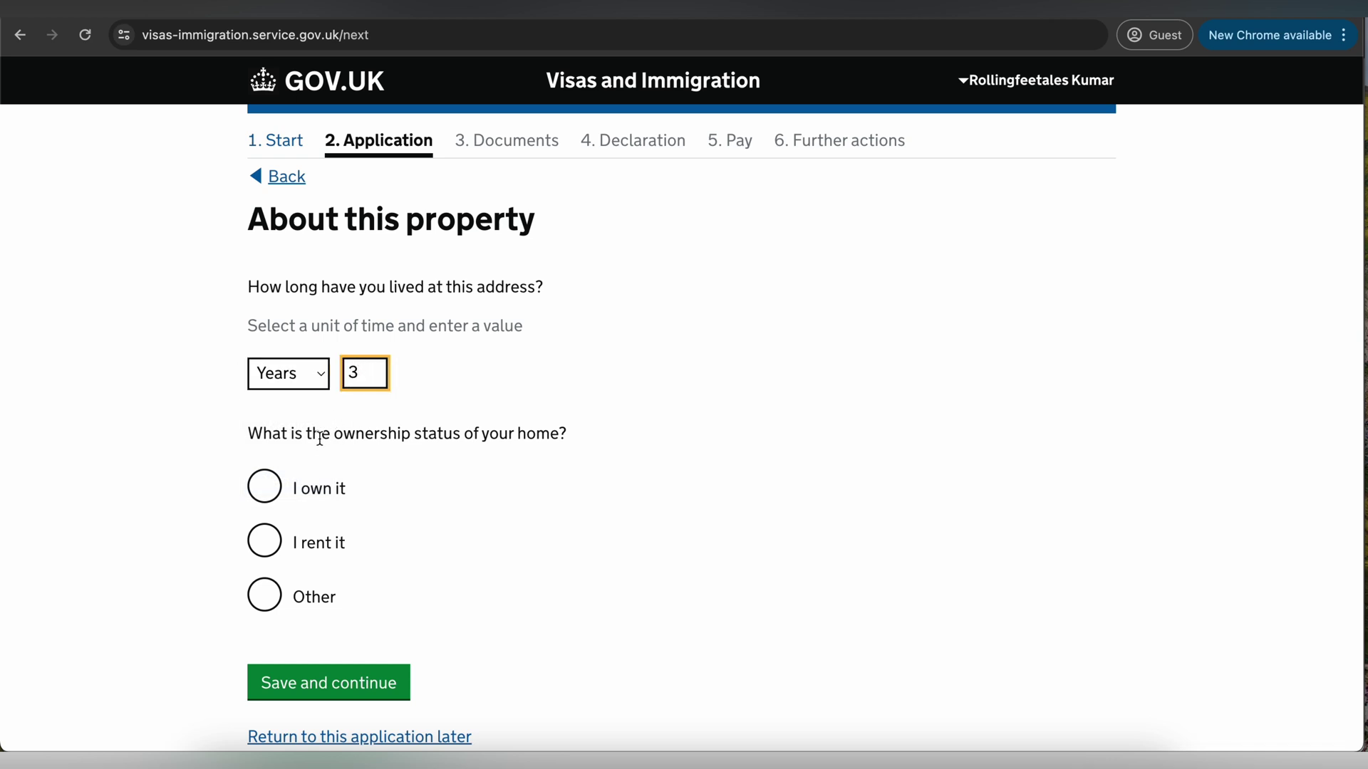
- Answer that the home is rented and save the property answer
left_click_drag(320, 438, 344, 485)
left_click(335, 496)
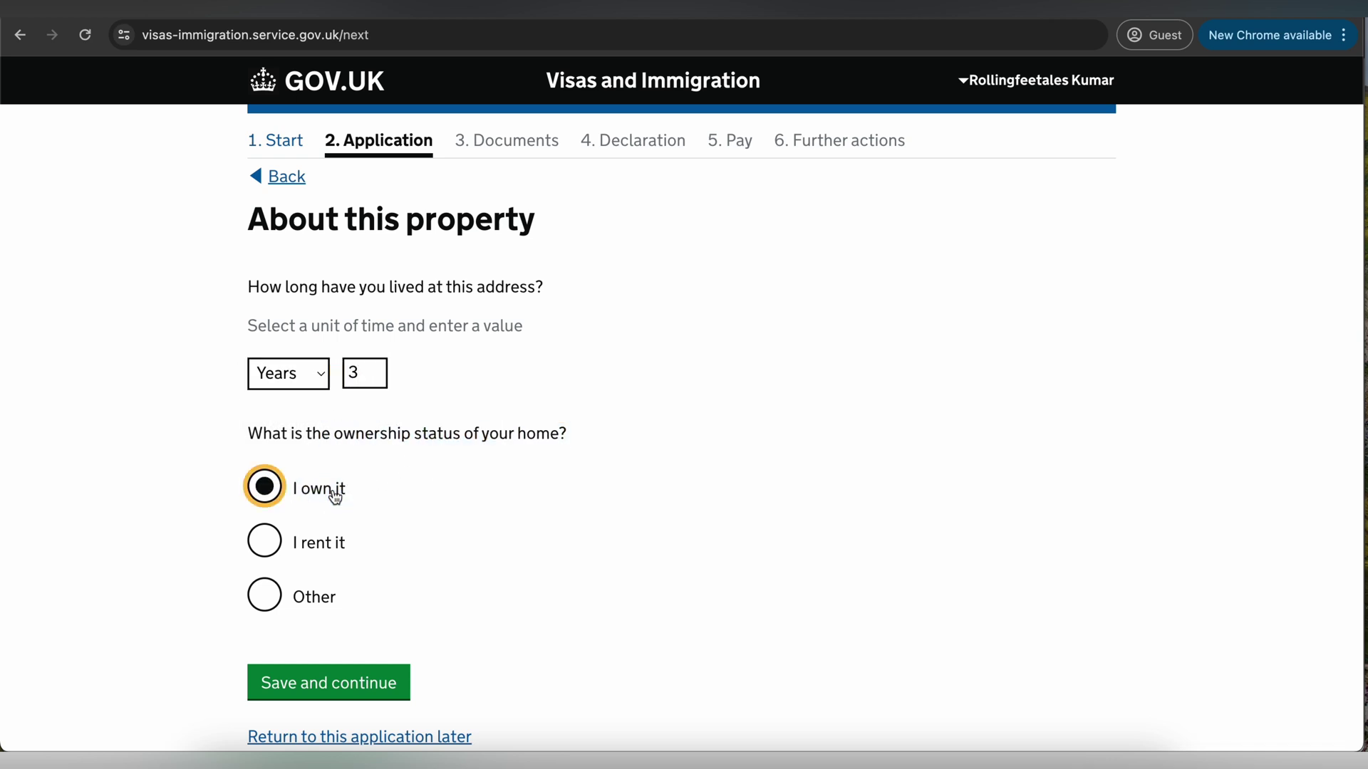
left_click(275, 543)
scroll(381, 568, "down", 1)
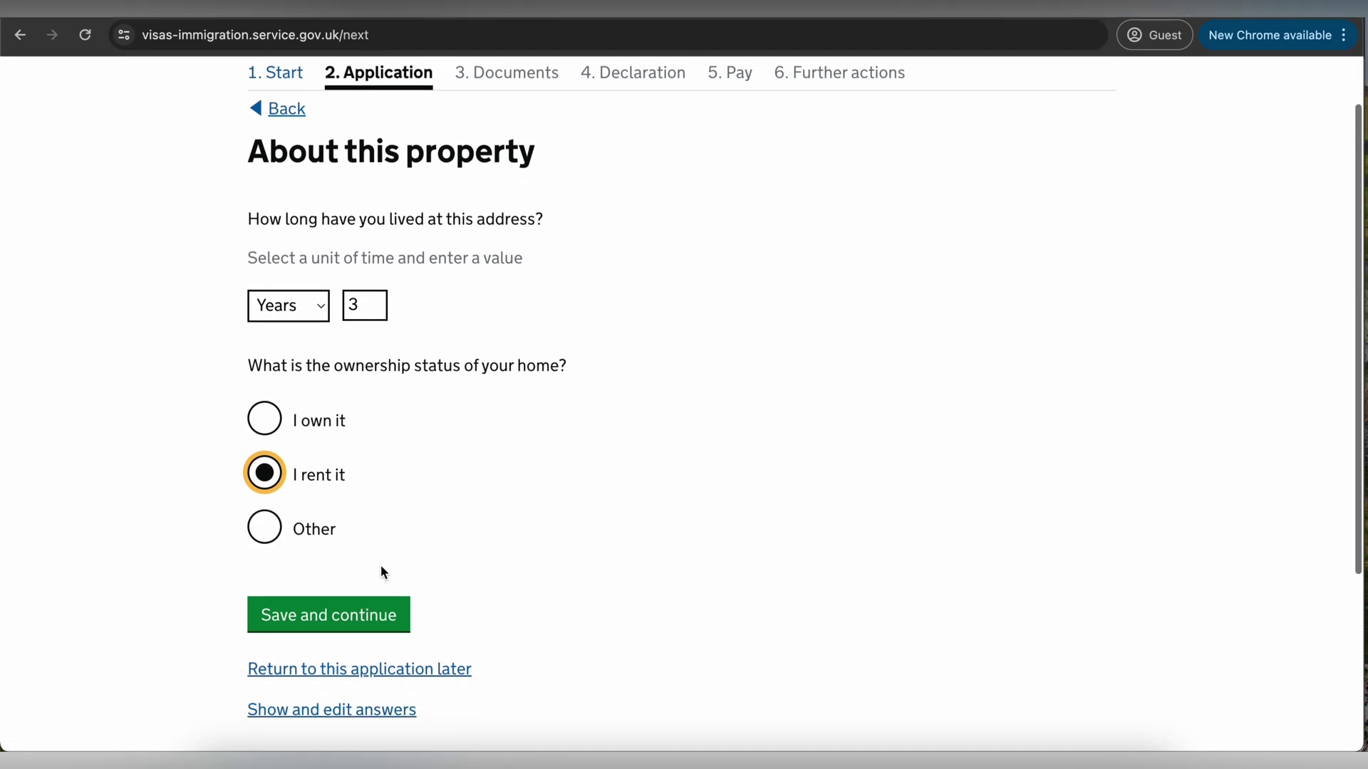
left_click(335, 614)
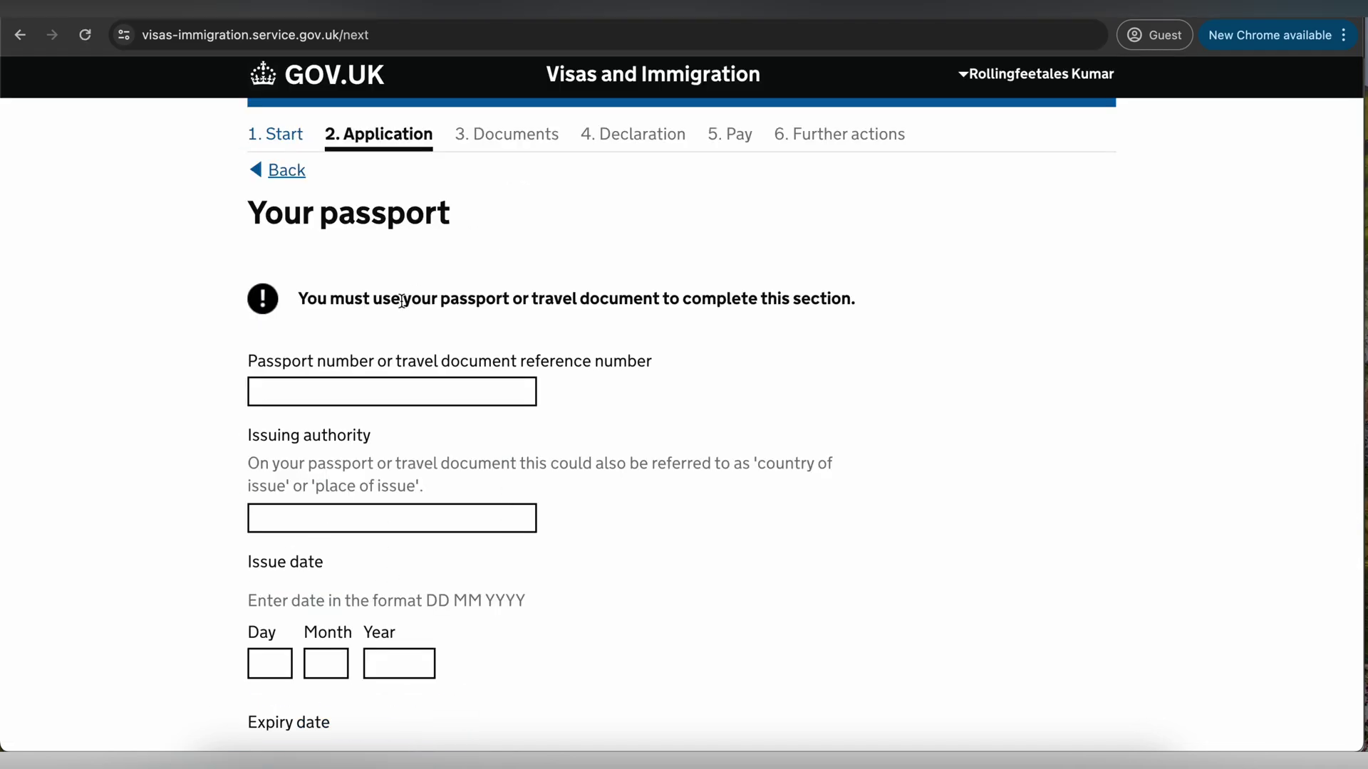
- Enter the passport number, issuing authority Delhi, issue date 21/12/2020 and expiry 20/12/2032, then submit
left_click(343, 391)
left_click(343, 520)
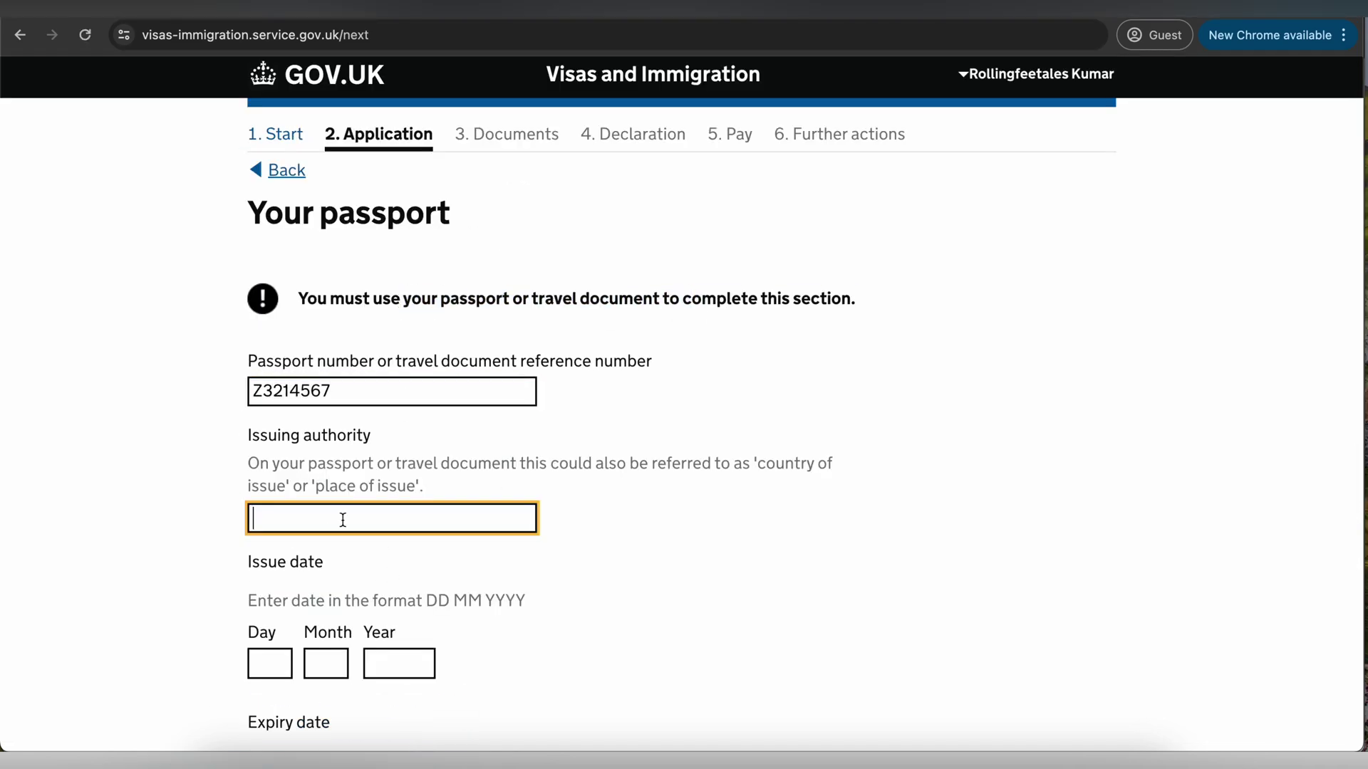
type("Delhi")
left_click(272, 663)
type("21\t12\t2020")
scroll(272, 617, "down", 3)
left_click(272, 617)
type("20")
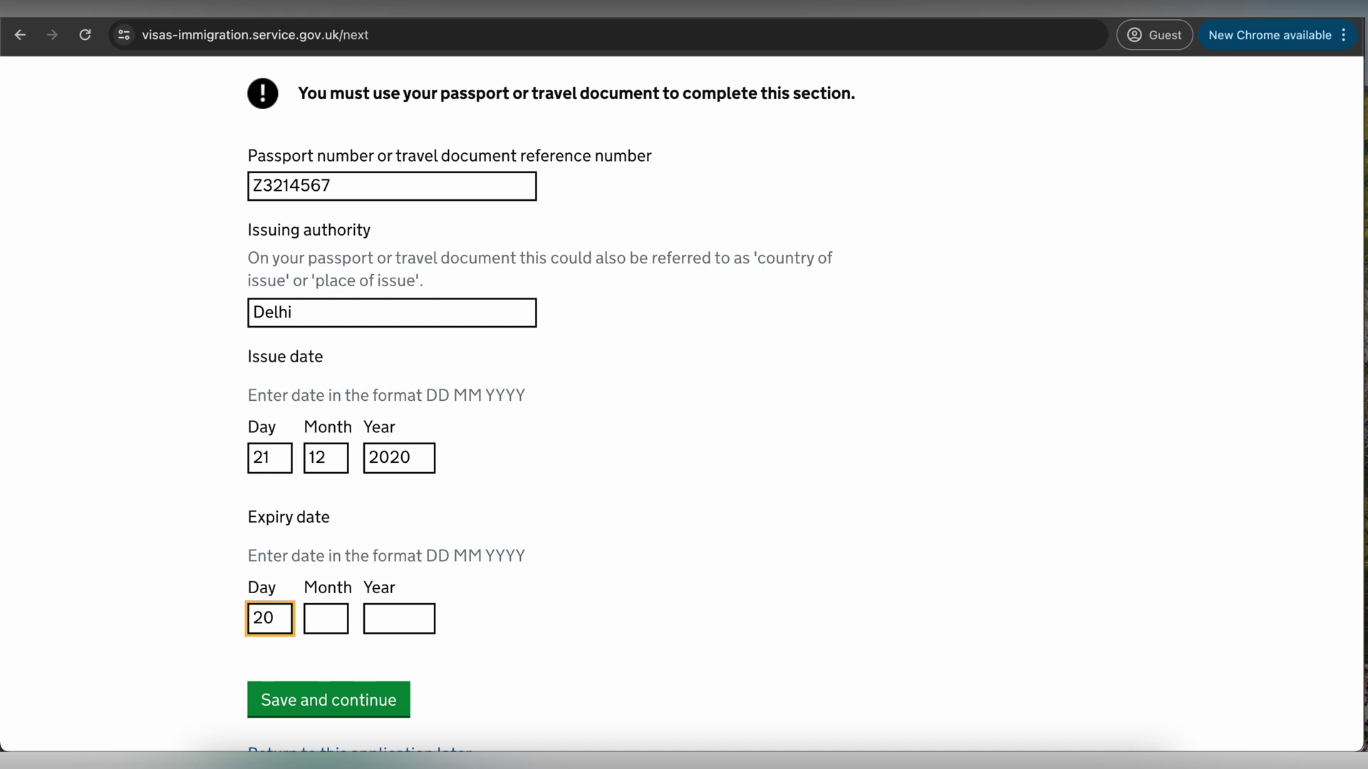
type("\t12\t2032")
scroll(518, 577, "down", 1)
key("Return")
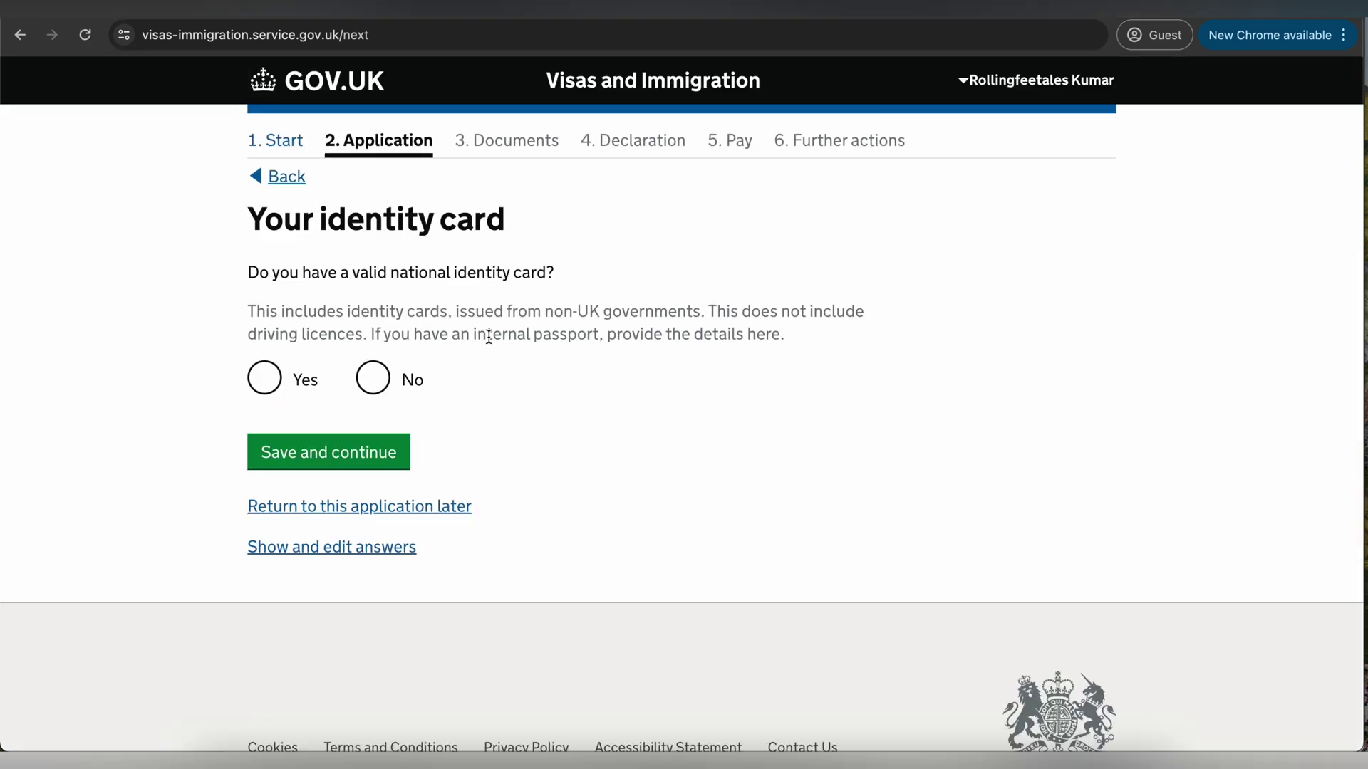
- Declare no national identity card and continue
left_click_drag(369, 273, 471, 312)
left_click(463, 314)
scroll(382, 391, "down", 1)
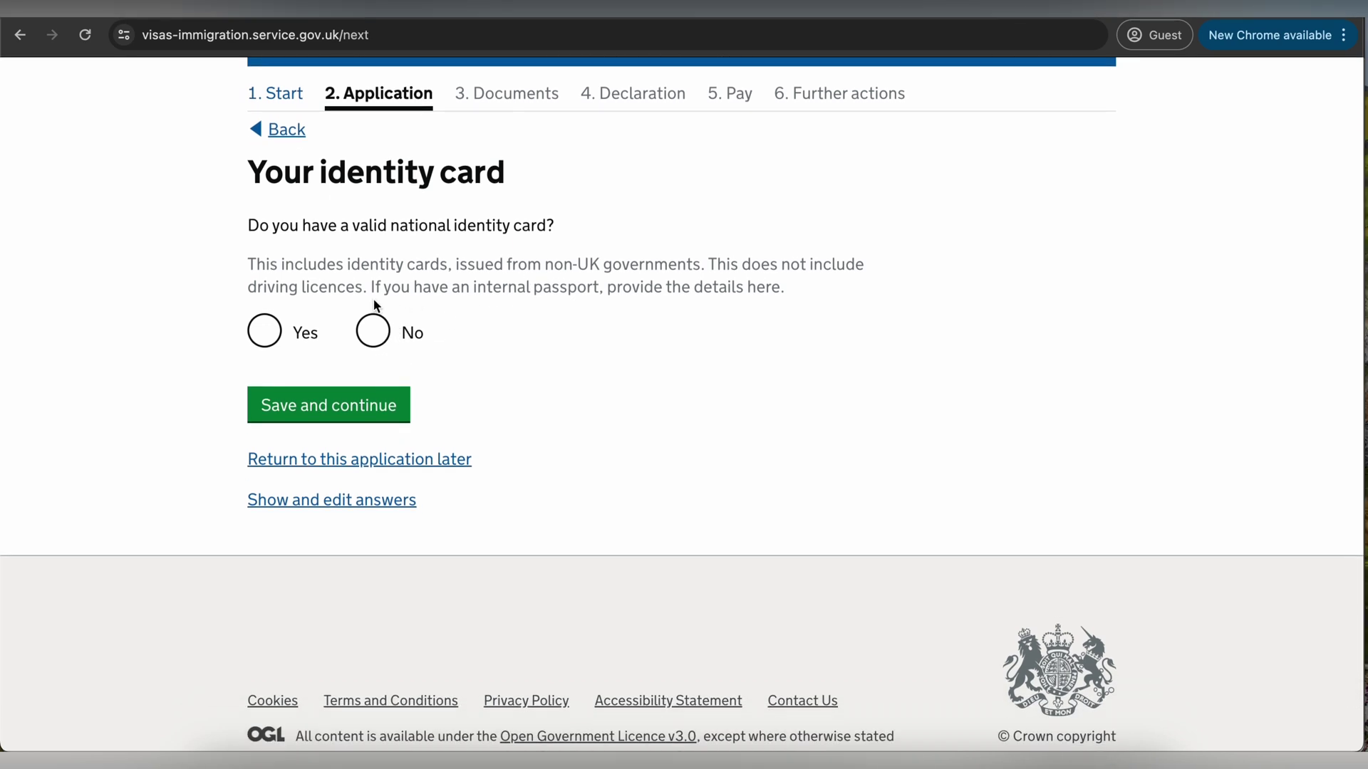
left_click(373, 331)
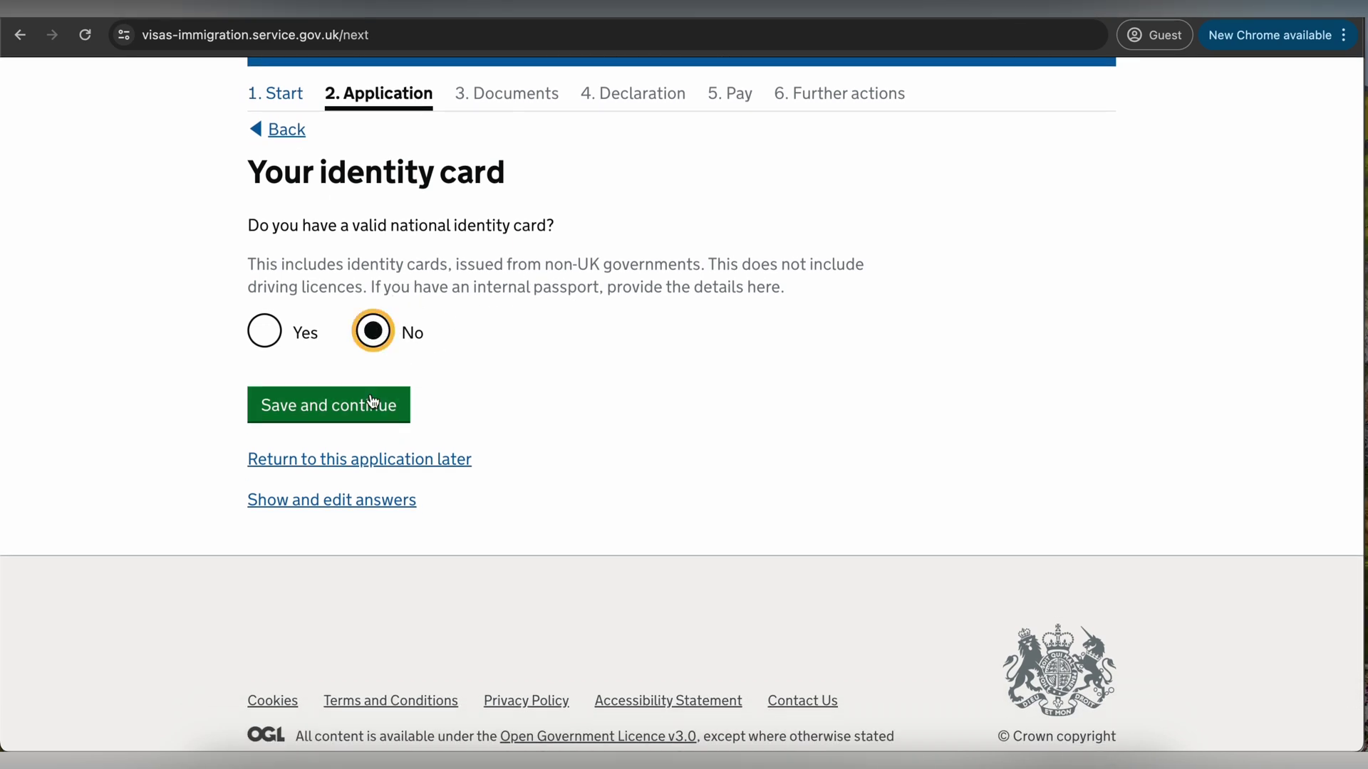
left_click(338, 408)
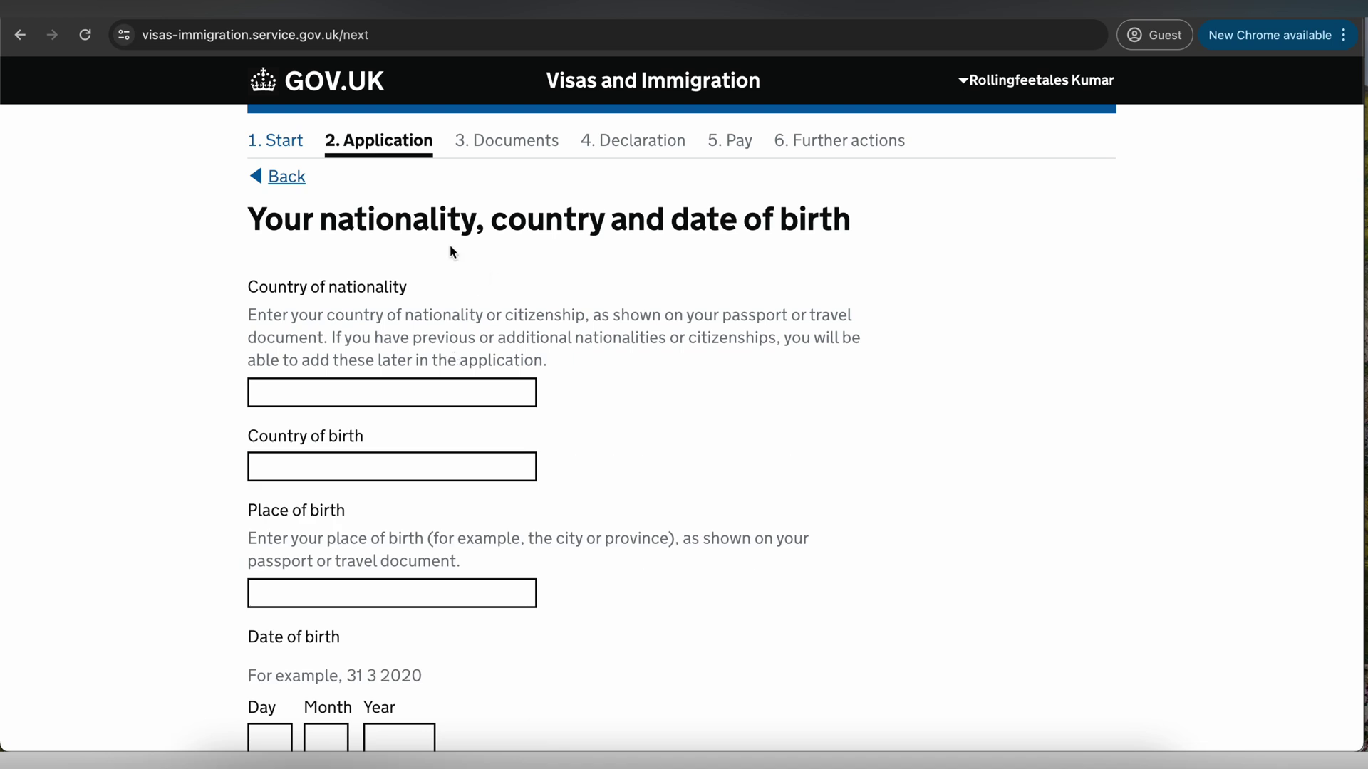
- Select India as both the nationality and the country of birth
left_click_drag(412, 221, 705, 221)
left_click(367, 392)
type("I")
left_click(299, 458)
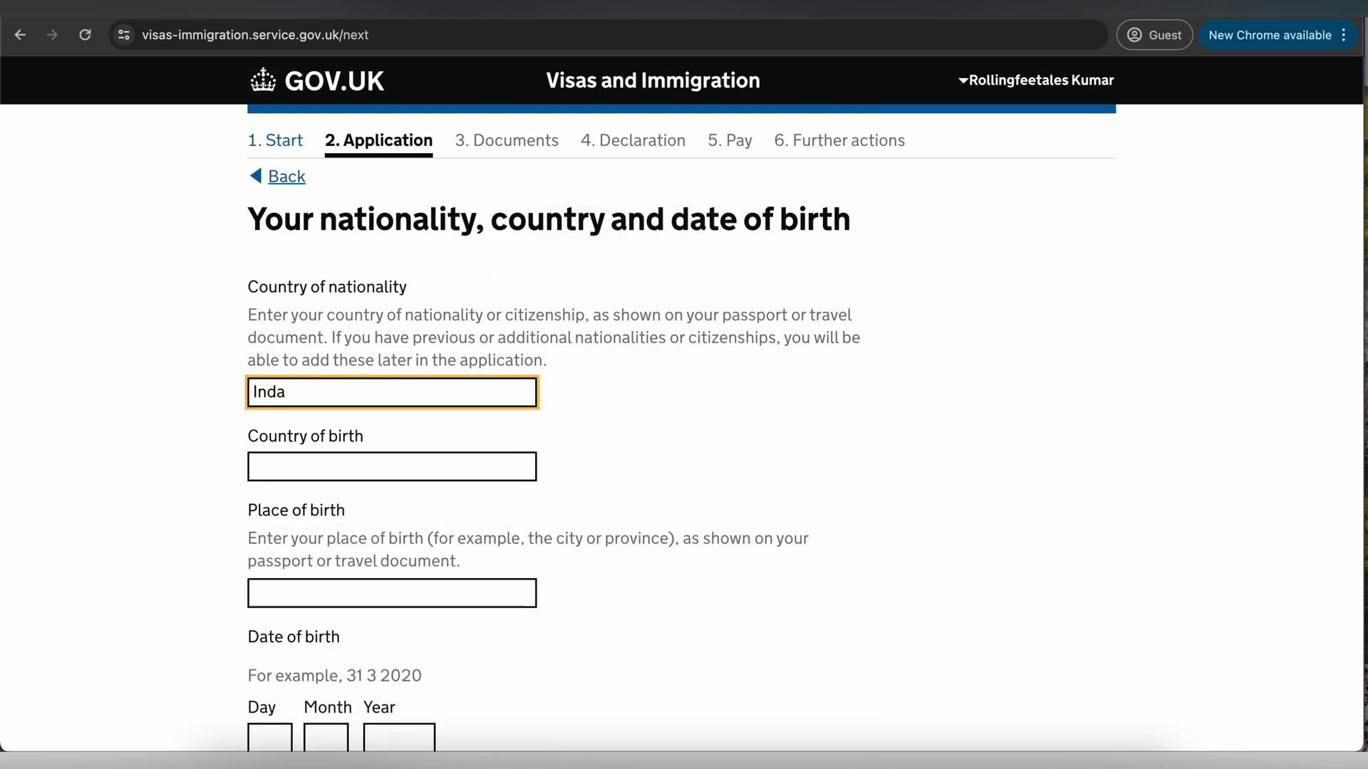
left_click(360, 467)
type("India")
left_click(263, 525)
scroll(413, 436, "down", 3)
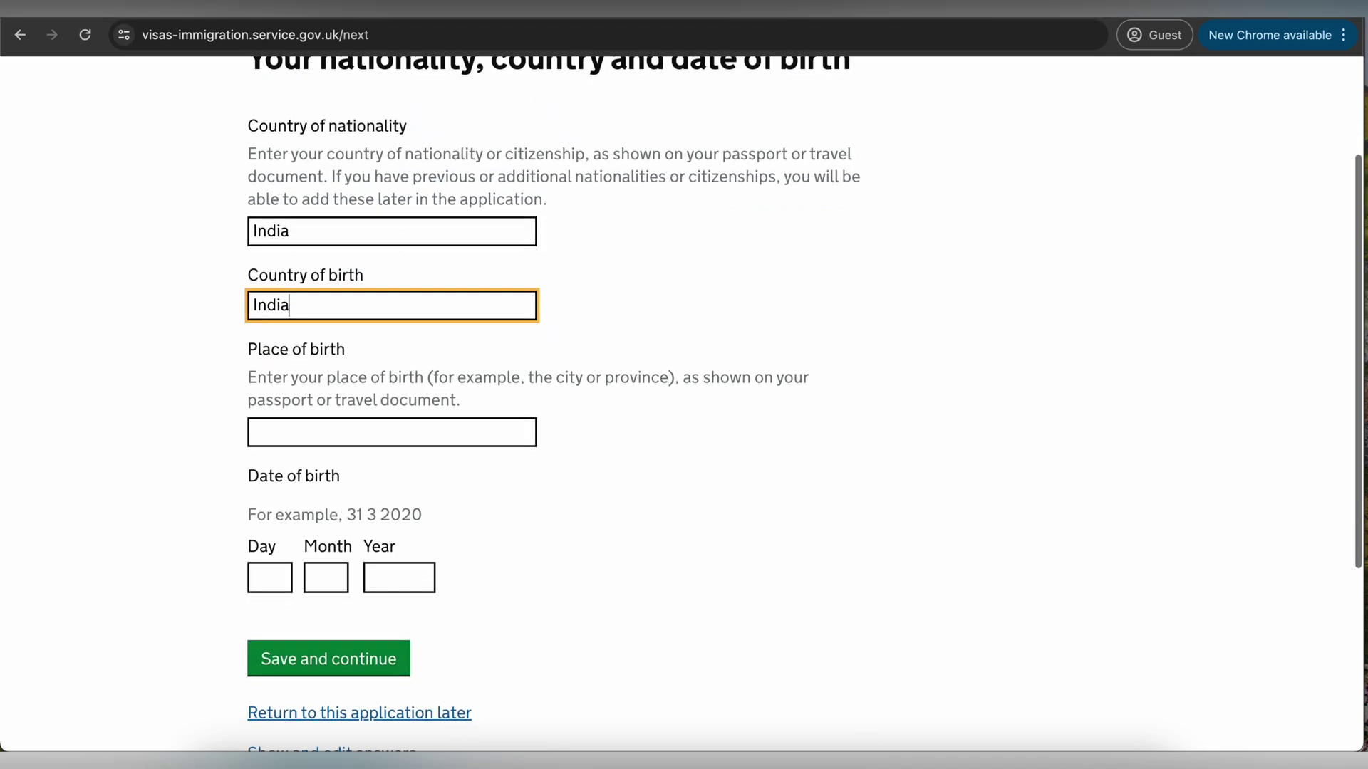
left_click(413, 435)
type("Delhi")
left_click(281, 564)
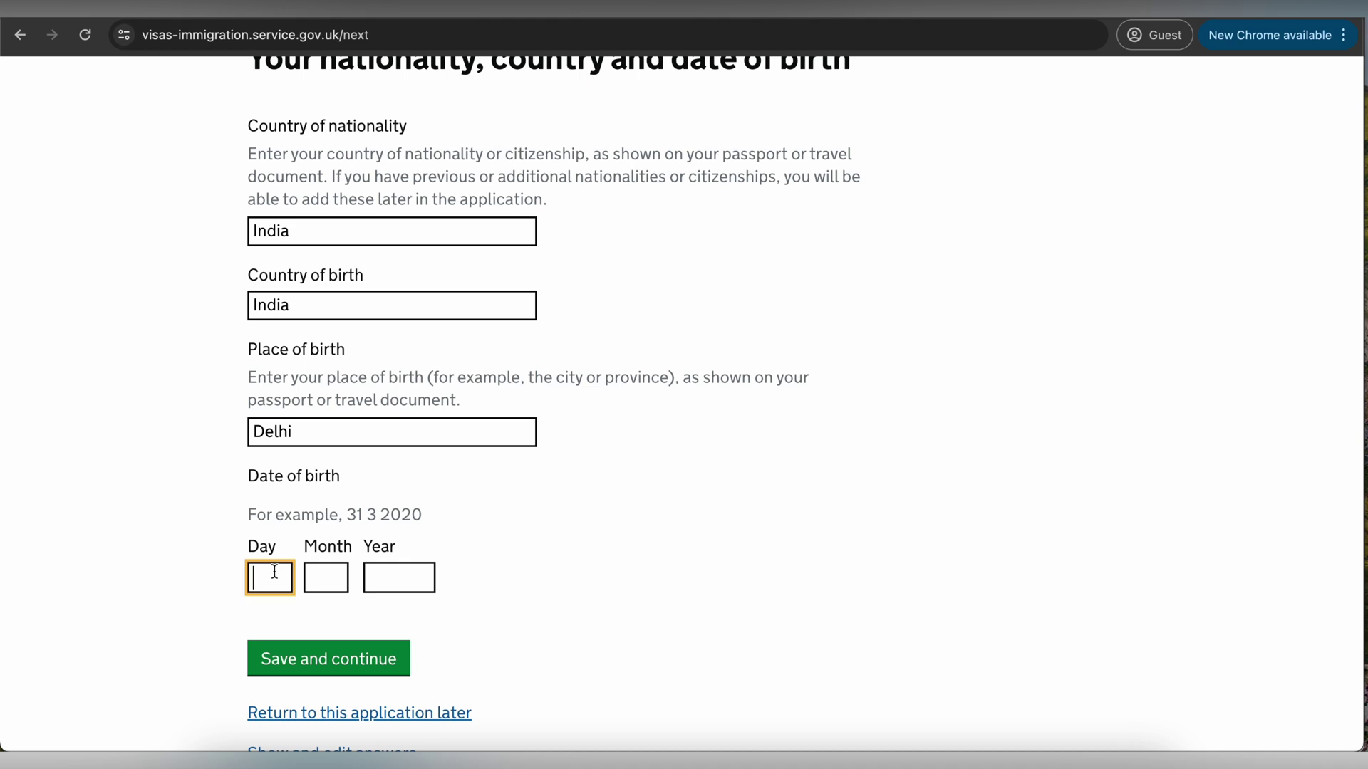
type("21")
left_click(324, 577)
type("12")
left_click(378, 570)
type("2002")
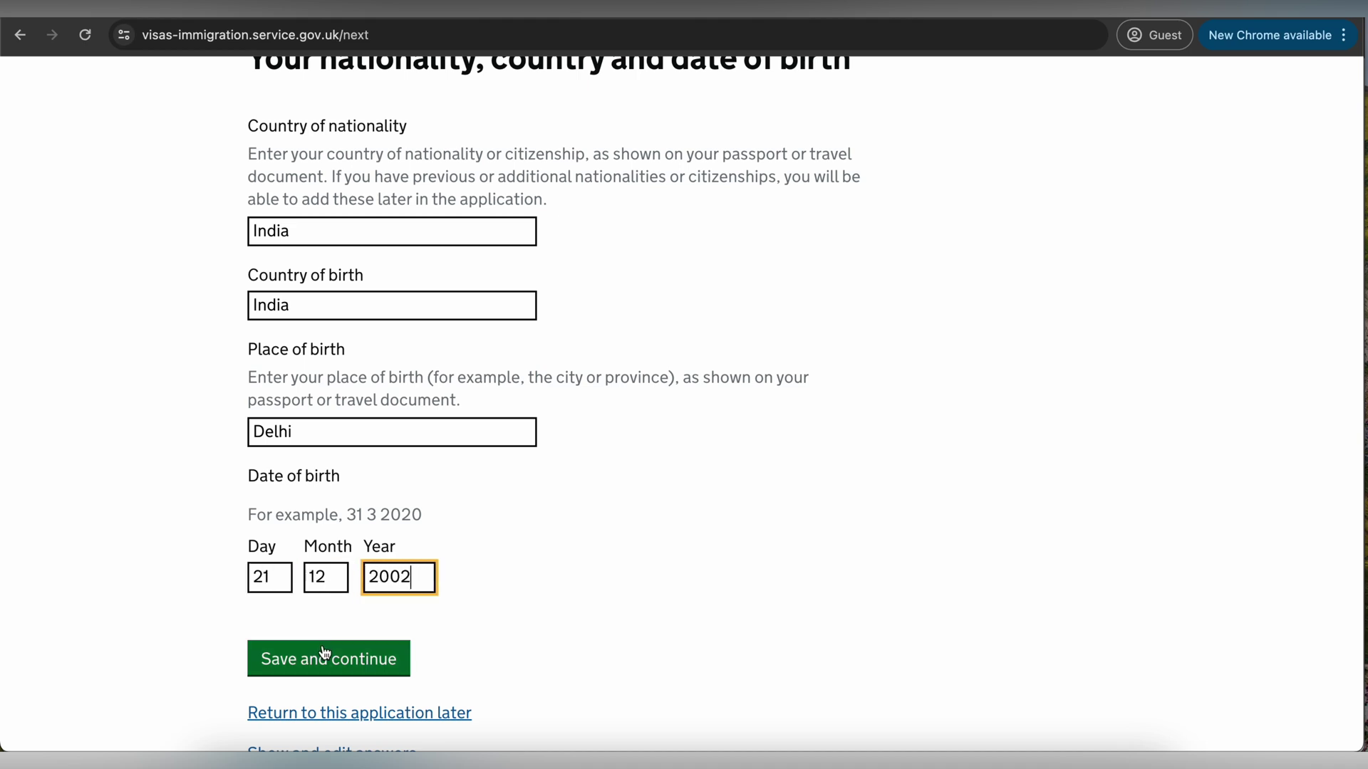
left_click(340, 659)
- Declare no other nationalities and continue
scroll(503, 511, "down", 1)
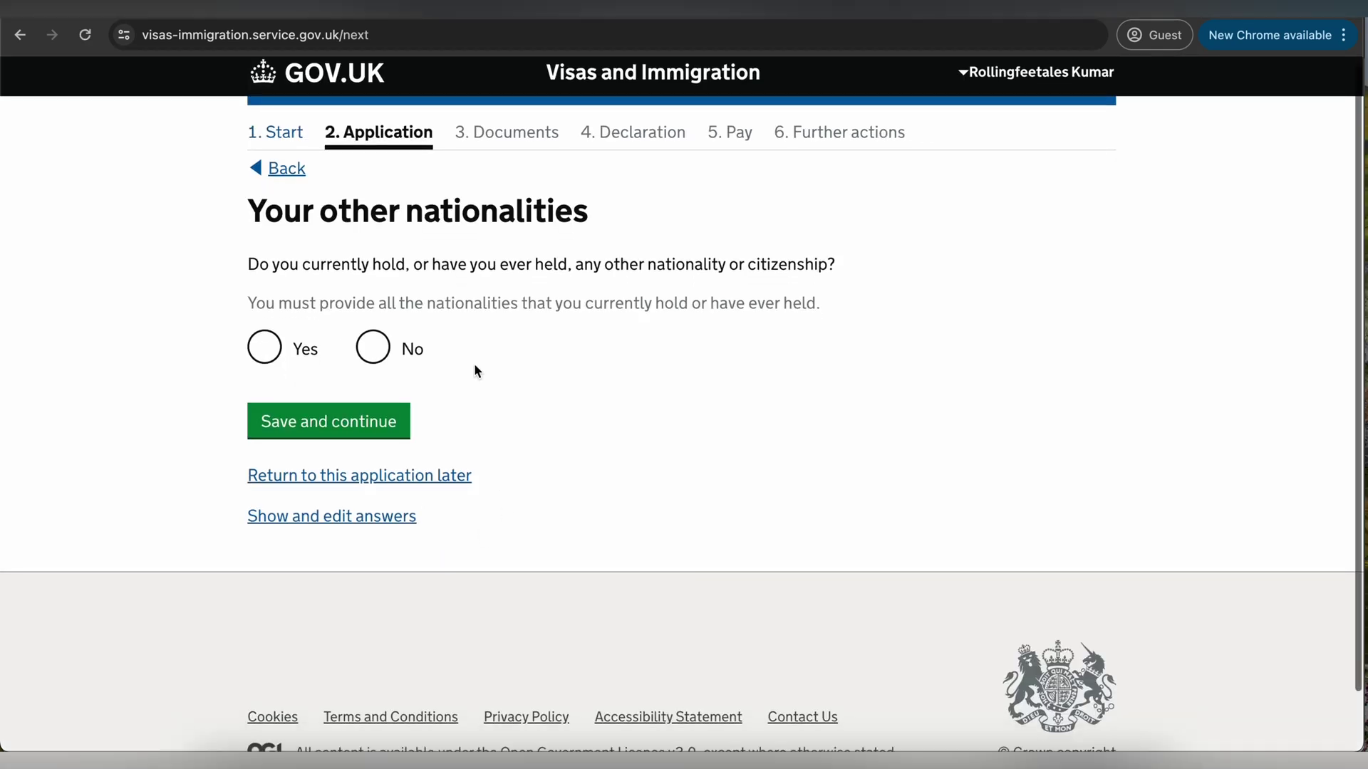
left_click(379, 348)
left_click(339, 428)
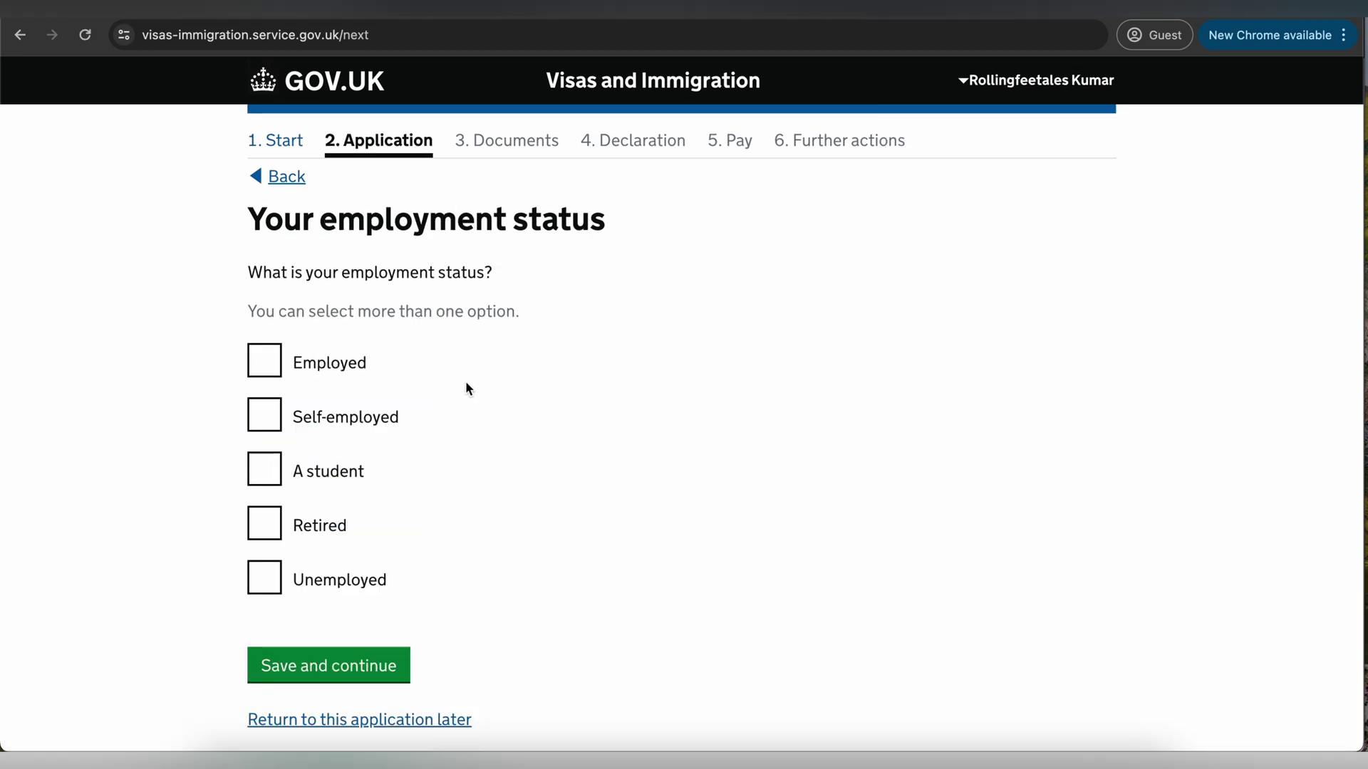
- Tick Employed as the employment status and save it
left_click_drag(313, 273, 446, 273)
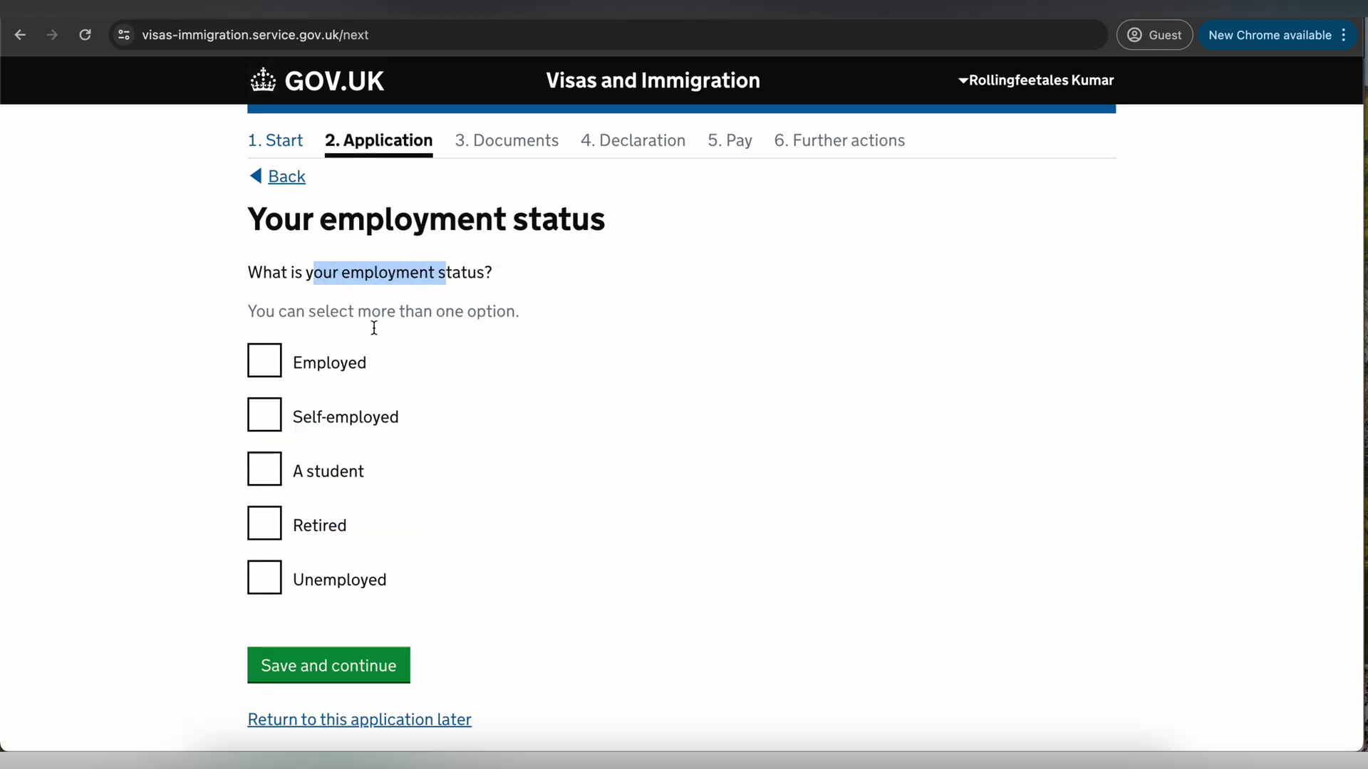
left_click(266, 374)
left_click(266, 373)
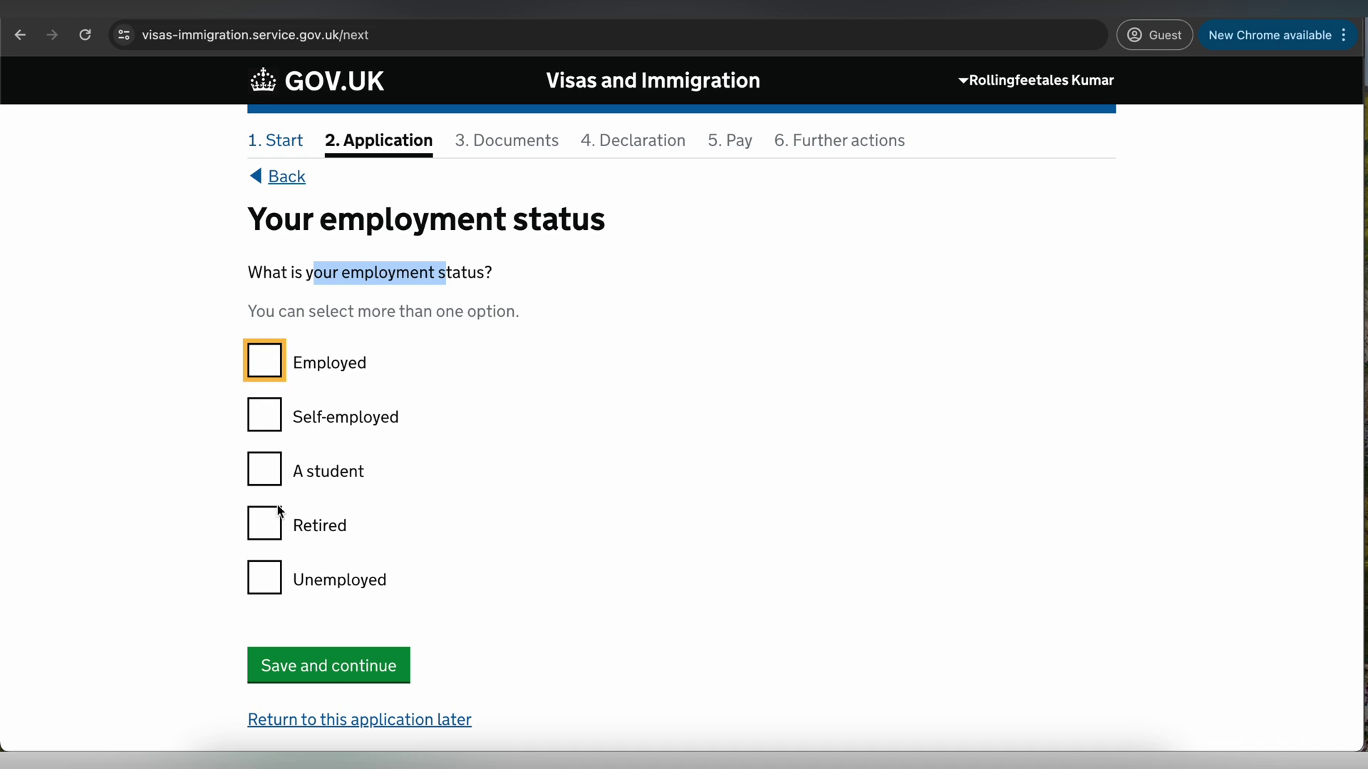
left_click(273, 579)
left_click(258, 359)
left_click(263, 575)
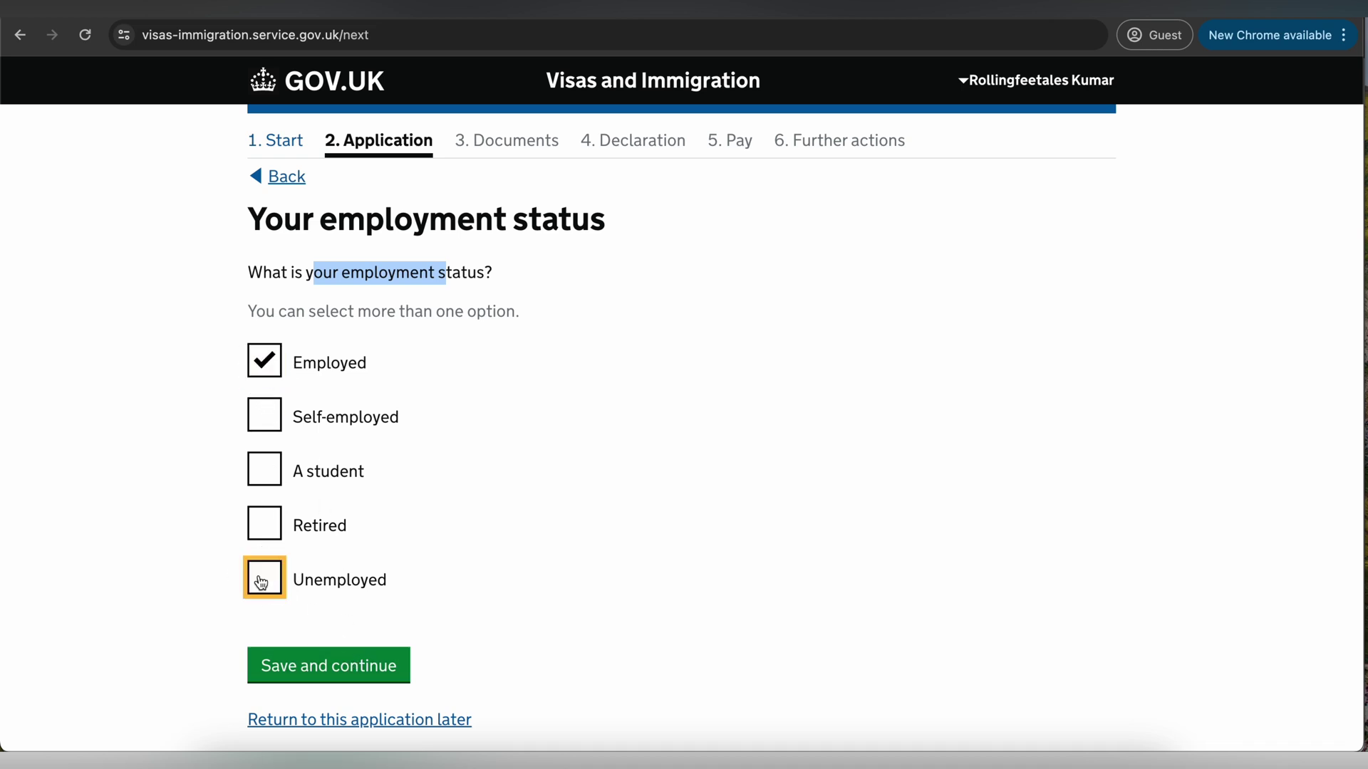
left_click(346, 667)
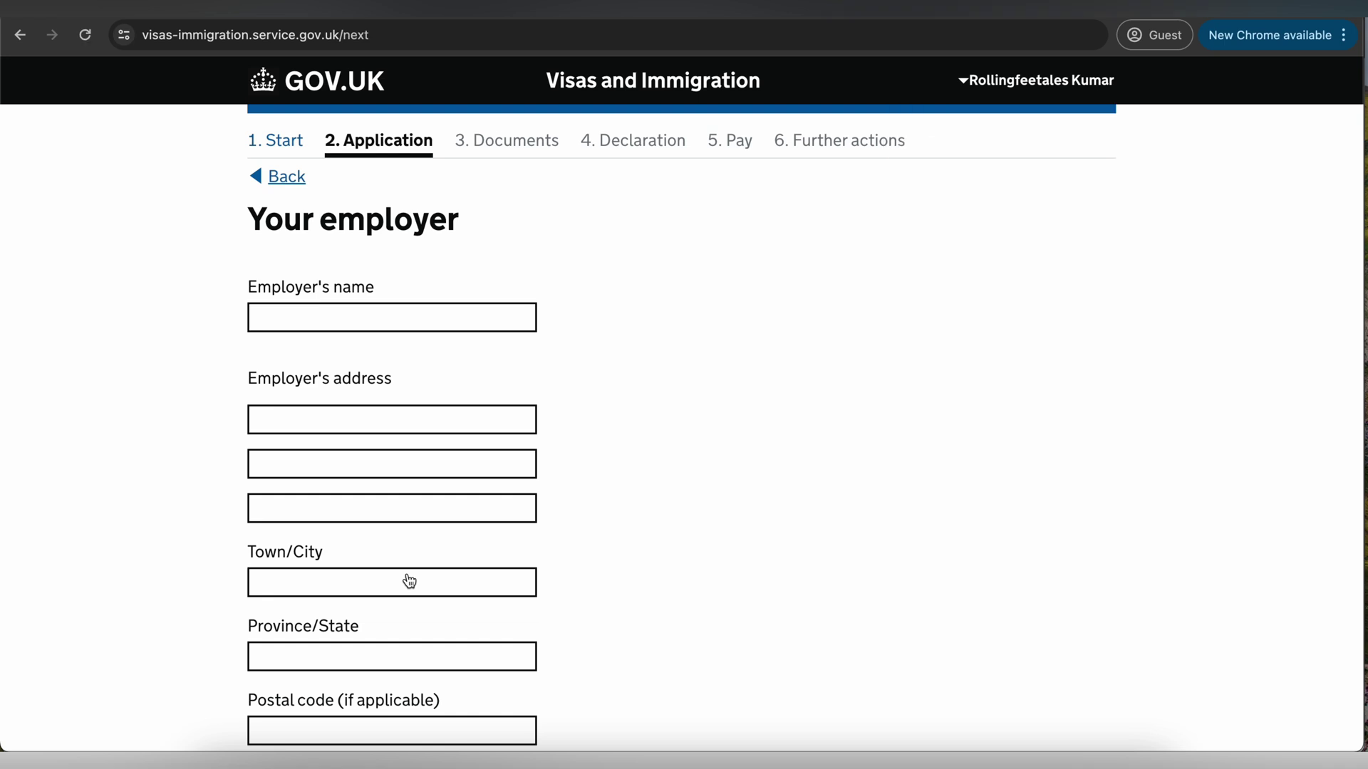
- Go back and change the employment status to Unemployed, then save
scroll(319, 542, "down", 3)
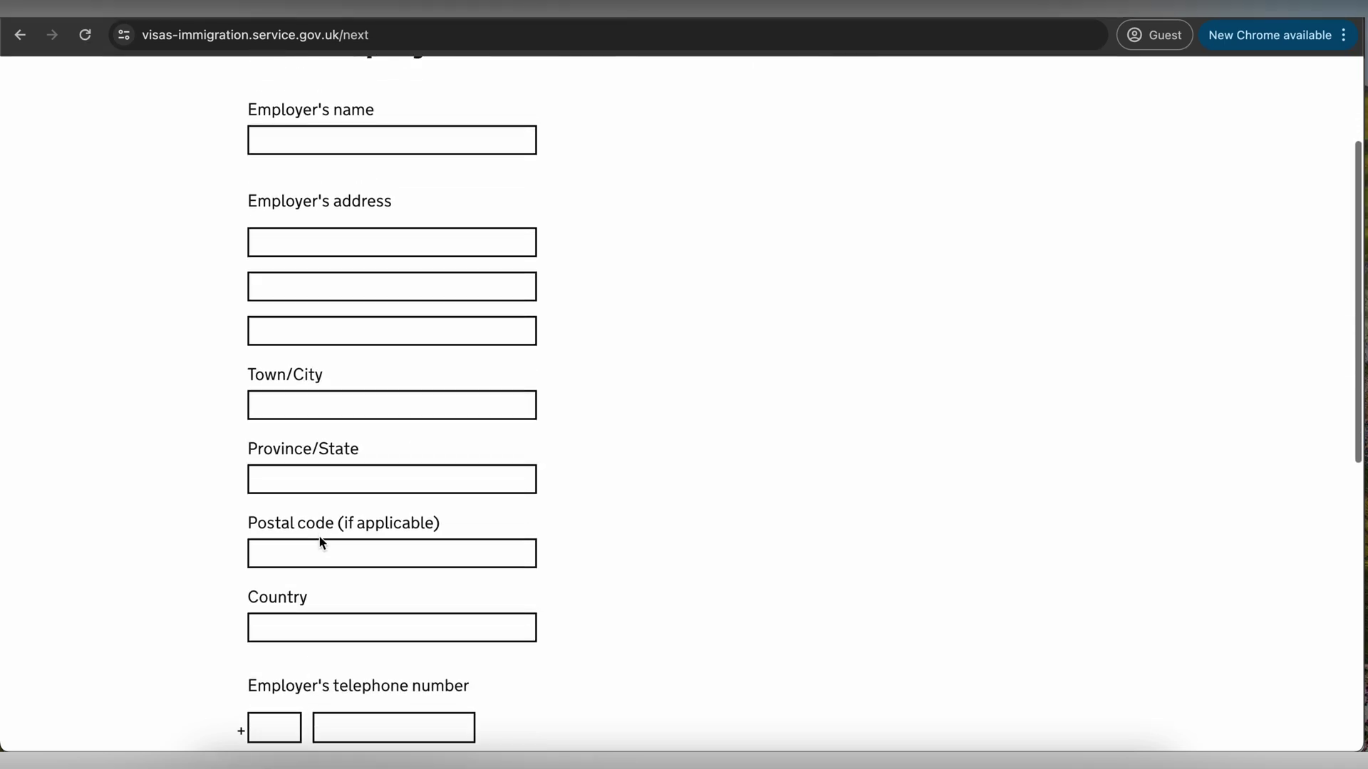
scroll(319, 542, "up", 3)
left_click(282, 176)
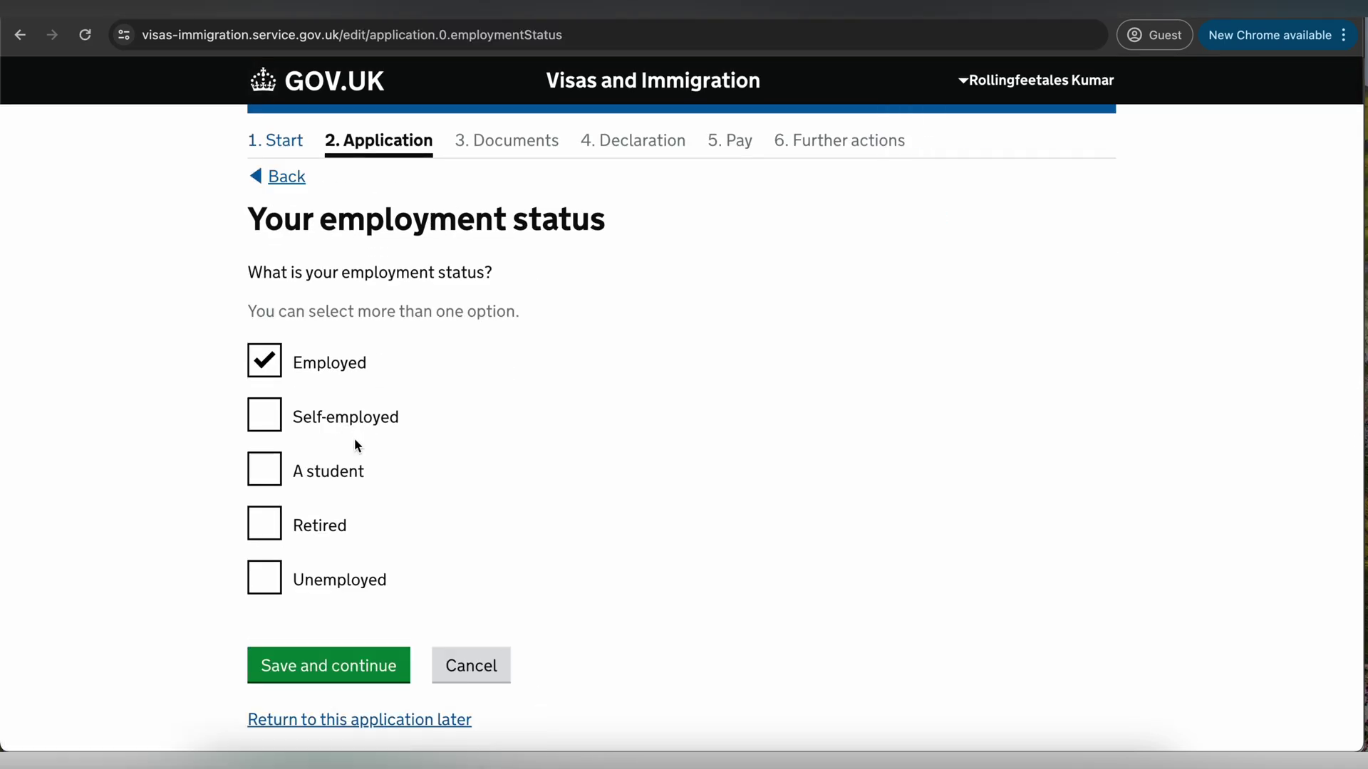
left_click(264, 362)
left_click(272, 590)
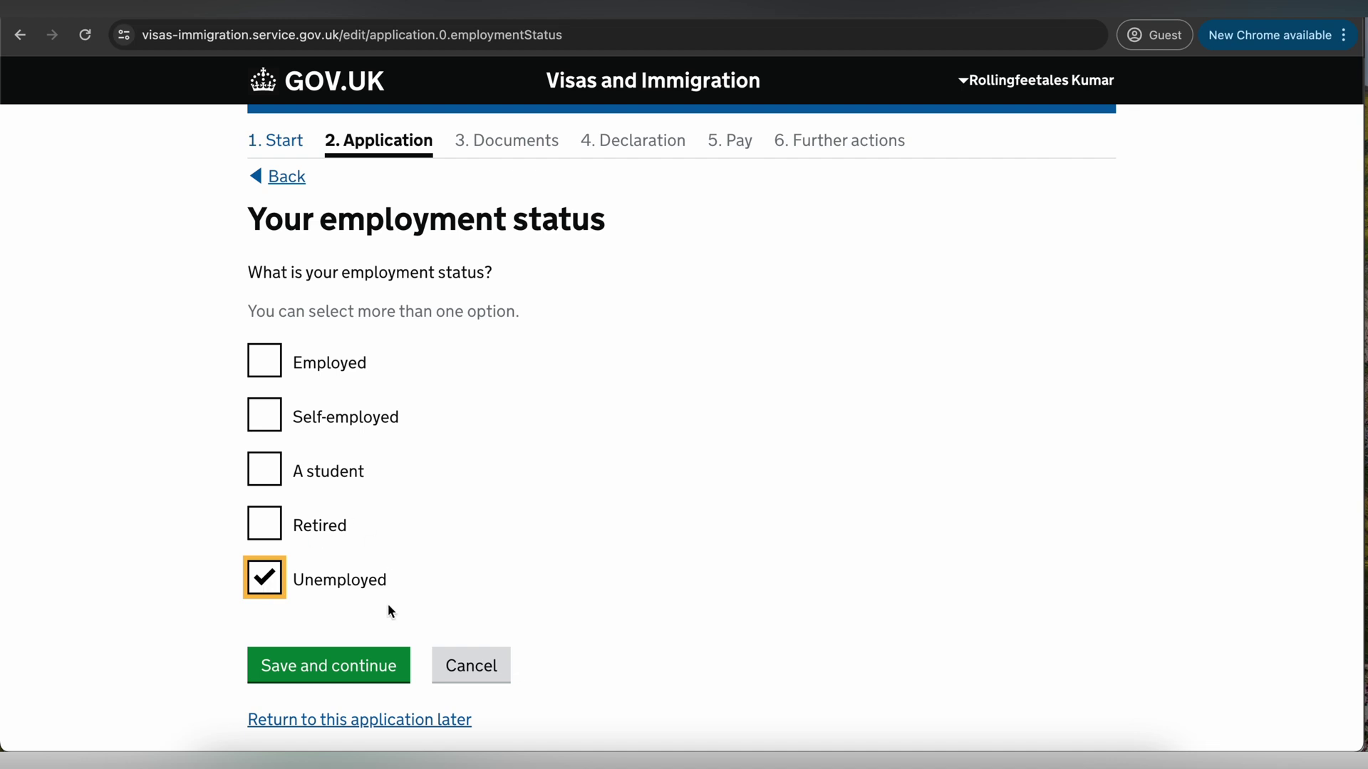
left_click(333, 673)
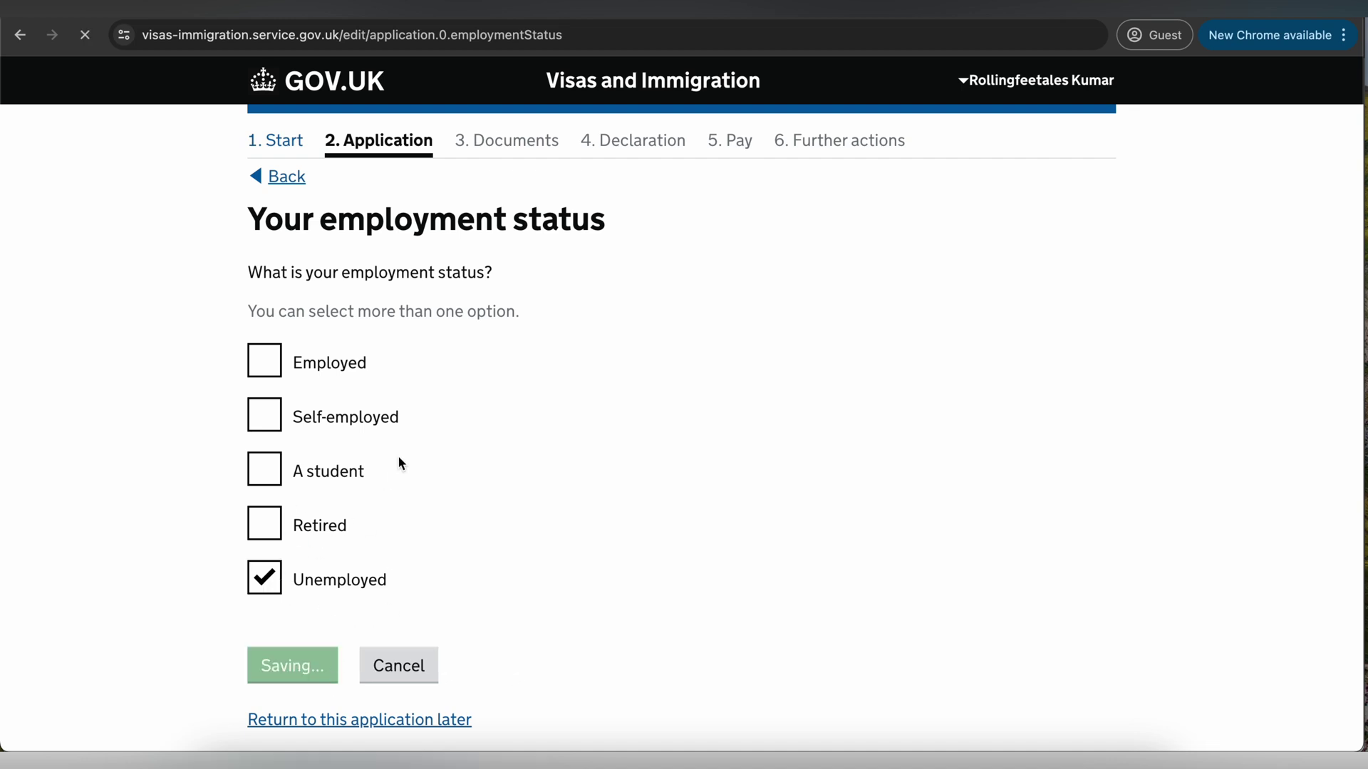
- Return to the question, switch the status back to Employed and save
left_click_drag(314, 222, 518, 232)
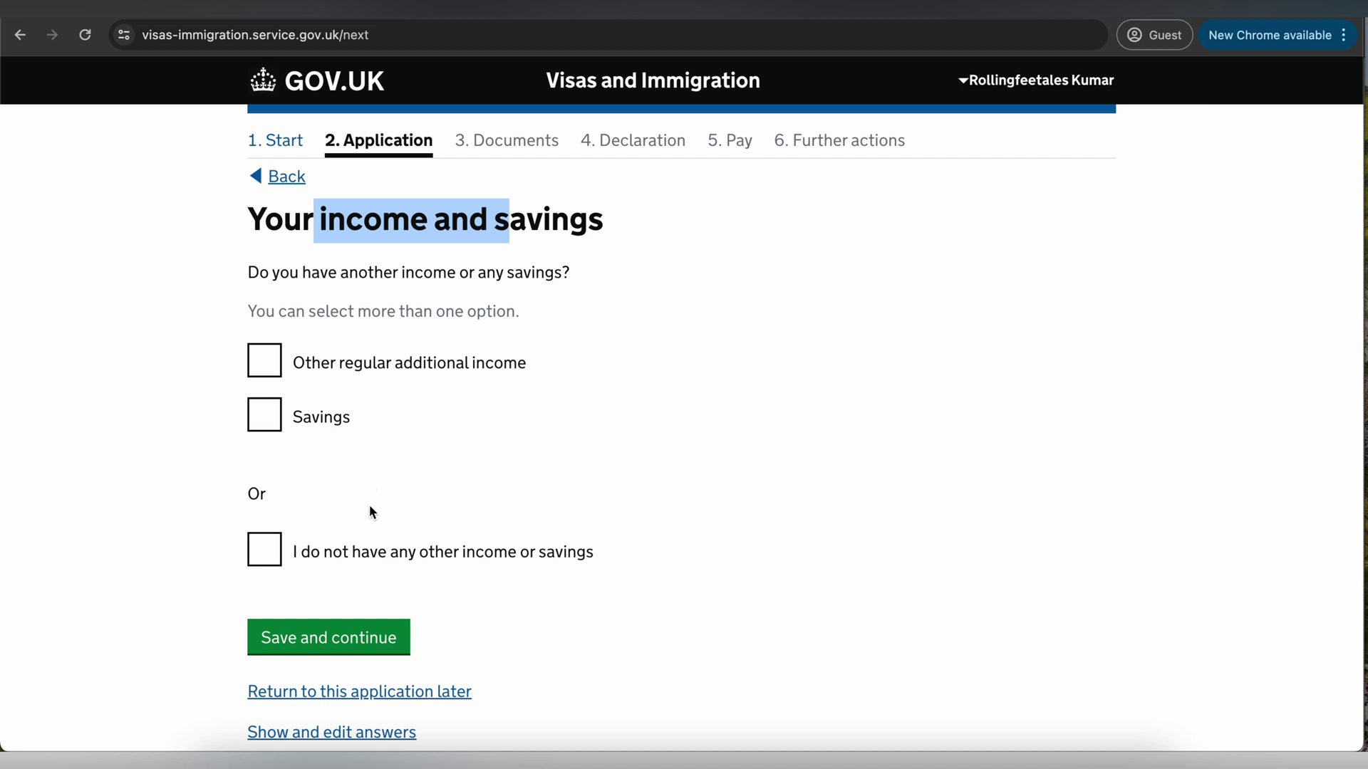
scroll(369, 506, "down", 2)
scroll(369, 506, "up", 2)
left_click(286, 176)
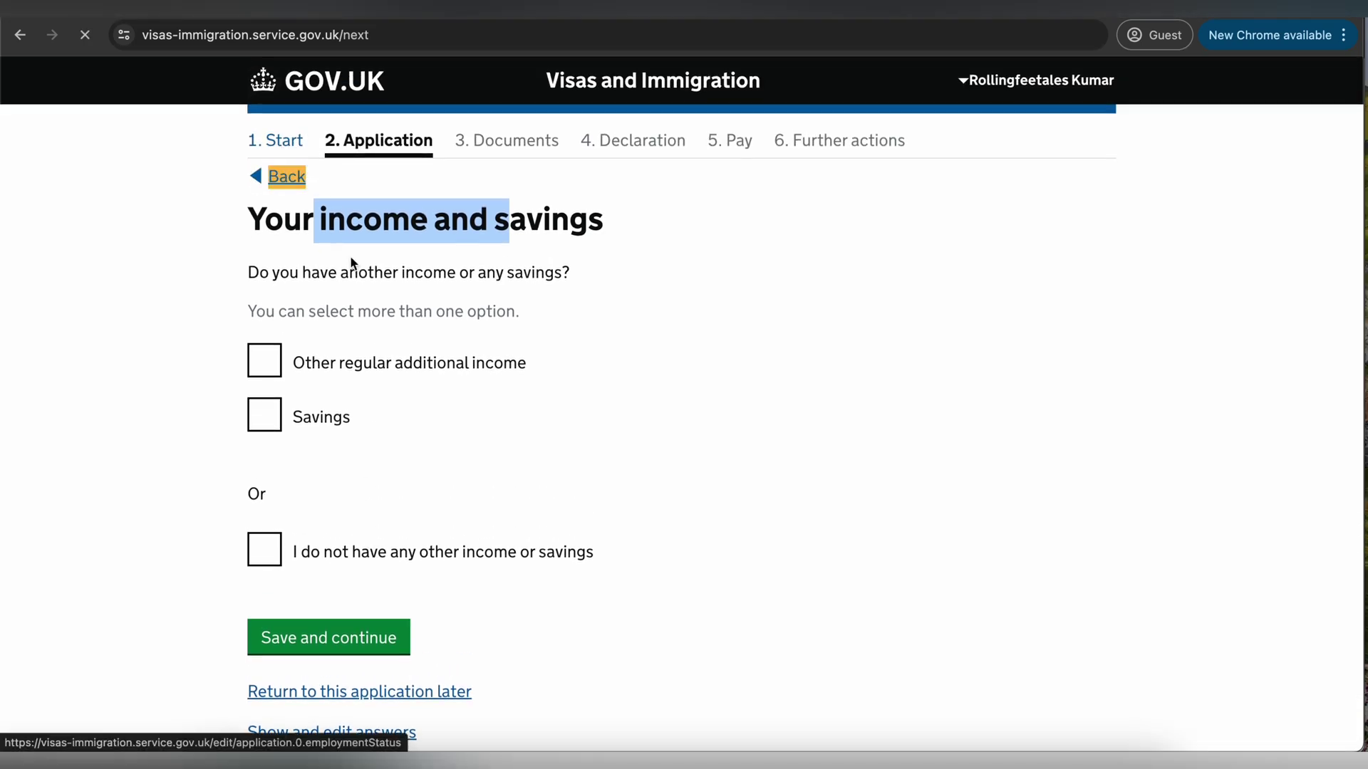
left_click(262, 583)
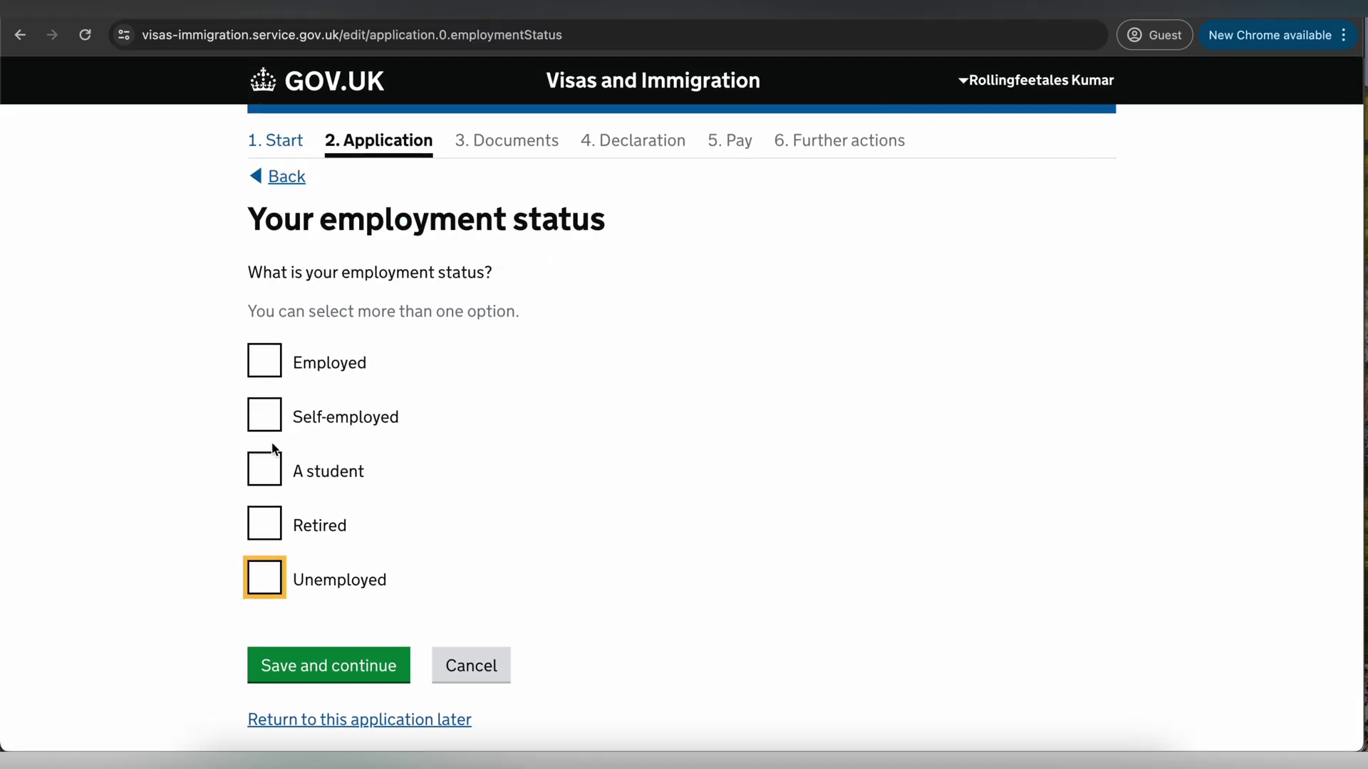
left_click(265, 361)
left_click(357, 664)
- Enter employer 'ABC Limit' at 12, National Highway, Delhi, Delh, postal code 11, India
type("ABC Limited")
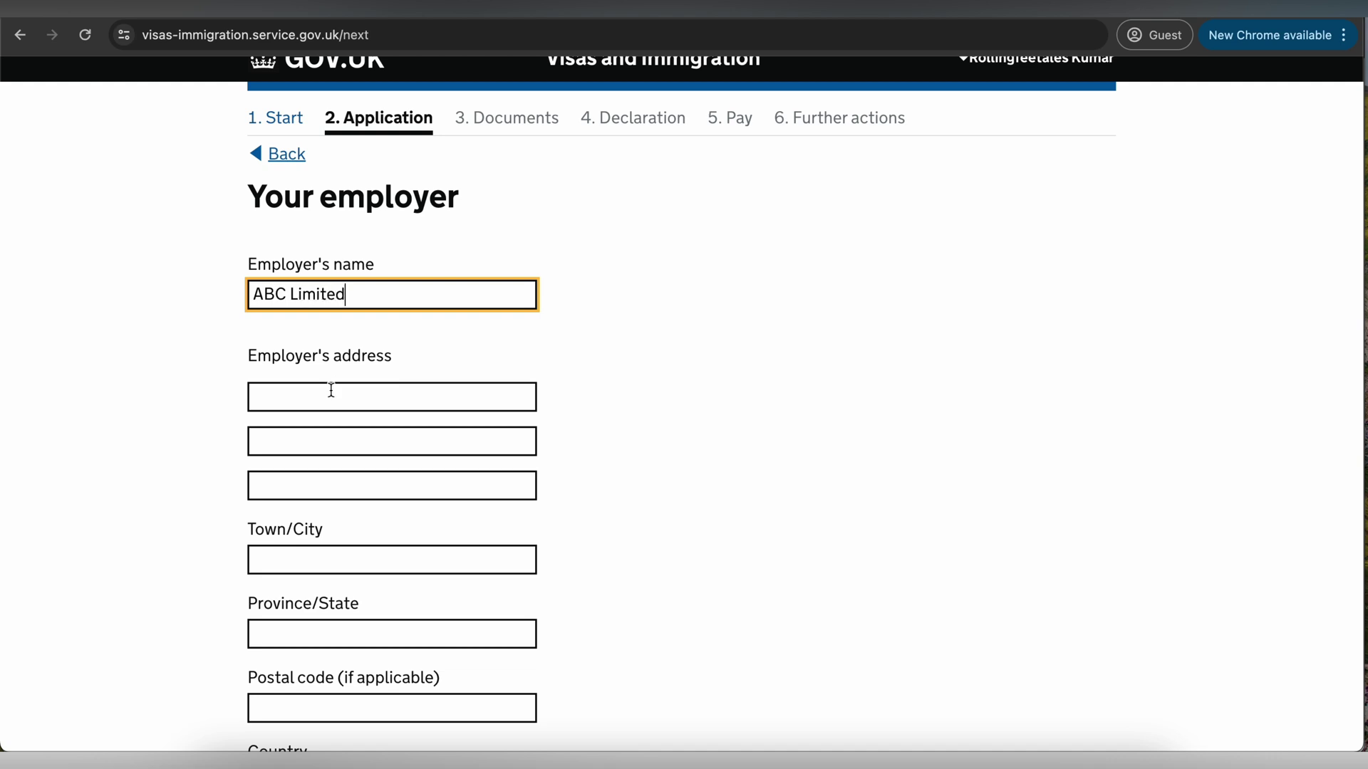
left_click(332, 391)
type("12")
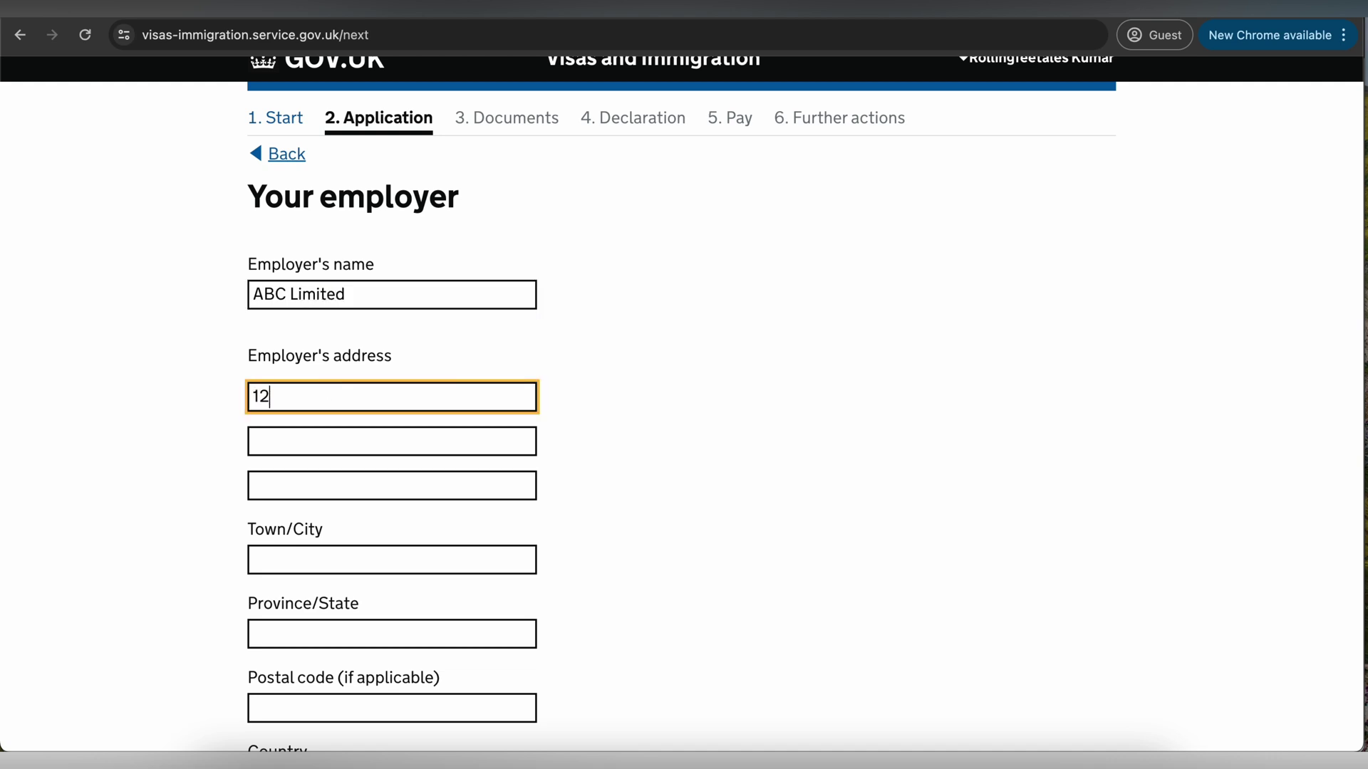
type(", National Highway,")
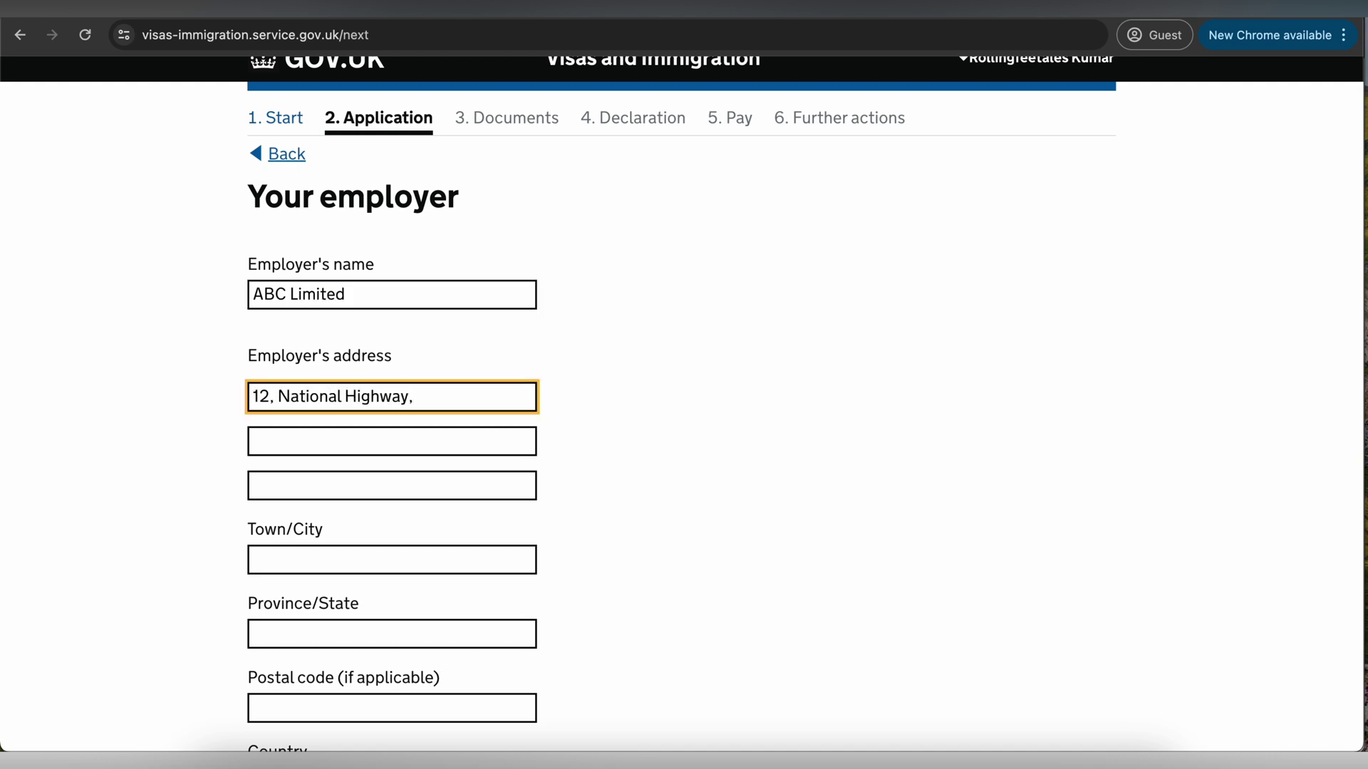
left_click(299, 555)
type("Delhi")
left_click(290, 645)
type("Delh")
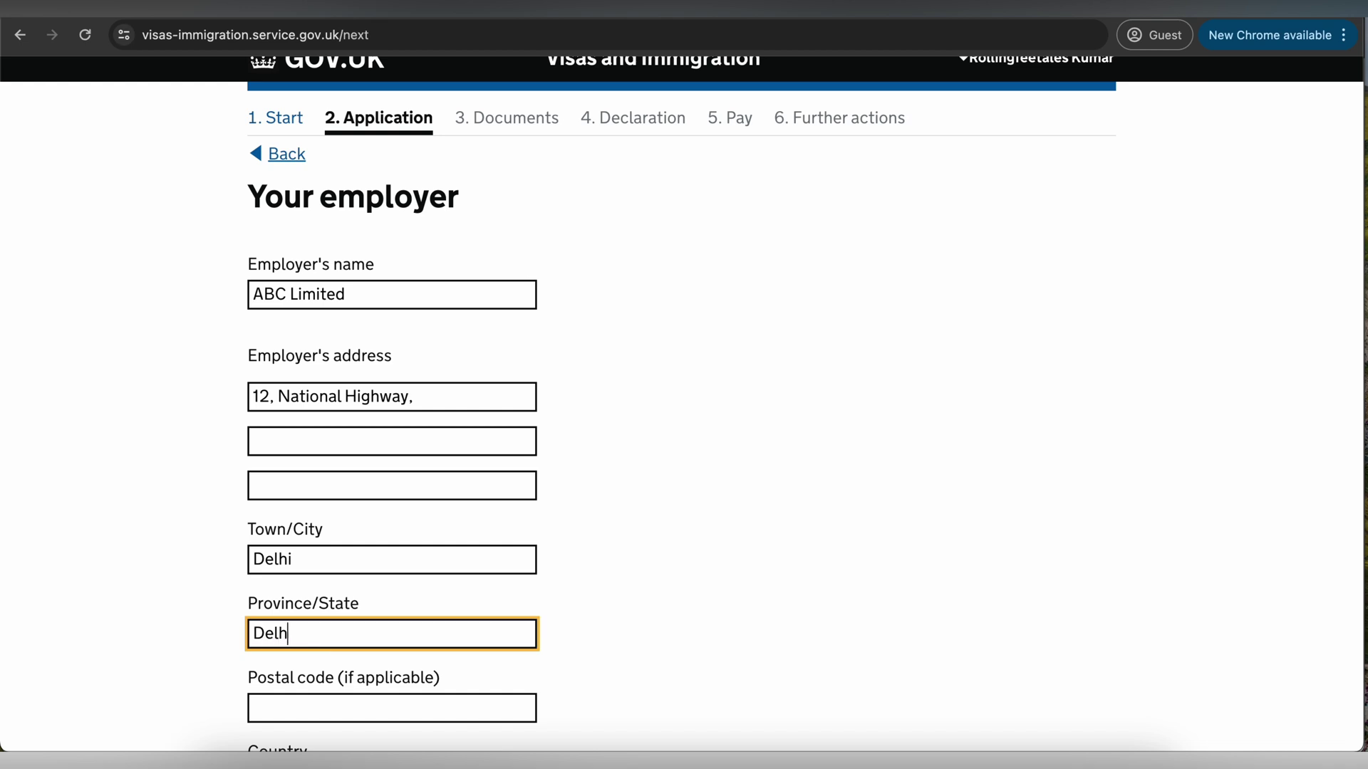
left_click(294, 705)
type("110001")
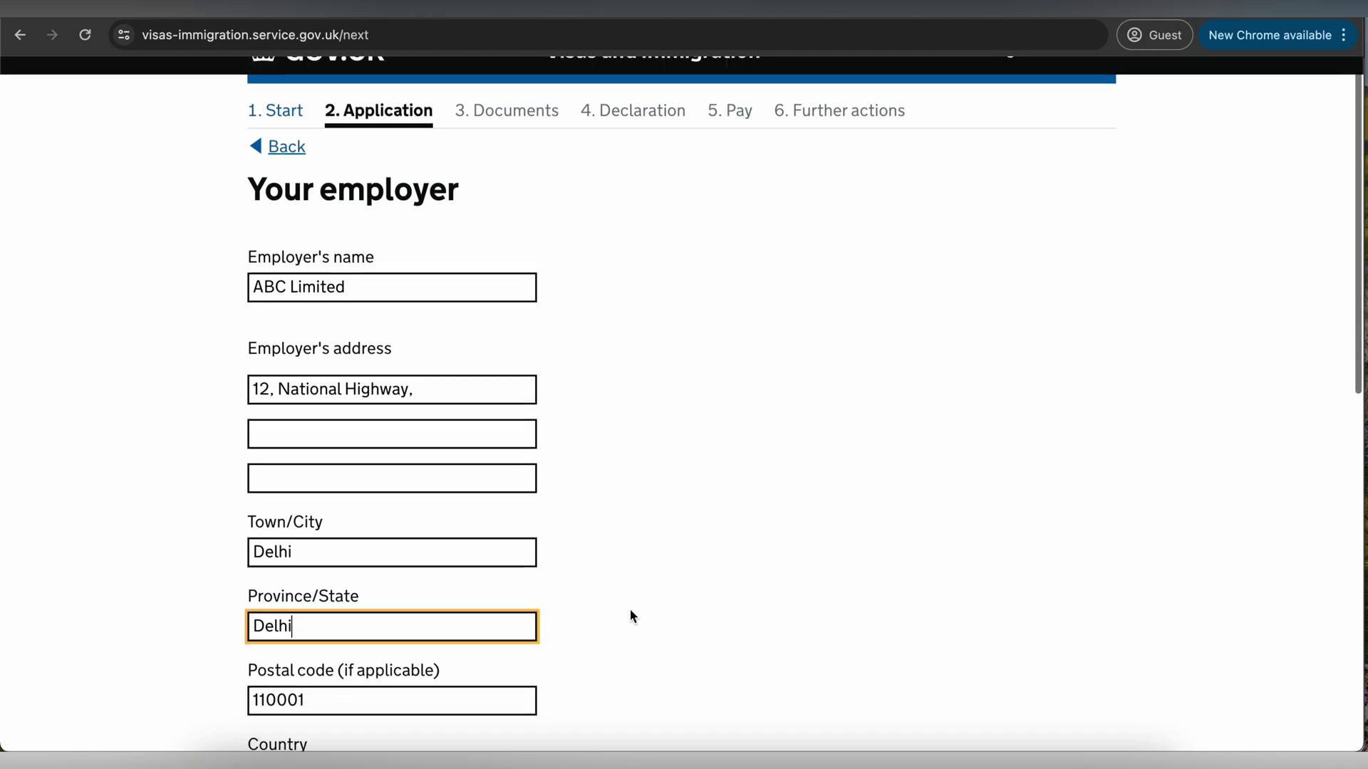
scroll(630, 609, "down", 5)
left_click(413, 361)
type("India")
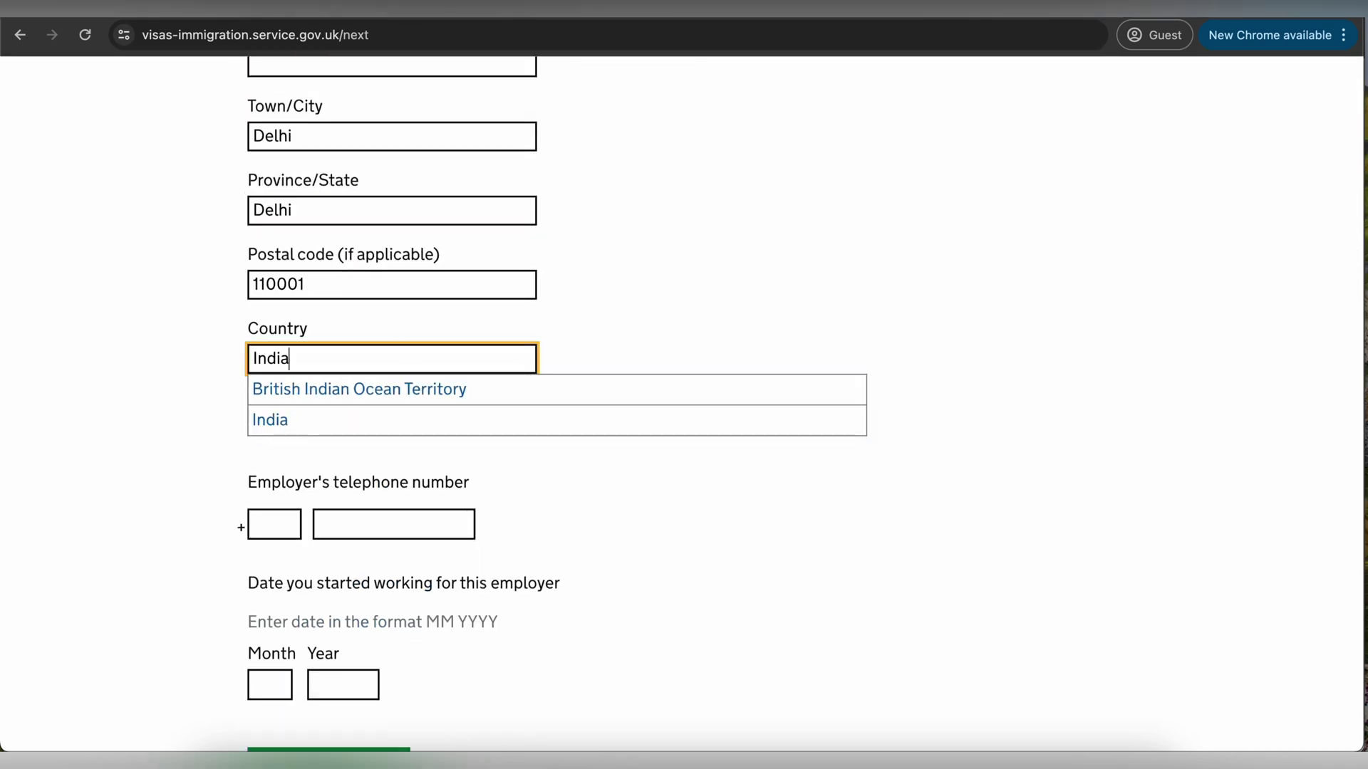
left_click(273, 418)
- Enter the employer's phone number with code 91 and start date 12/2020, then submit
left_click(287, 463)
type("91")
left_click(344, 464)
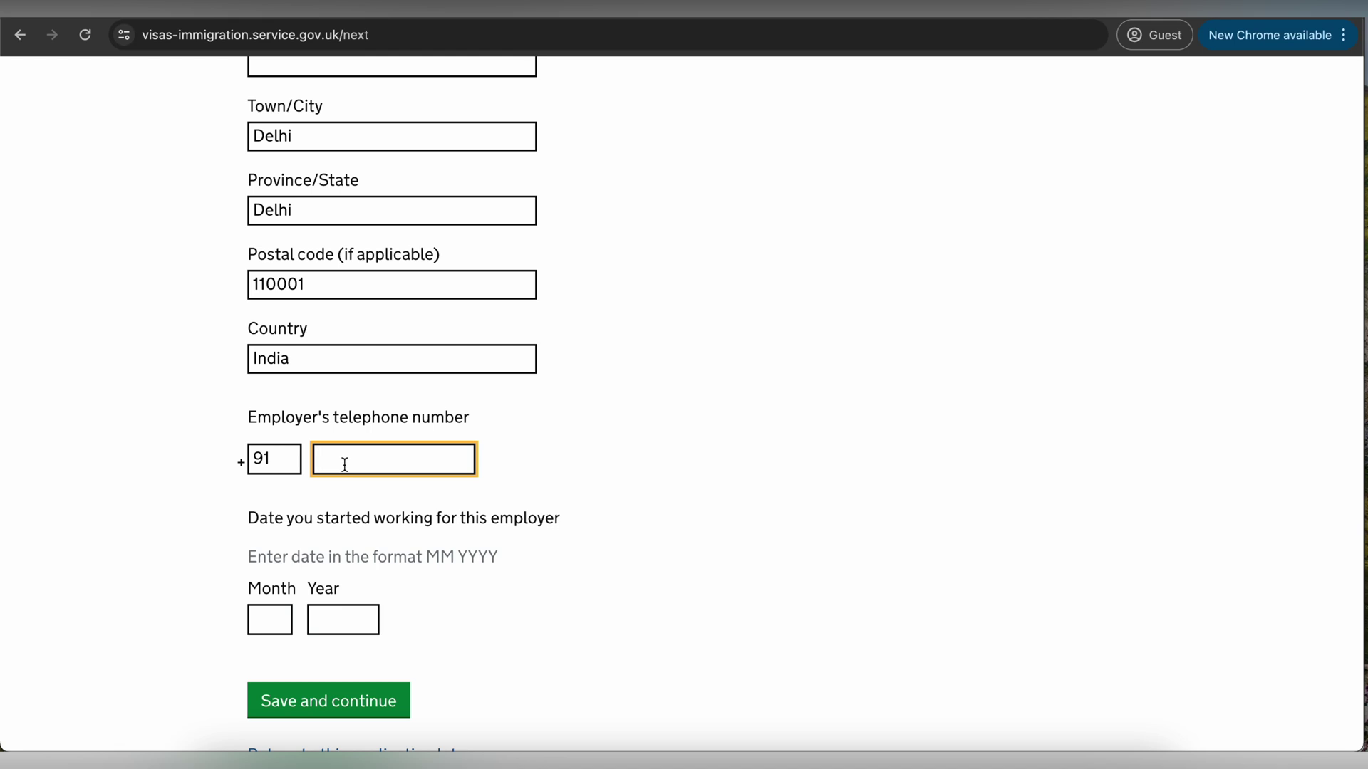
type("0124123456")
scroll(268, 559, "down", 2)
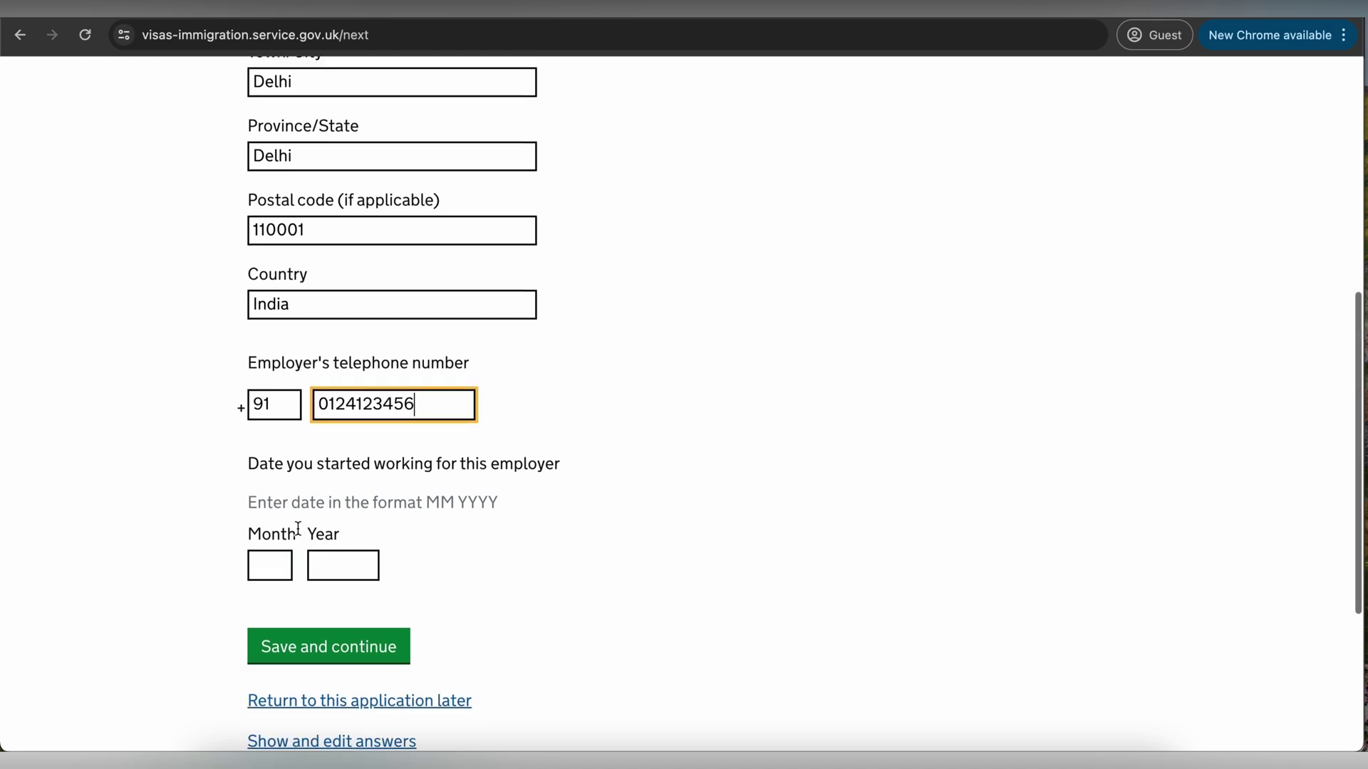
left_click(268, 559)
type("12")
left_click(343, 557)
type("20")
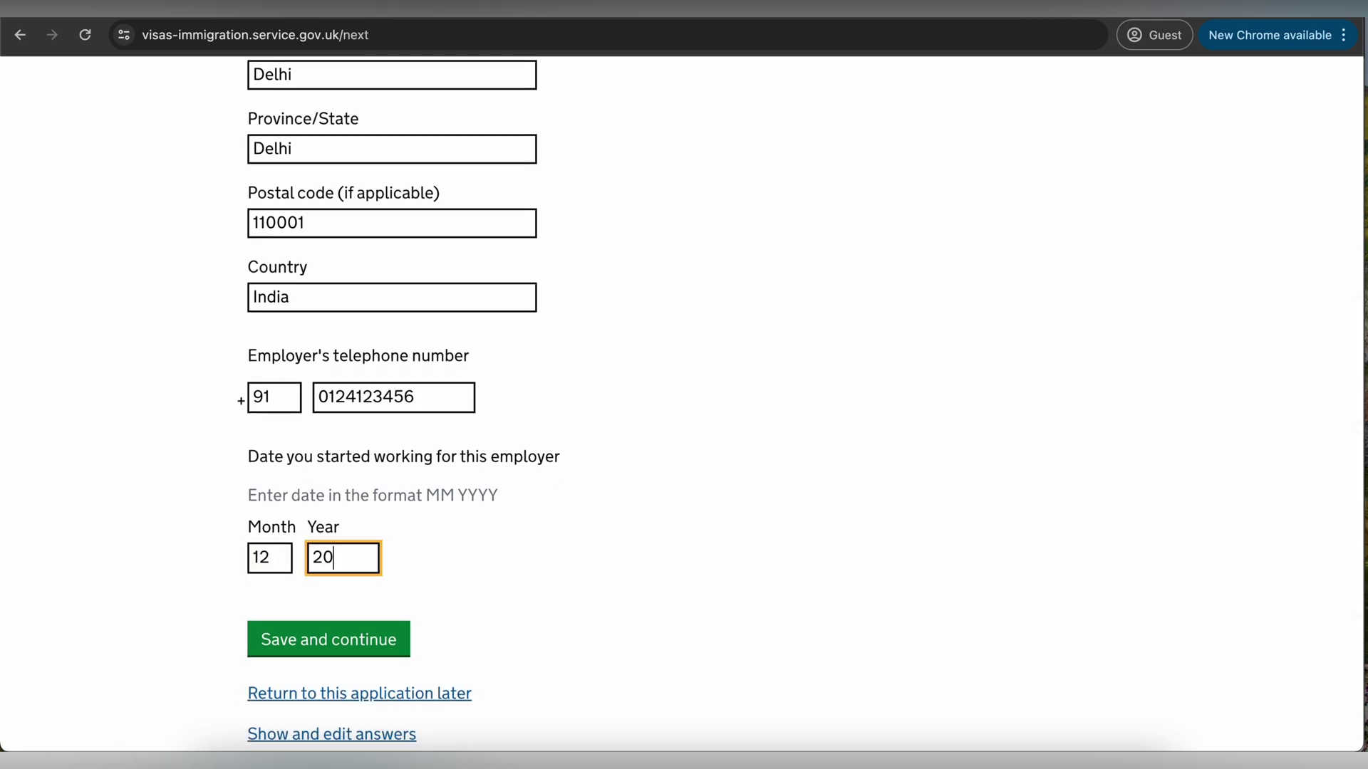
type("20")
key("Return")
left_click(375, 321)
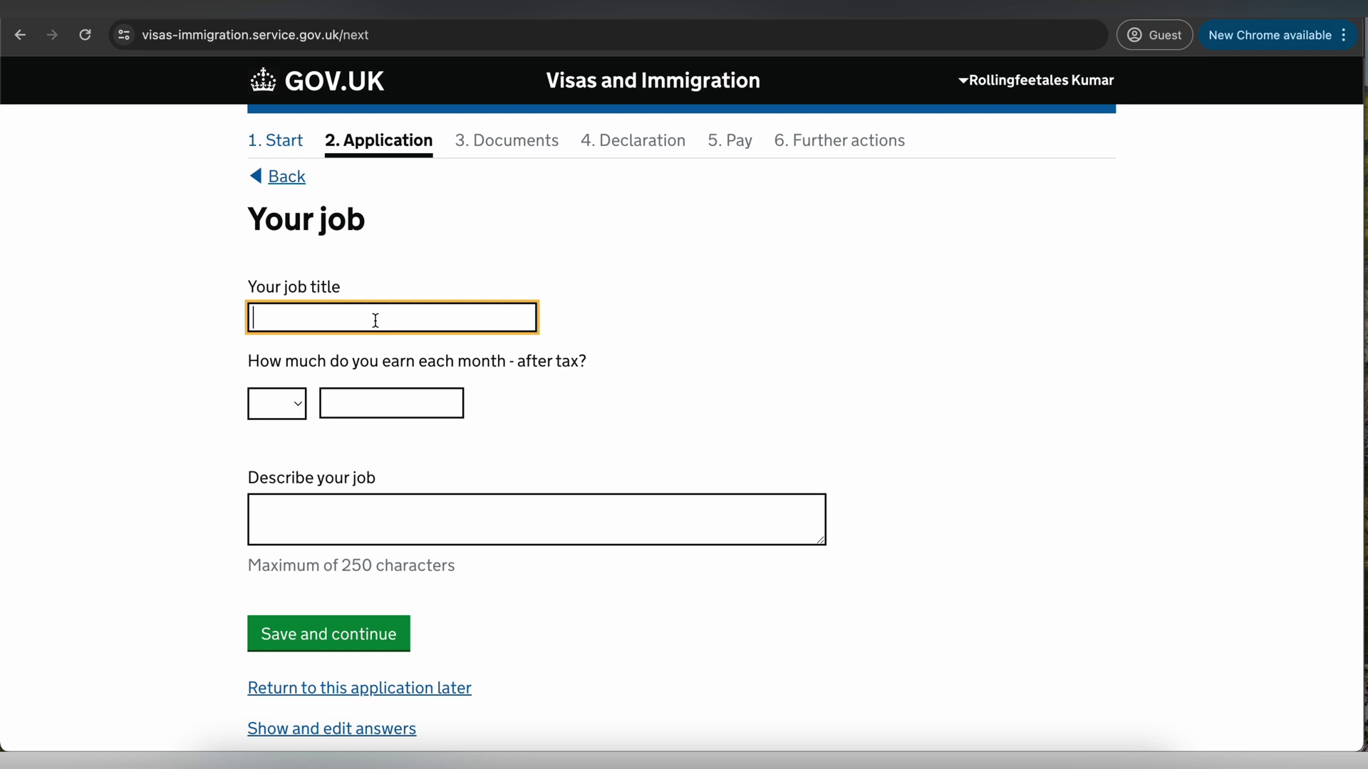
- Enter job title Software Engineer, INR 50000 monthly earnings and a job description, then save
type("Software Engineer")
left_click(292, 404)
left_click(276, 455)
left_click(350, 407)
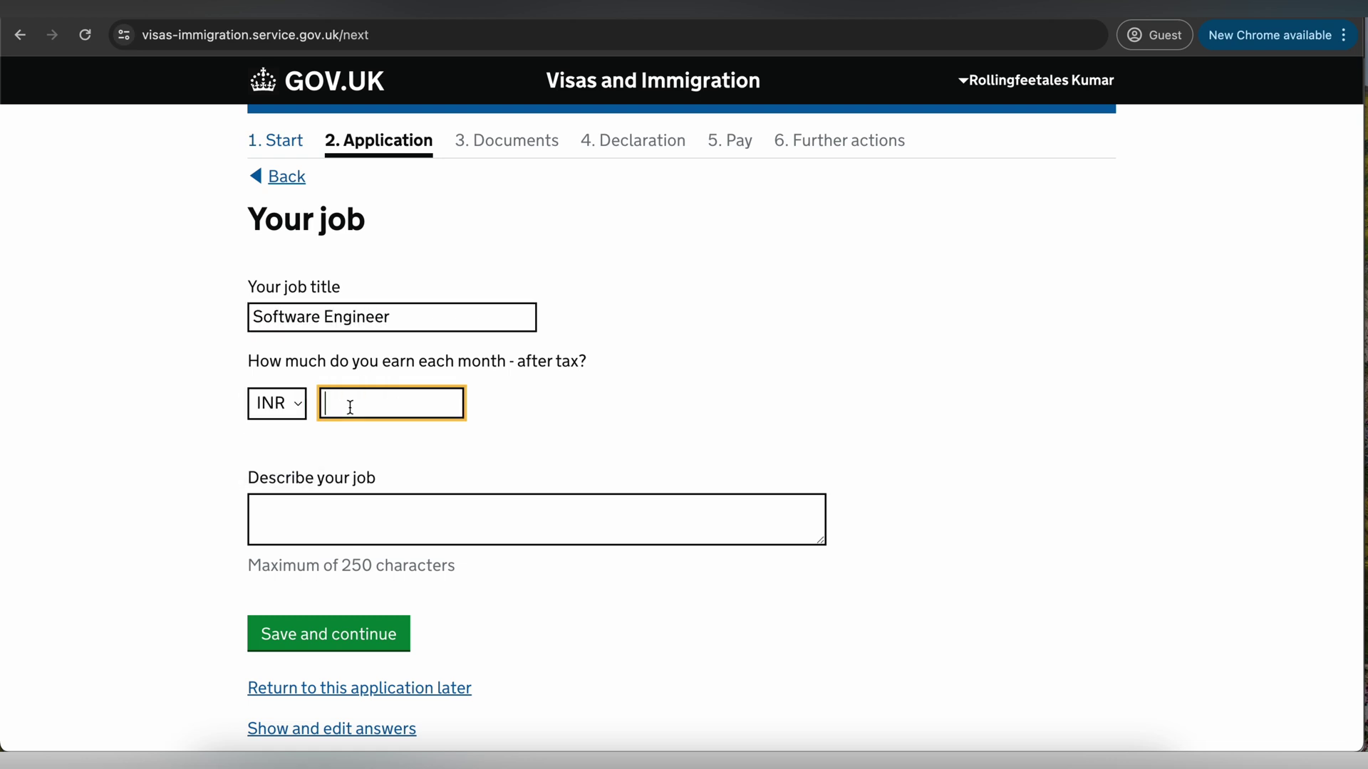
type("50000")
left_click(498, 518)
type("I")
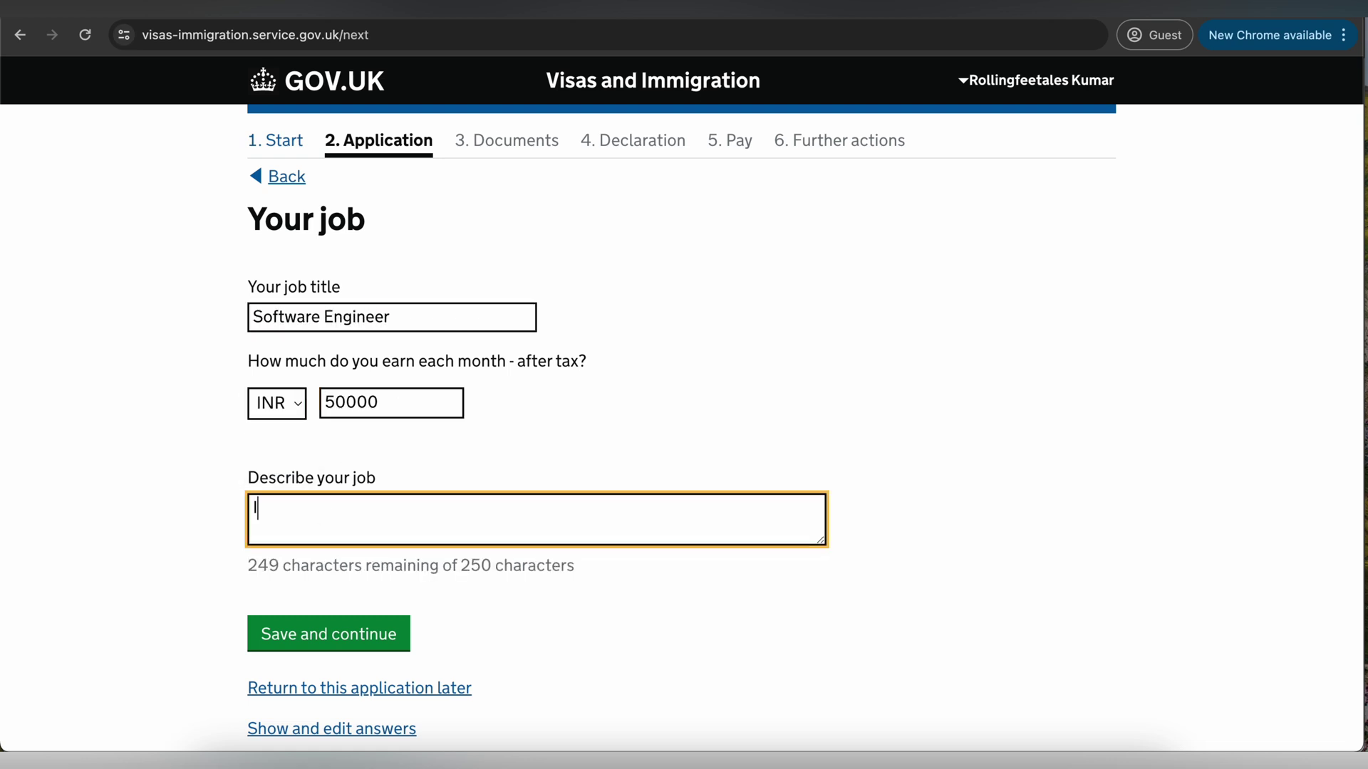
type("'m working as Software Engineer at AB")
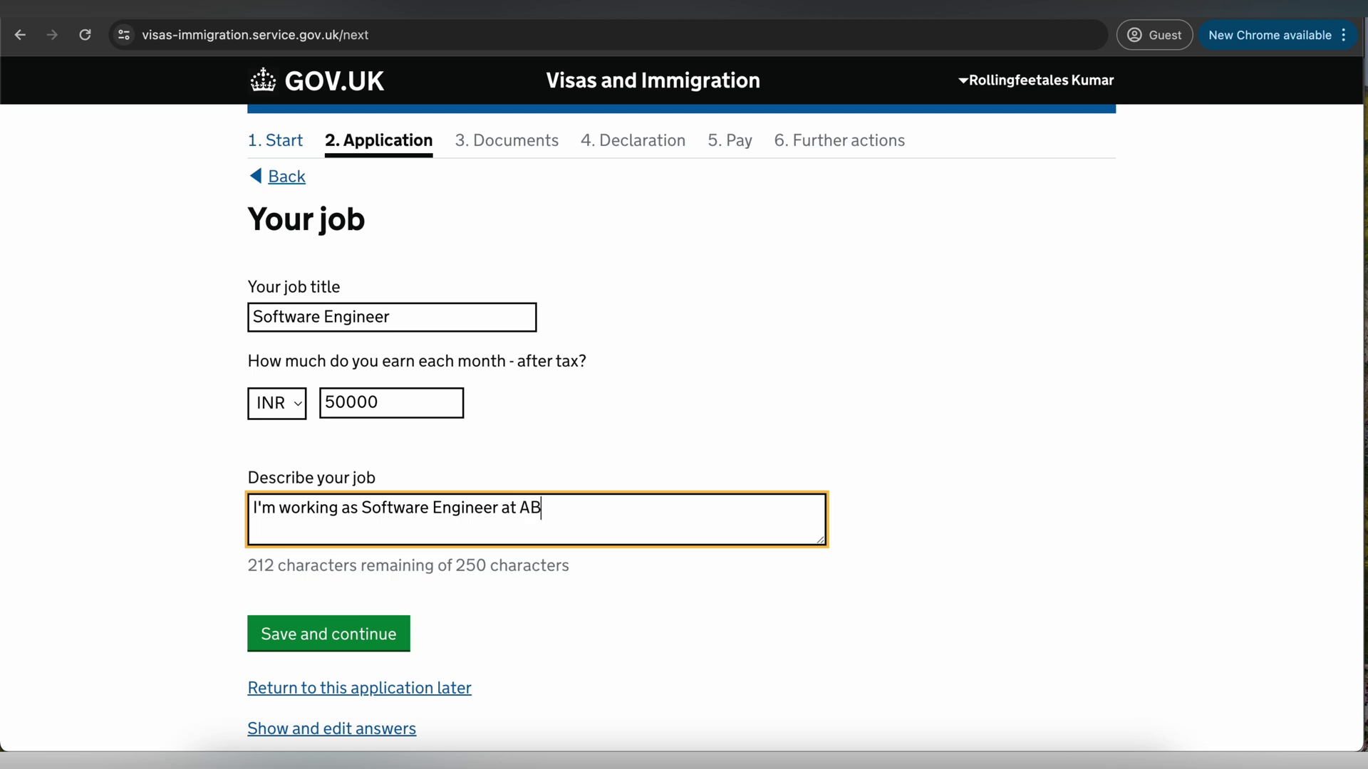
type("C limited. I work on An")
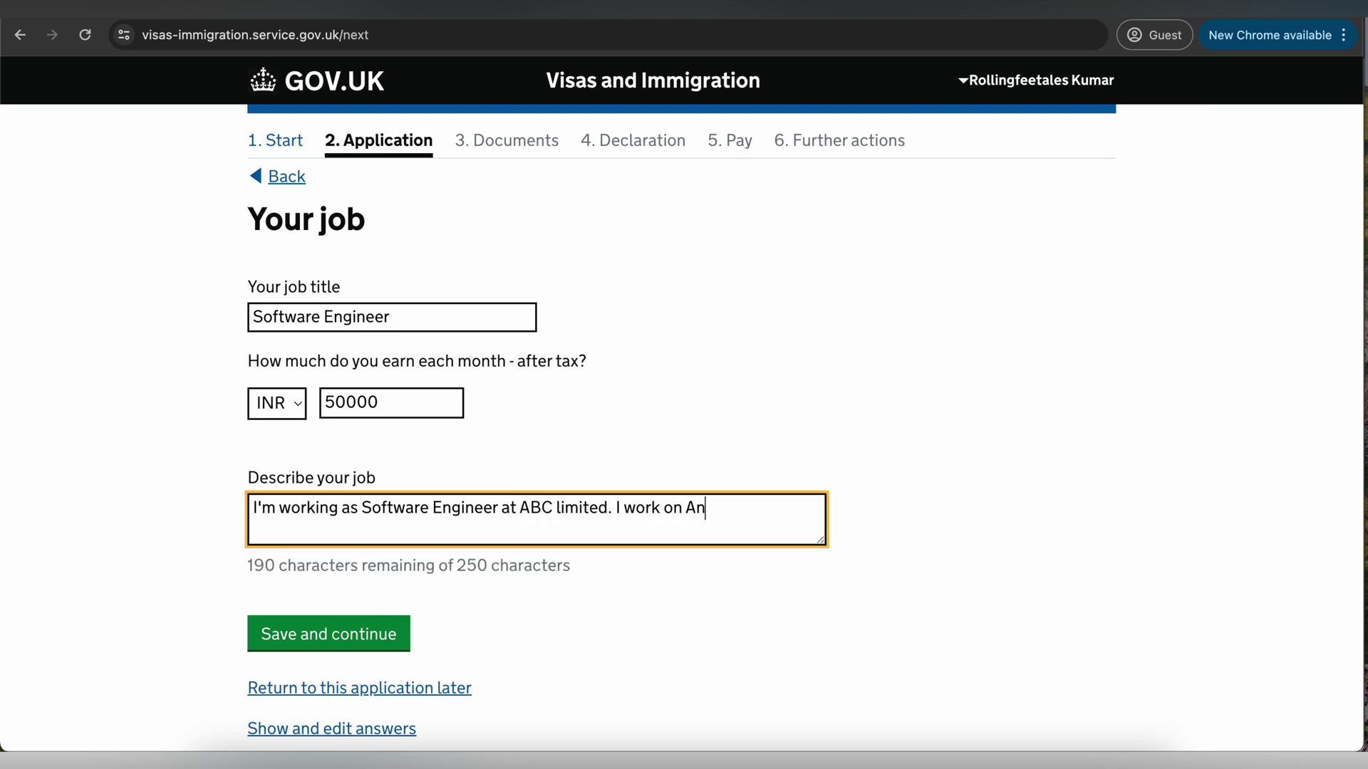
type("droid application that is used by ...")
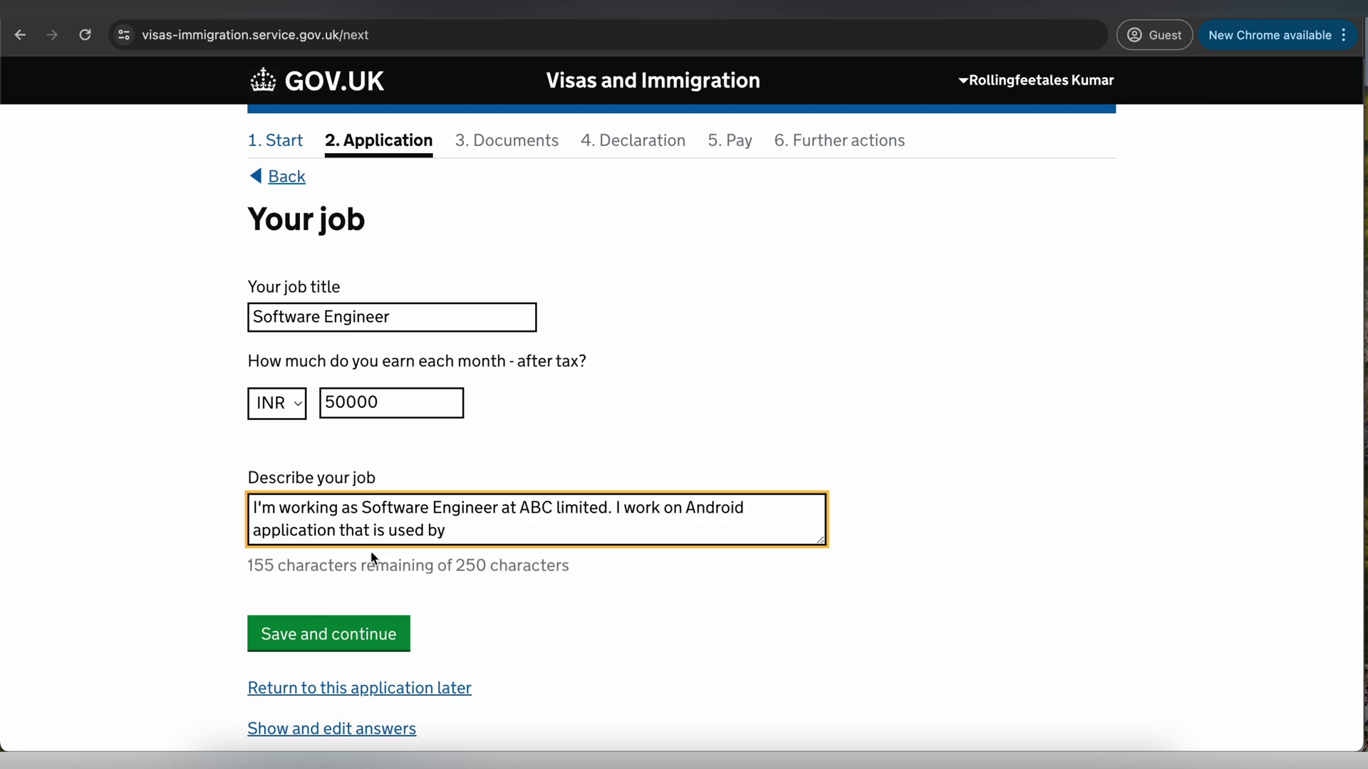
left_click(327, 634)
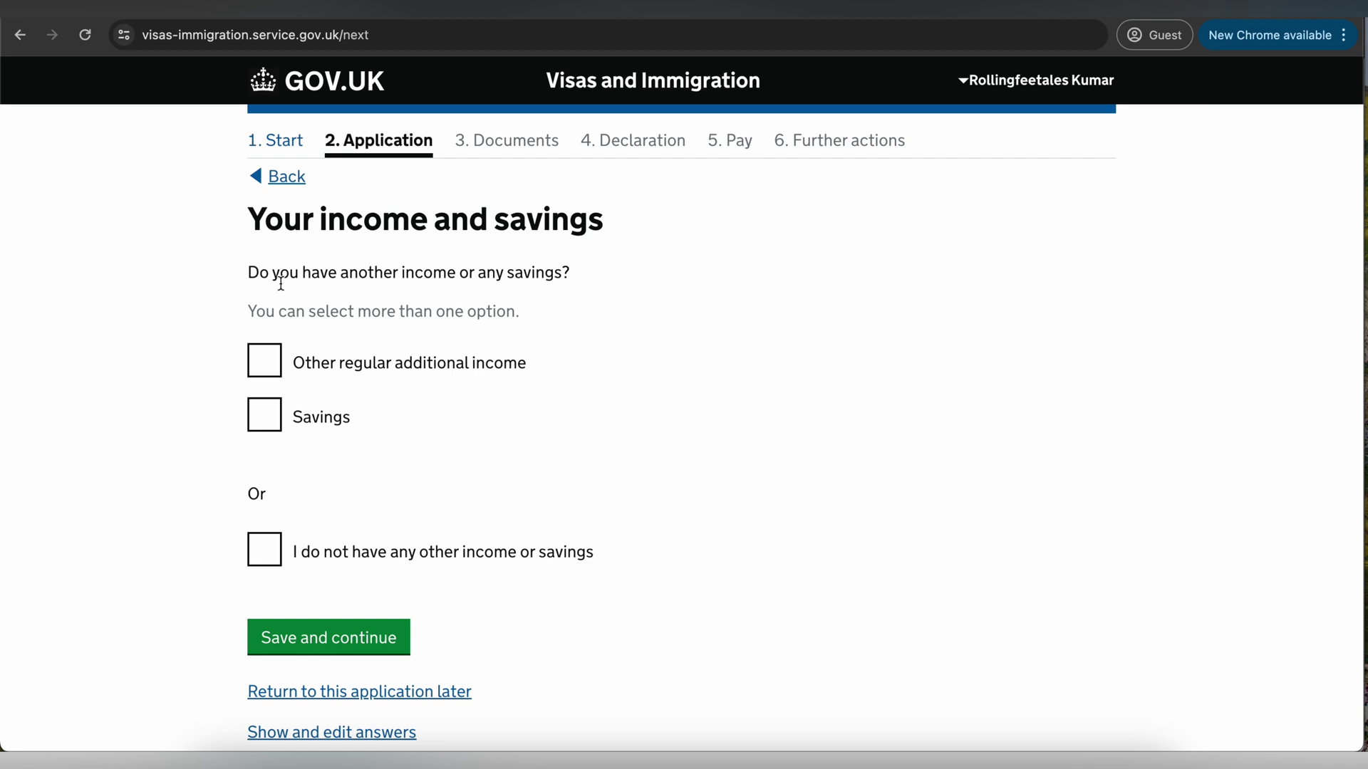
- Tick the no-other-income-or-savings option on the income page
left_click_drag(341, 273, 468, 284)
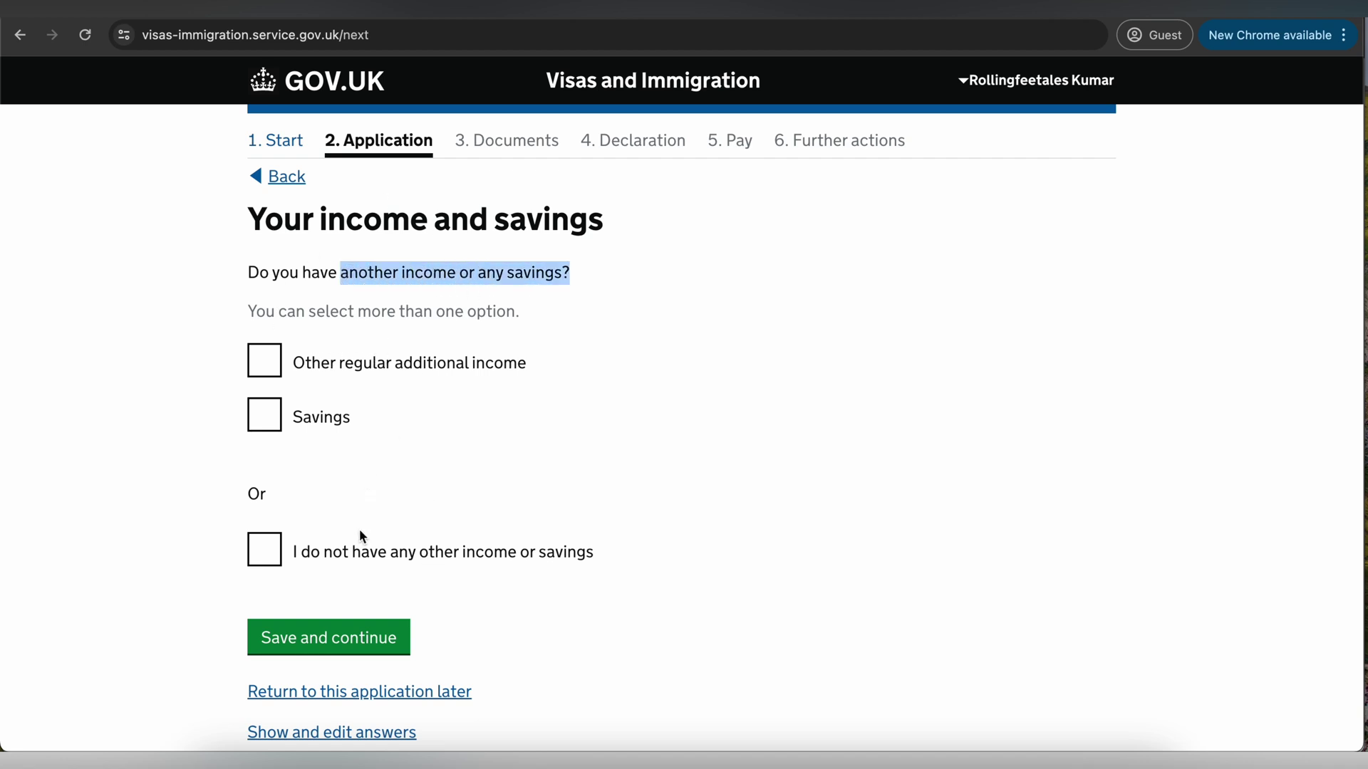
scroll(359, 530, "down", 1)
left_click(261, 526)
scroll(376, 491, "down", 1)
- Tick Savings instead and enter GBP 30000 as savings, then save
left_click(297, 369)
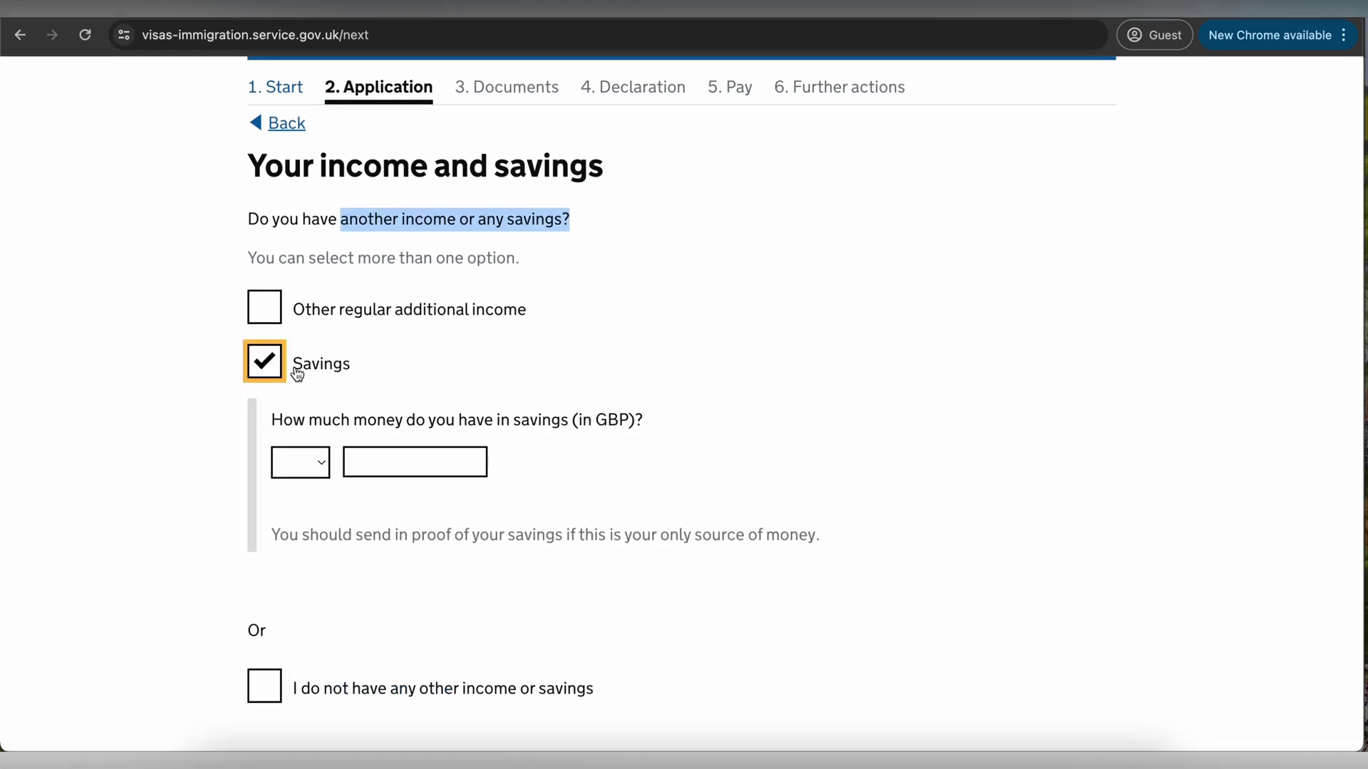
left_click(314, 461)
left_click(302, 486)
left_click(366, 464)
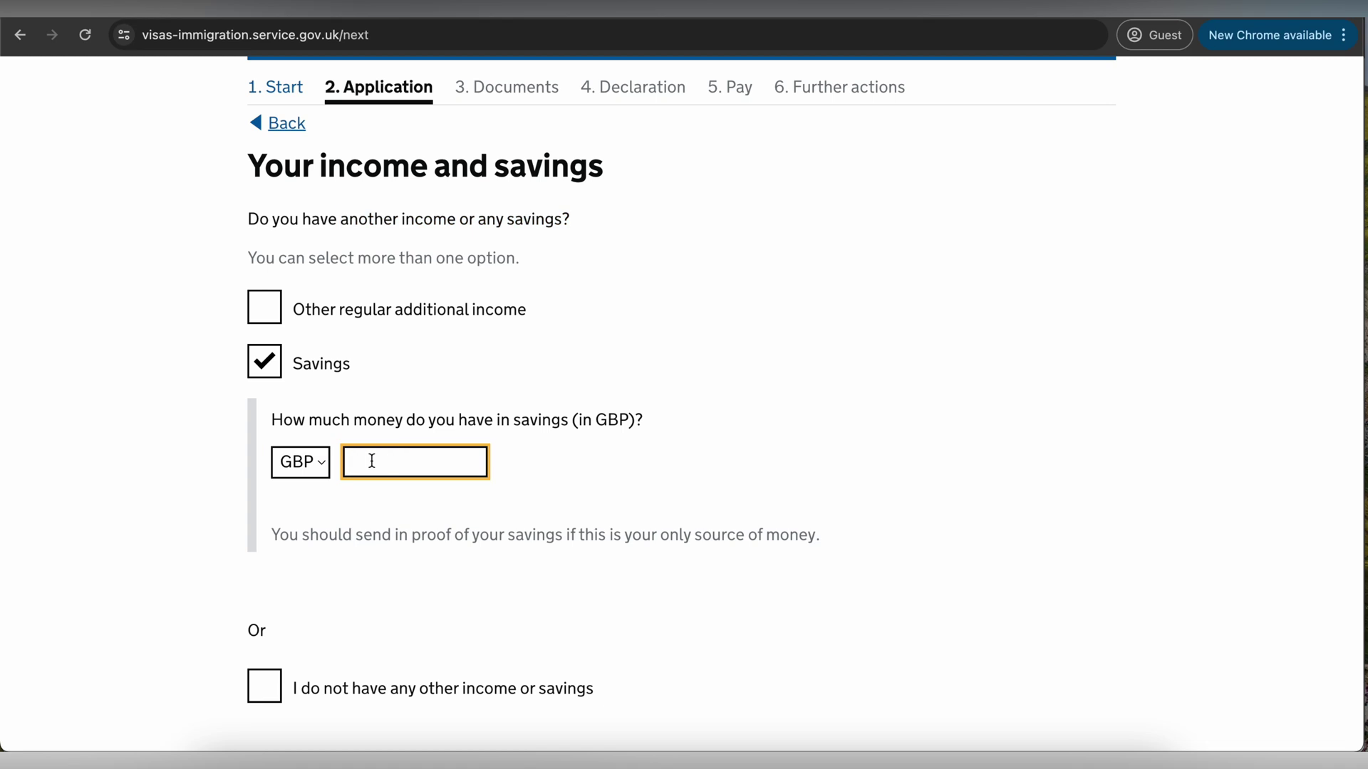
type("30000")
scroll(360, 519, "down", 3)
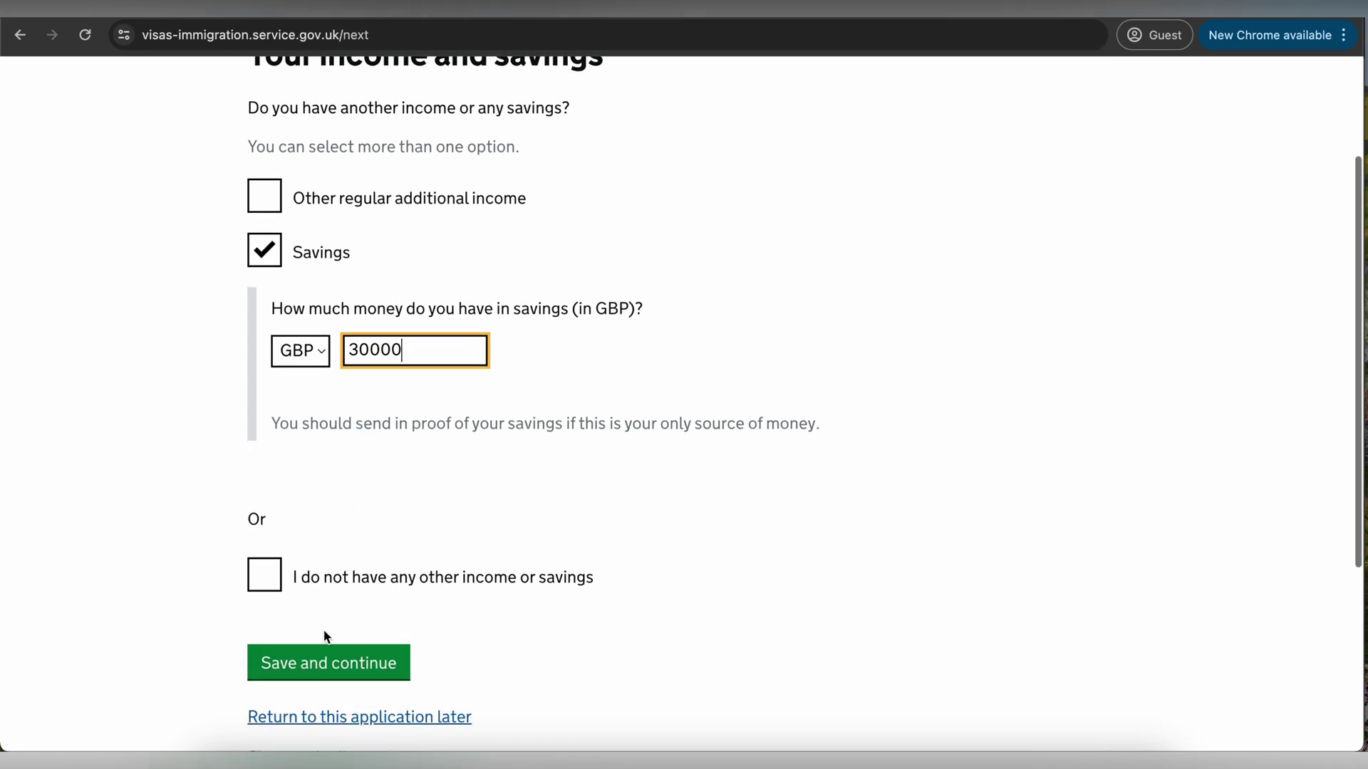
left_click(331, 650)
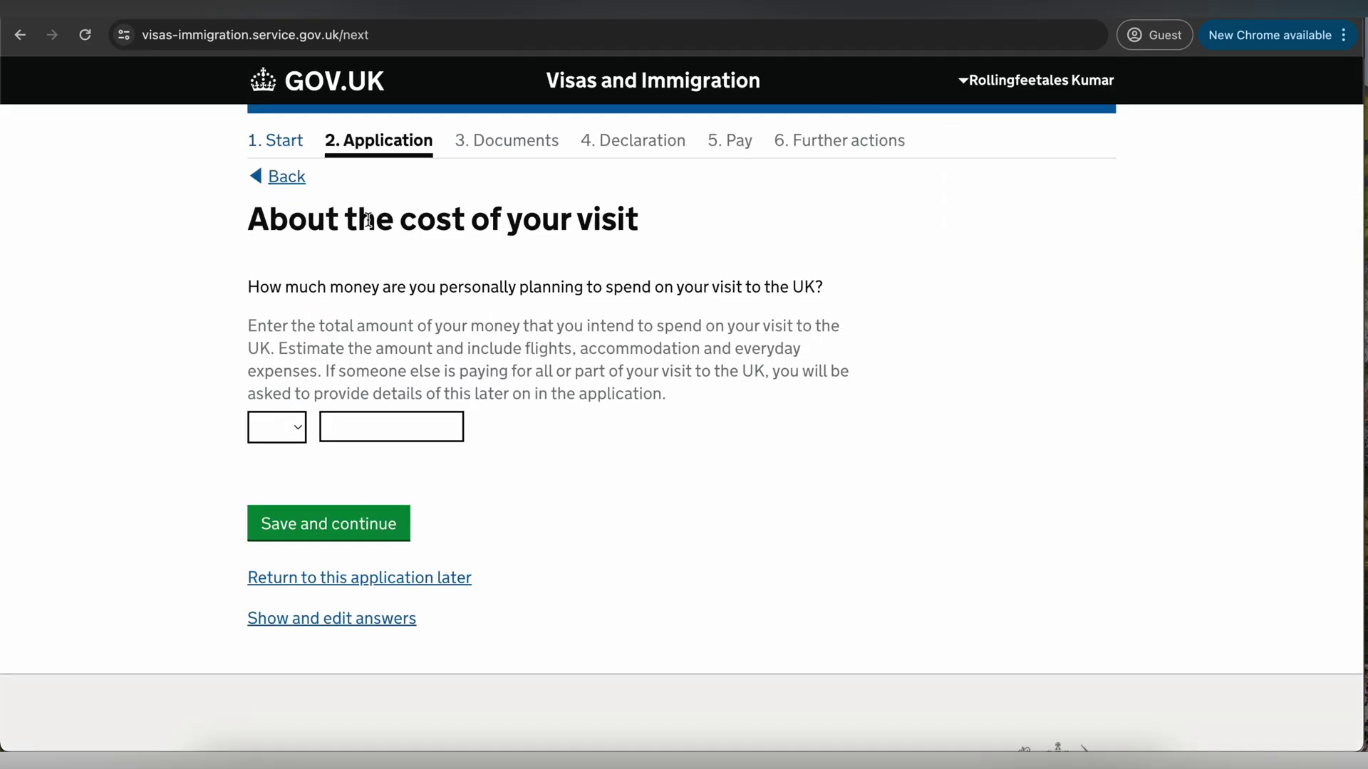
- Set INR 100000 as the planned visit spending and save it
left_click_drag(318, 287, 682, 292)
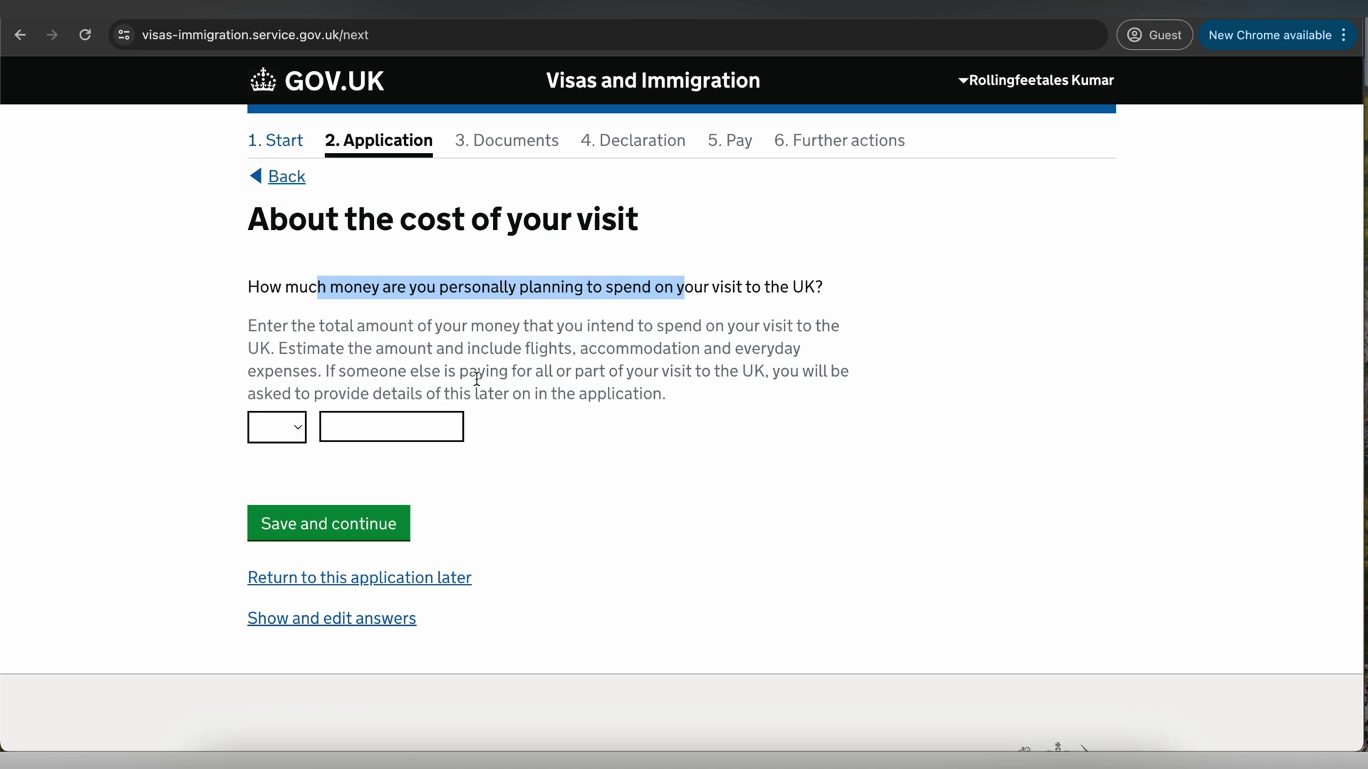
left_click(297, 432)
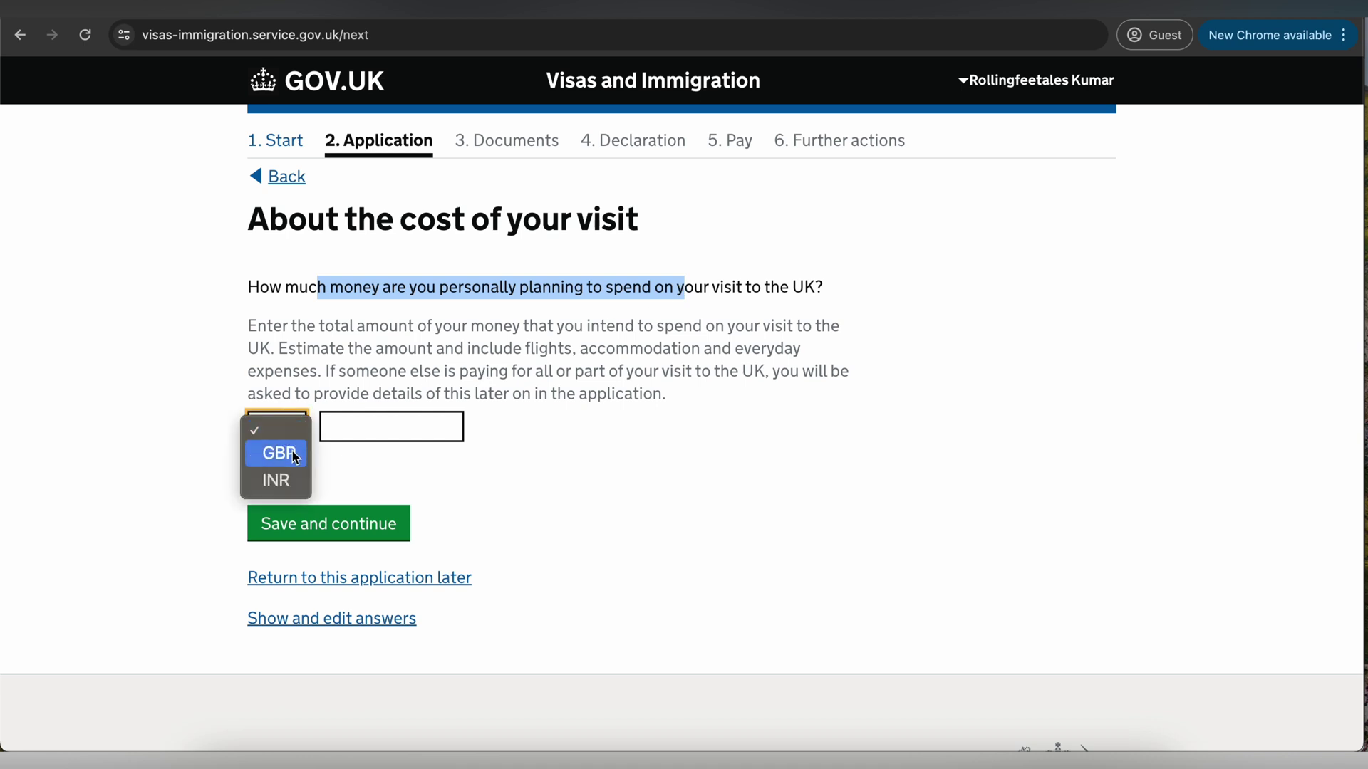
left_click(293, 451)
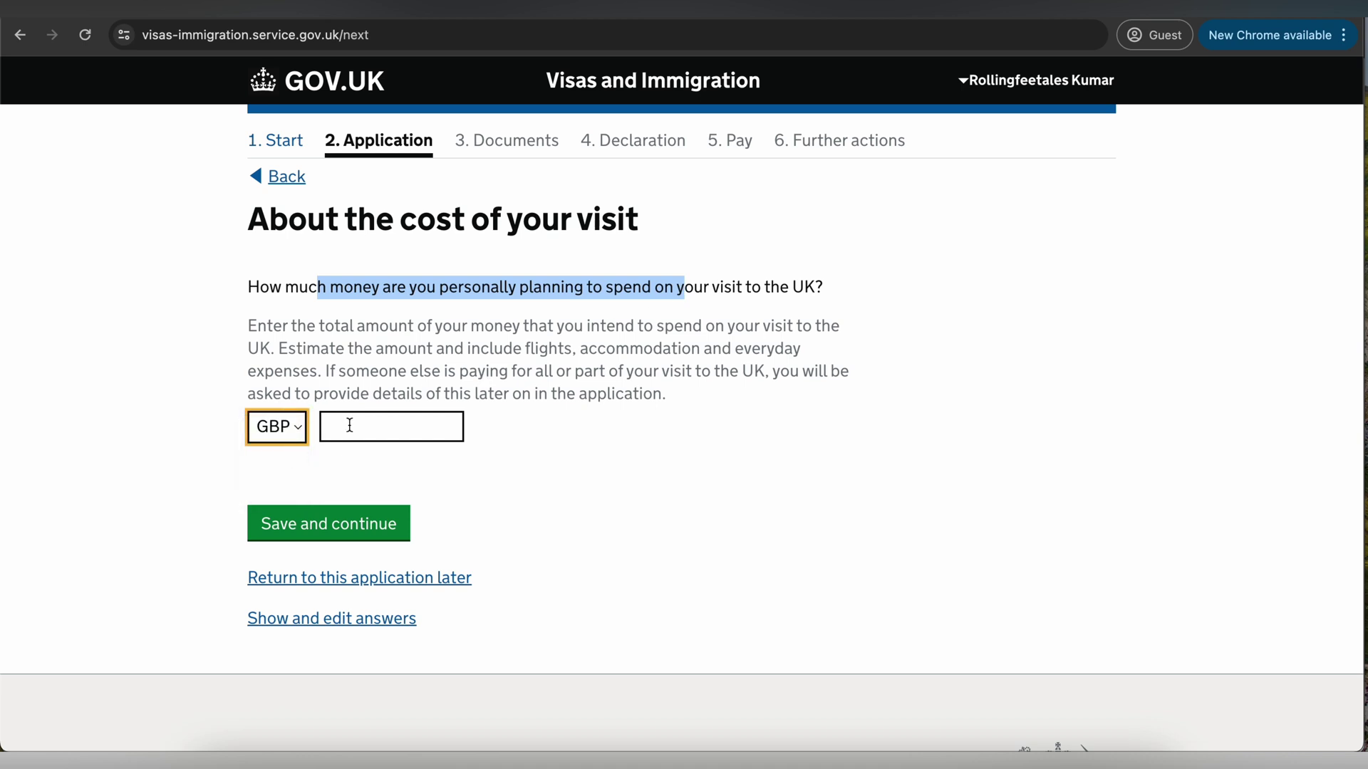
left_click(295, 431)
left_click(295, 450)
left_click(357, 421)
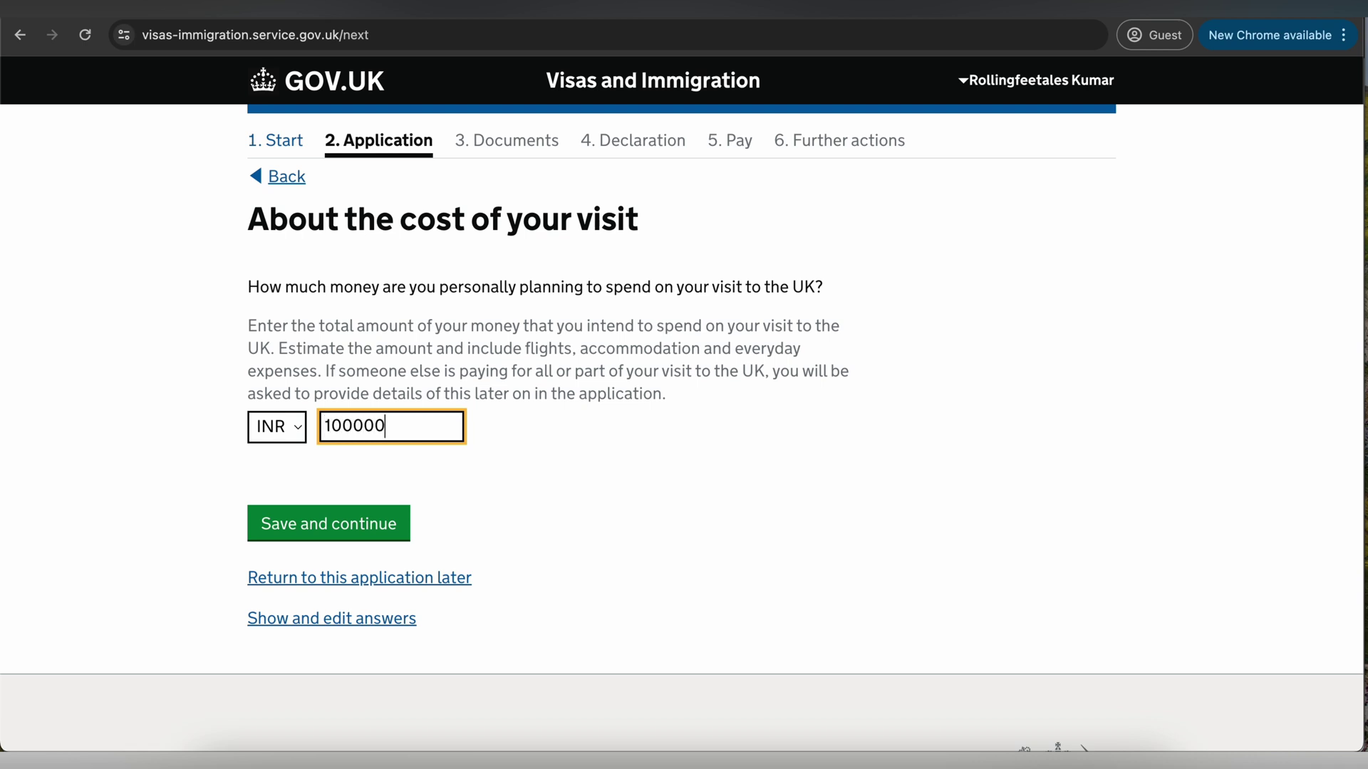
left_click(375, 525)
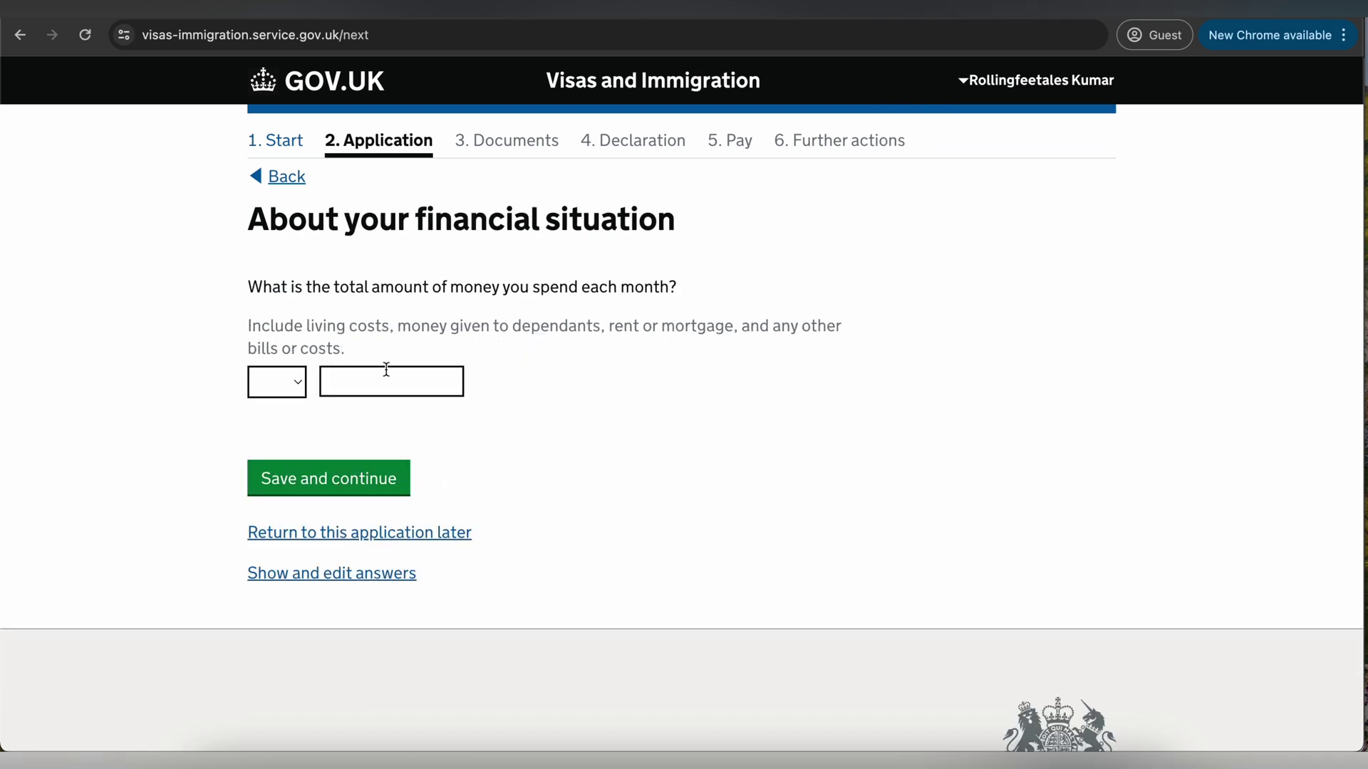
- Enter monthly spending of INR 20000 and submit it
left_click_drag(379, 288, 574, 296)
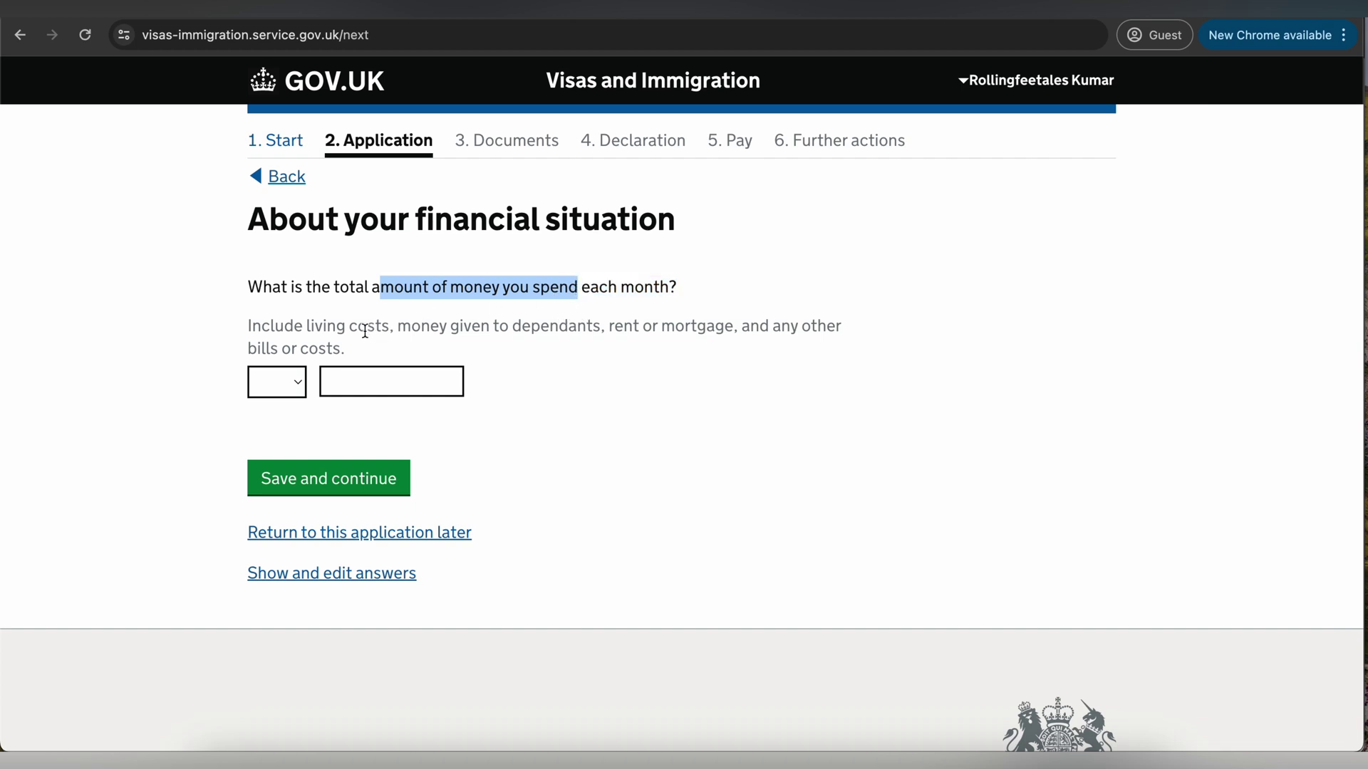
left_click_drag(359, 330, 558, 330)
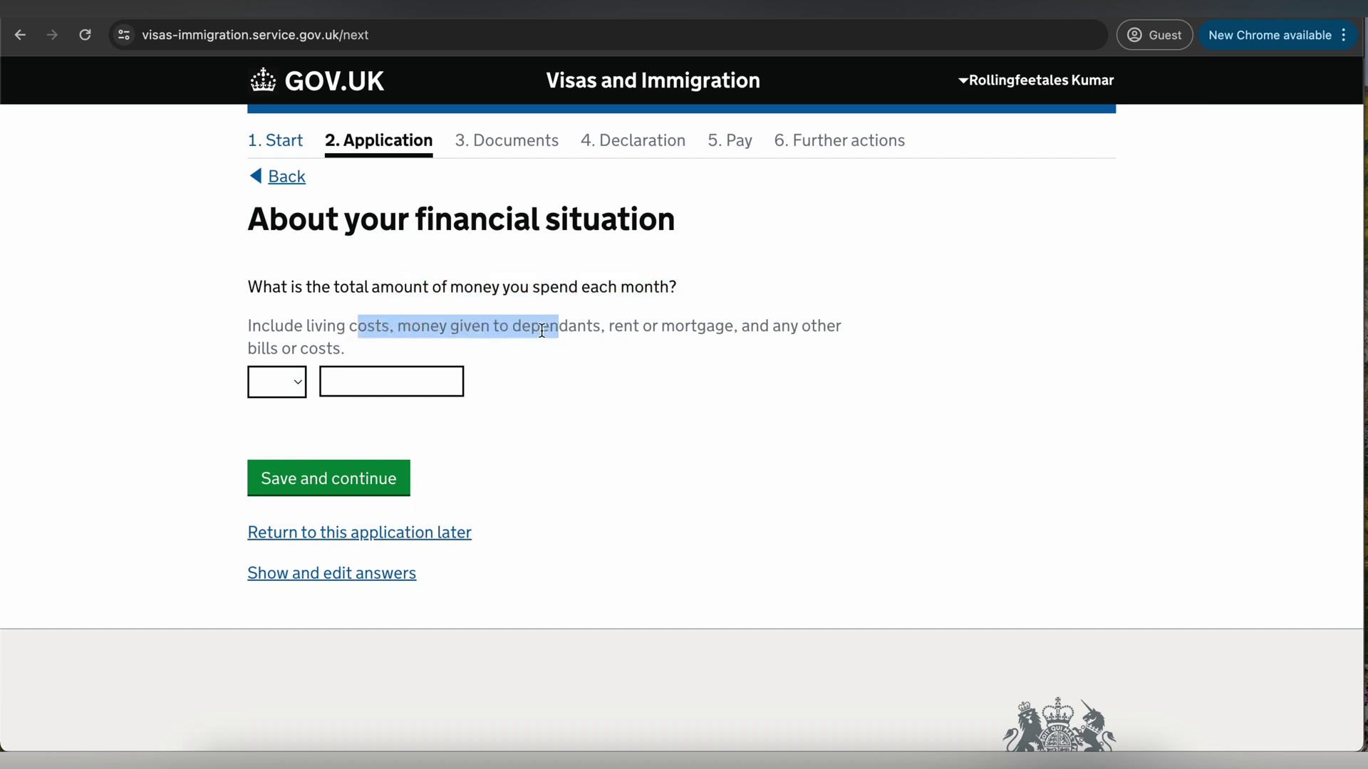
left_click(285, 395)
left_click(283, 433)
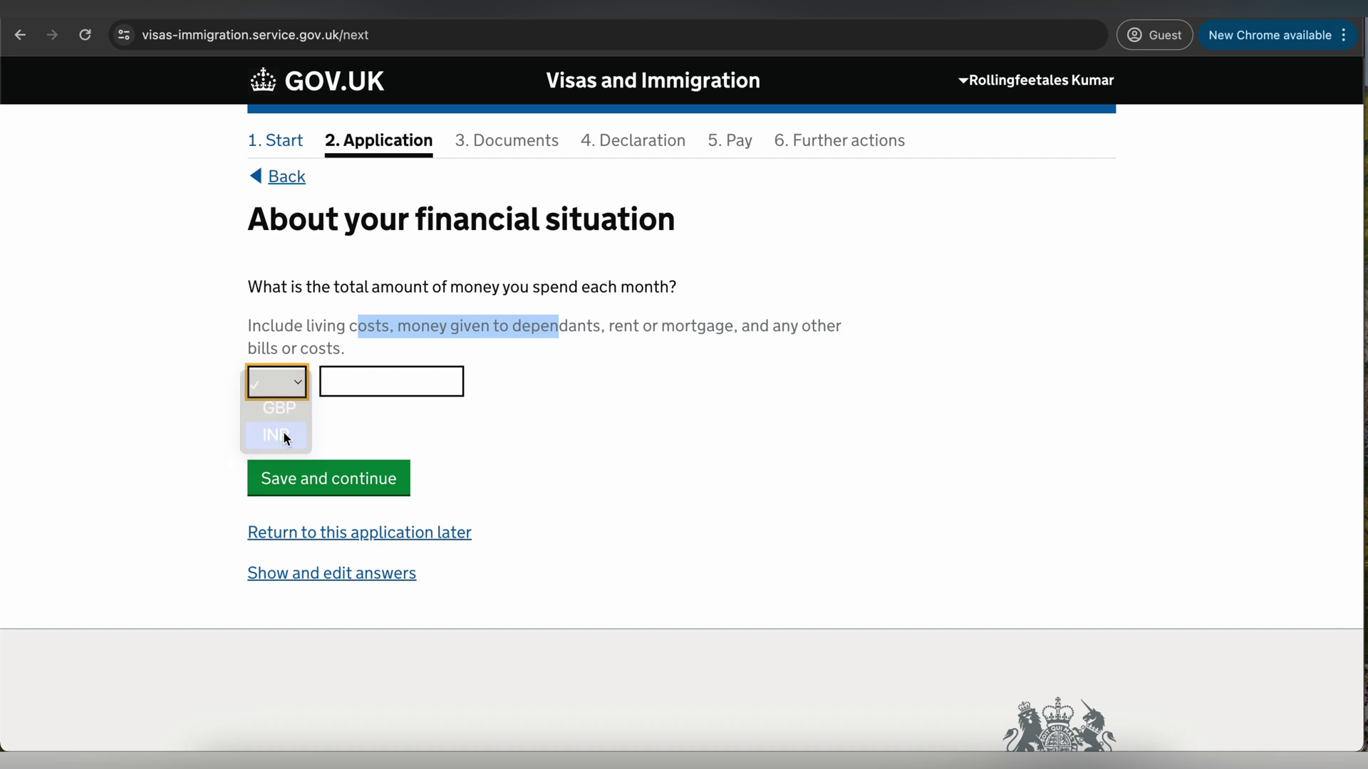
left_click(367, 382)
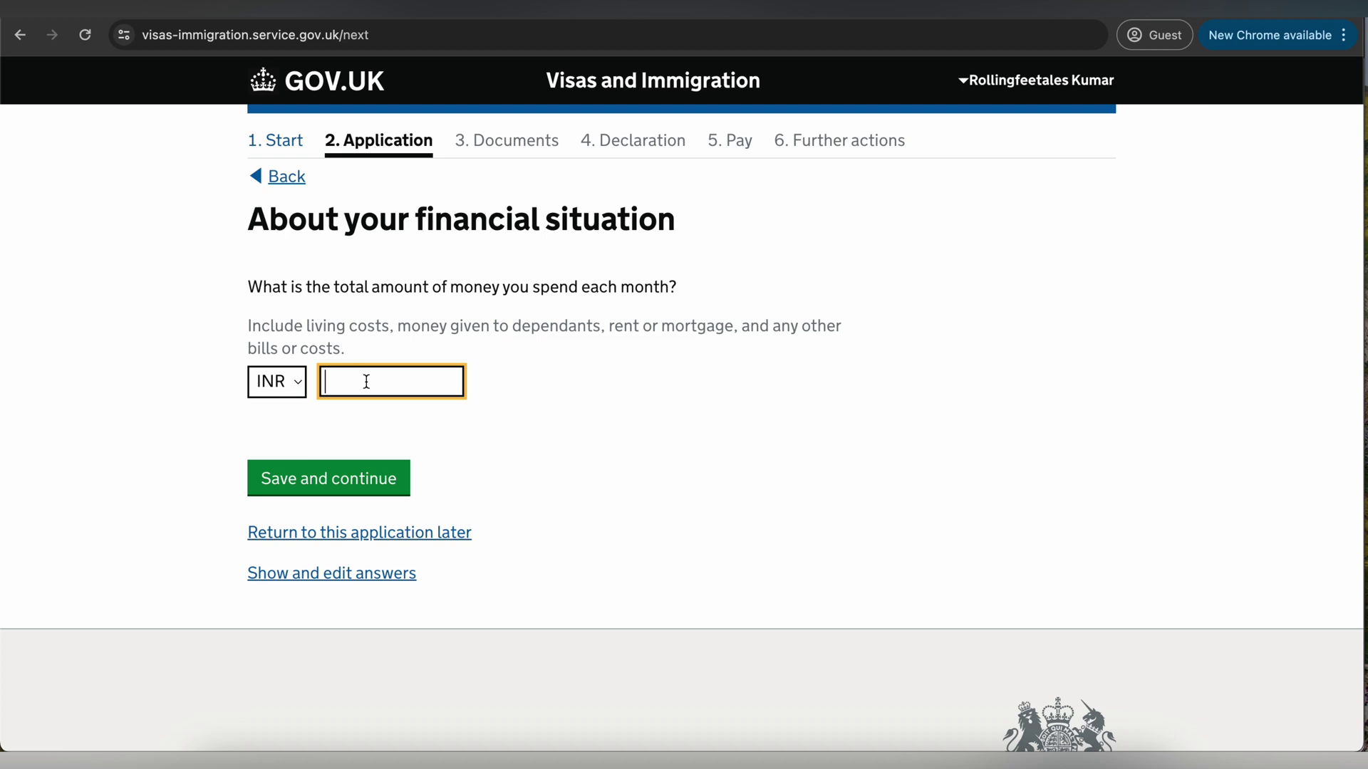
type("20000")
left_click(357, 474)
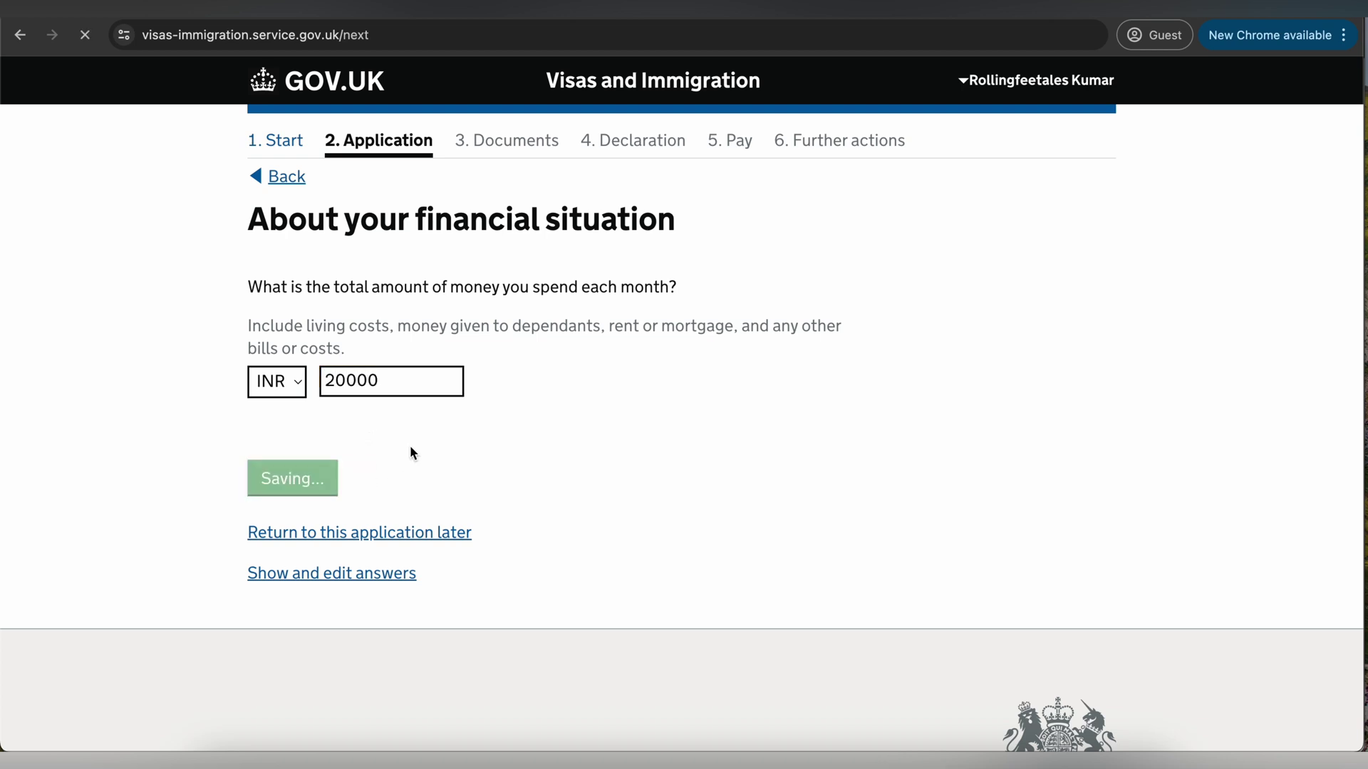
- Answer that nobody else pays for the visit and continue
left_click_drag(313, 275, 549, 290)
left_click(411, 379)
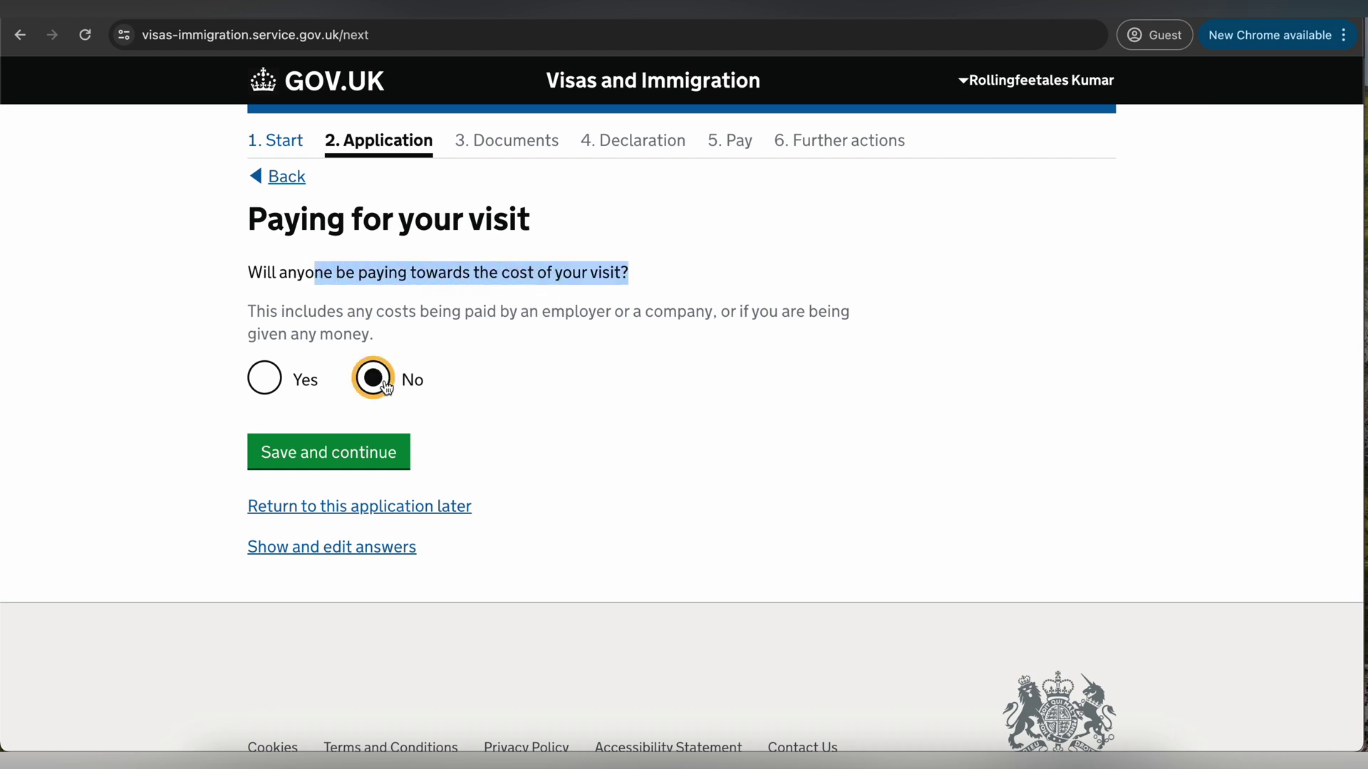
left_click(343, 462)
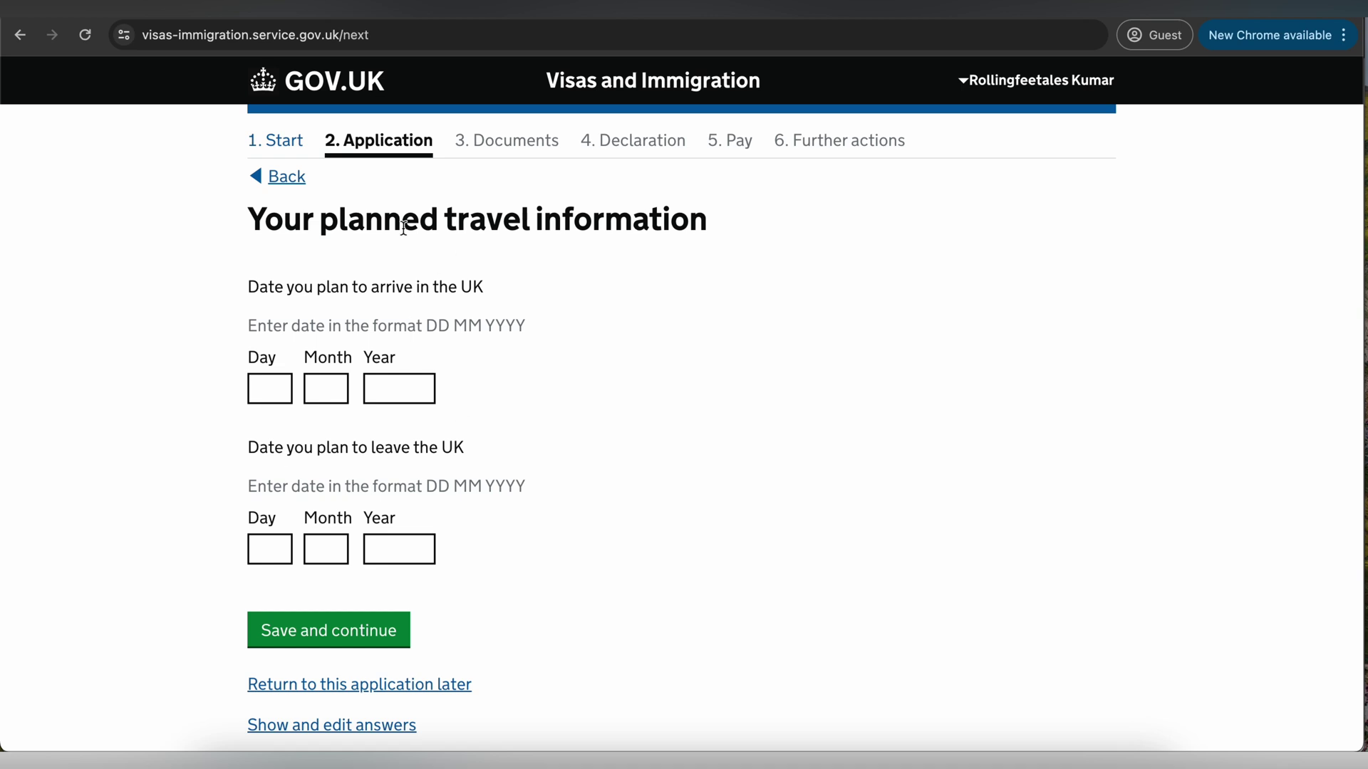
- Enter travel dates arriving 12 06 2024 and leaving 28 06 2024, and save
left_click_drag(382, 227, 614, 228)
scroll(276, 323, "down", 2)
left_click(274, 321)
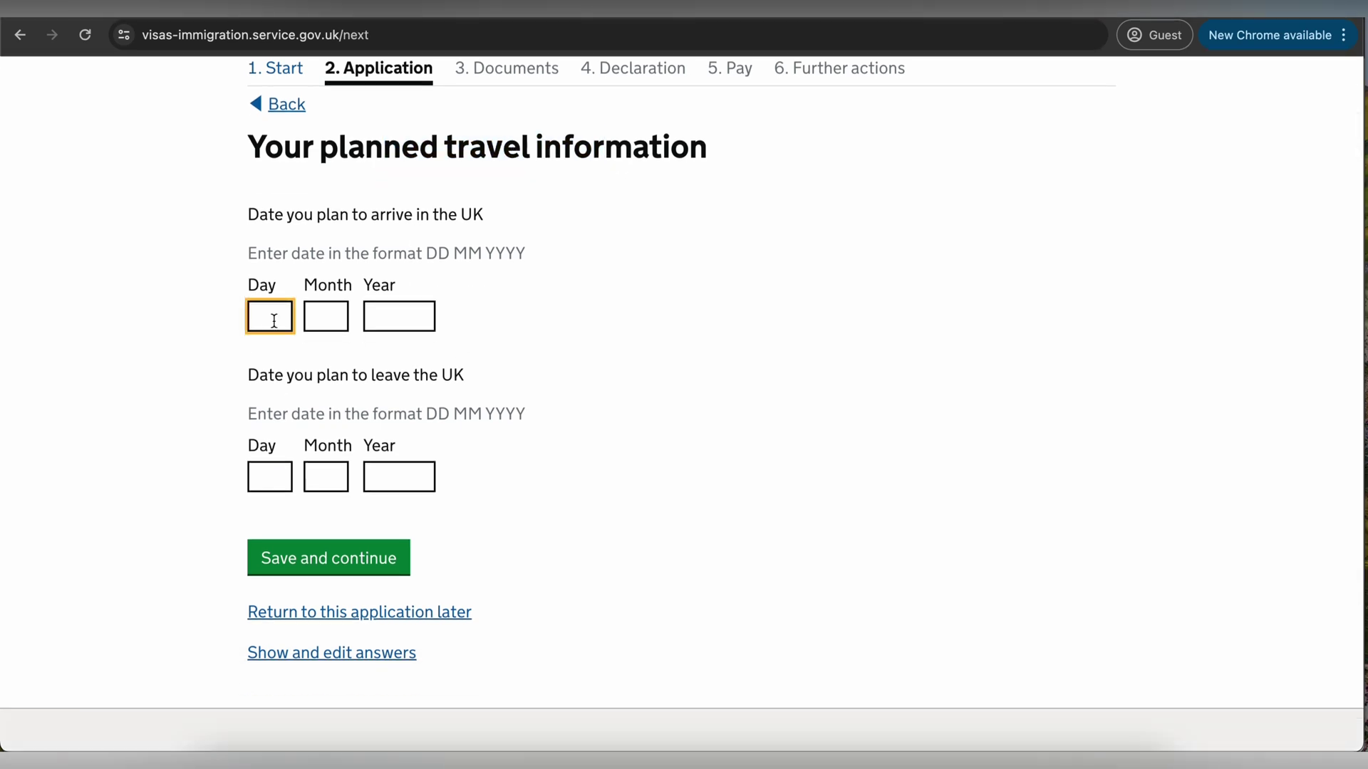
type("12")
left_click(318, 318)
type("06")
key("Tab")
type("2024")
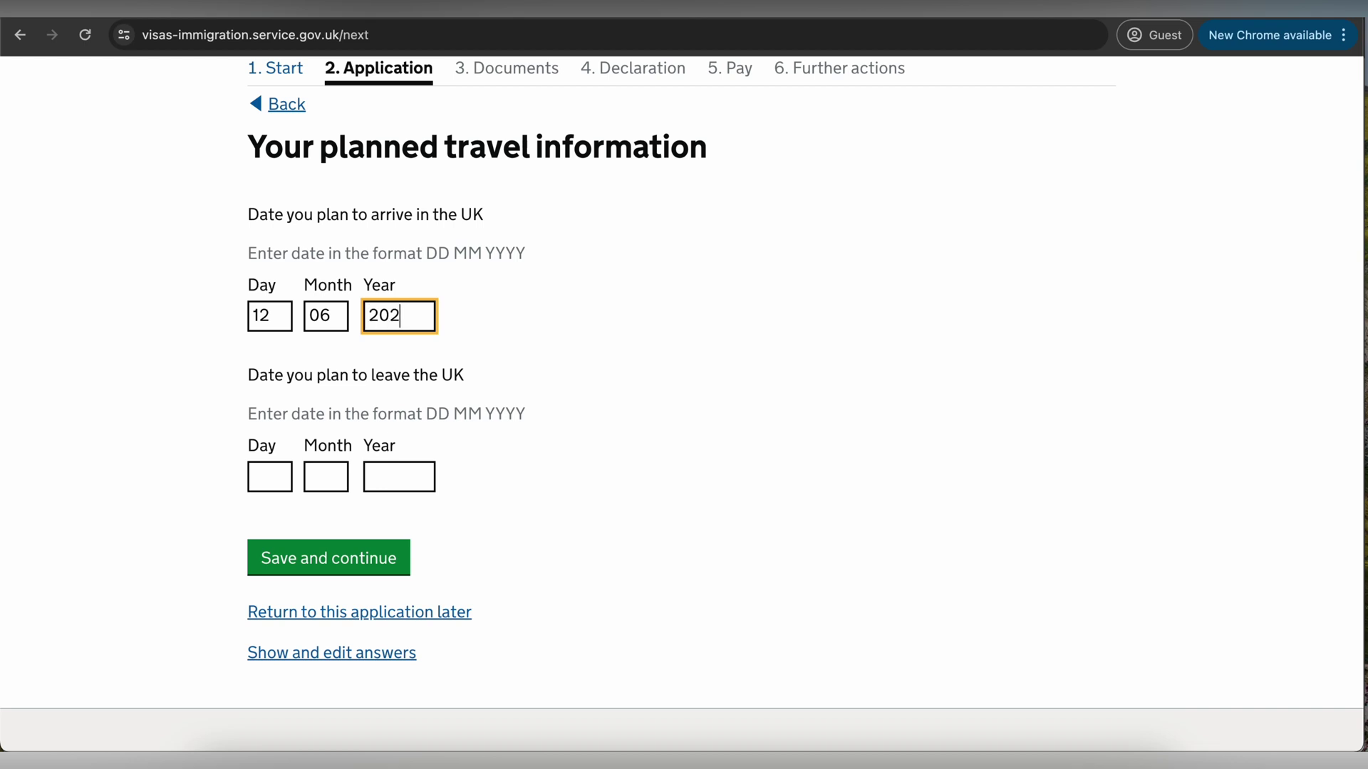
scroll(281, 442, "down", 1)
left_click(280, 428)
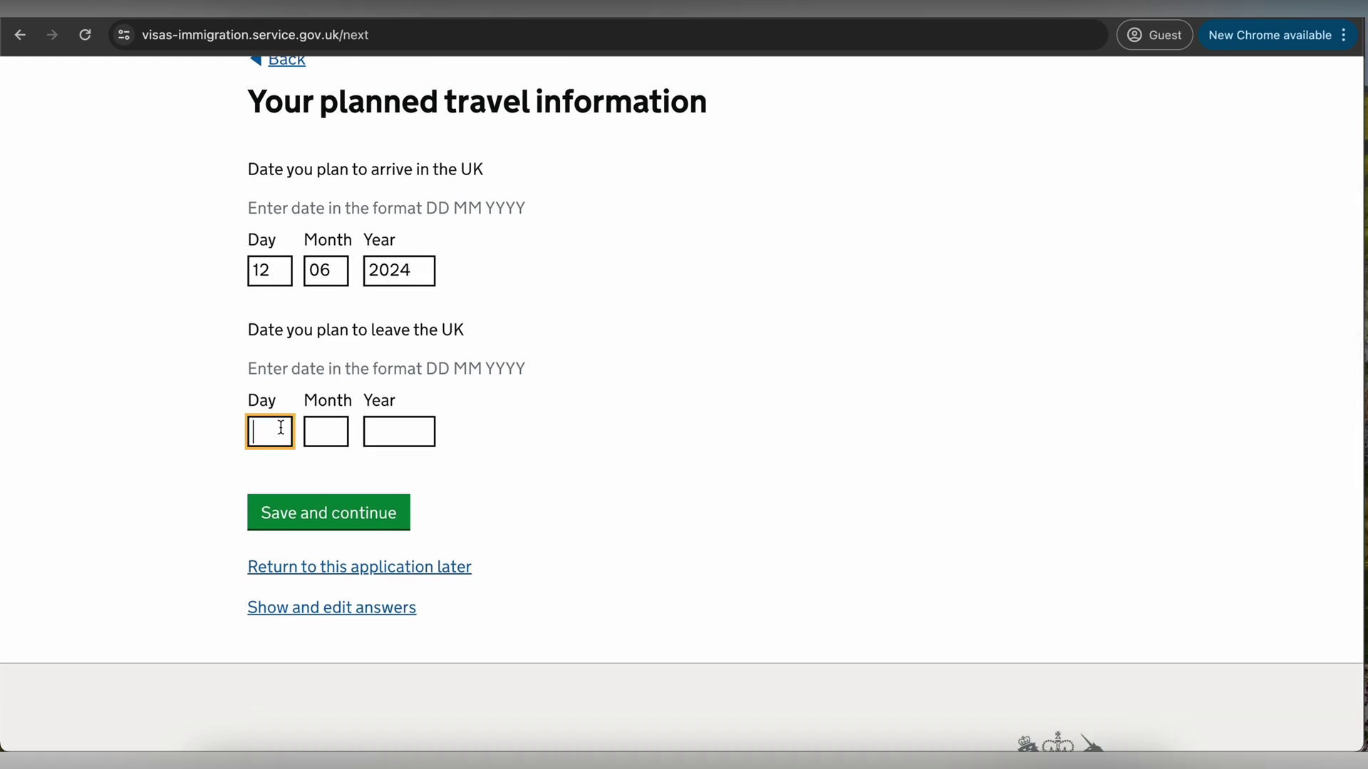
type("28")
left_click(325, 434)
left_click(366, 431)
type("2024")
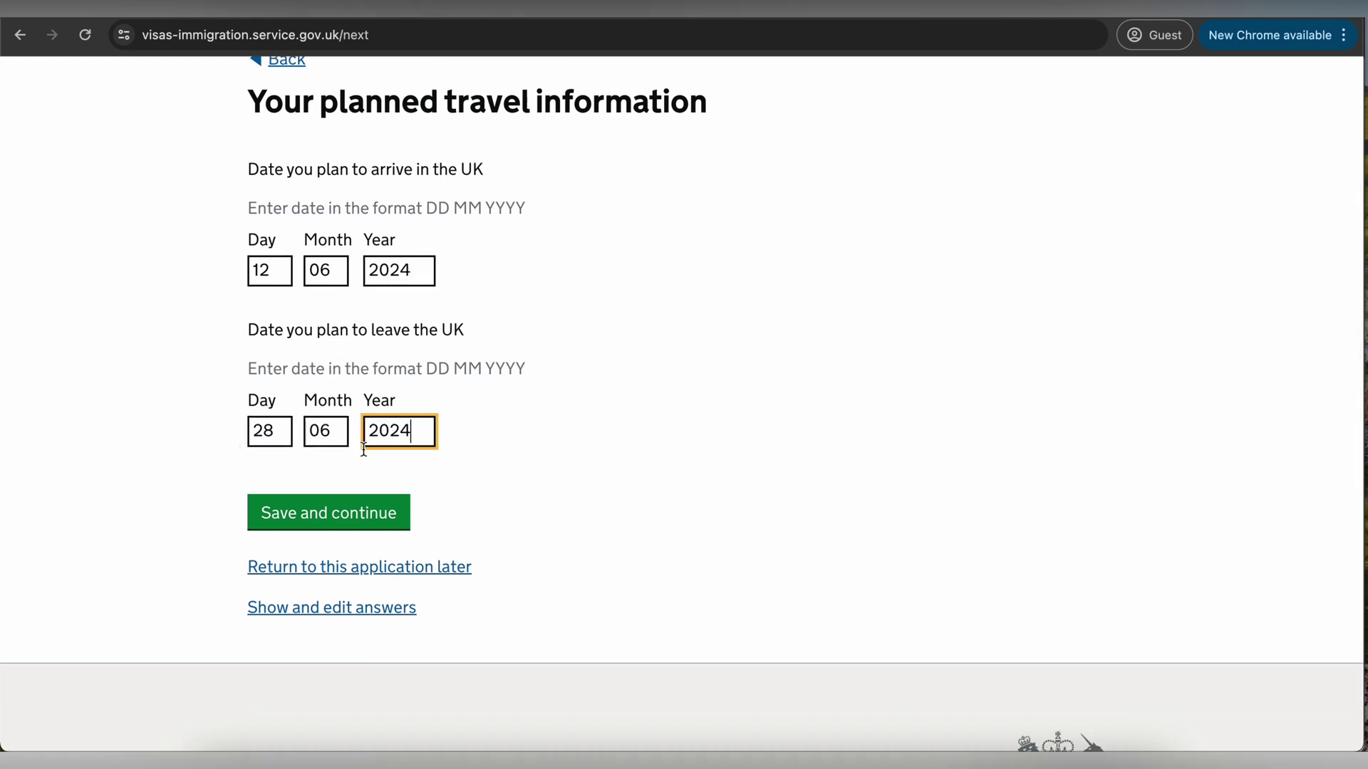
left_click(328, 513)
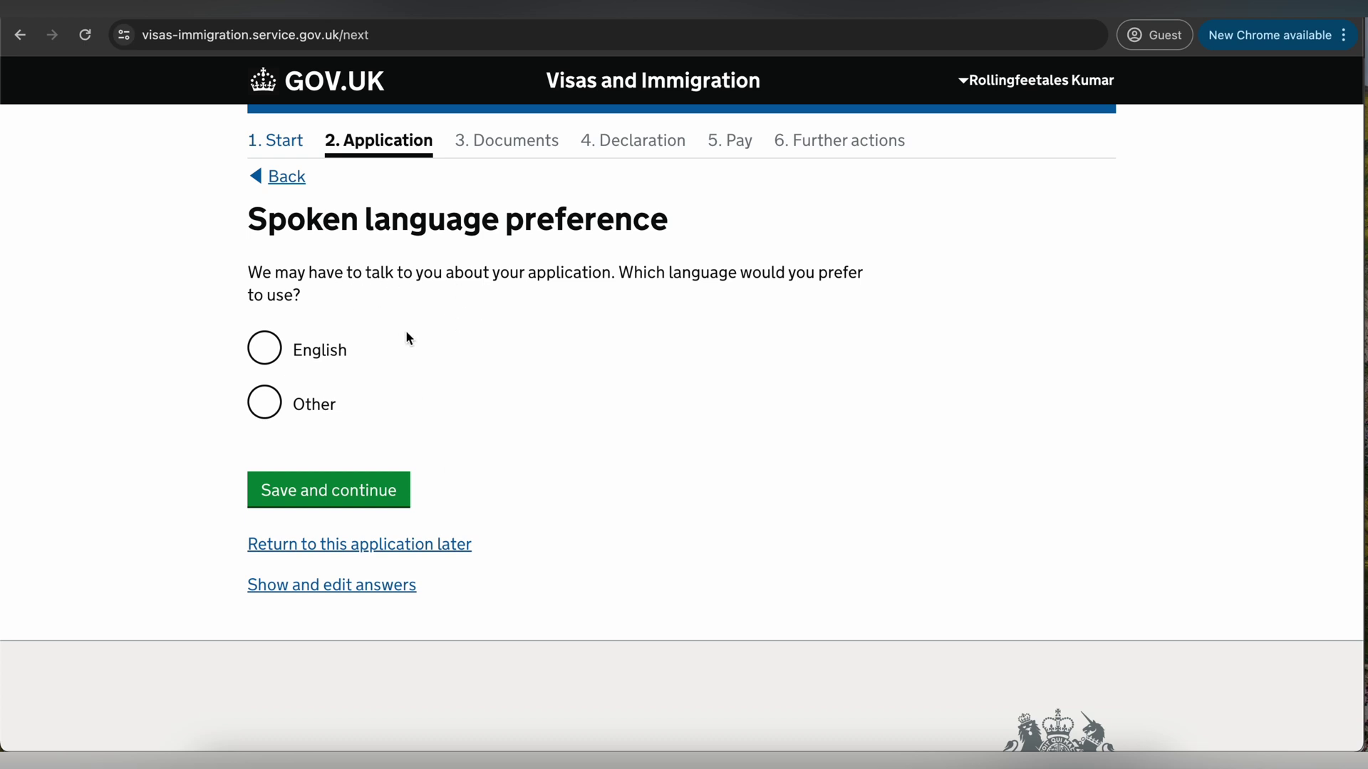
- Choose English as the language, Tourism as the main visit reason, then Tourist as the holiday reason
left_click(265, 347)
left_click(334, 490)
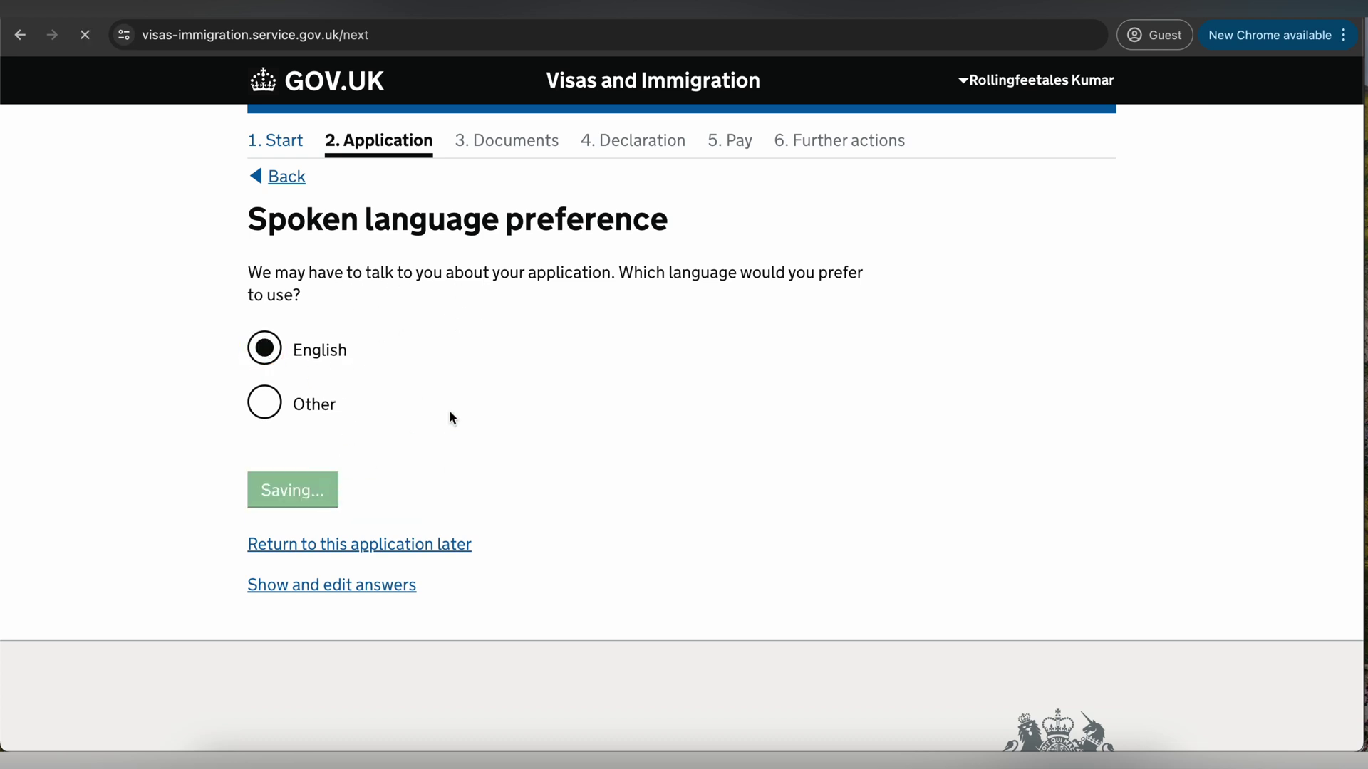
left_click(320, 227)
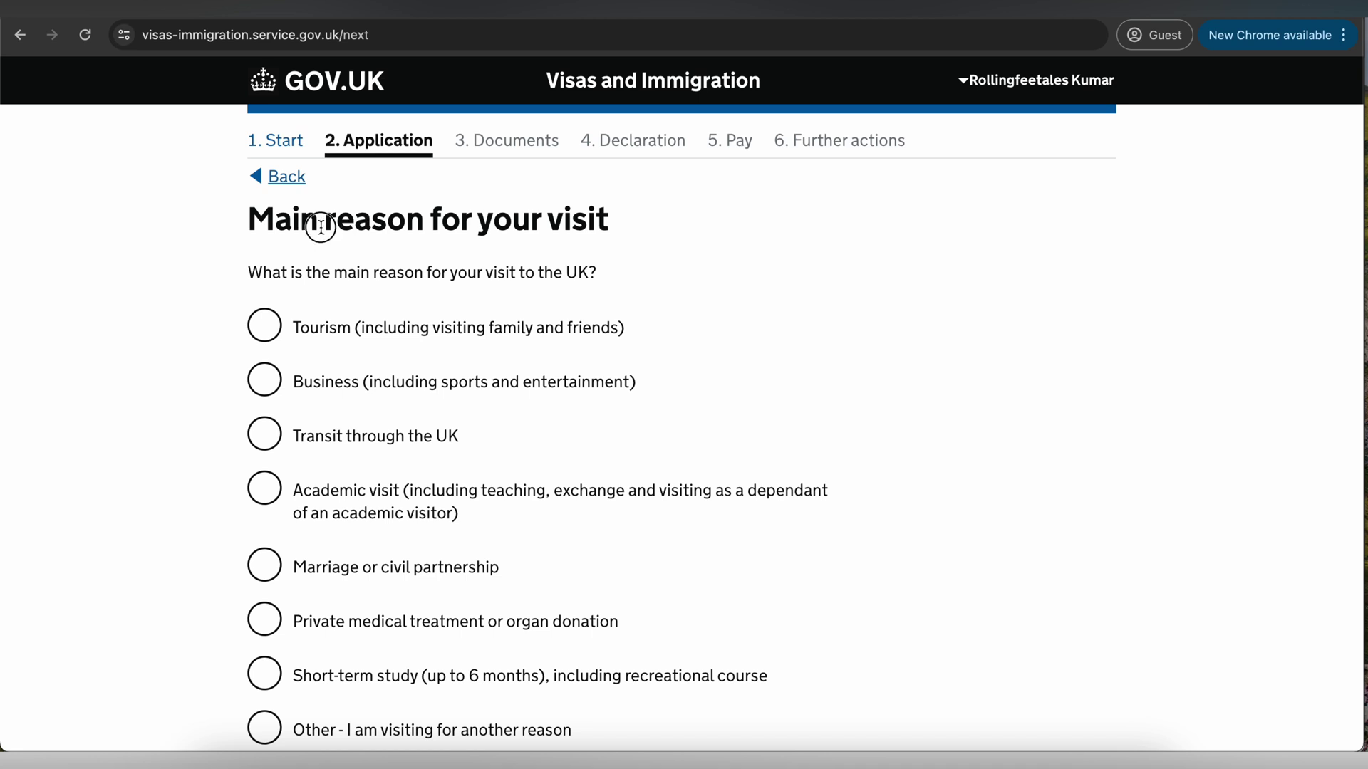
left_click_drag(320, 227, 546, 226)
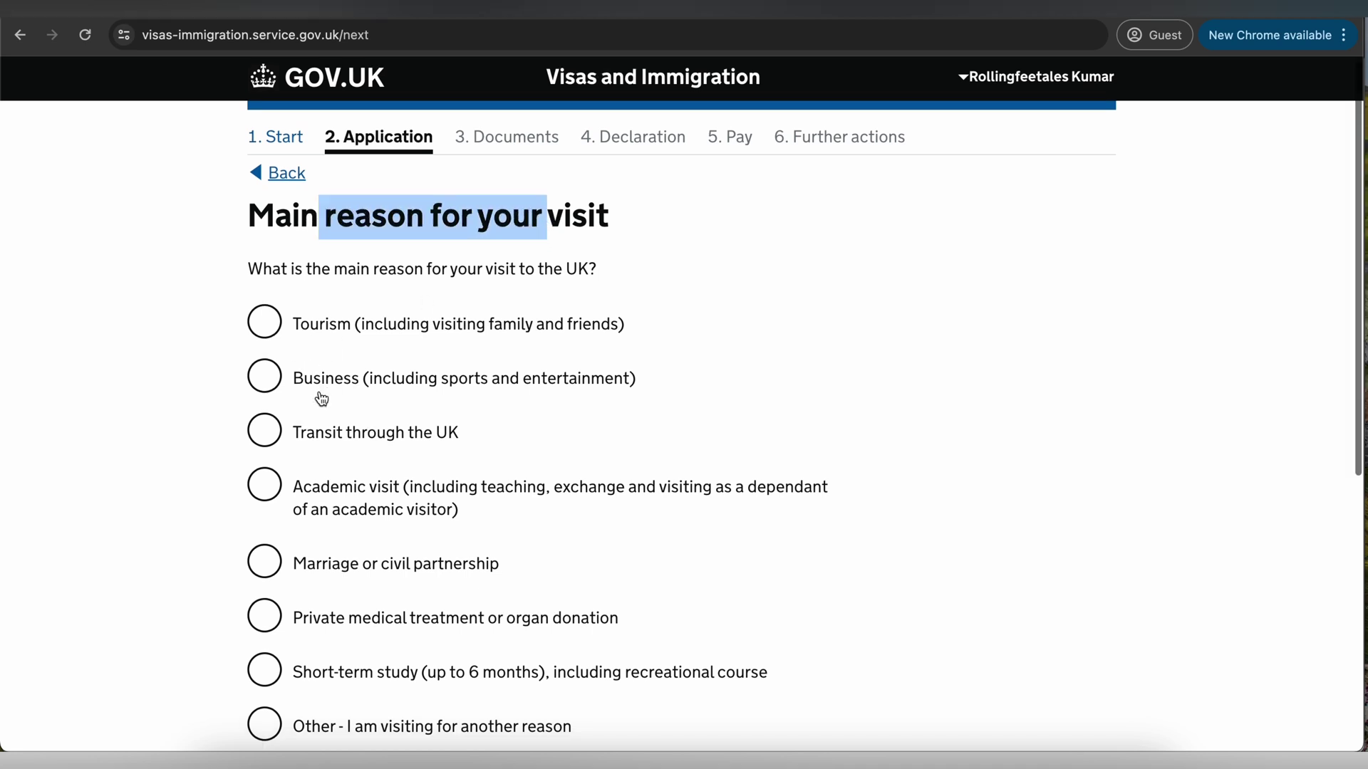
scroll(320, 396, "down", 2)
left_click(266, 211)
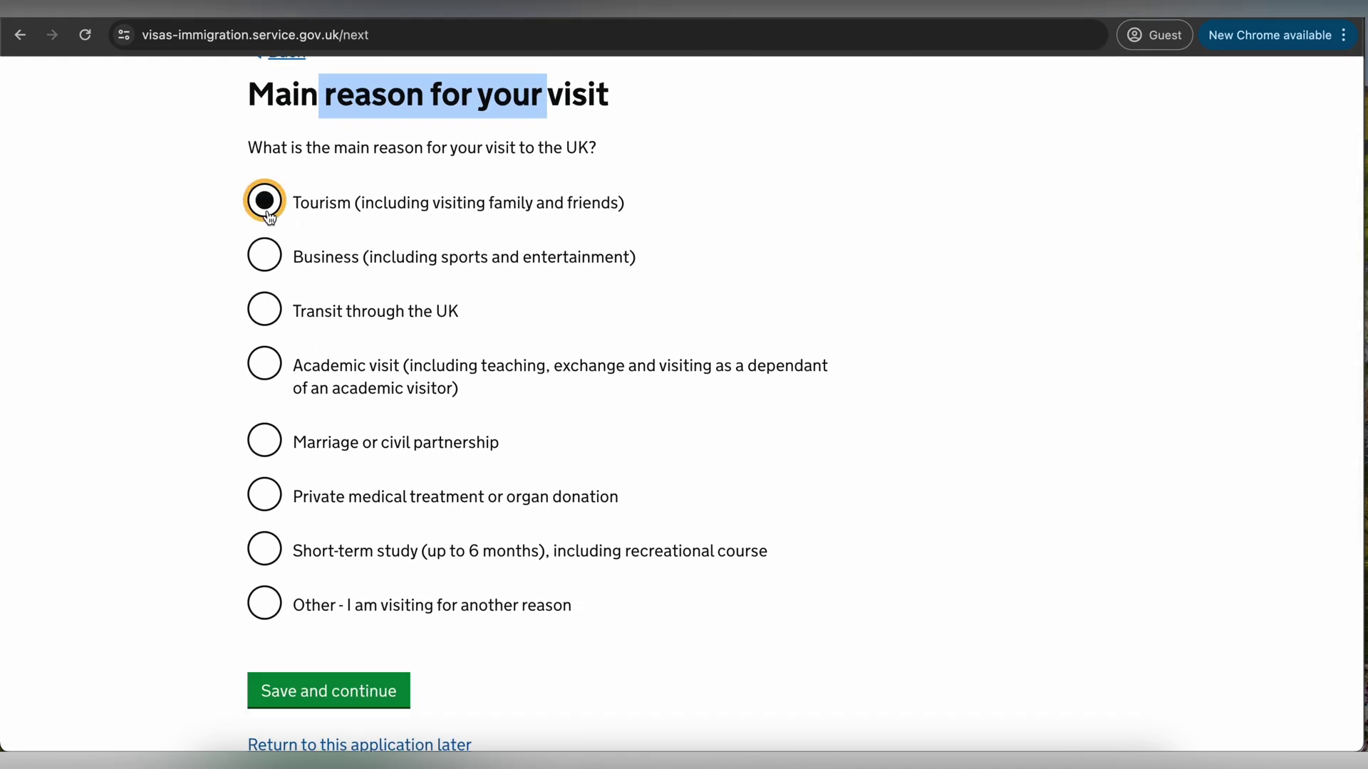
scroll(352, 403, "down", 1)
left_click(308, 617)
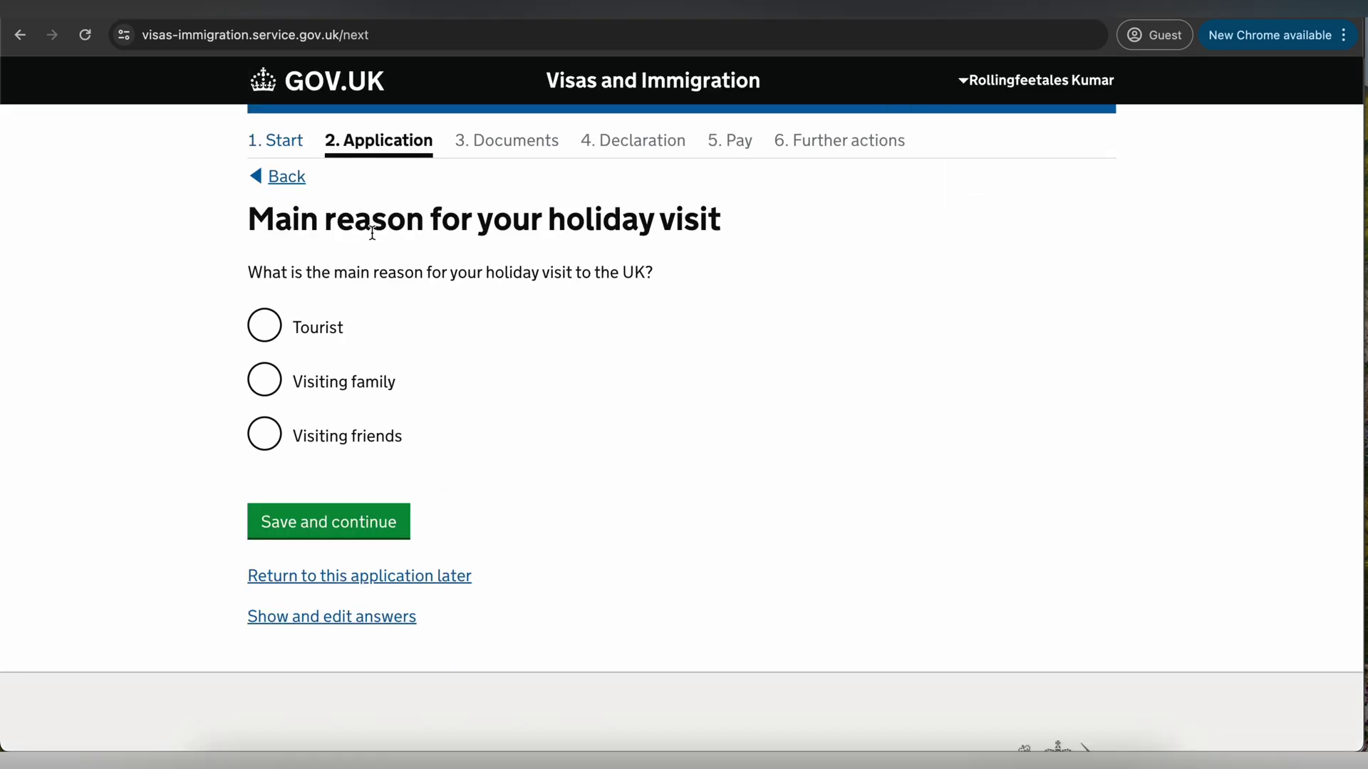
left_click_drag(330, 274, 581, 272)
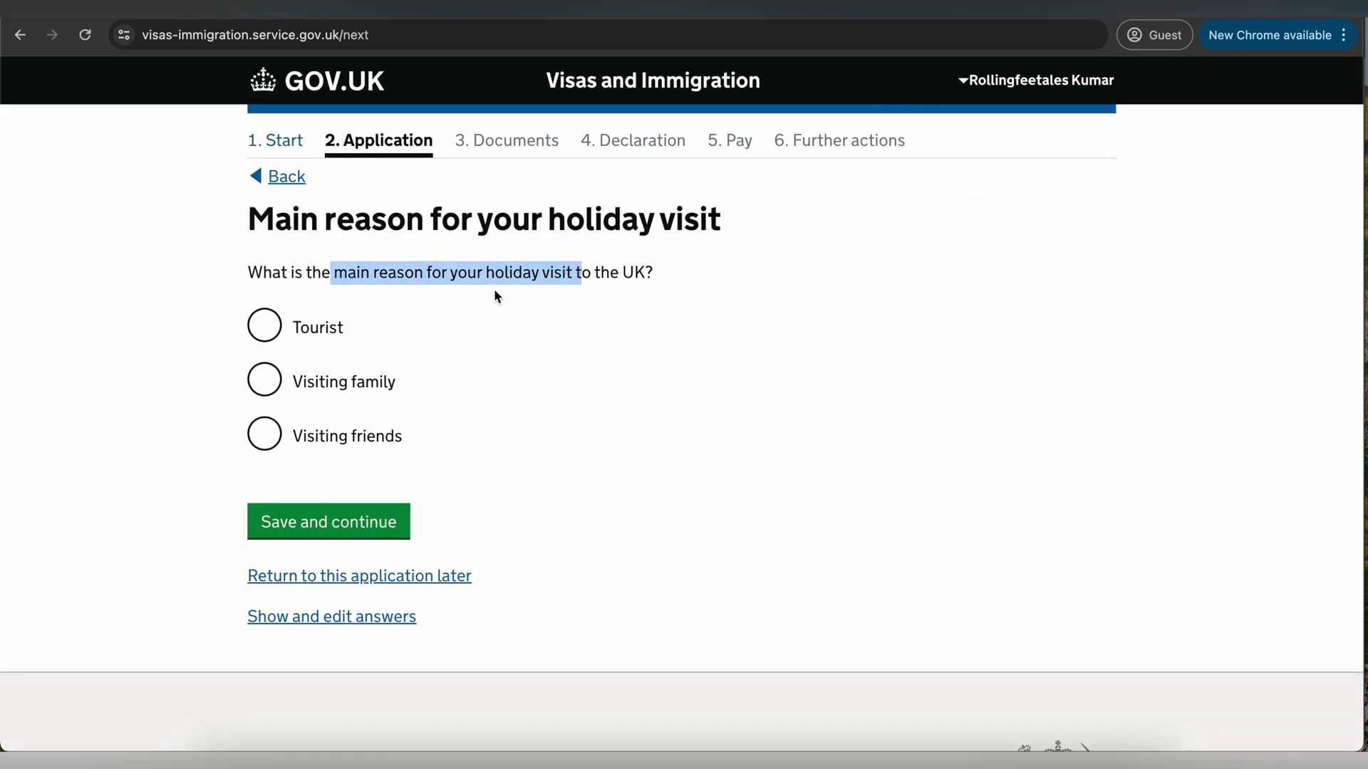
left_click(273, 327)
left_click(378, 522)
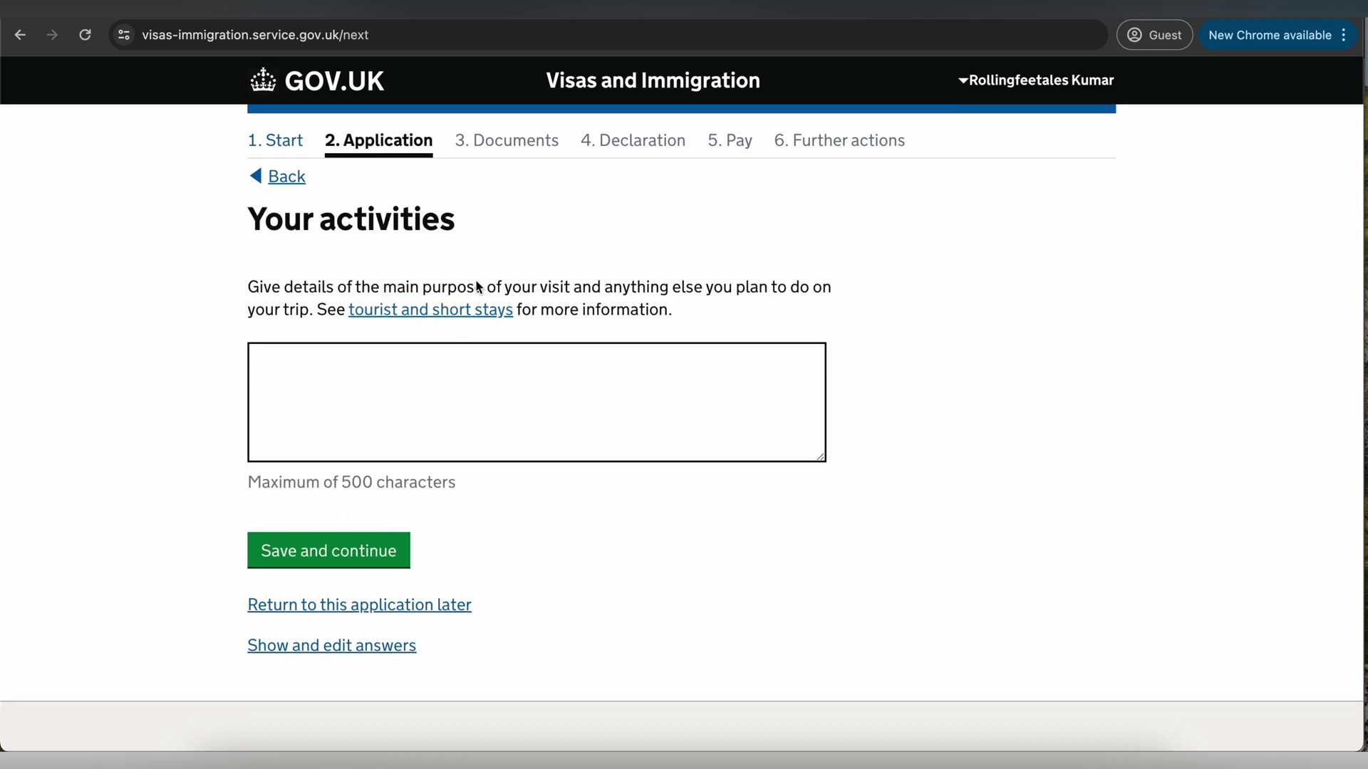
- Describe the trip as travelling with my wife to visit London and Scotland, and save
left_click_drag(475, 286, 726, 296)
left_click(323, 404)
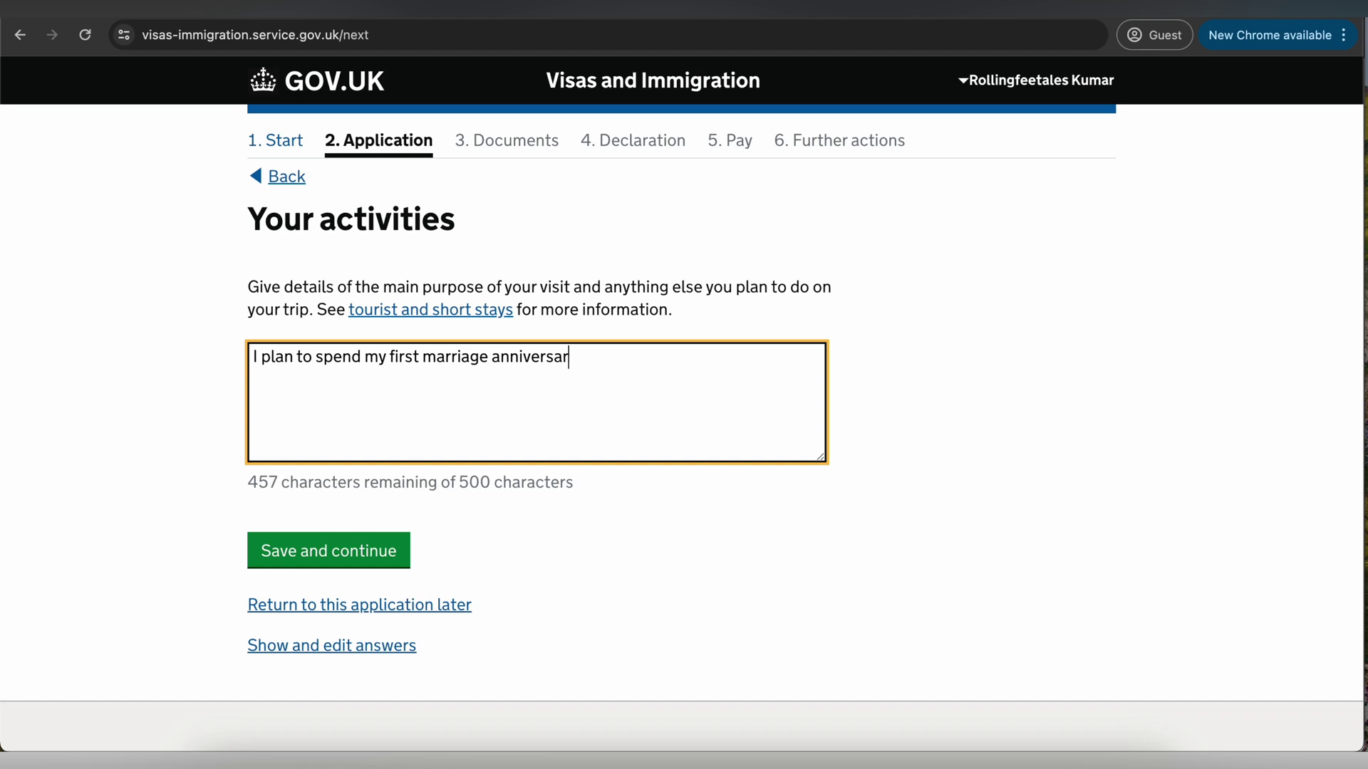
type("K.")
key("Return")
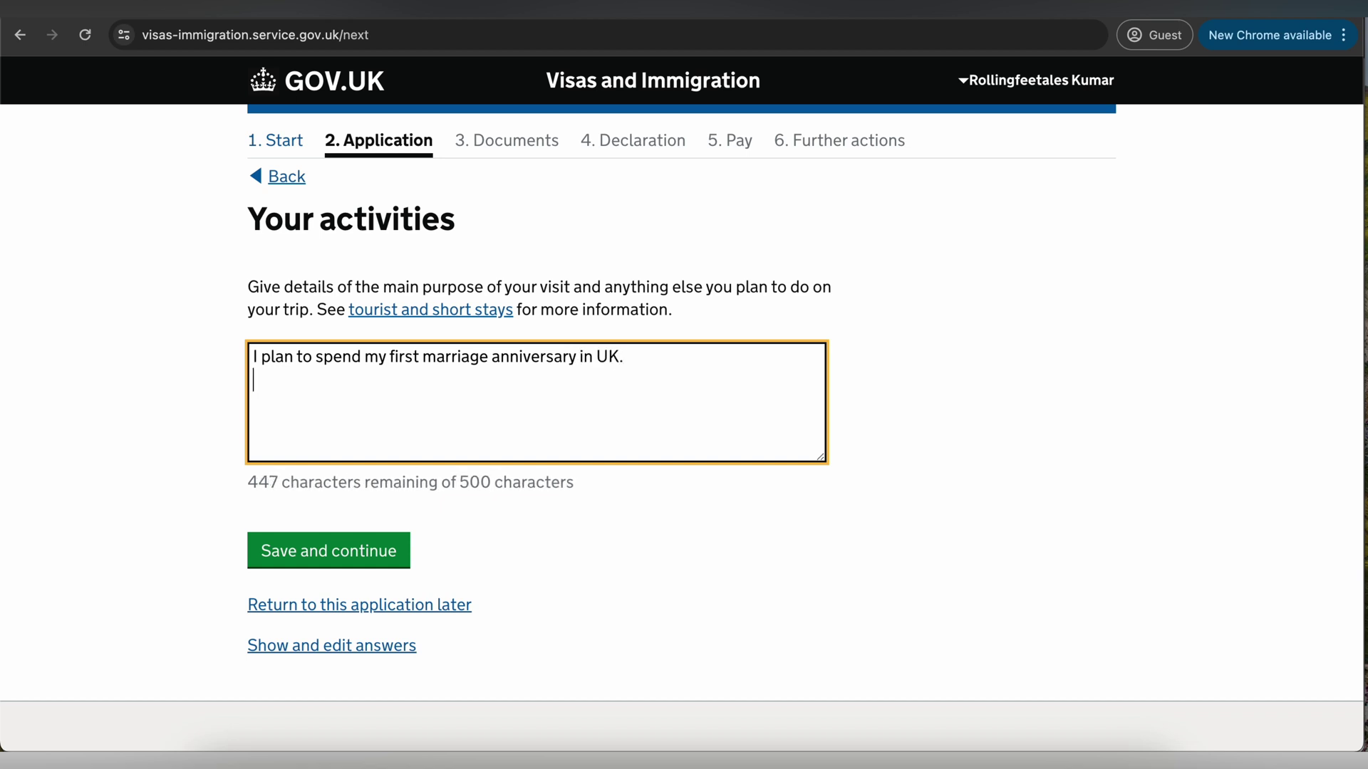
type("I plan")
key("BackSpace")
key("BackSpace")
key("BackSpace")
key("BackSpace")
type("a")
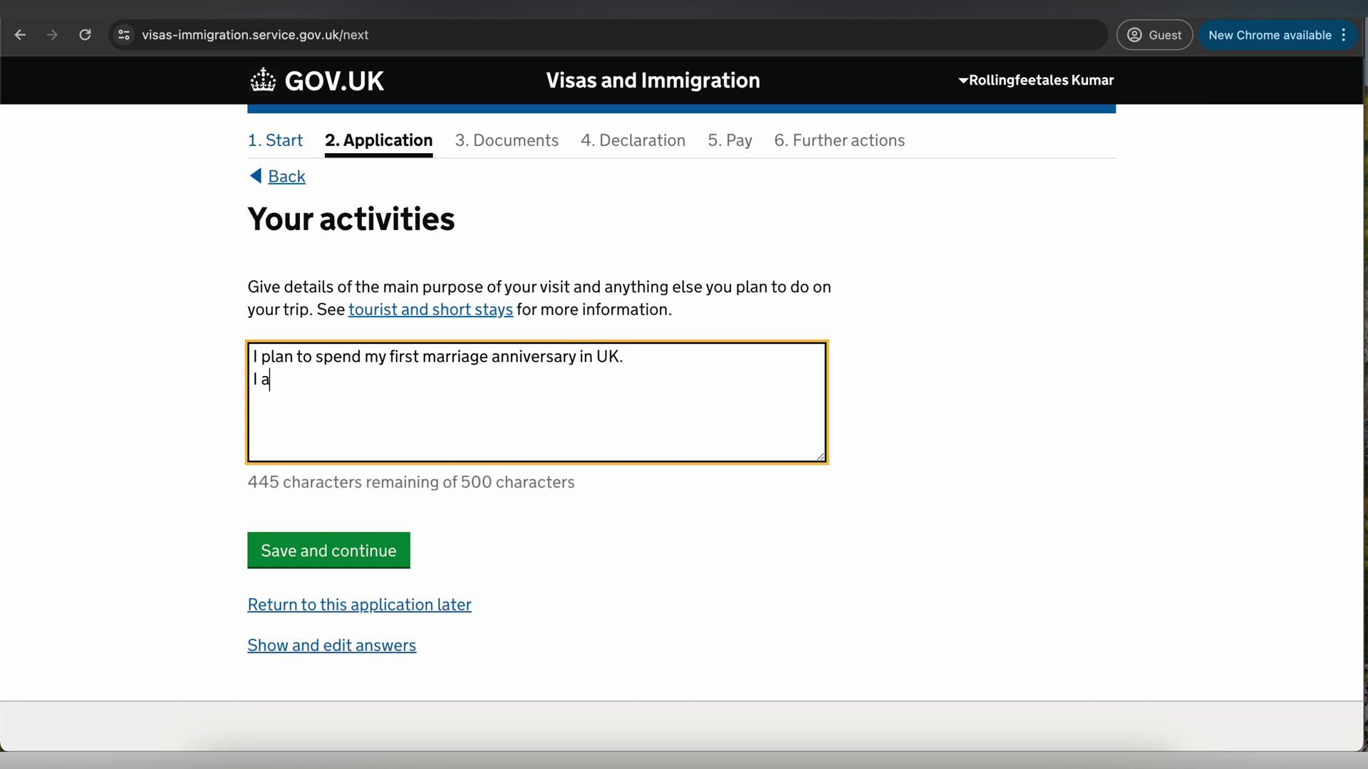
type("long with my wi")
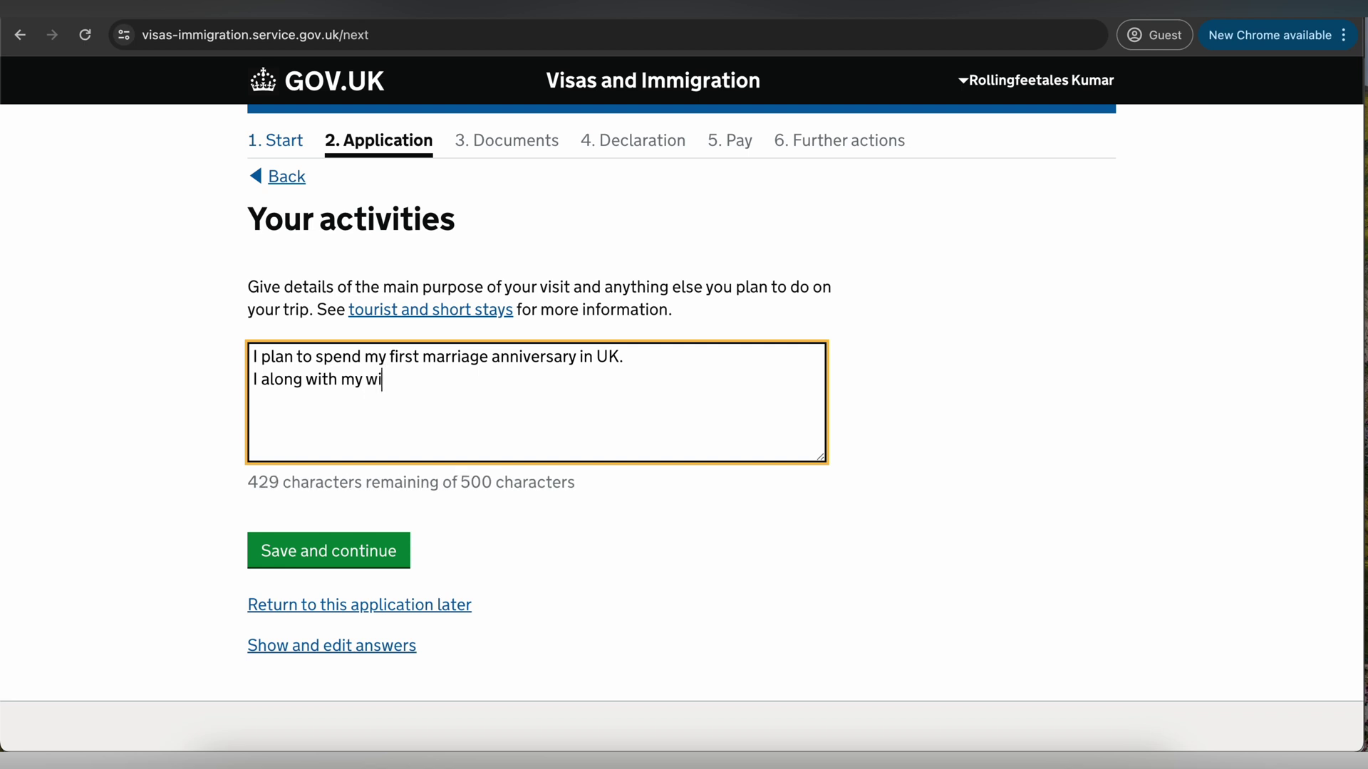
type("fe plan to visi")
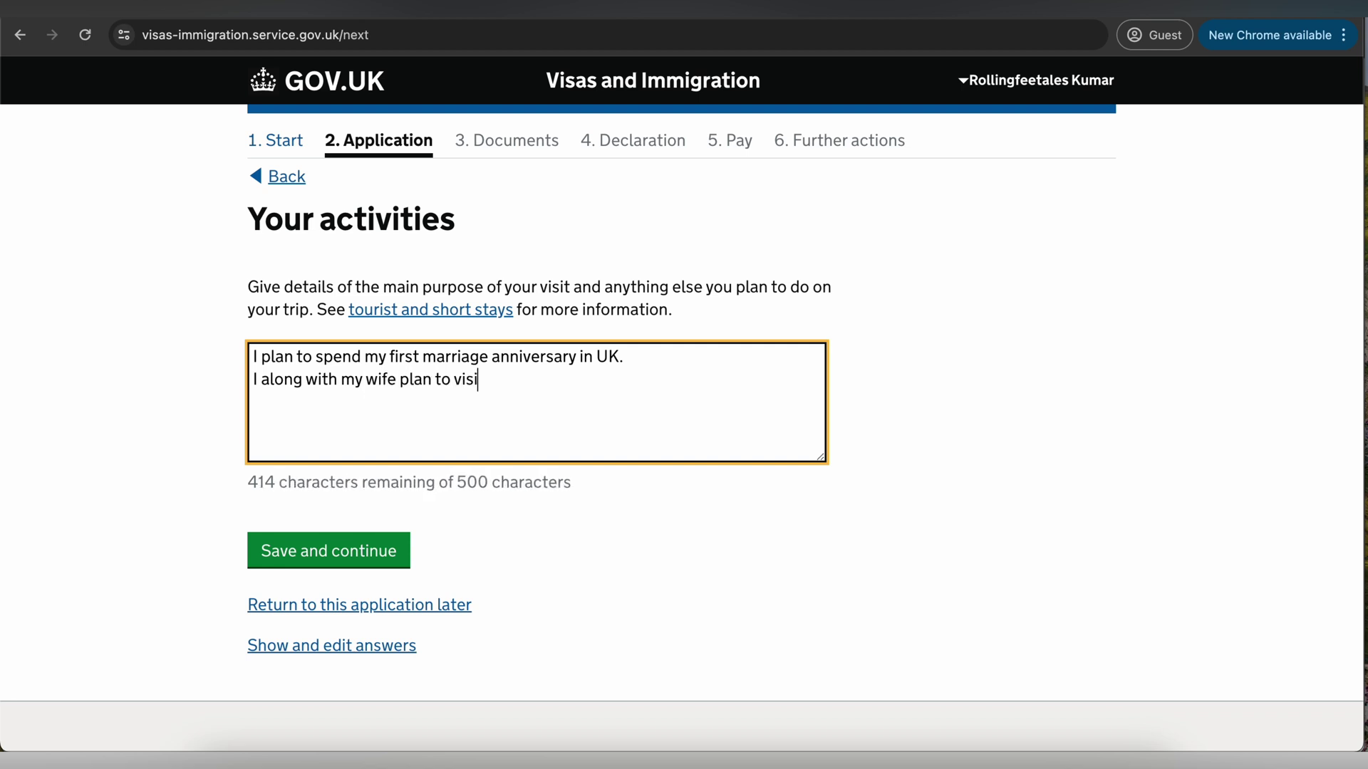
type("t London,")
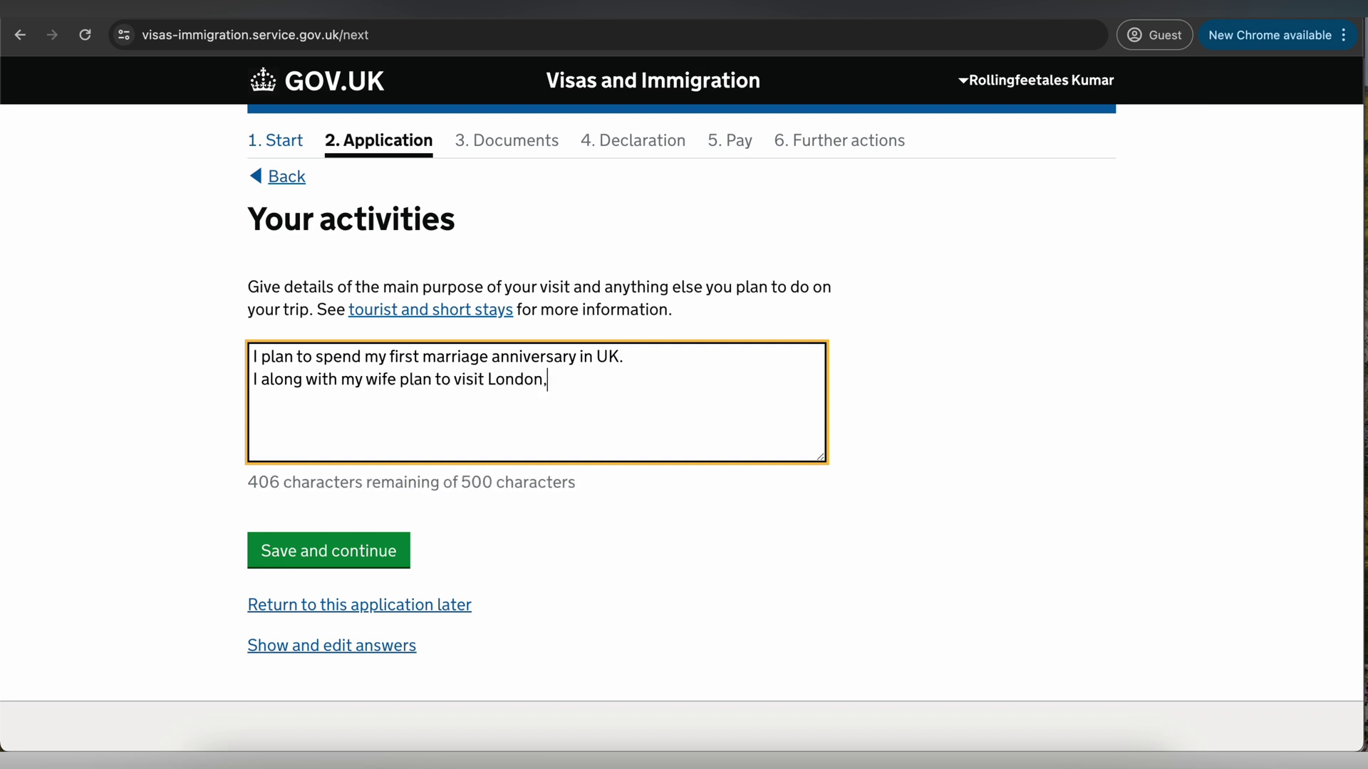
type(" Scotland")
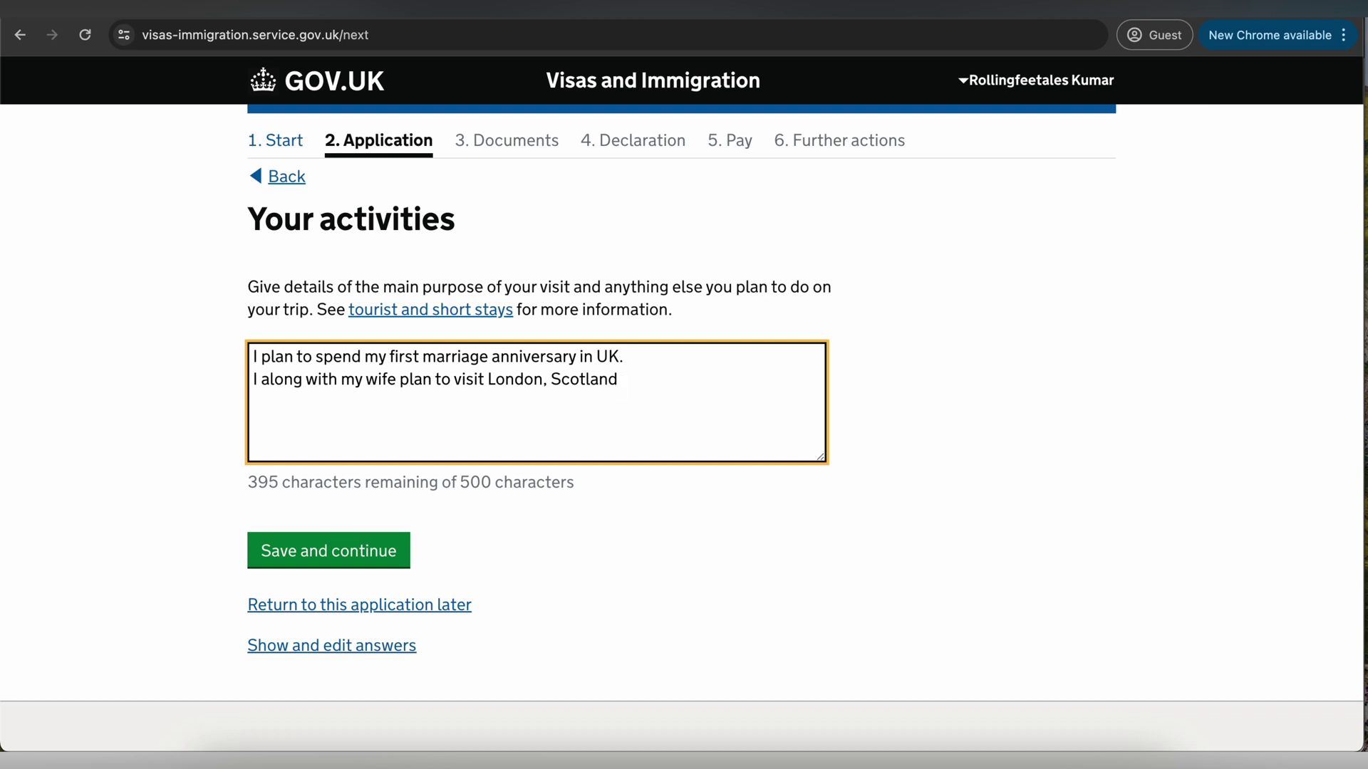
key("BackSpace")
type(".")
left_click(274, 545)
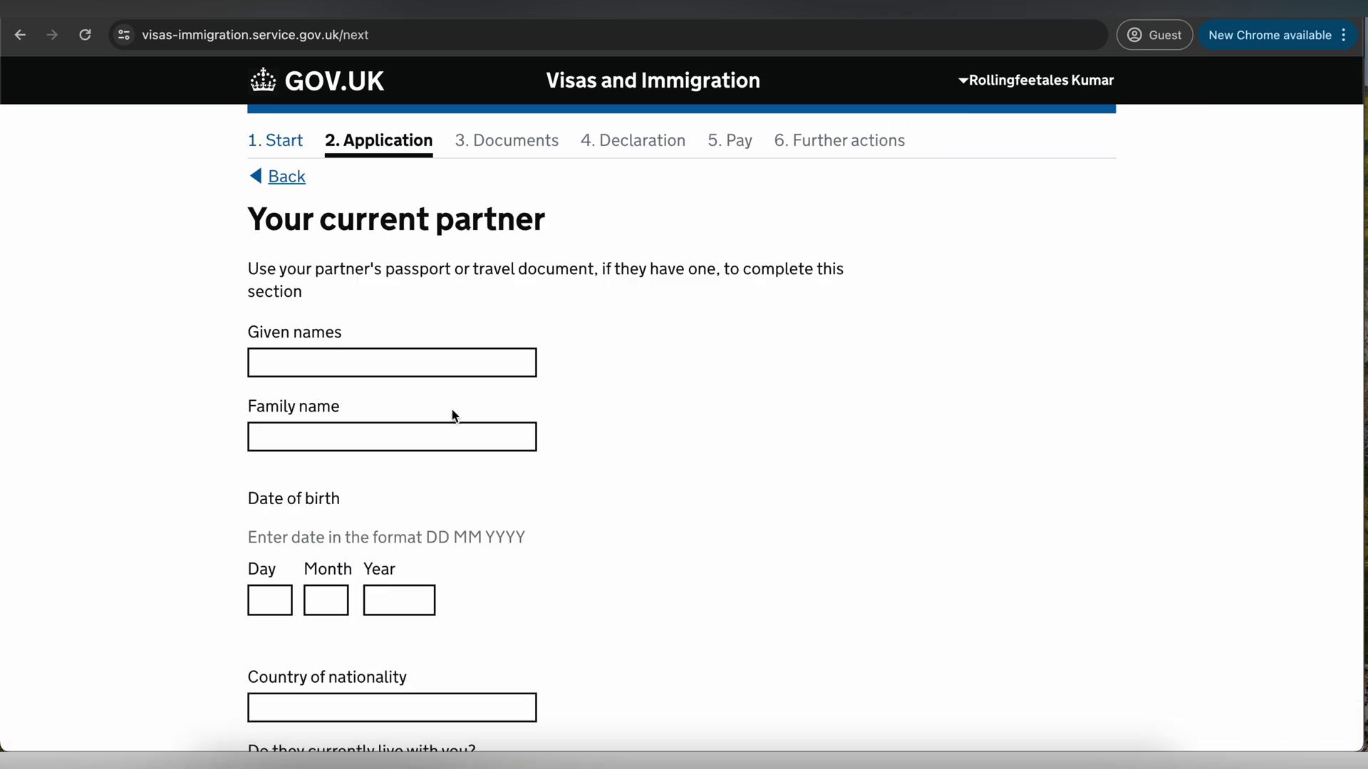
left_click_drag(287, 273, 562, 277)
left_click(401, 364)
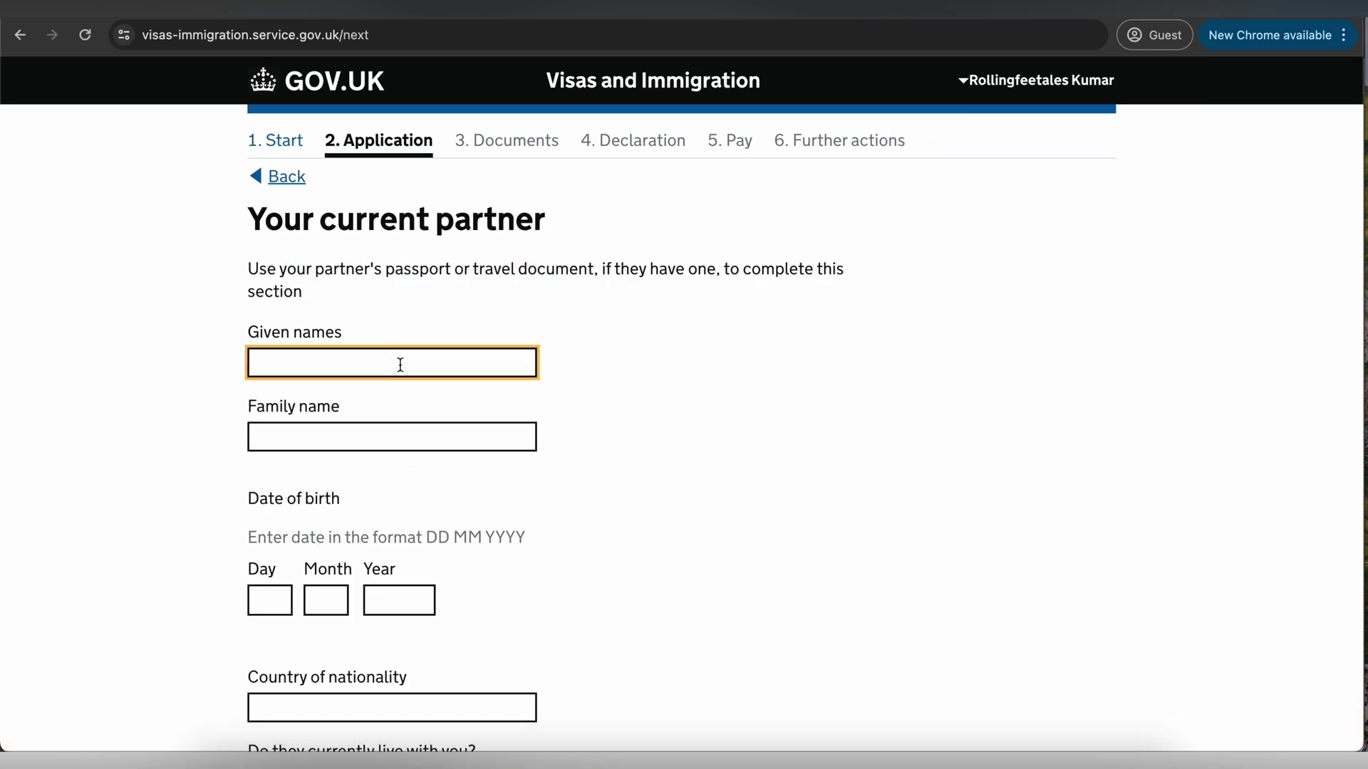
type("Sushmita Sen")
left_click(344, 443)
type("Sen")
left_click(275, 600)
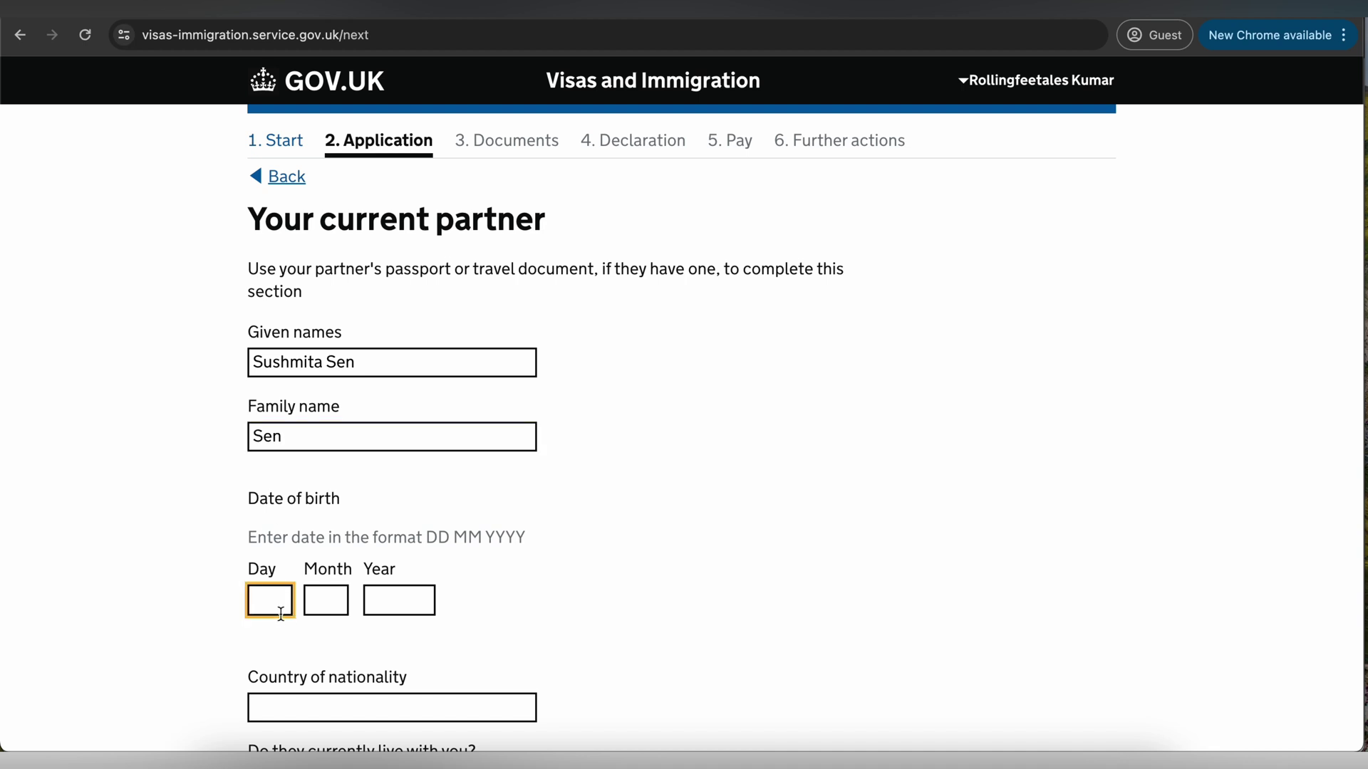
type("21")
key("Tab")
type("12")
key("Tab")
type("2002")
- Set partner nationality India, living with you and travelling too, add their passport number, and submit
scroll(683, 399, "down", 3)
scroll(401, 399, "down", 2)
left_click(401, 307)
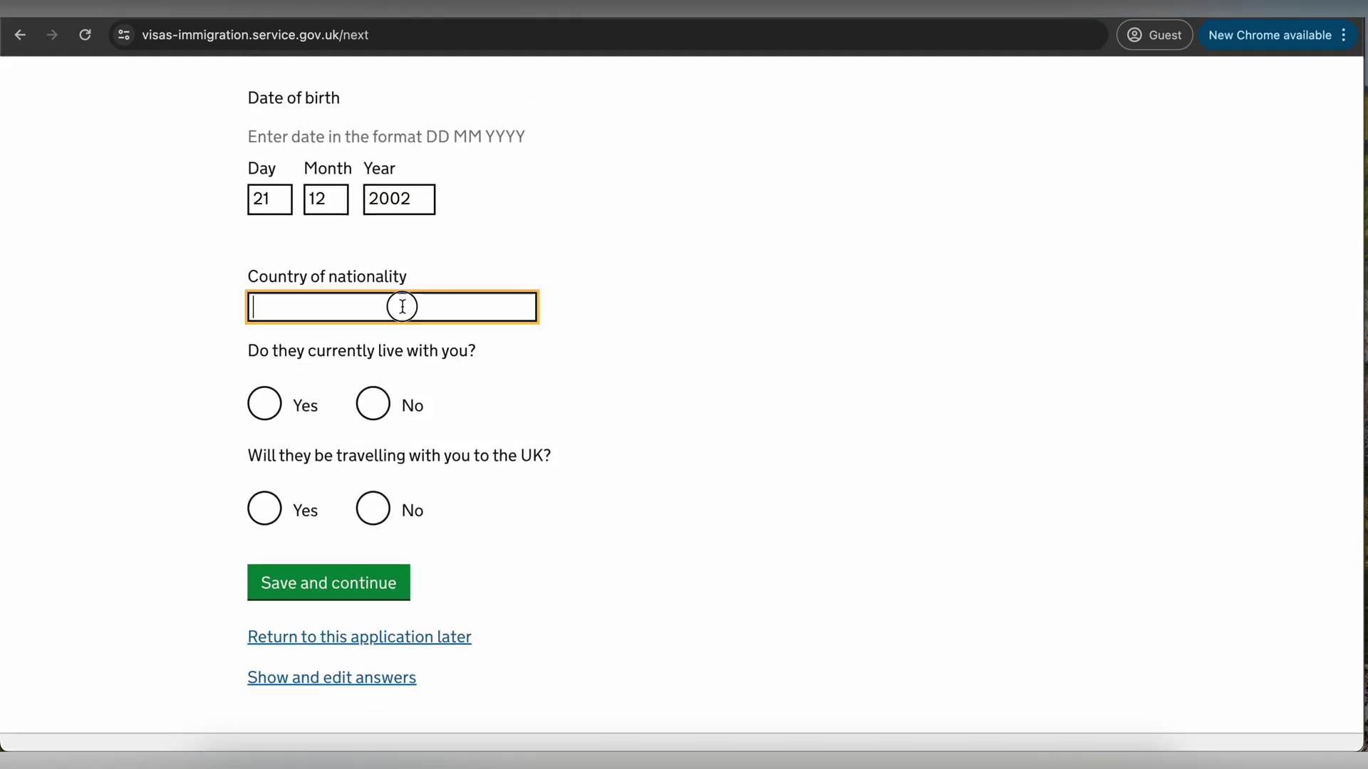
type("Indi")
left_click(401, 338)
left_click(269, 405)
left_click(264, 510)
scroll(349, 574, "down", 1)
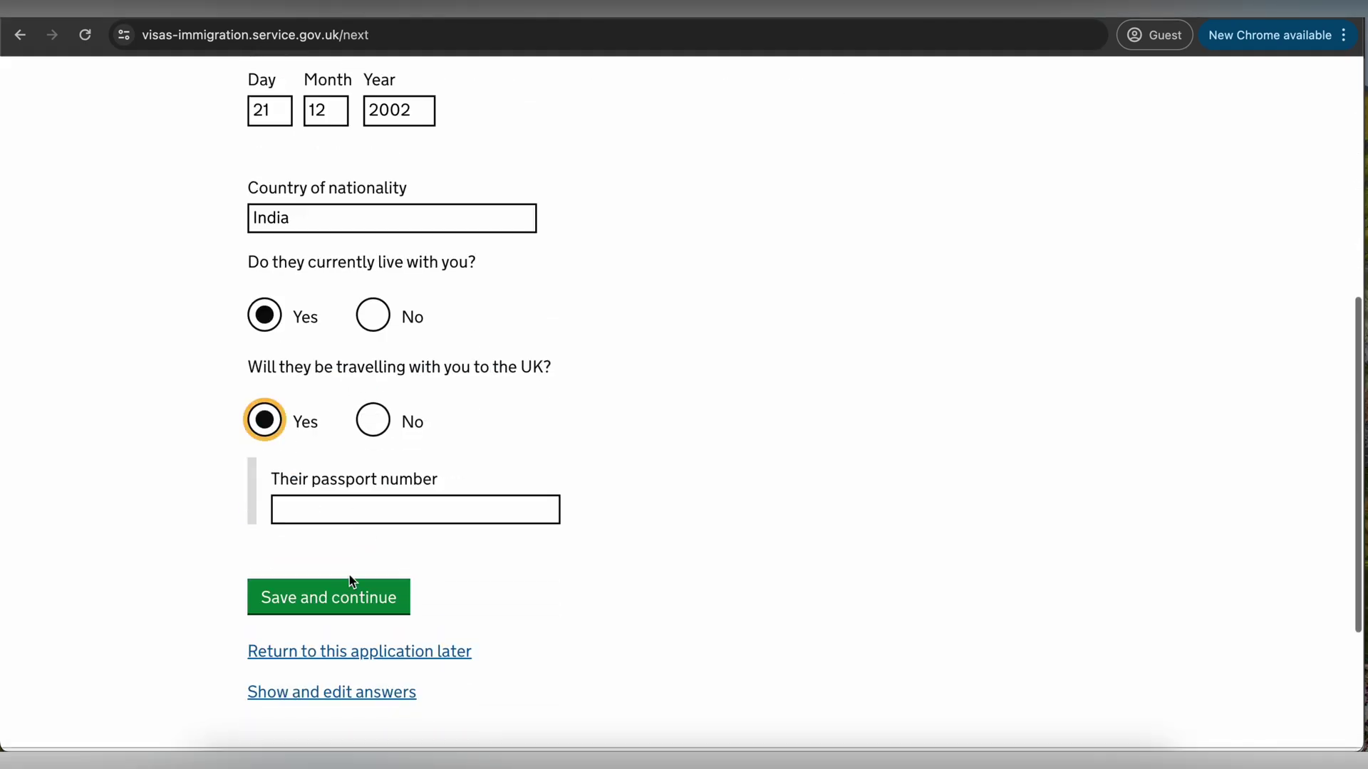
left_click(472, 513)
type("Z1234567")
key("Return")
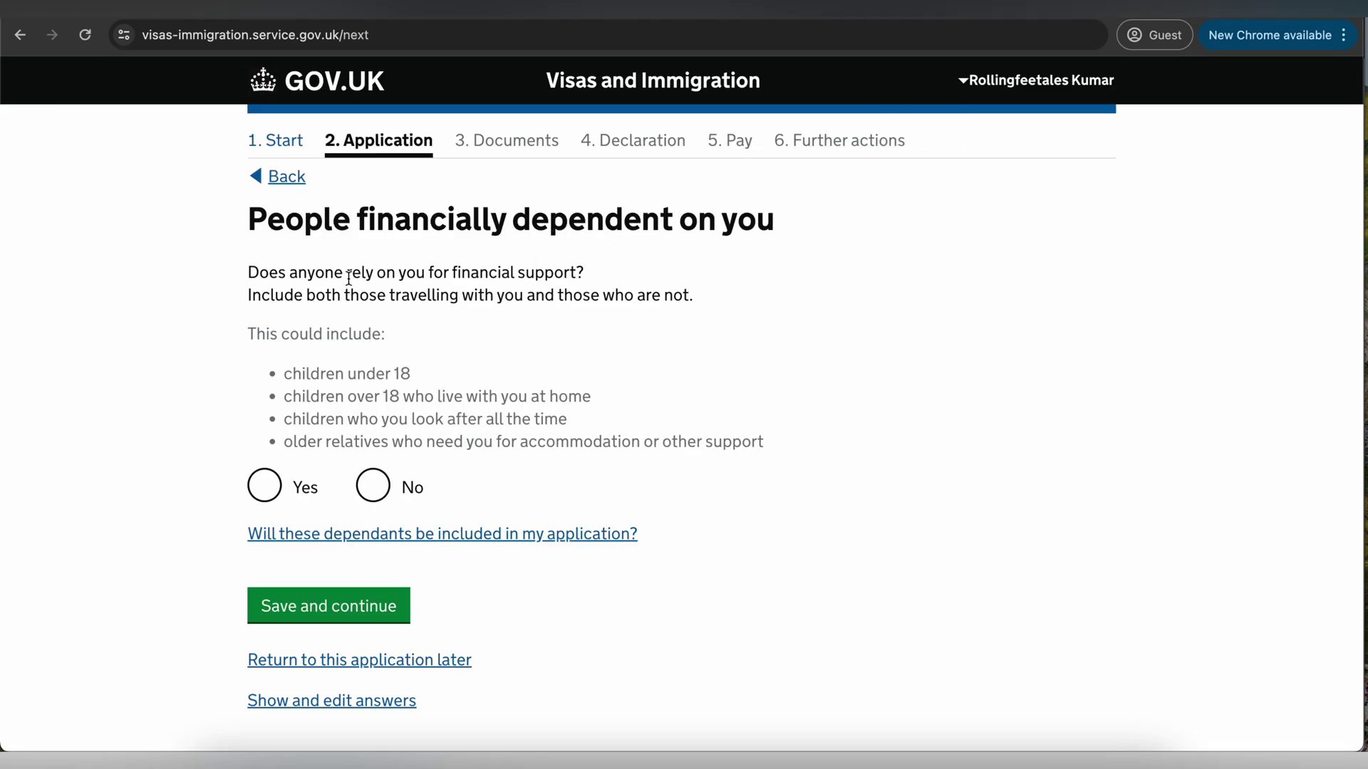
- Answer No to anyone relying on you financially and continue
left_click_drag(335, 273, 541, 280)
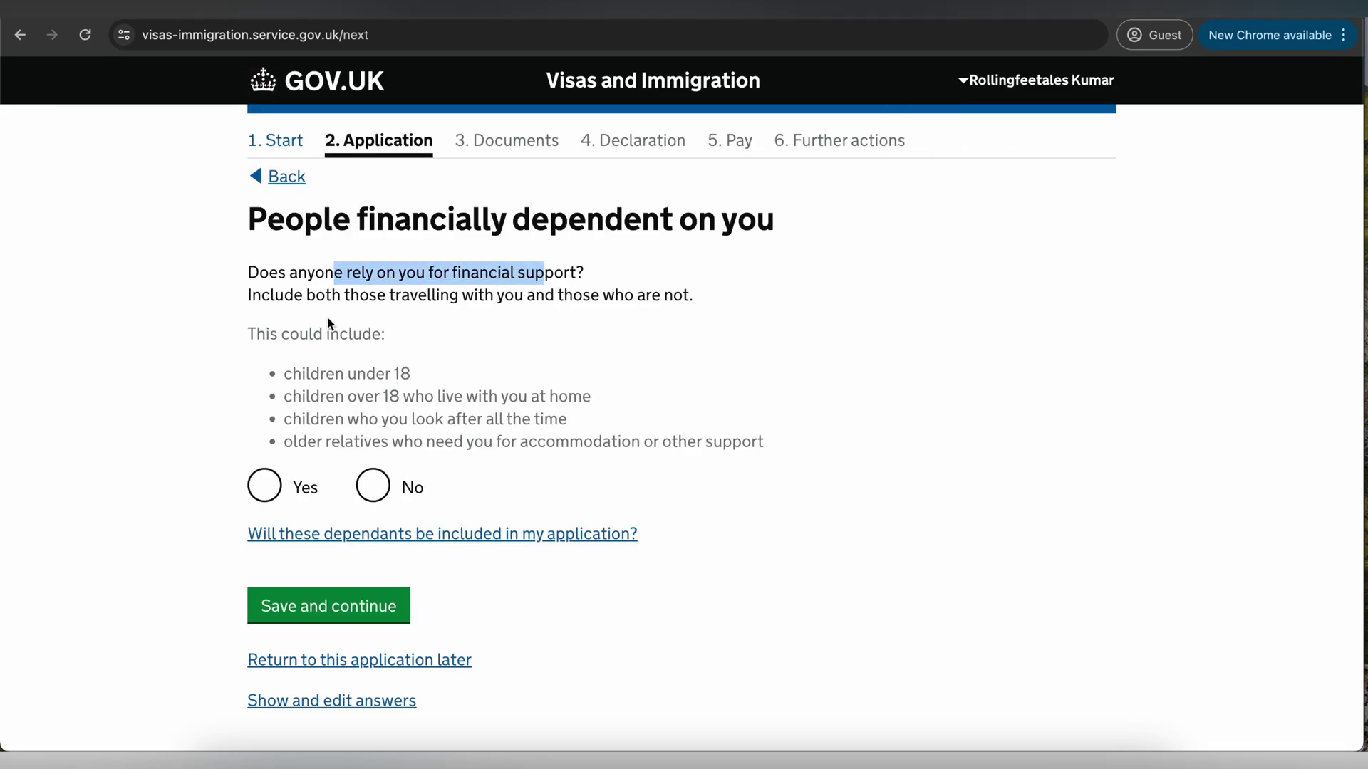
left_click_drag(330, 302, 631, 305)
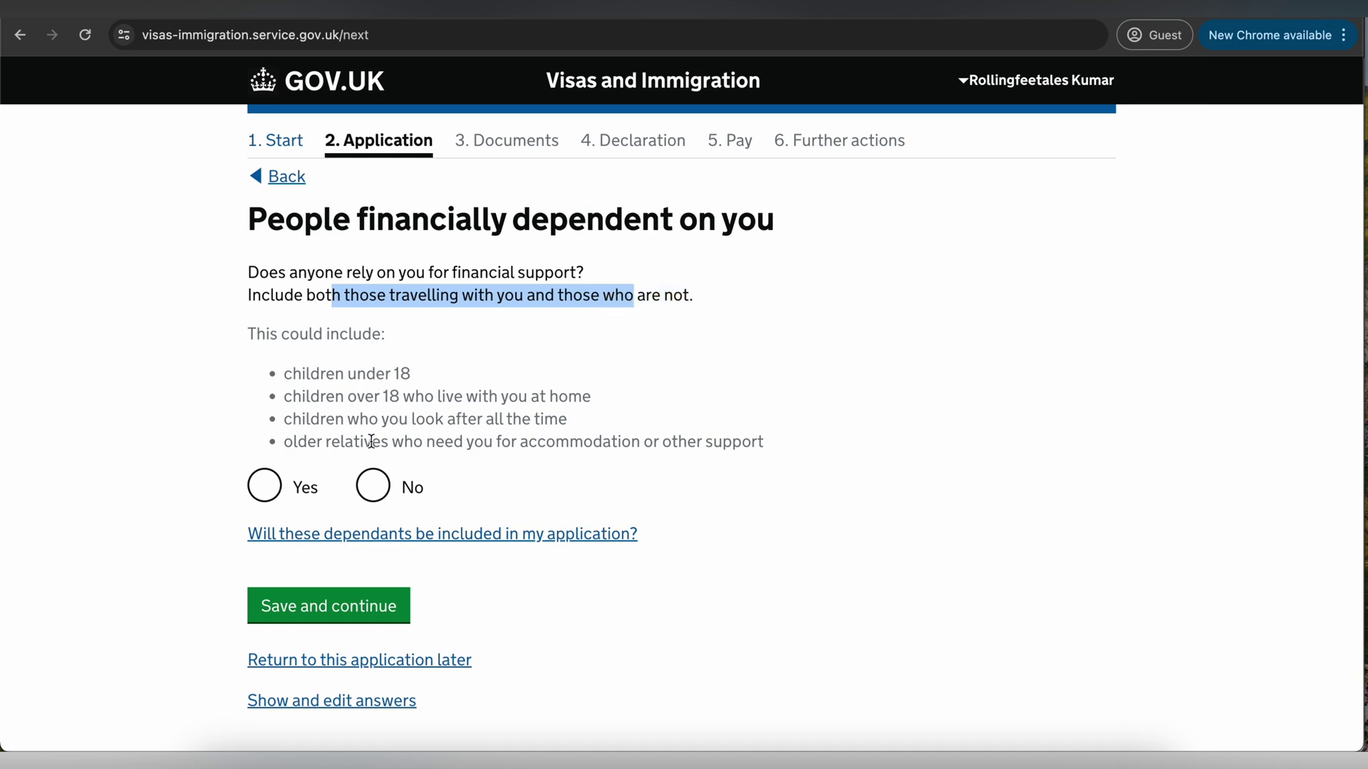
left_click(381, 493)
scroll(456, 478, "down", 2)
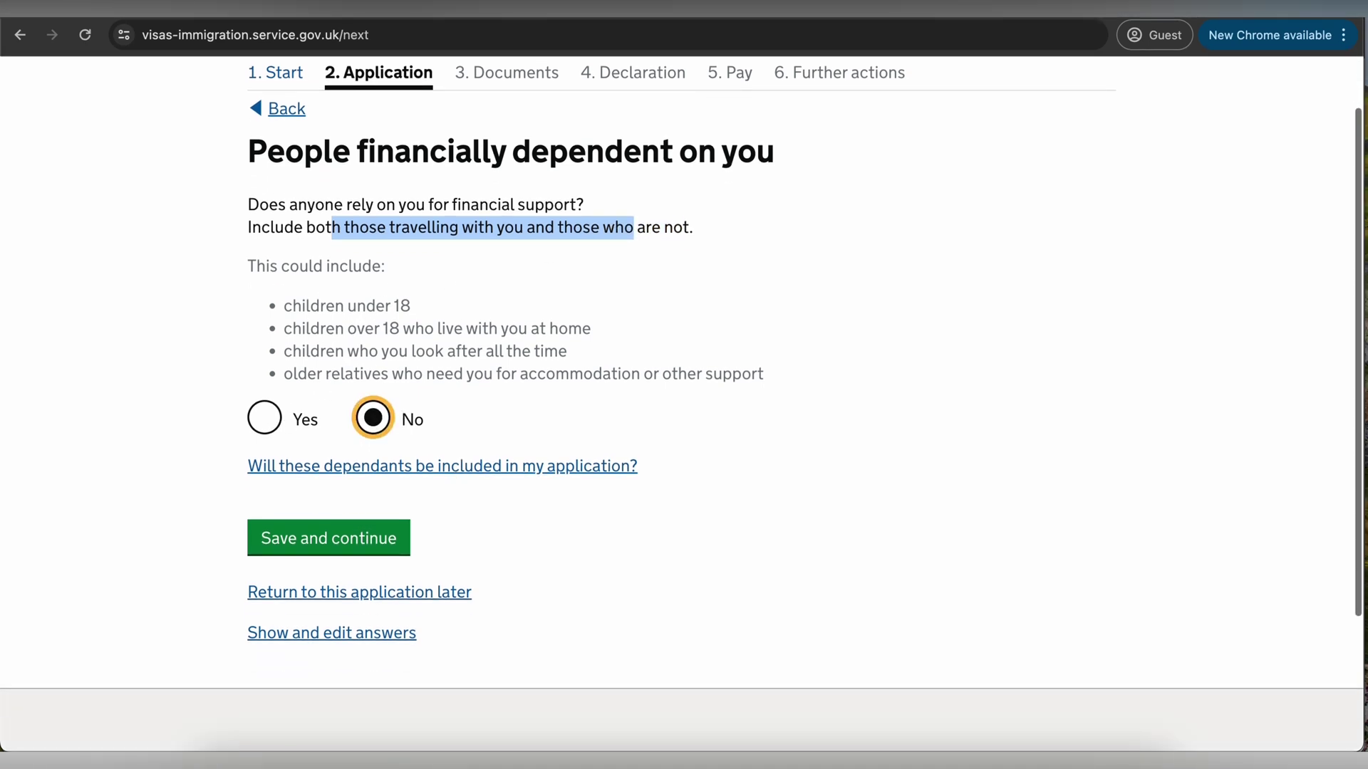
left_click(330, 545)
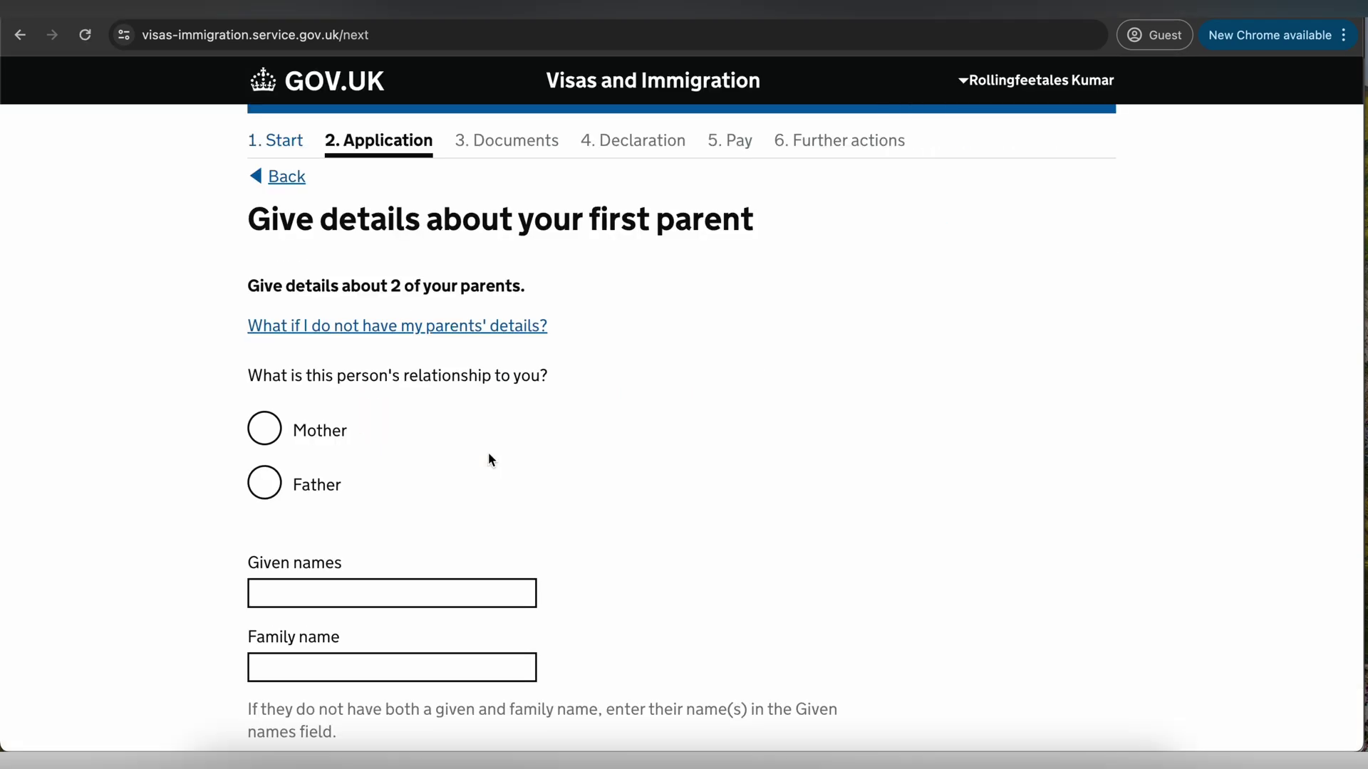
- Mark the first parent as Mother and enter her given and family names
scroll(489, 454, "down", 2)
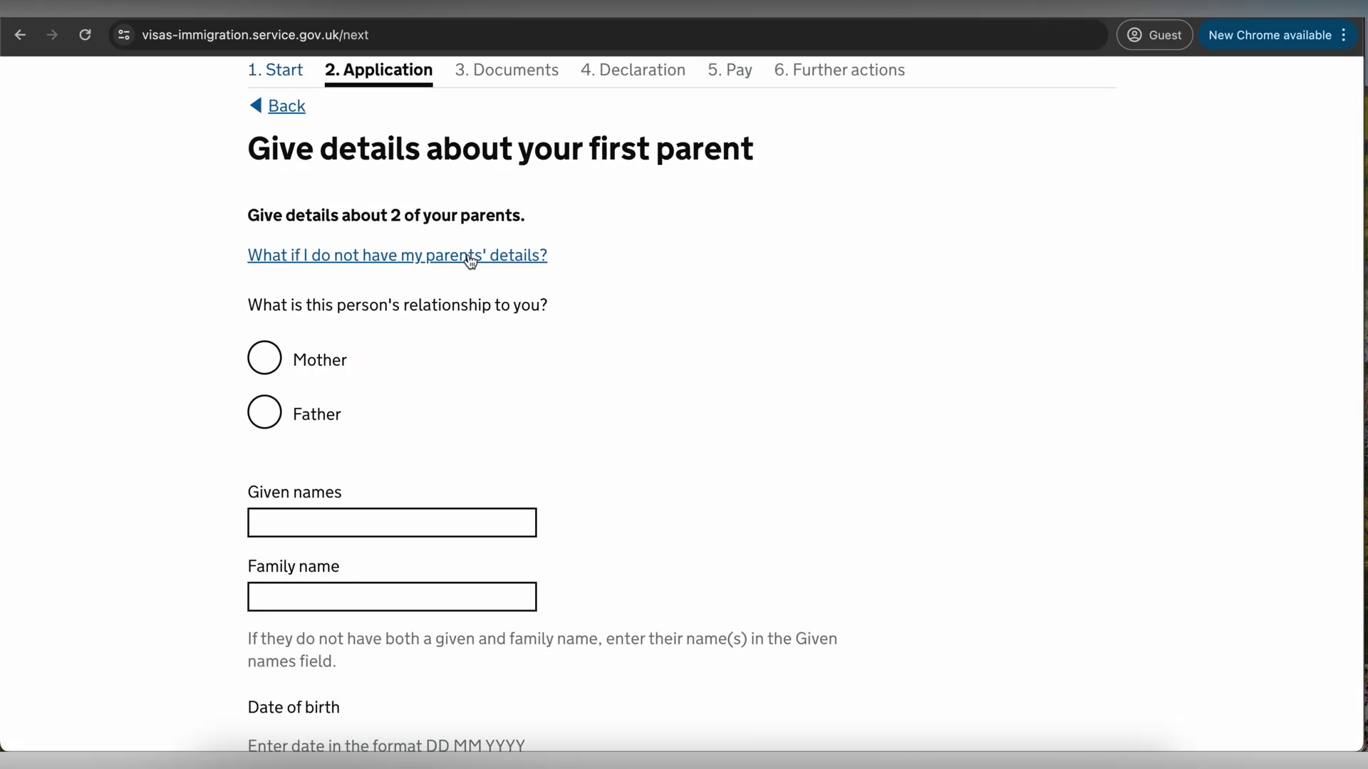
scroll(399, 299, "down", 1)
left_click(360, 329)
scroll(442, 318, "down", 6)
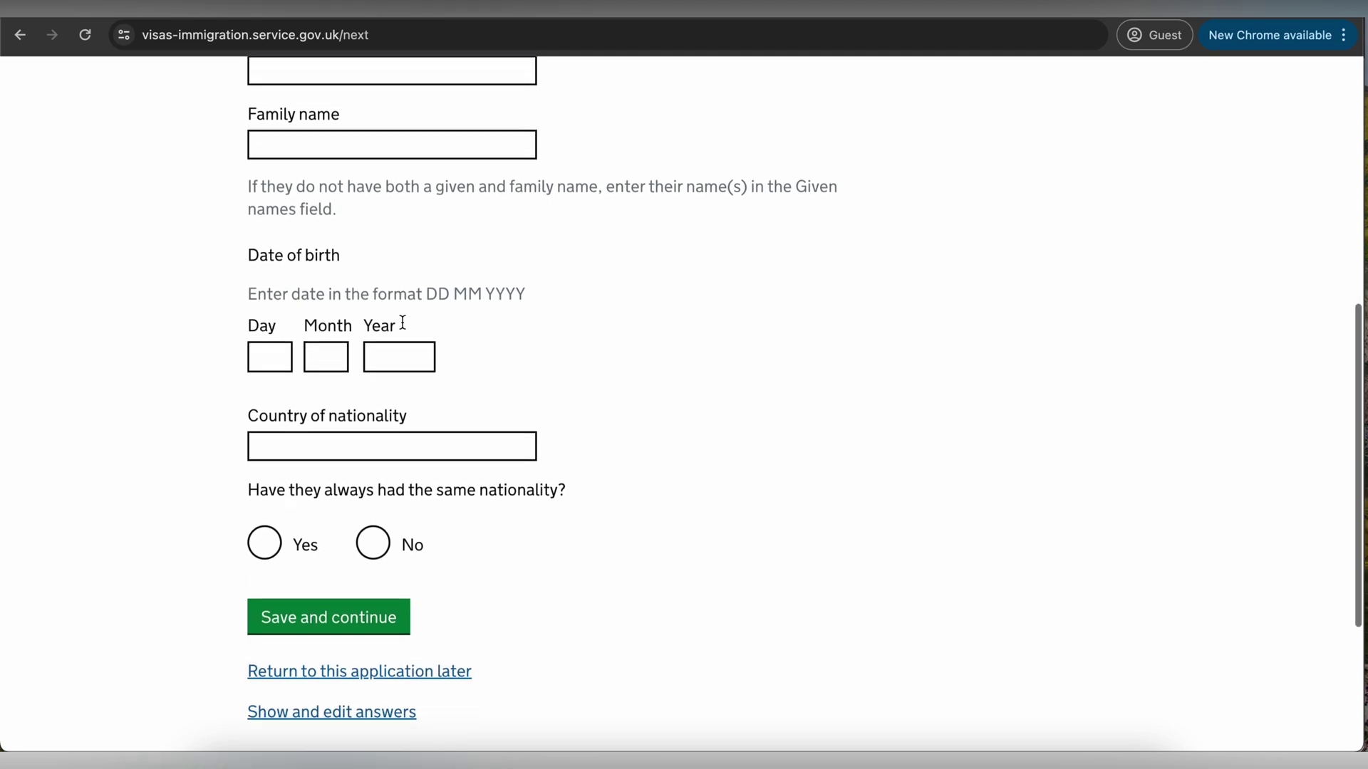
scroll(402, 322, "up", 6)
scroll(400, 315, "down", 2)
left_click(338, 407)
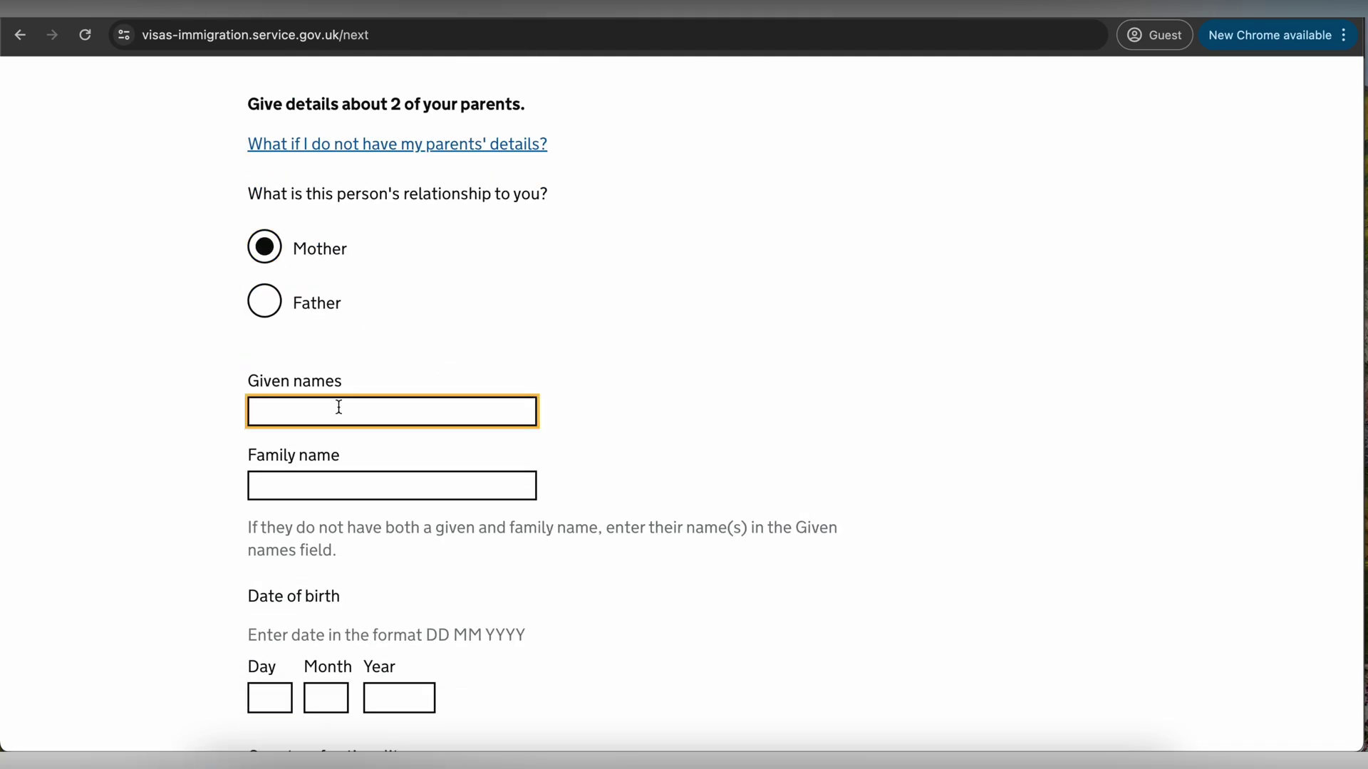
type("Maria Doe")
left_click(269, 479)
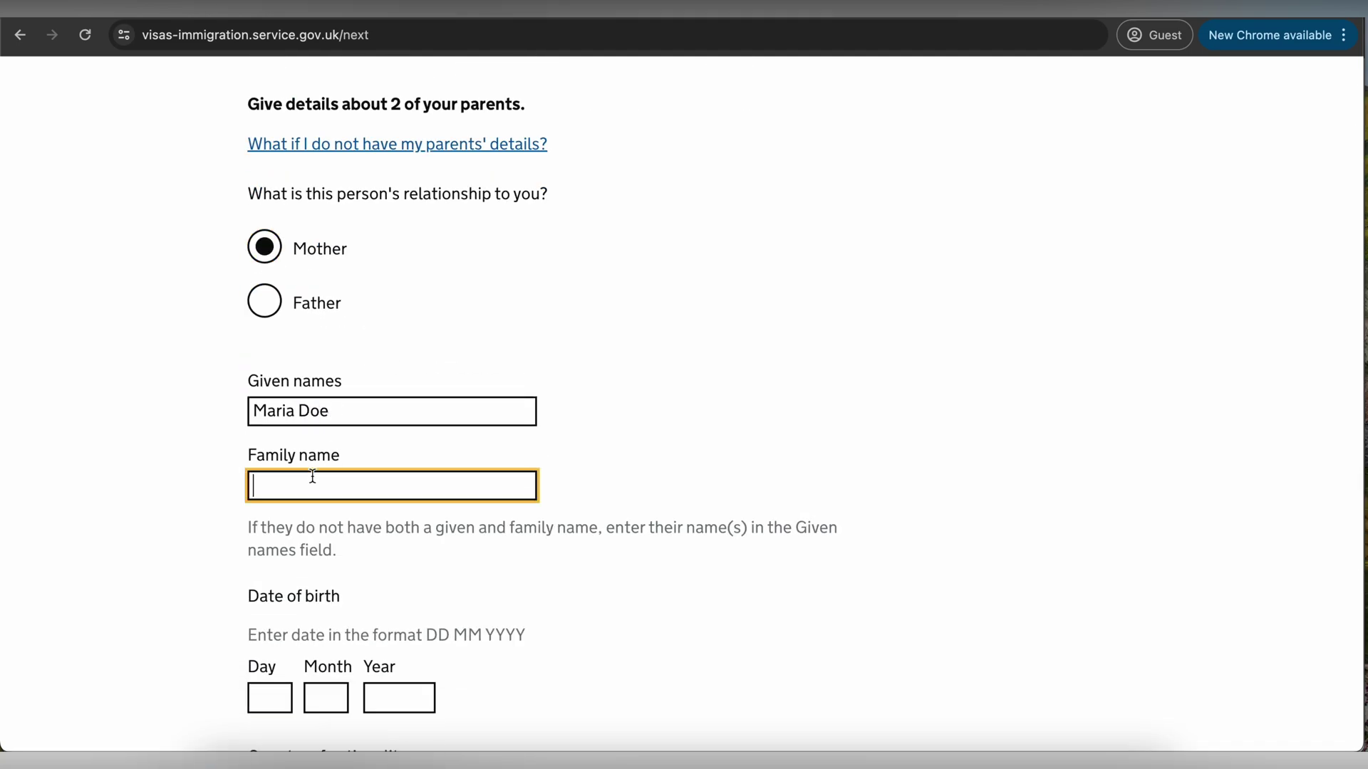
type("Doe")
- Enter birth date 12 12 1988 and nationality India, answer the nationality question, and save
scroll(288, 545, "down", 3)
left_click(289, 545)
type("12")
left_click(344, 542)
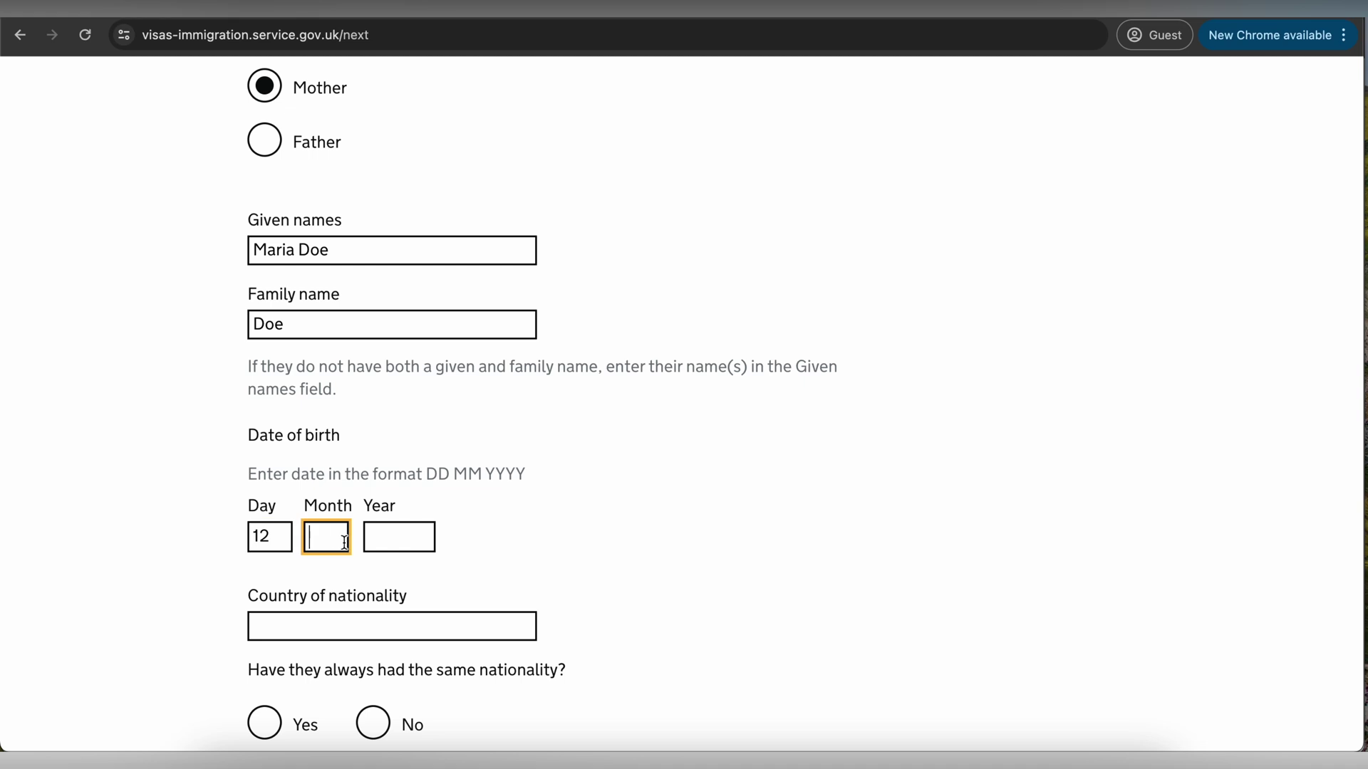
type("12")
left_click(399, 537)
type("1988")
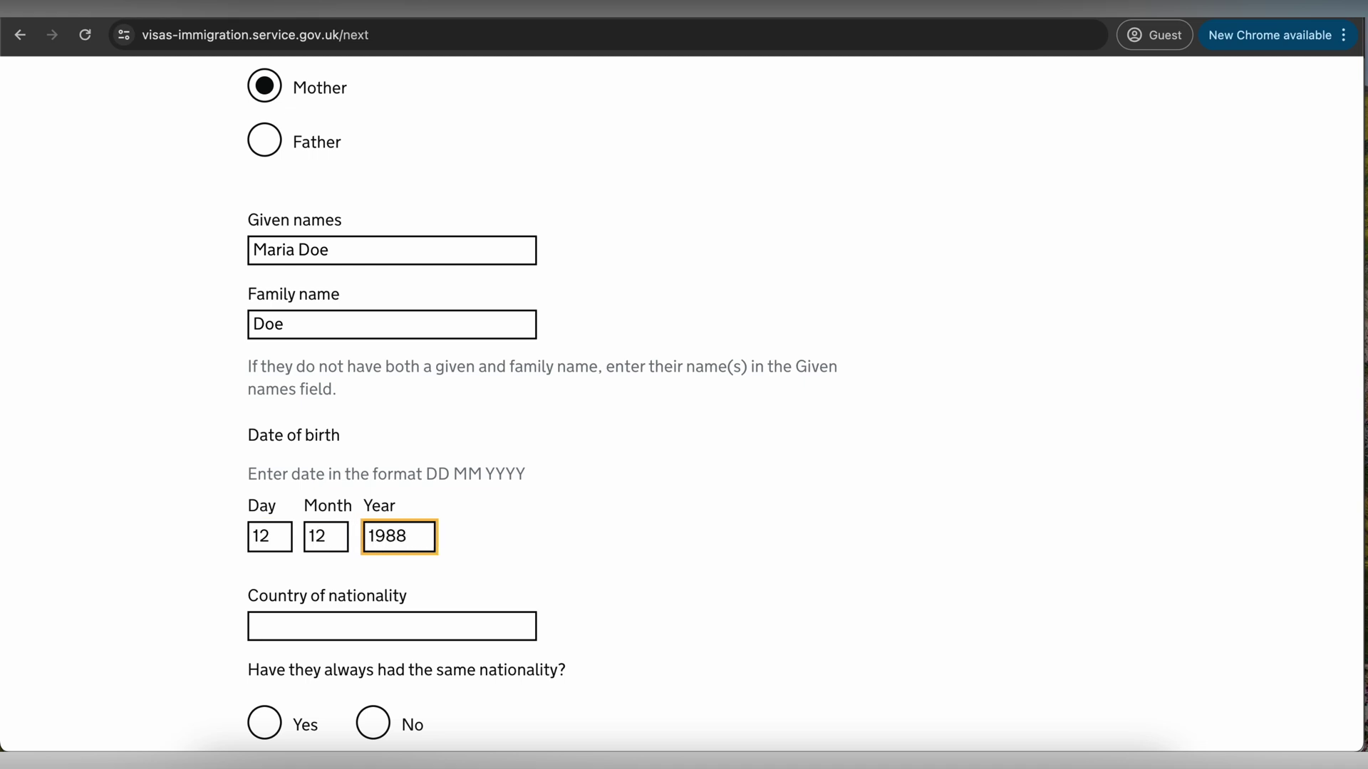
scroll(235, 499, "down", 3)
left_click(388, 464)
type("Ind")
left_click(321, 491)
scroll(214, 528, "down", 1)
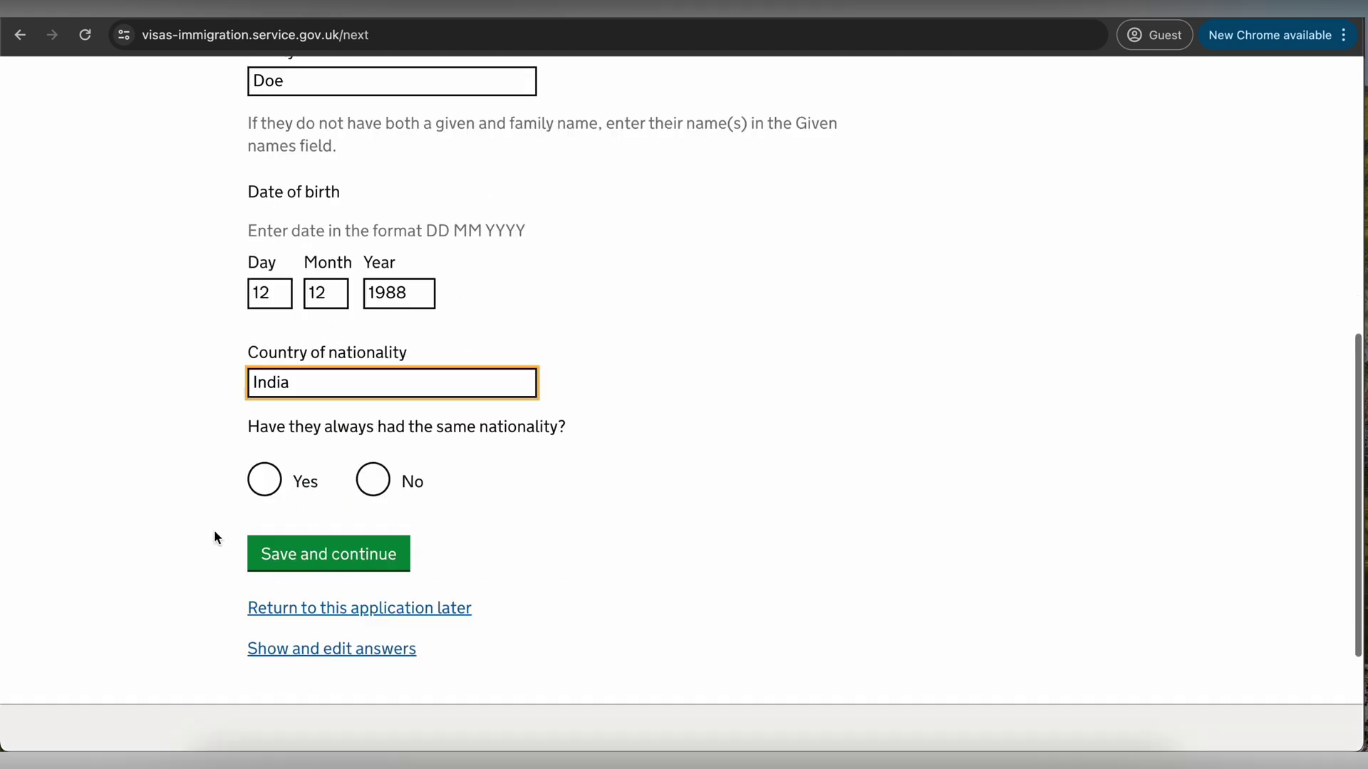
left_click(372, 479)
left_click(328, 554)
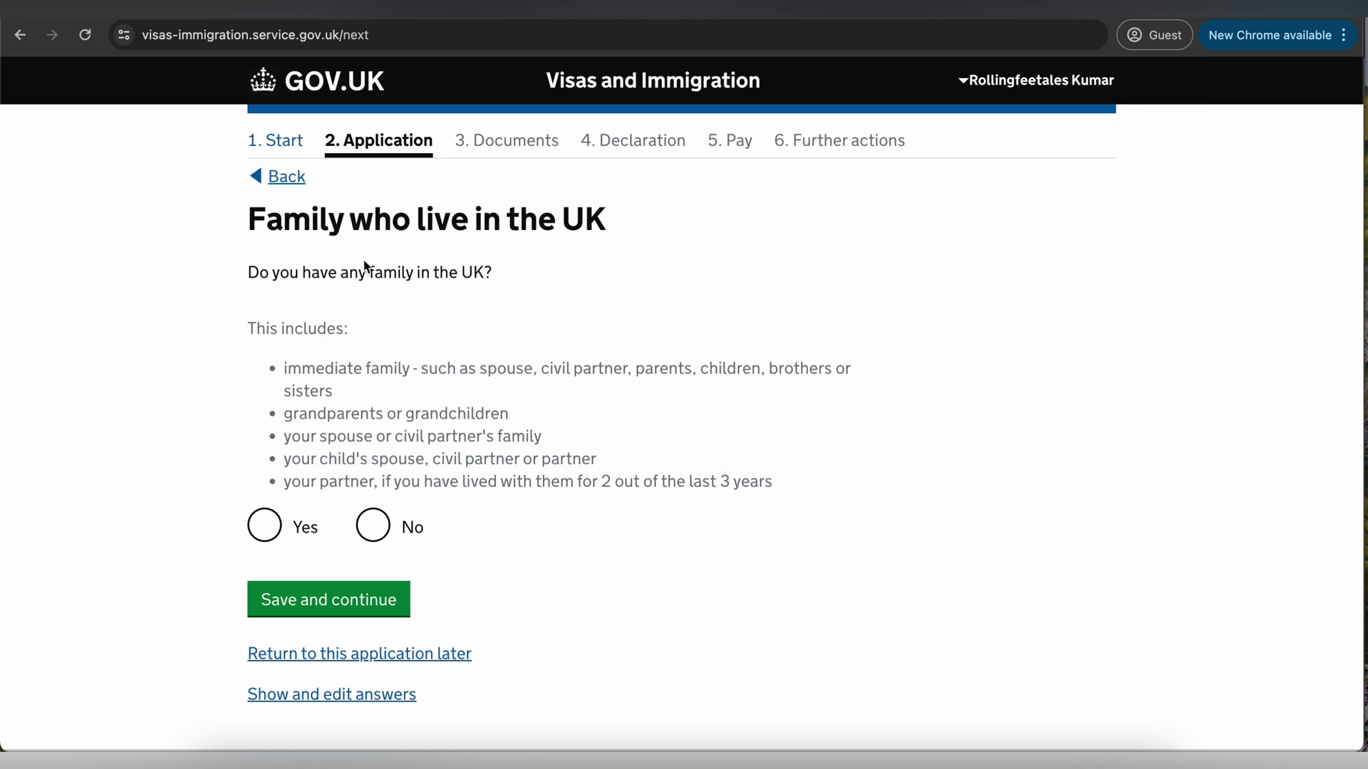
- Answer No to family in the UK, organised group travel and travelling with another person
left_click_drag(319, 278, 465, 276)
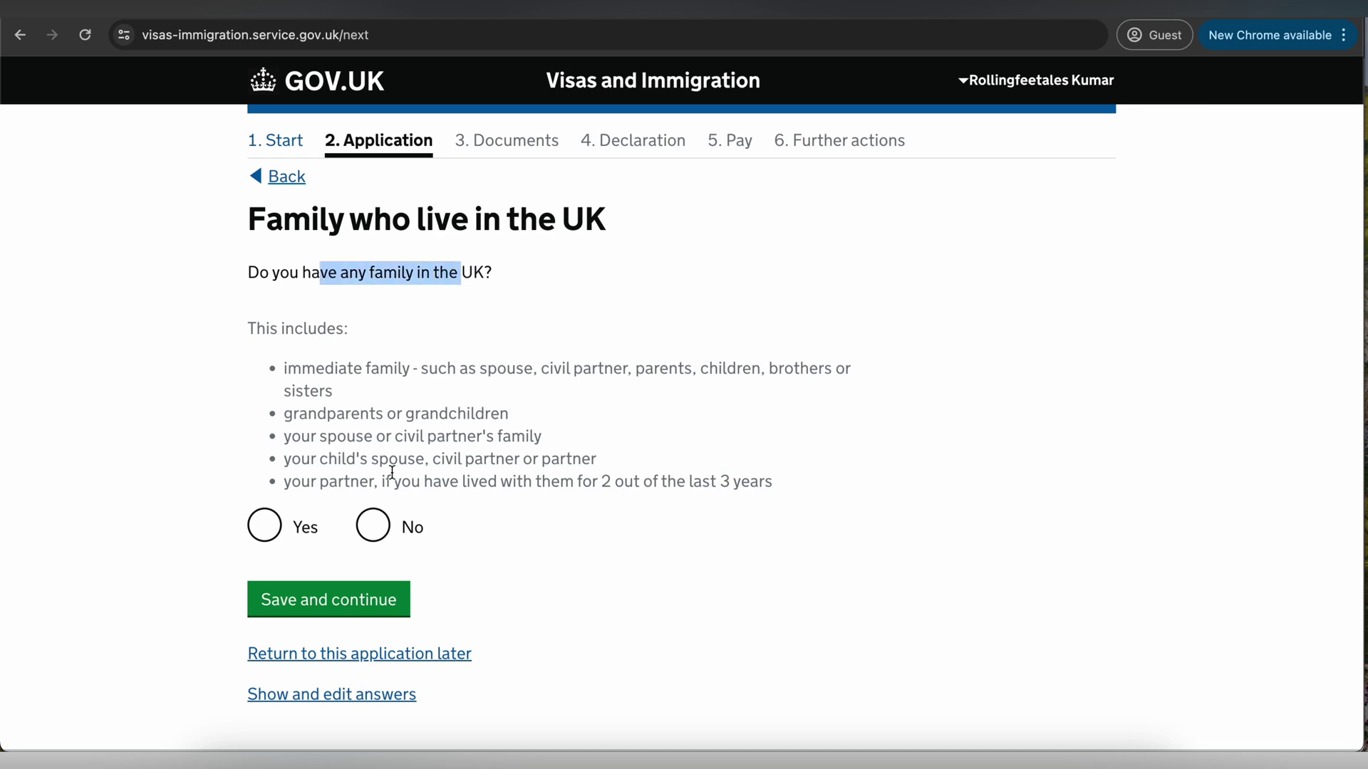
left_click(372, 525)
left_click(365, 599)
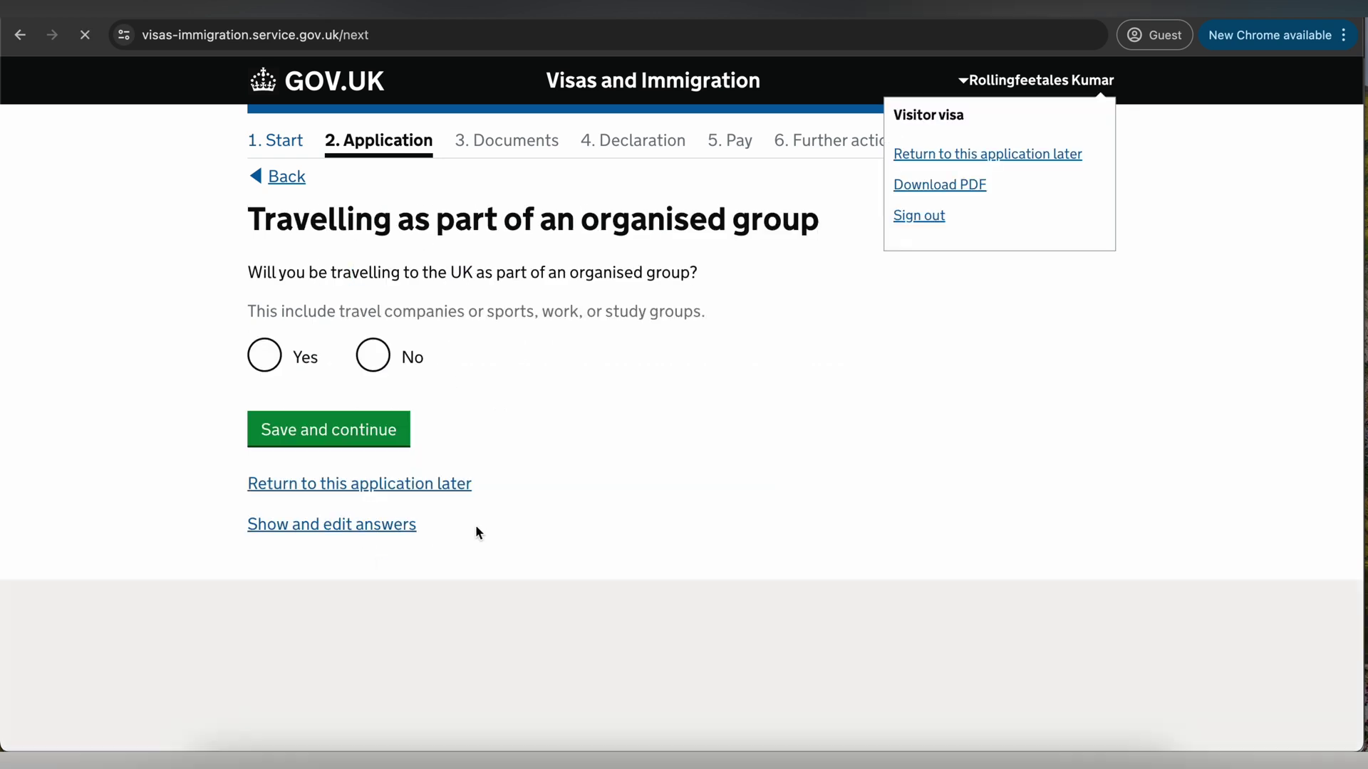
left_click(411, 220)
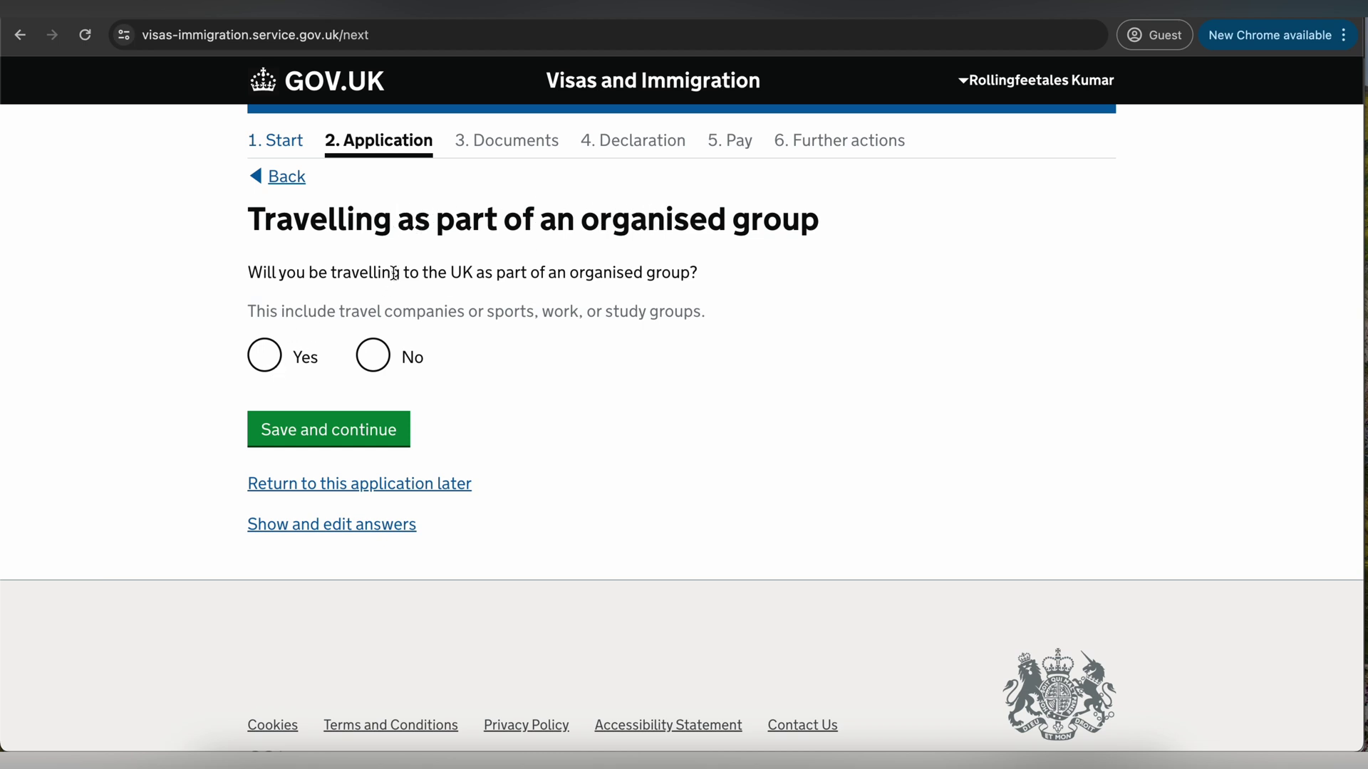
left_click(374, 363)
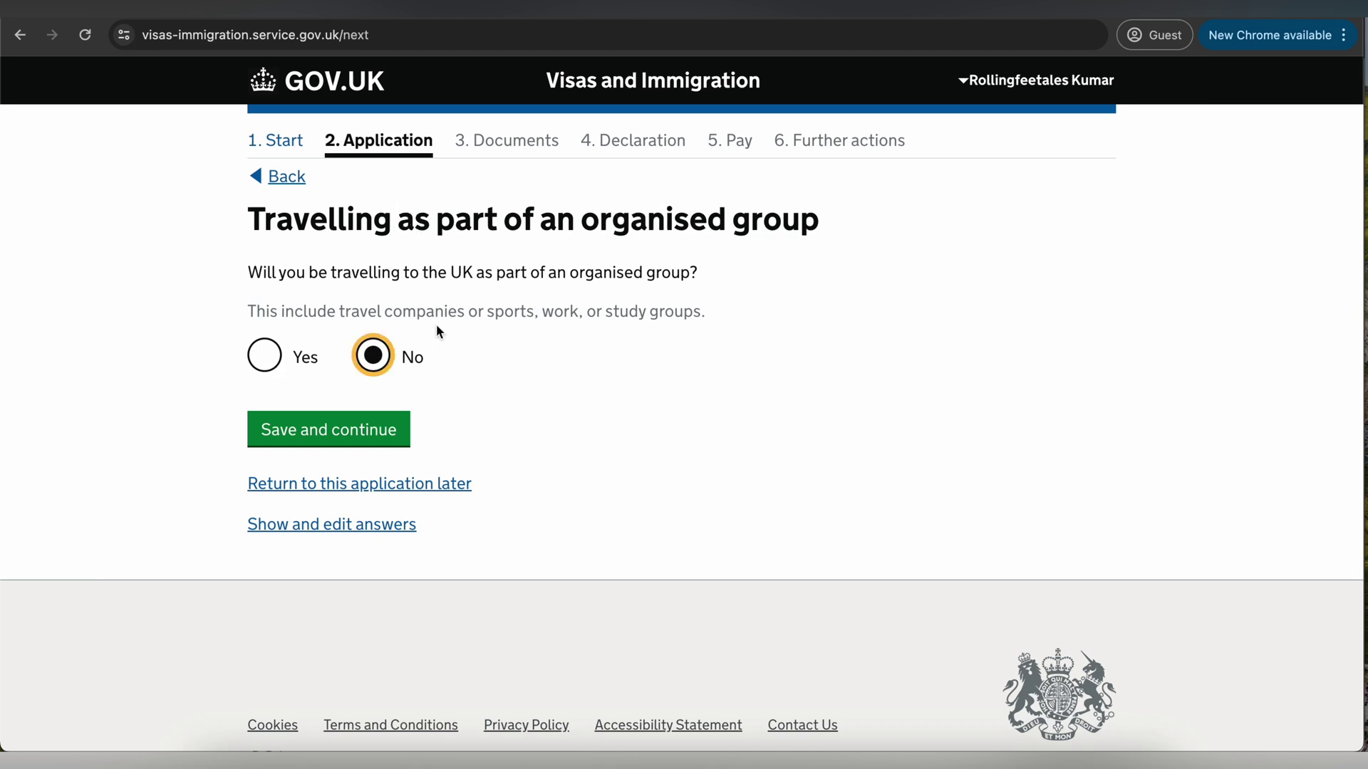
left_click(376, 429)
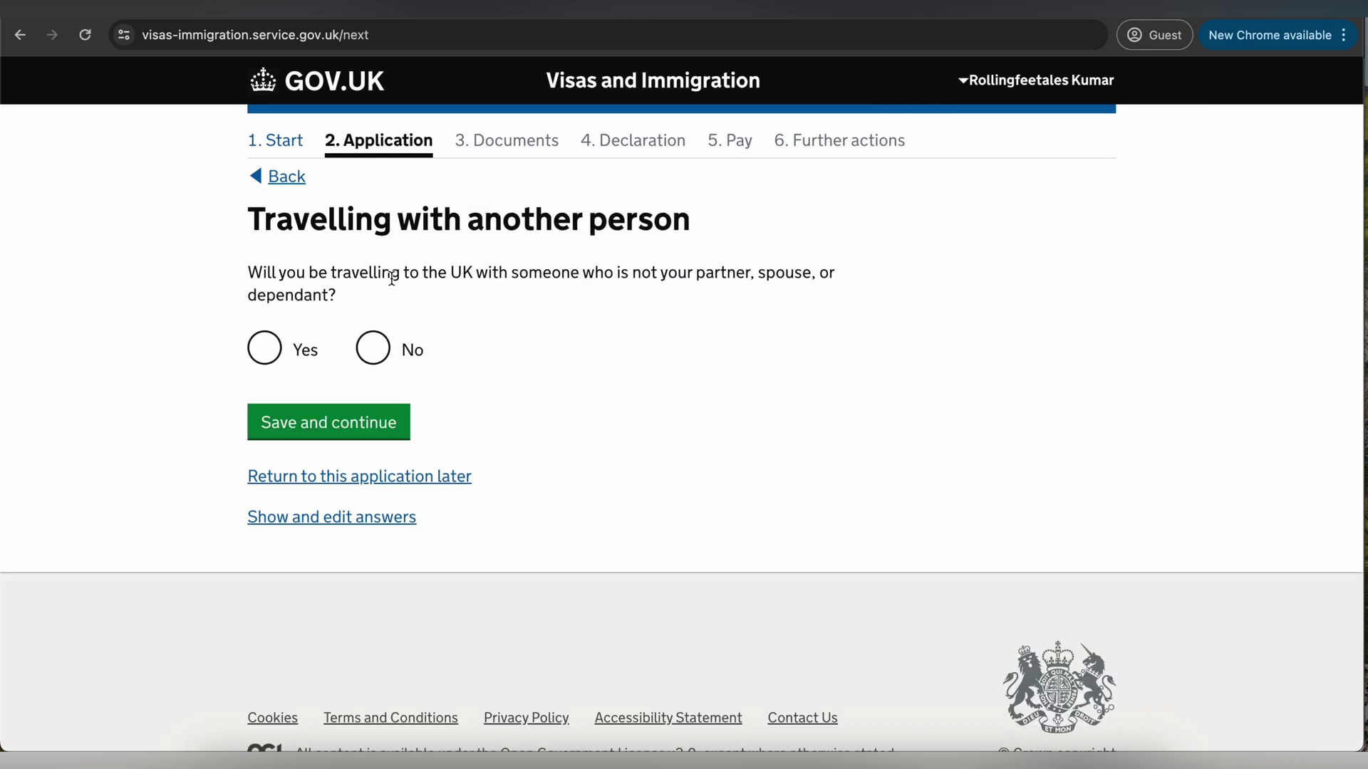
left_click_drag(369, 272, 721, 272)
left_click(394, 371)
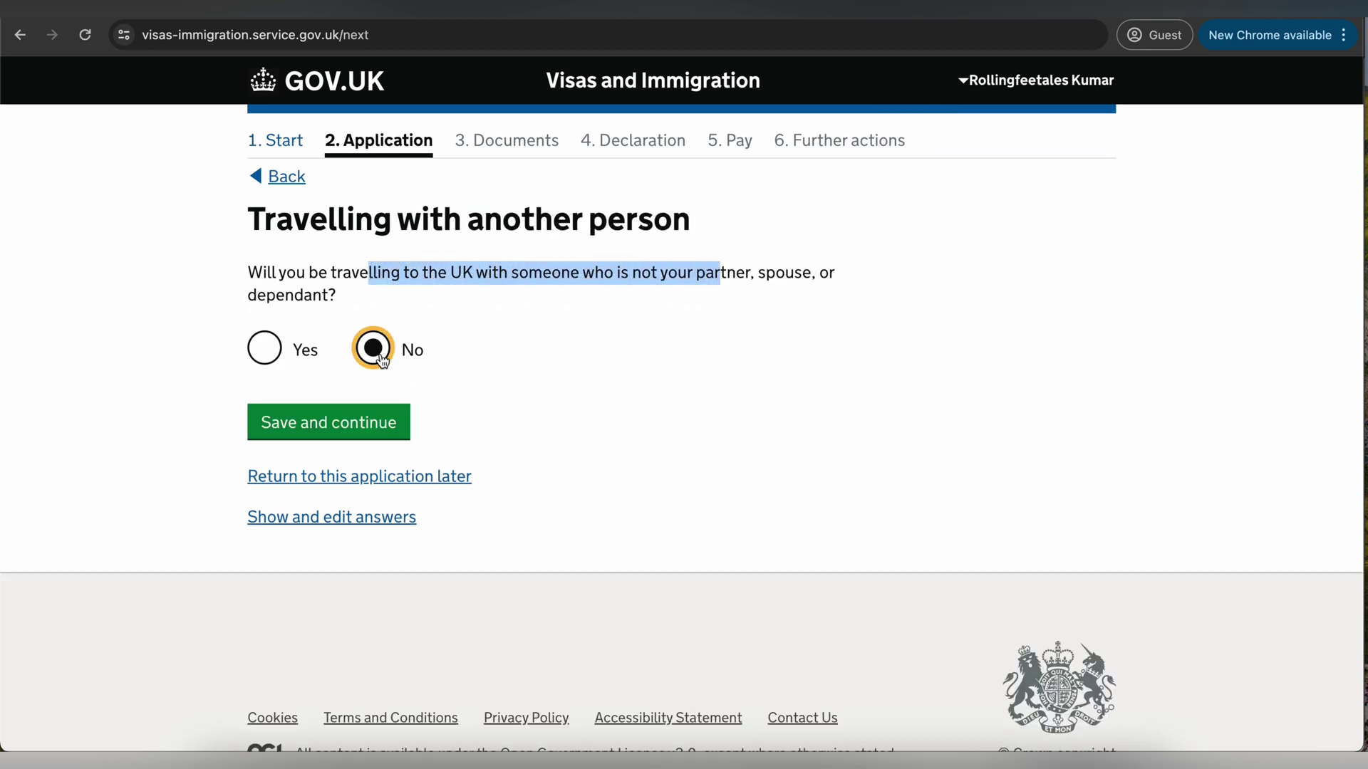
left_click(363, 430)
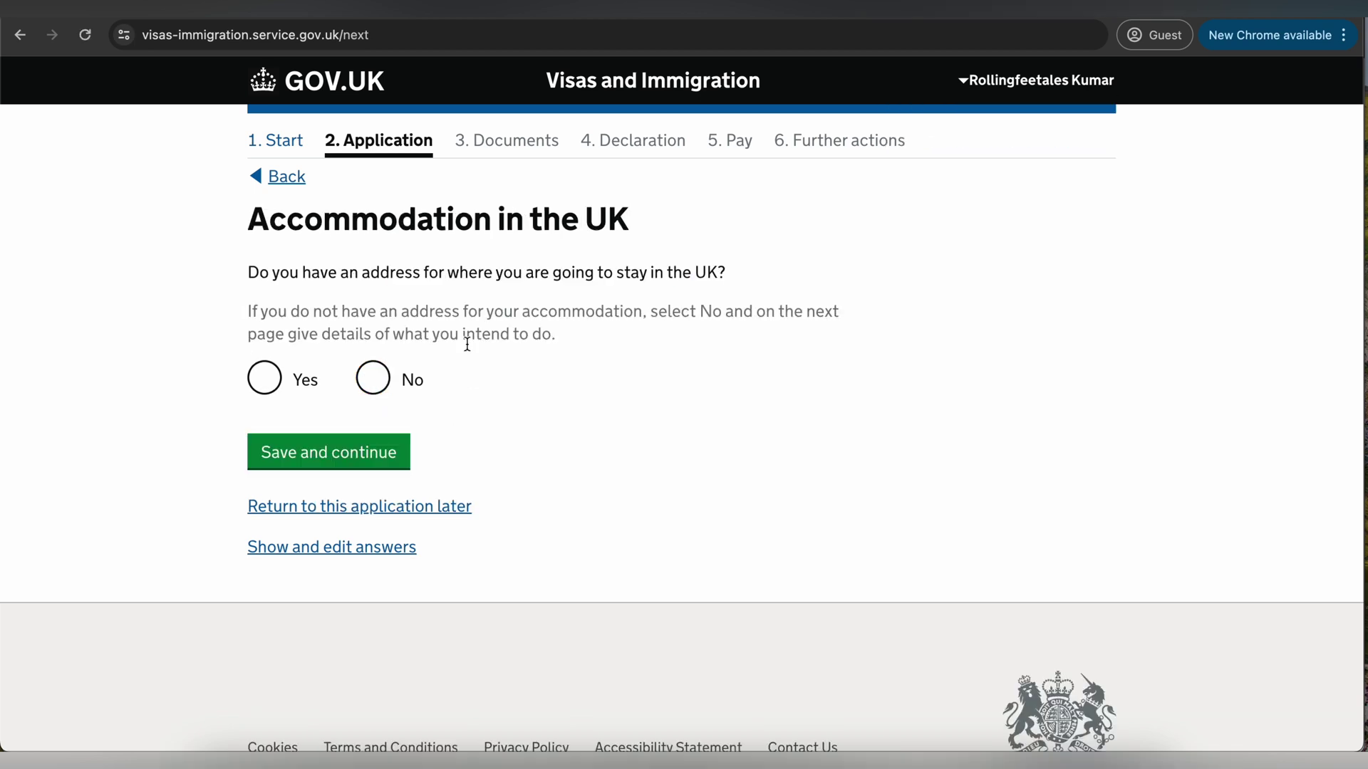
- Confirm Yes, you have an address to stay at in the UK
left_click_drag(421, 272, 673, 272)
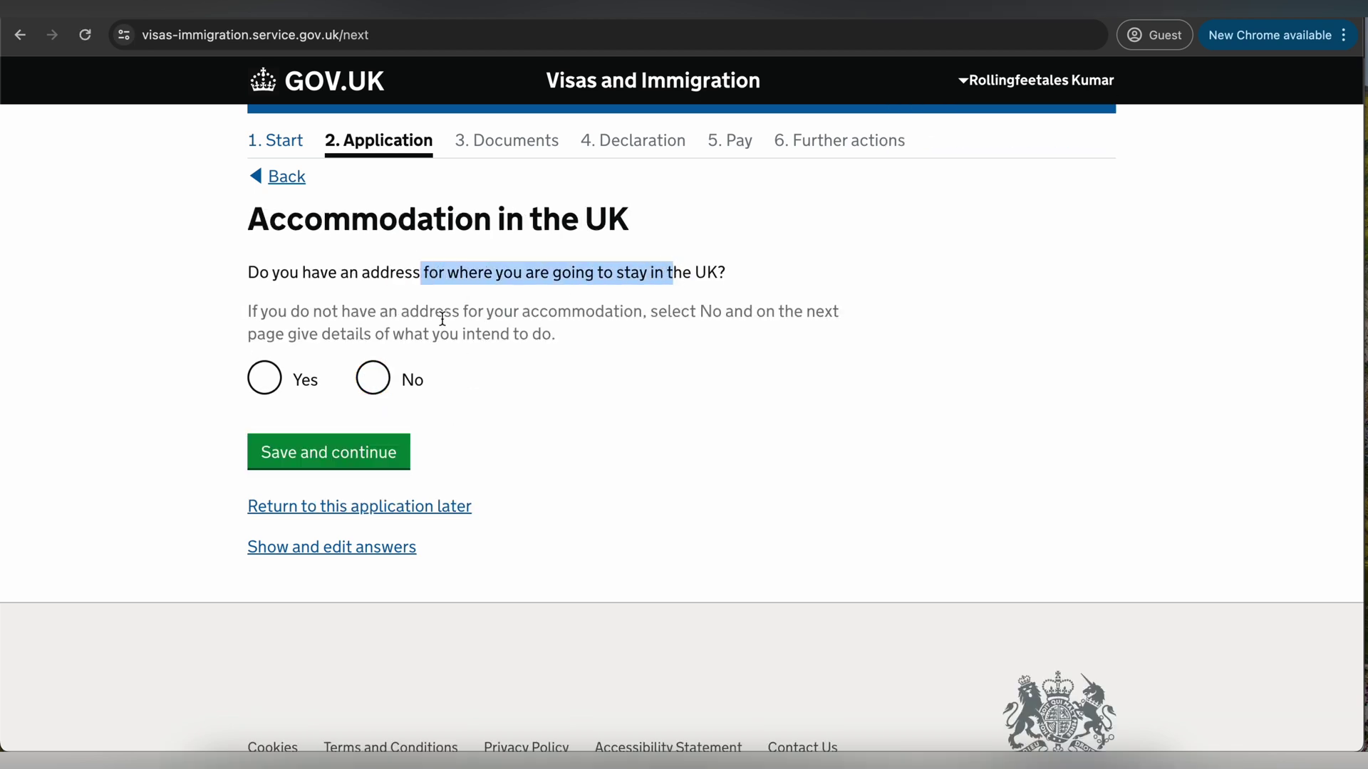
left_click(266, 383)
left_click(328, 452)
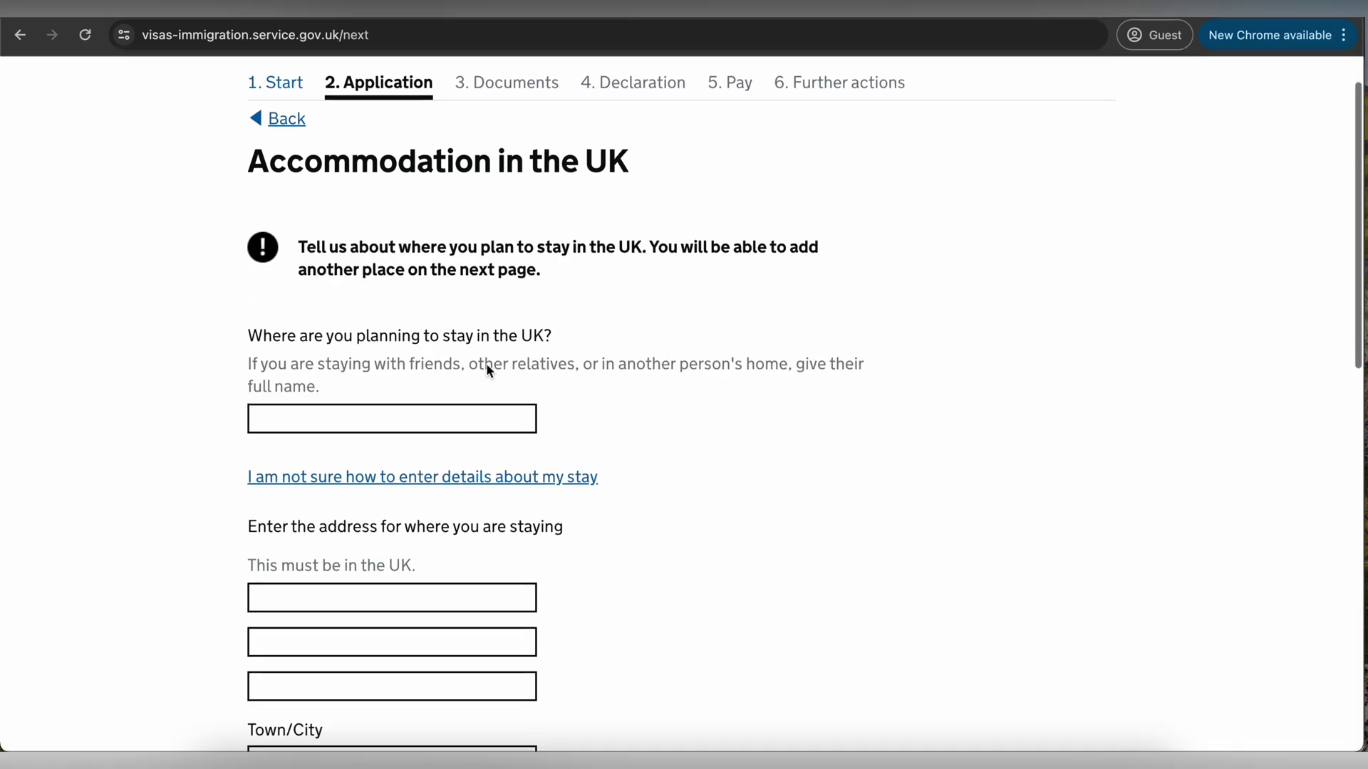
scroll(344, 291, "down", 2)
left_click_drag(347, 285, 712, 285)
scroll(456, 342, "down", 2)
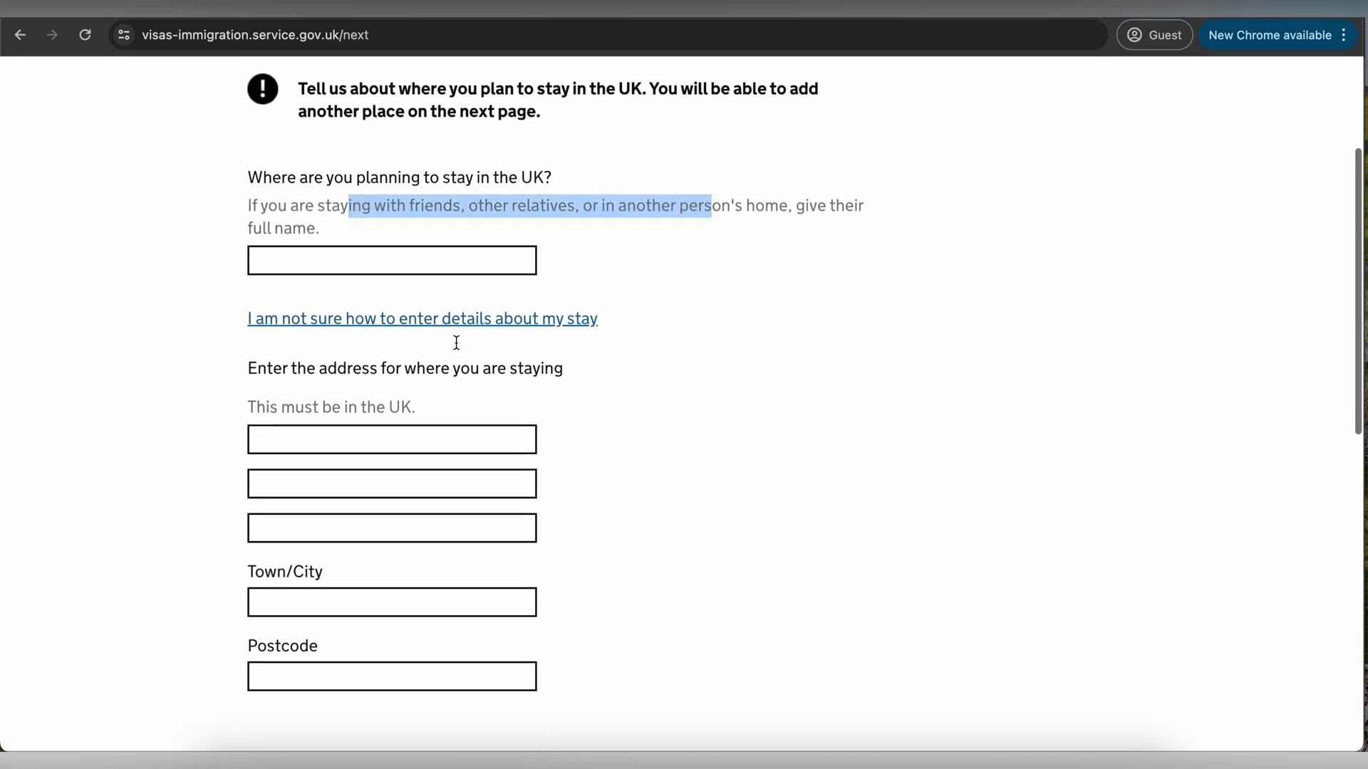
left_click_drag(356, 316, 553, 318)
scroll(553, 318, "up", 1)
- Enter Hotel 1 as the place to stay, with its London street address and postcode
left_click(334, 251)
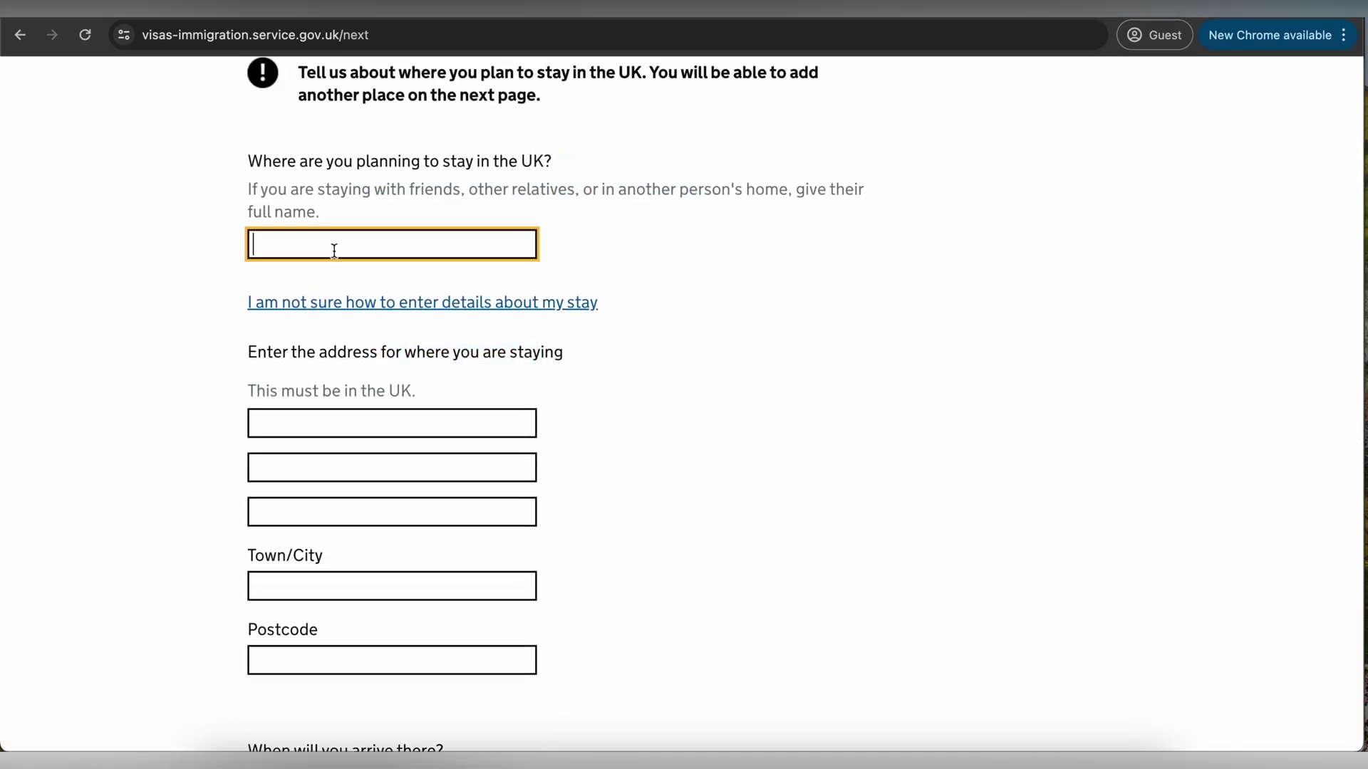
left_click(286, 415)
type("Lo")
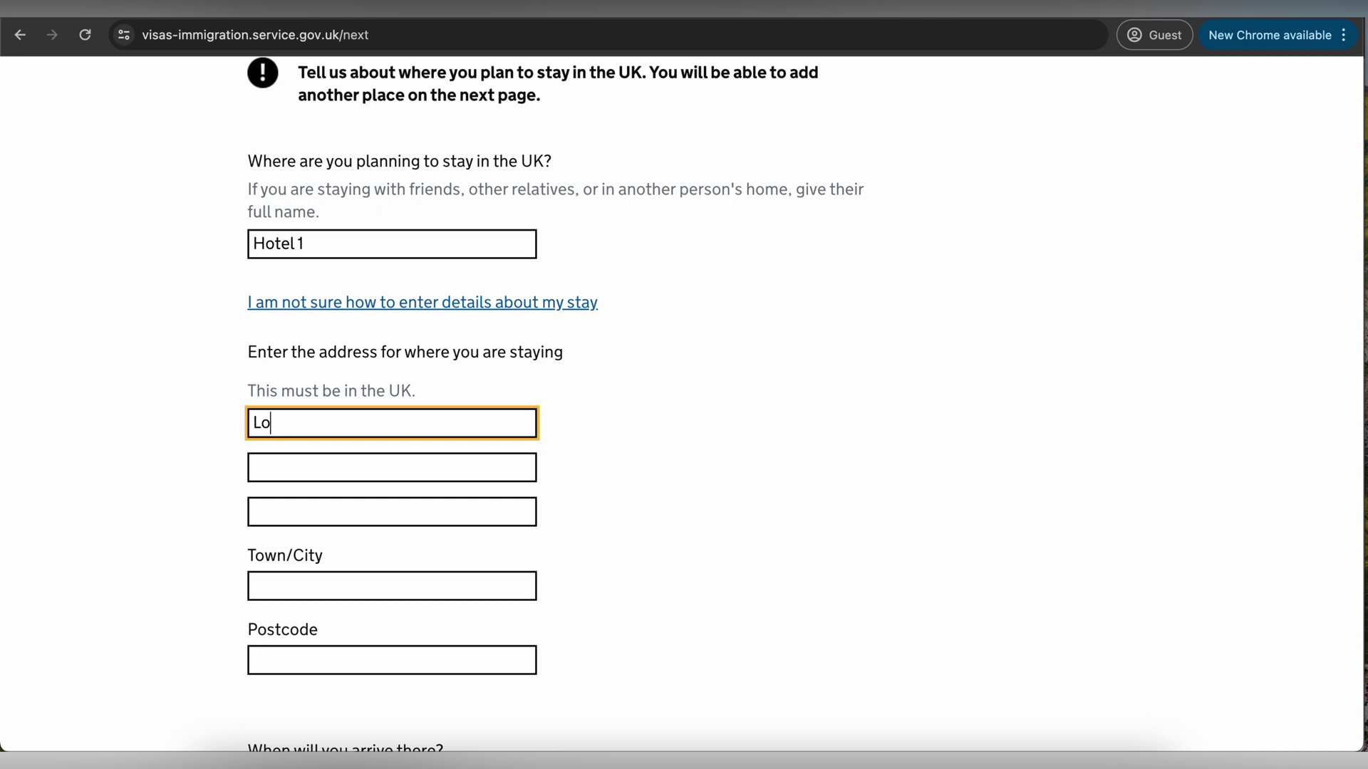
type("ndon")
left_click(254, 423)
type("Street 1,")
left_click(257, 587)
type("London")
scroll(300, 439, "down", 3)
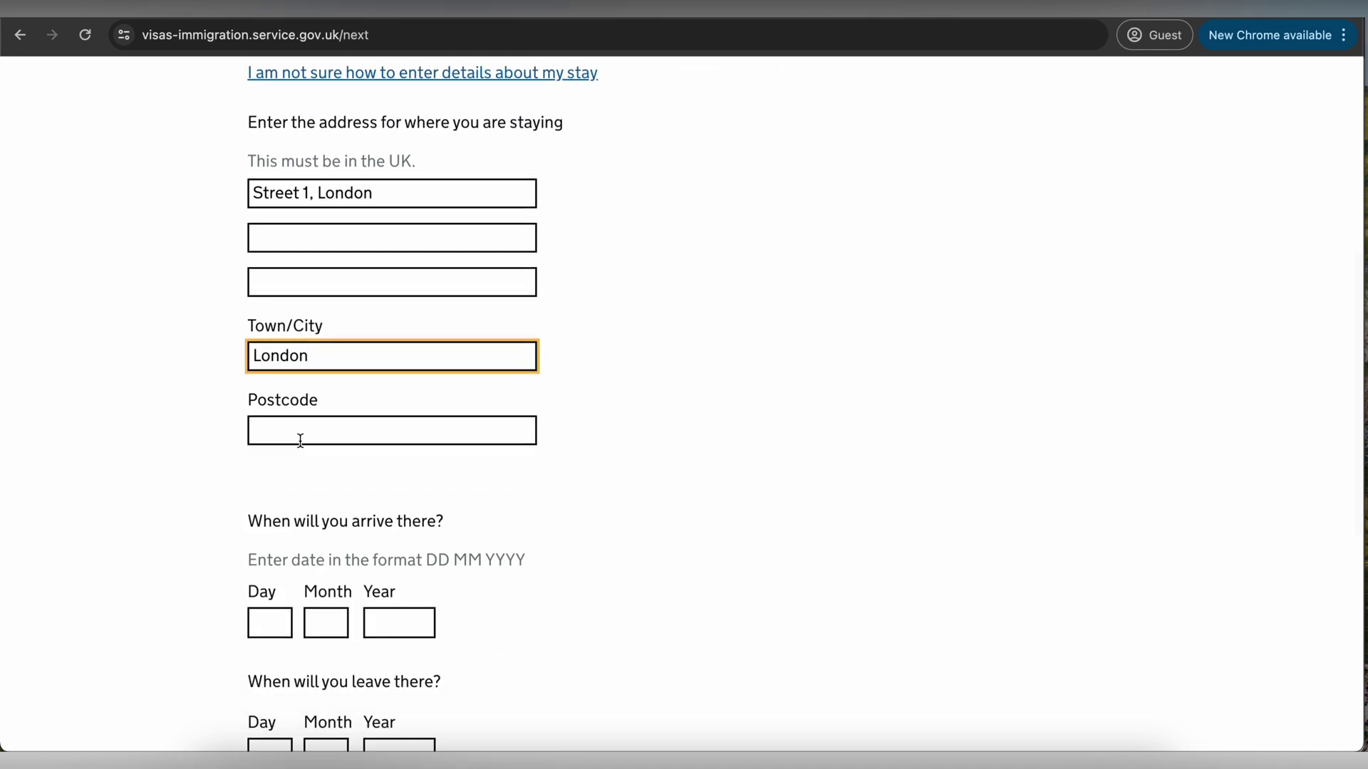
left_click(299, 436)
type("123456")
- Set the stay from 12/06/2024 to 15/06/2024, save, and answer No to other UK accommodation
scroll(392, 356, "down", 3)
left_click(269, 382)
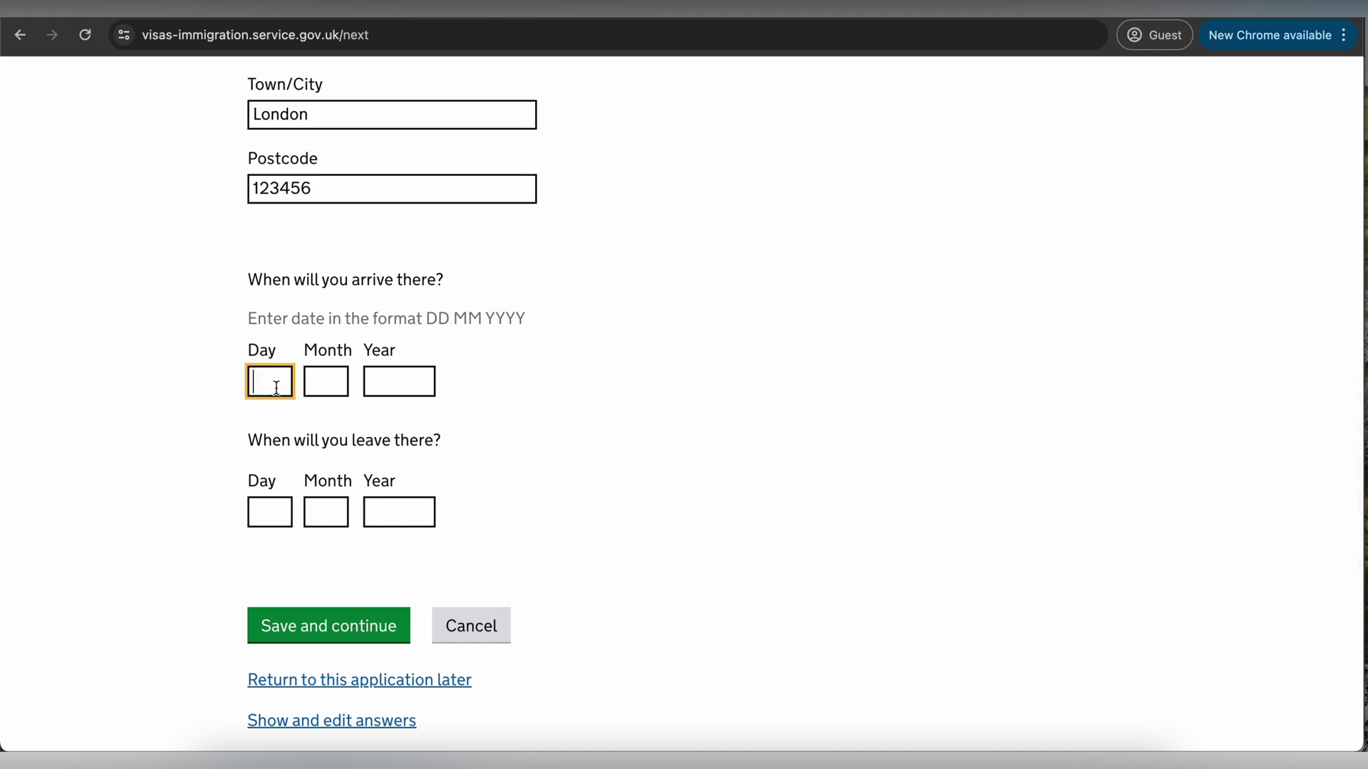
type("12")
left_click(323, 385)
type("06")
left_click(399, 381)
type("2024")
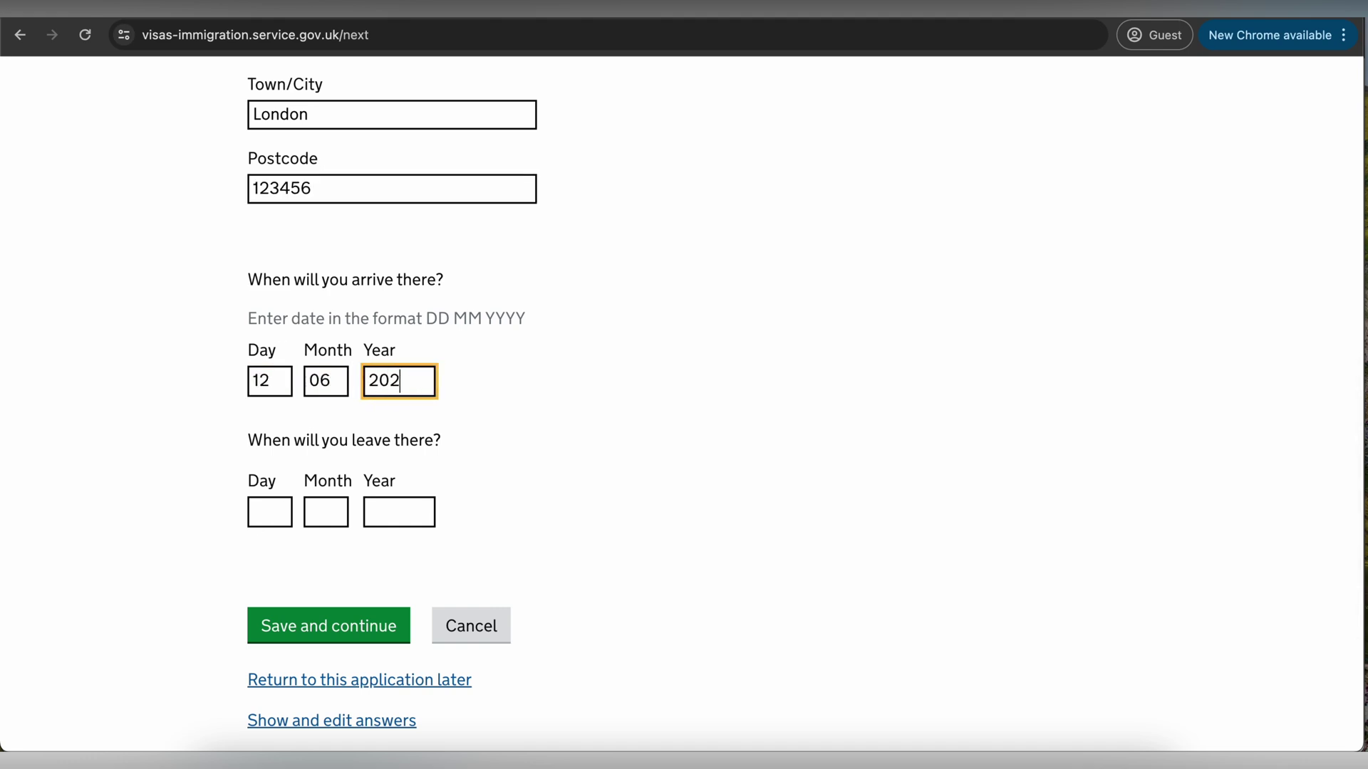
left_click(266, 511)
left_click(323, 514)
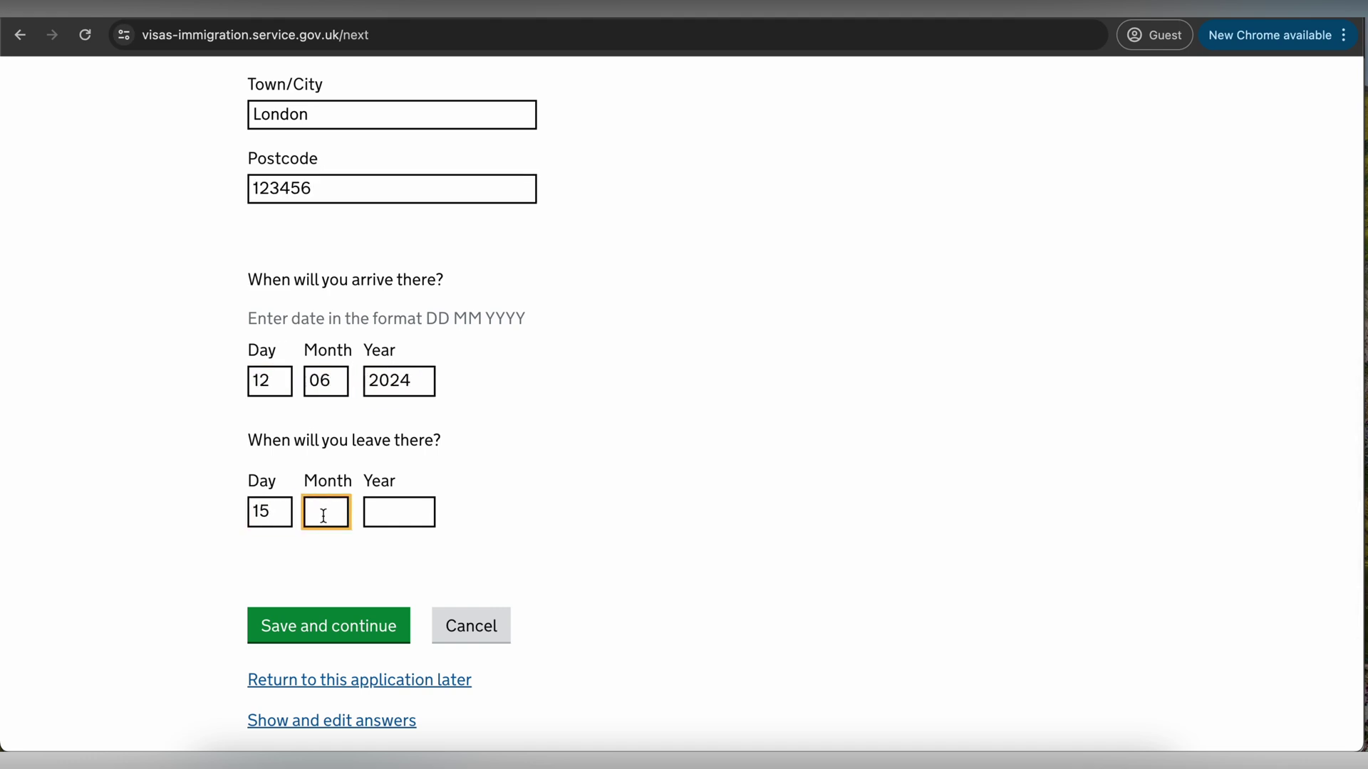
left_click(378, 508)
type("2024")
left_click(329, 614)
left_click(373, 325)
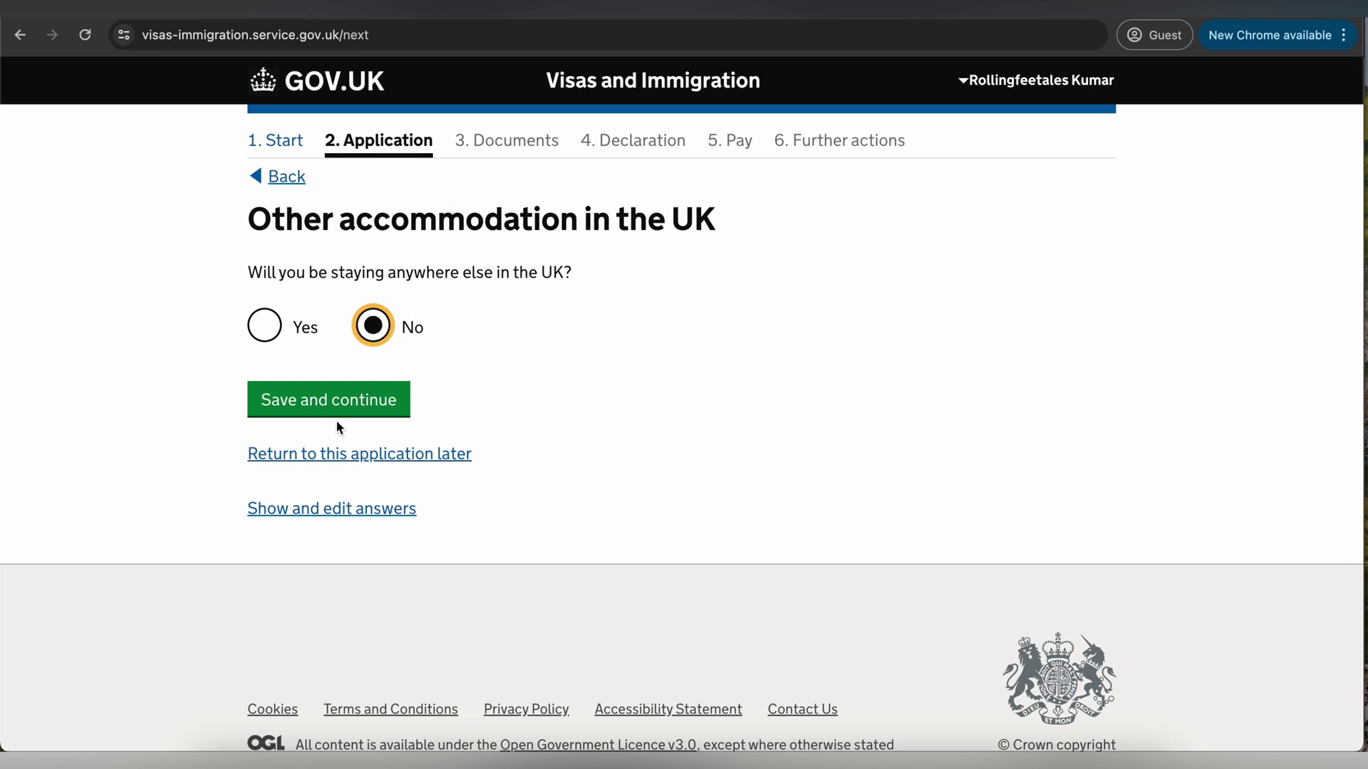
left_click(336, 418)
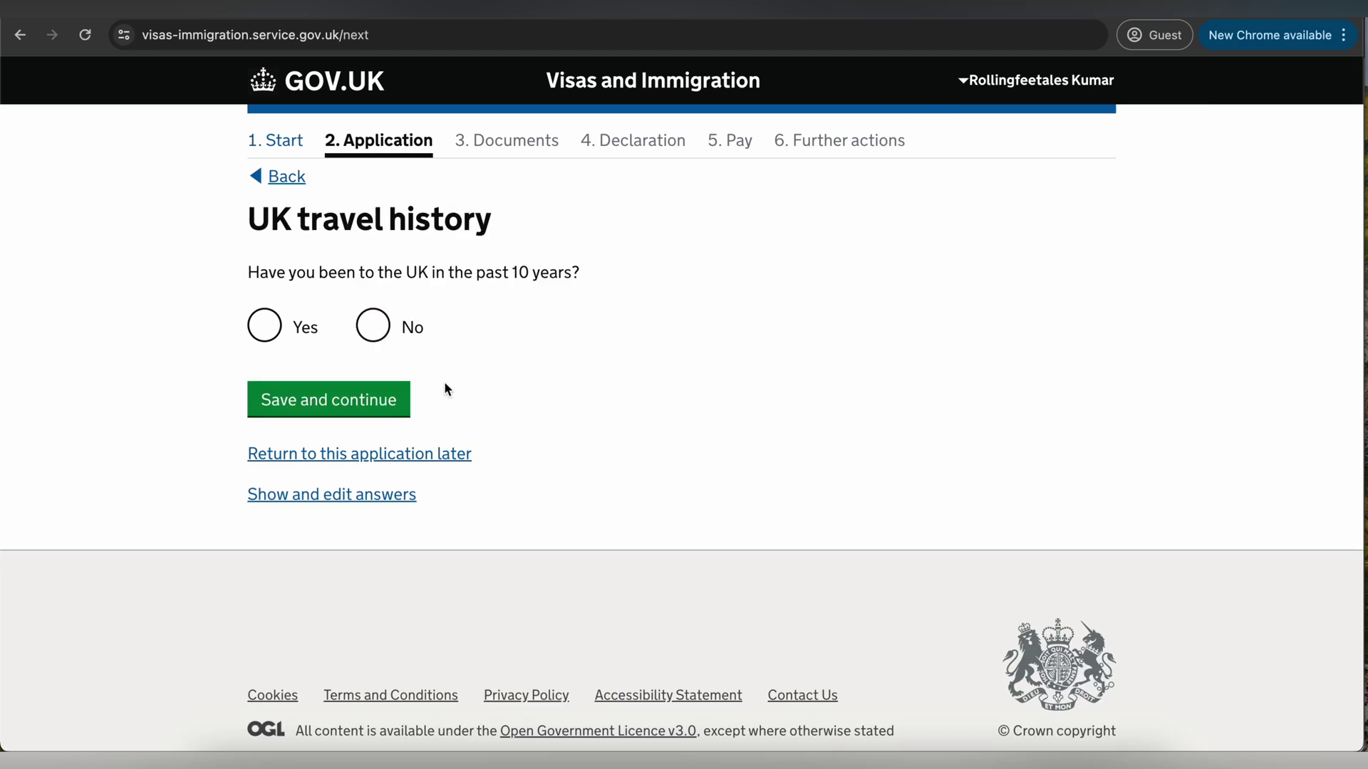
- Answer No to the UK travel history question and save
left_click_drag(318, 274, 503, 278)
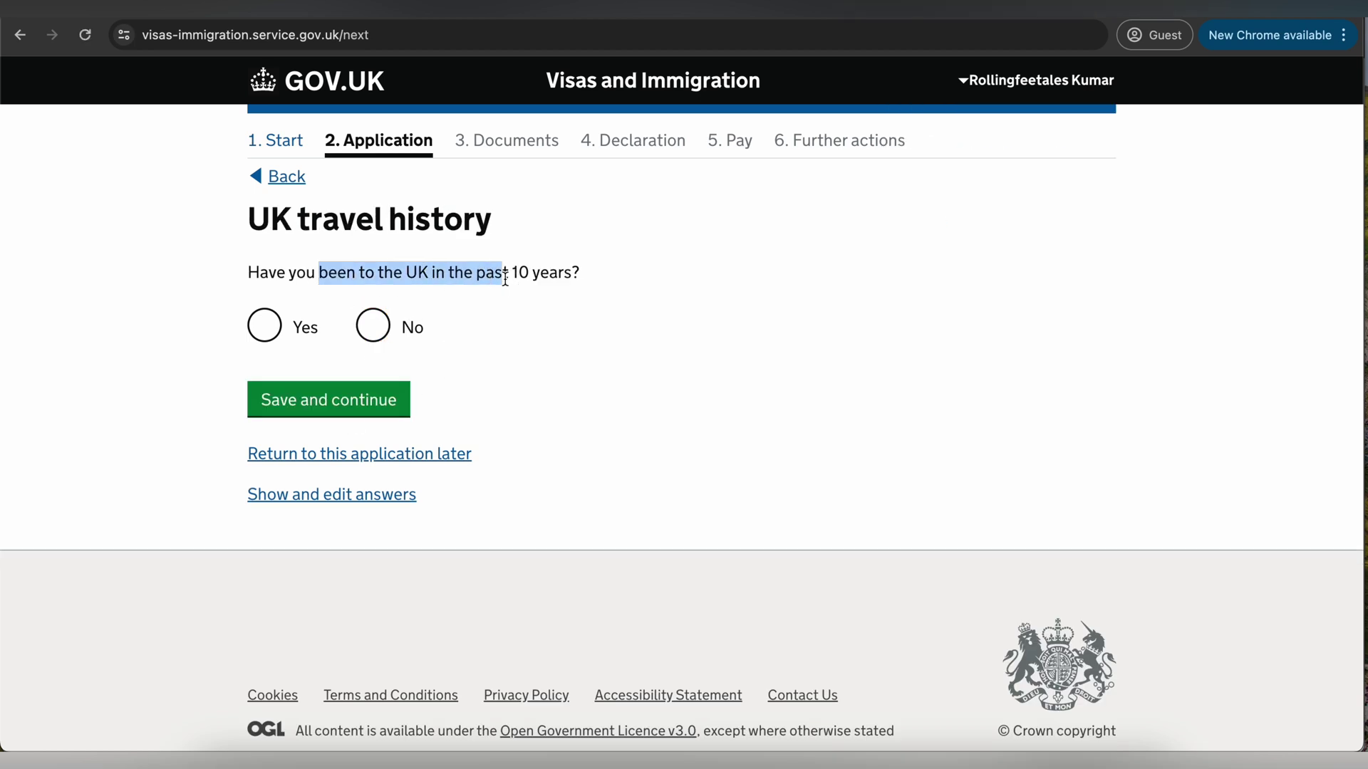
left_click(373, 326)
left_click(360, 399)
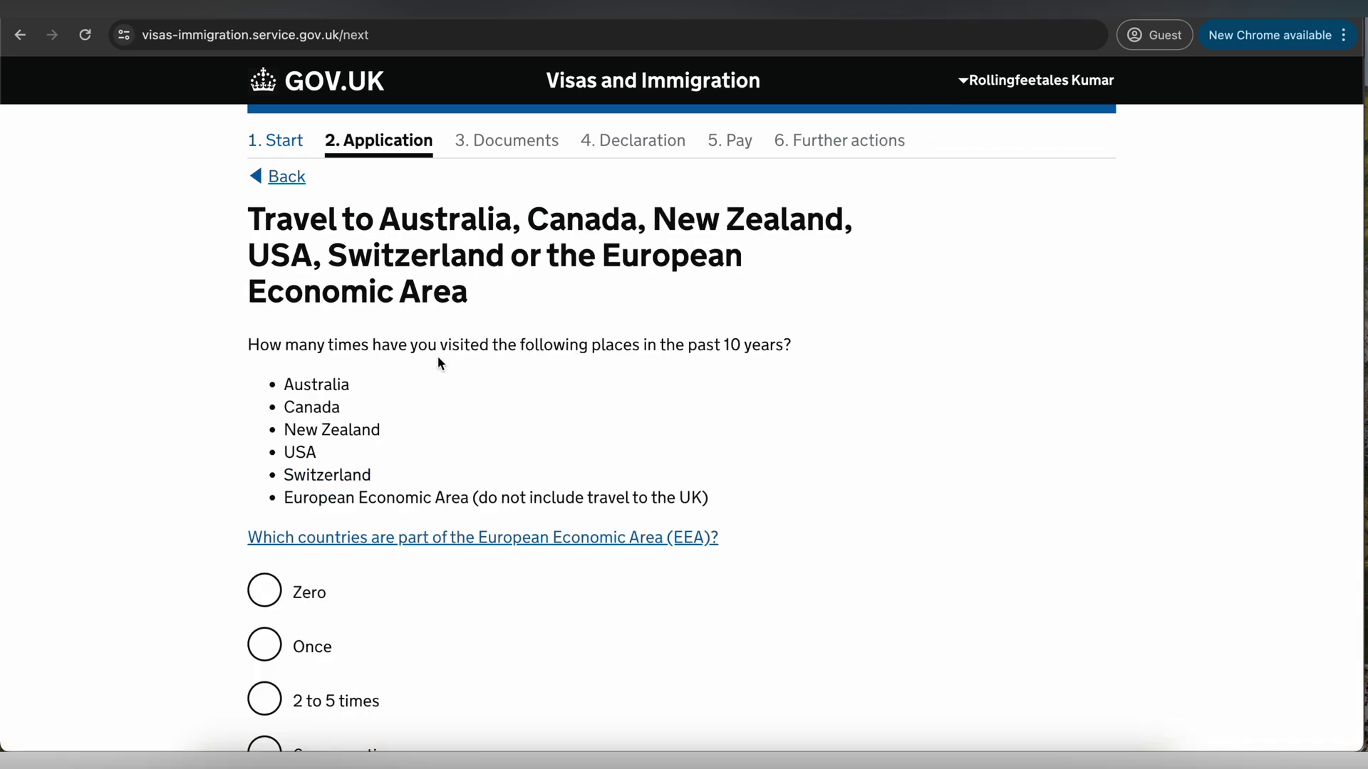
- Answer Once for visits to Australia, Canada, New Zealand, USA, Switzerland or the EEA
left_click_drag(330, 219, 503, 254)
left_click_drag(368, 343, 671, 362)
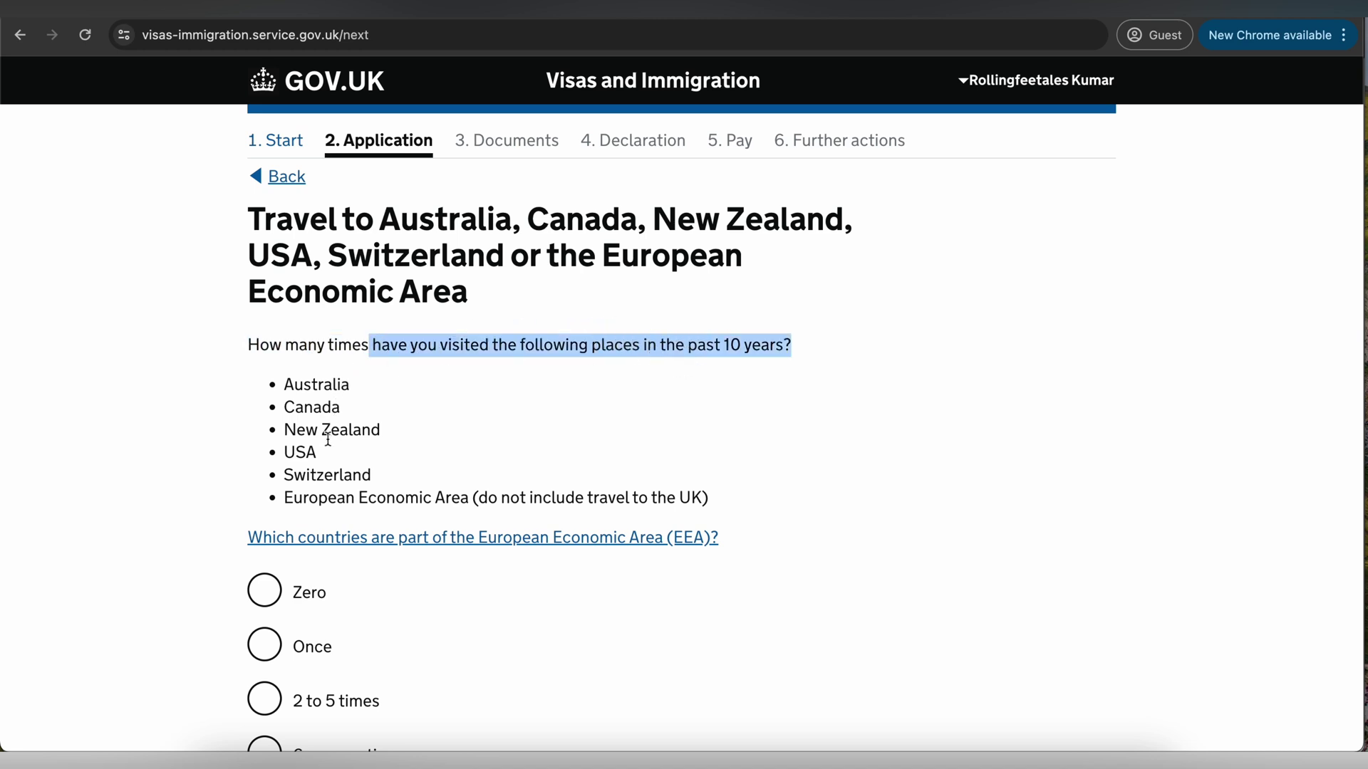
scroll(333, 490, "down", 3)
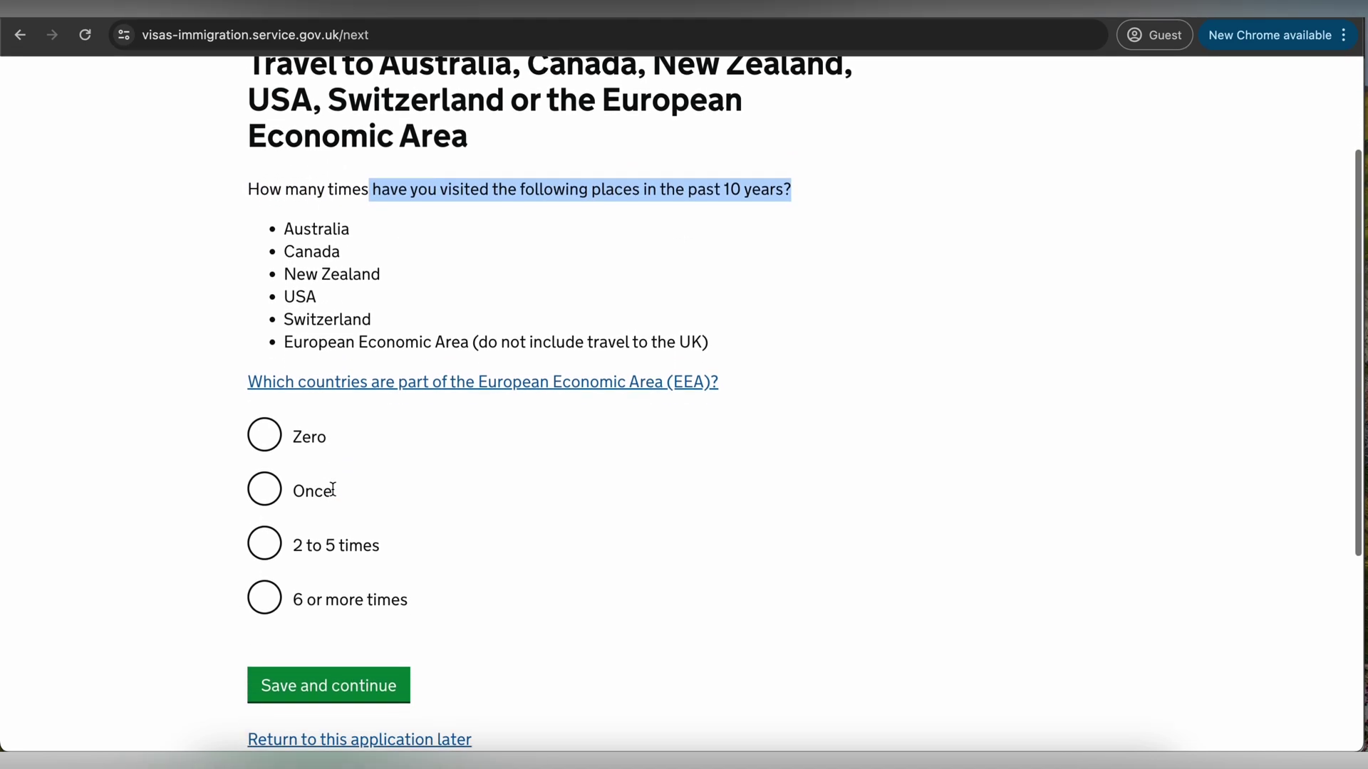
left_click(265, 473)
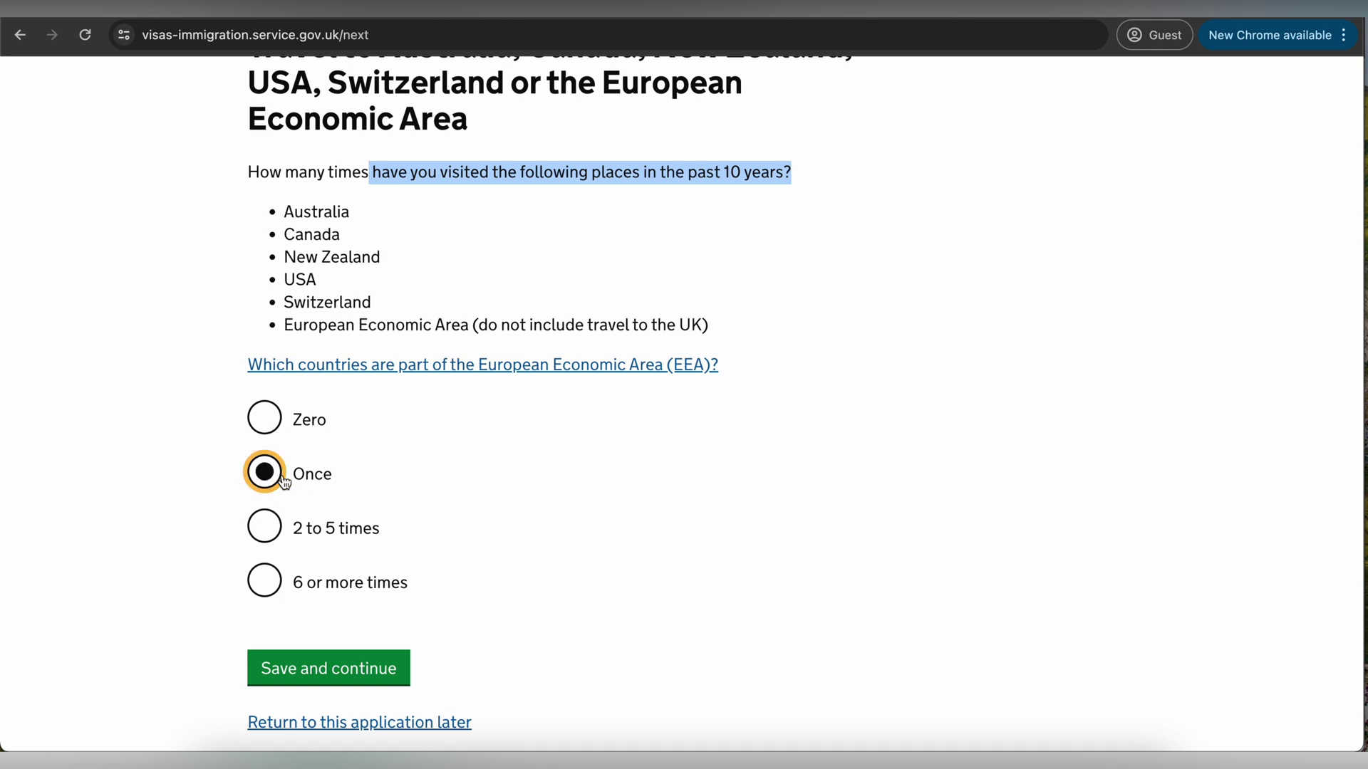
left_click(344, 664)
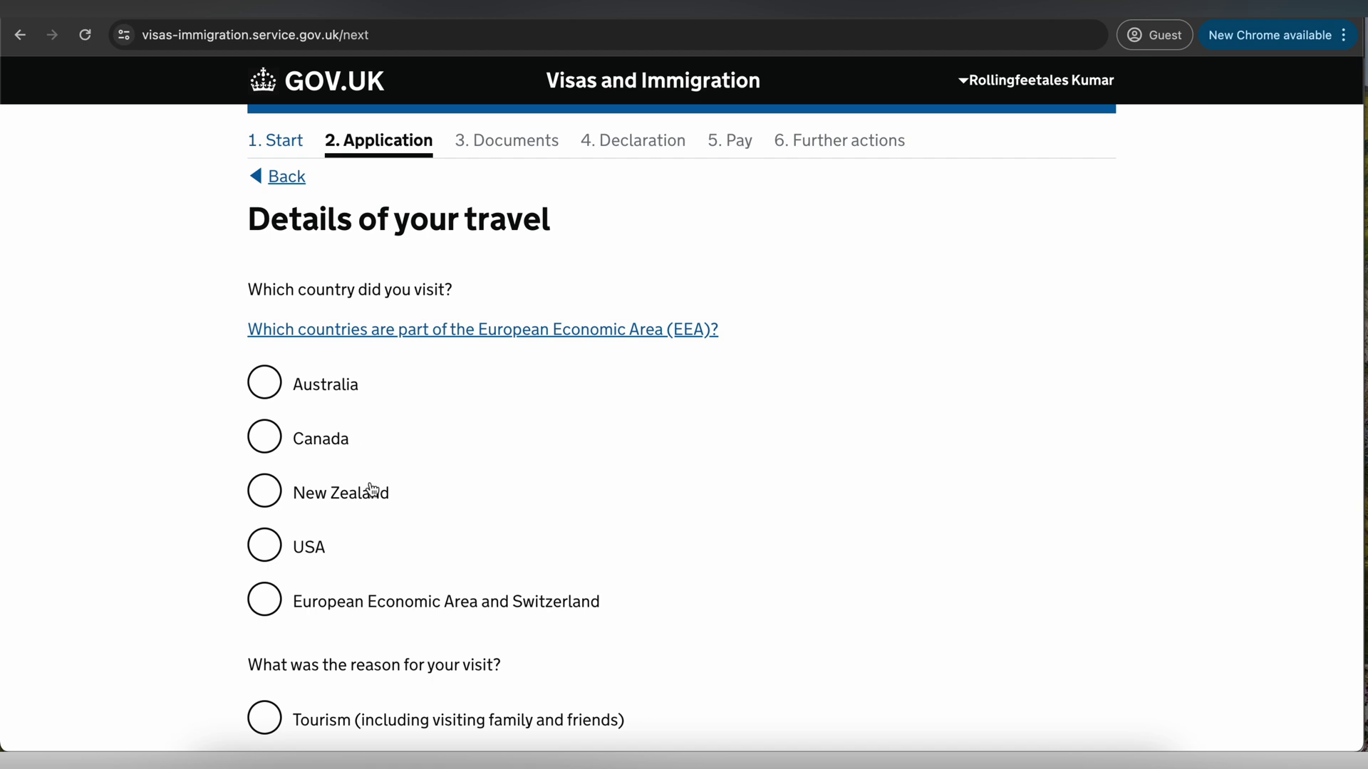
- Enter an EEA trip to Switzerland for tourism, with visit length measured in days
scroll(370, 490, "down", 3)
left_click(263, 449)
scroll(369, 449, "down", 2)
left_click(377, 439)
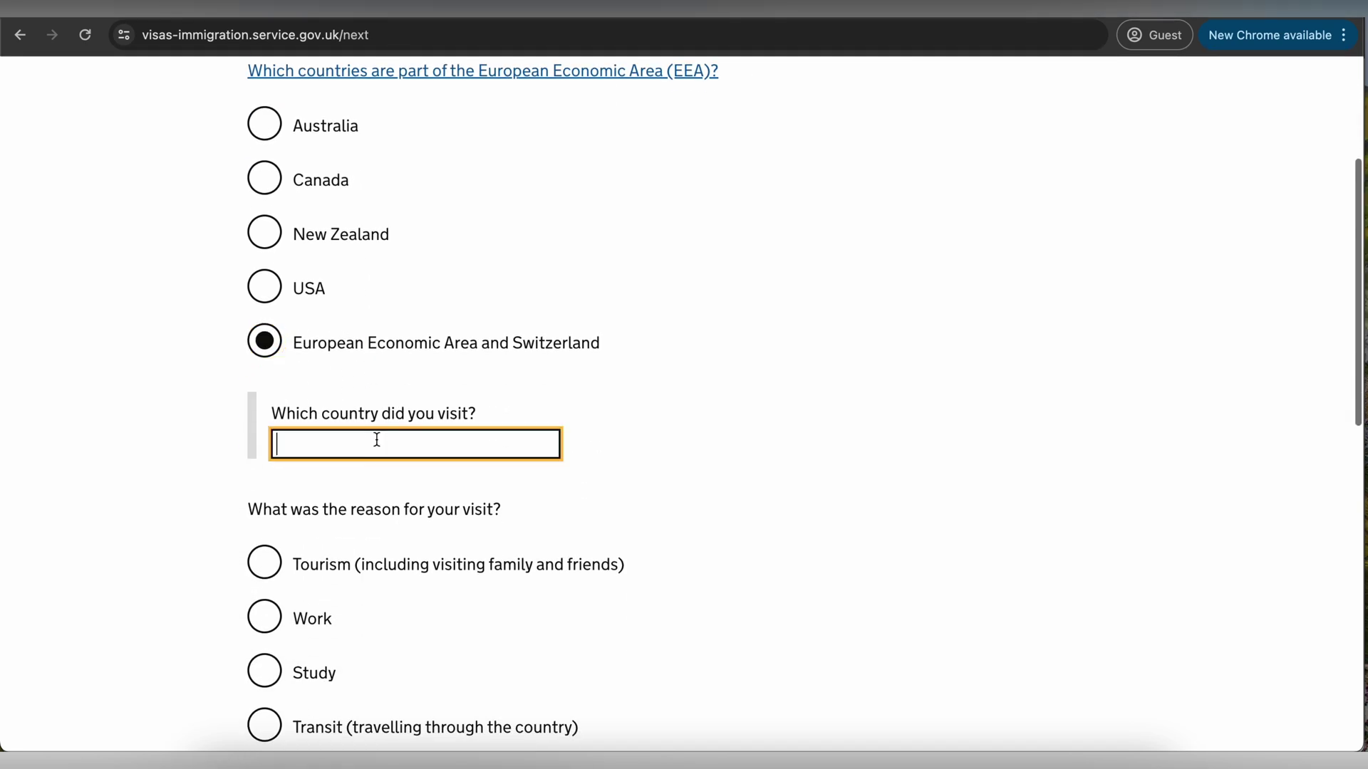
type("Swit")
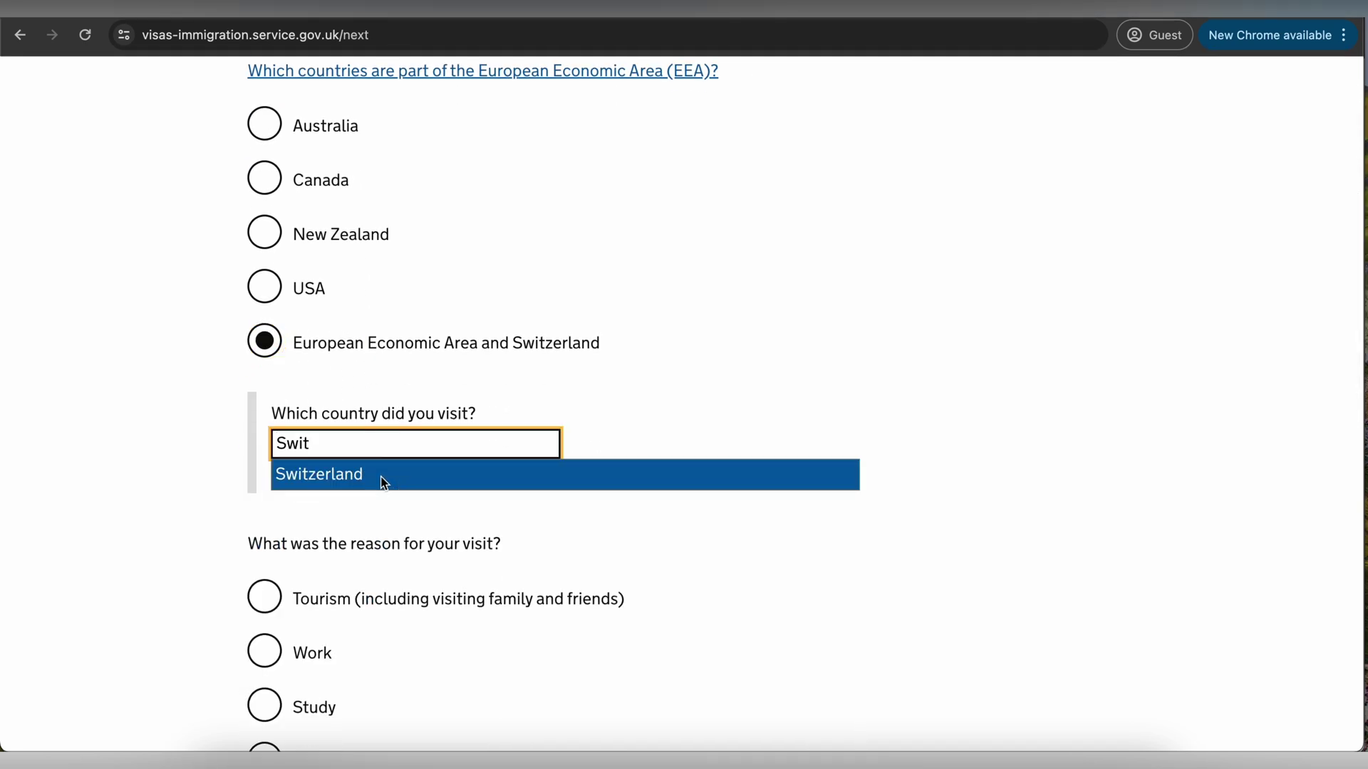
left_click(381, 477)
scroll(228, 484, "down", 2)
left_click(263, 482)
scroll(263, 483, "down", 6)
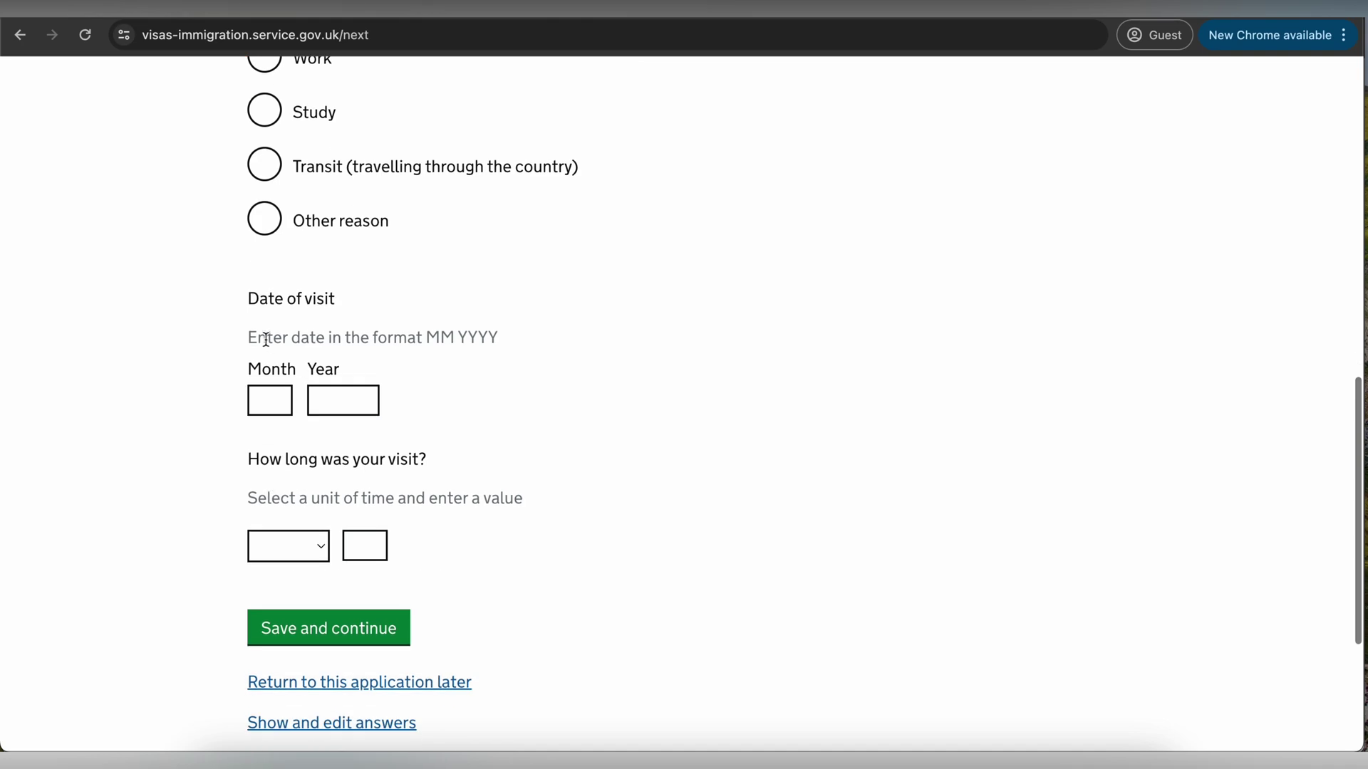
scroll(324, 526, "down", 2)
left_click(312, 448)
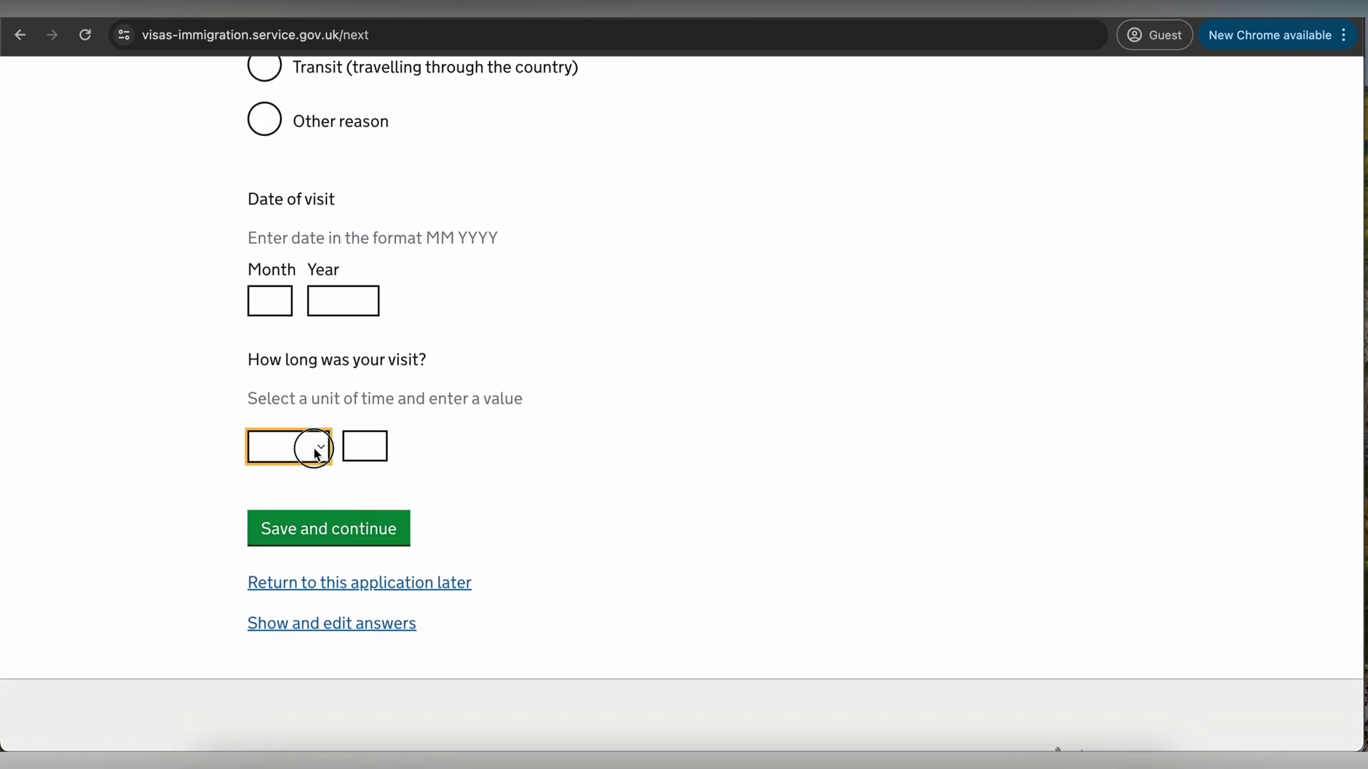
left_click(307, 472)
- Return to the visit count question, change it to Zero and save
scroll(369, 507, "up", 10)
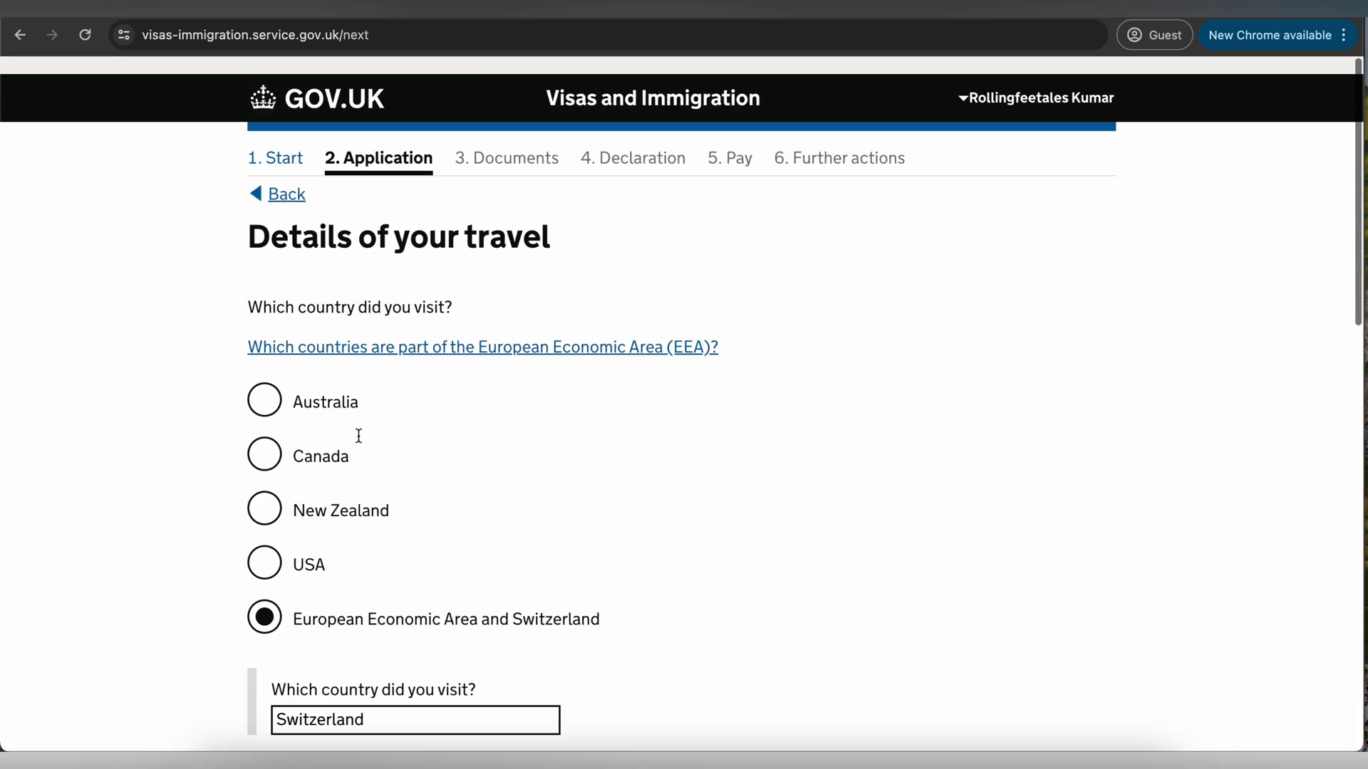
left_click(287, 177)
scroll(431, 397, "down", 1)
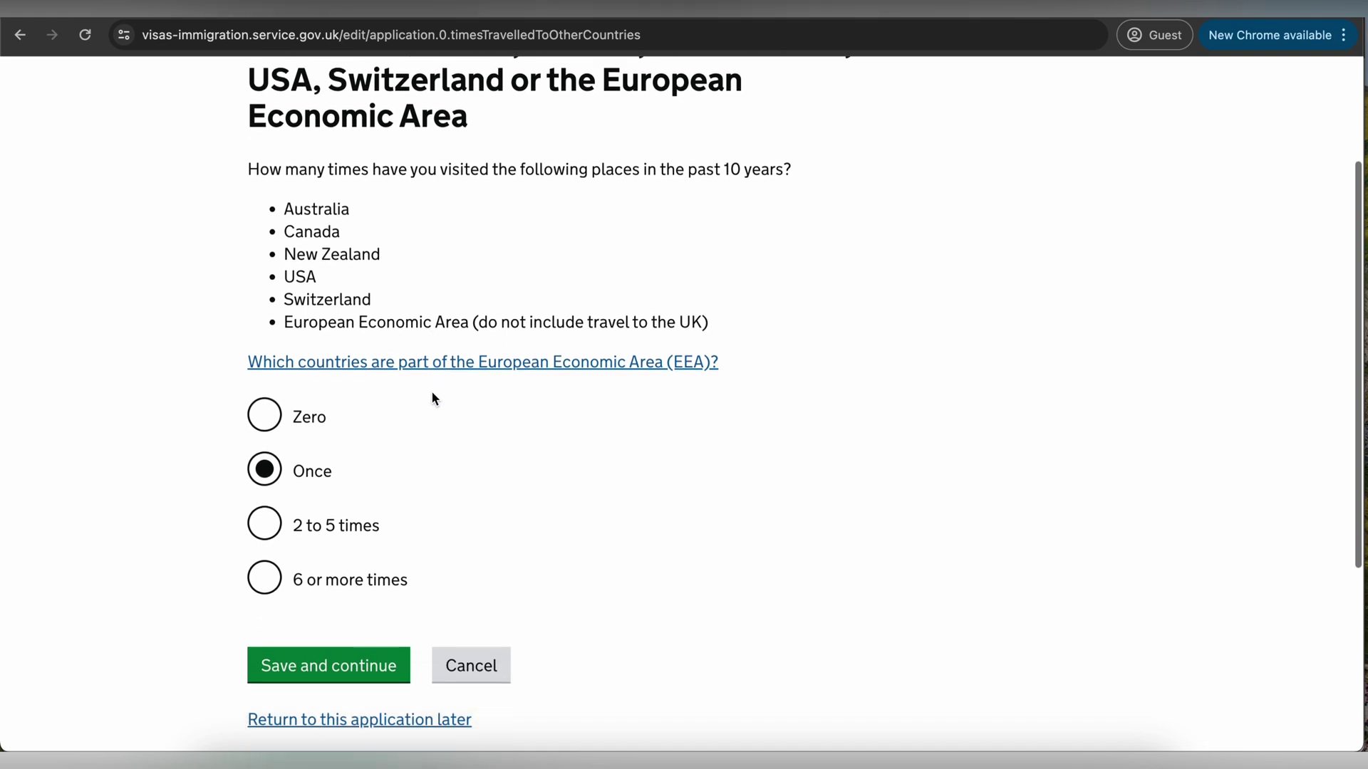
left_click(262, 413)
left_click(312, 662)
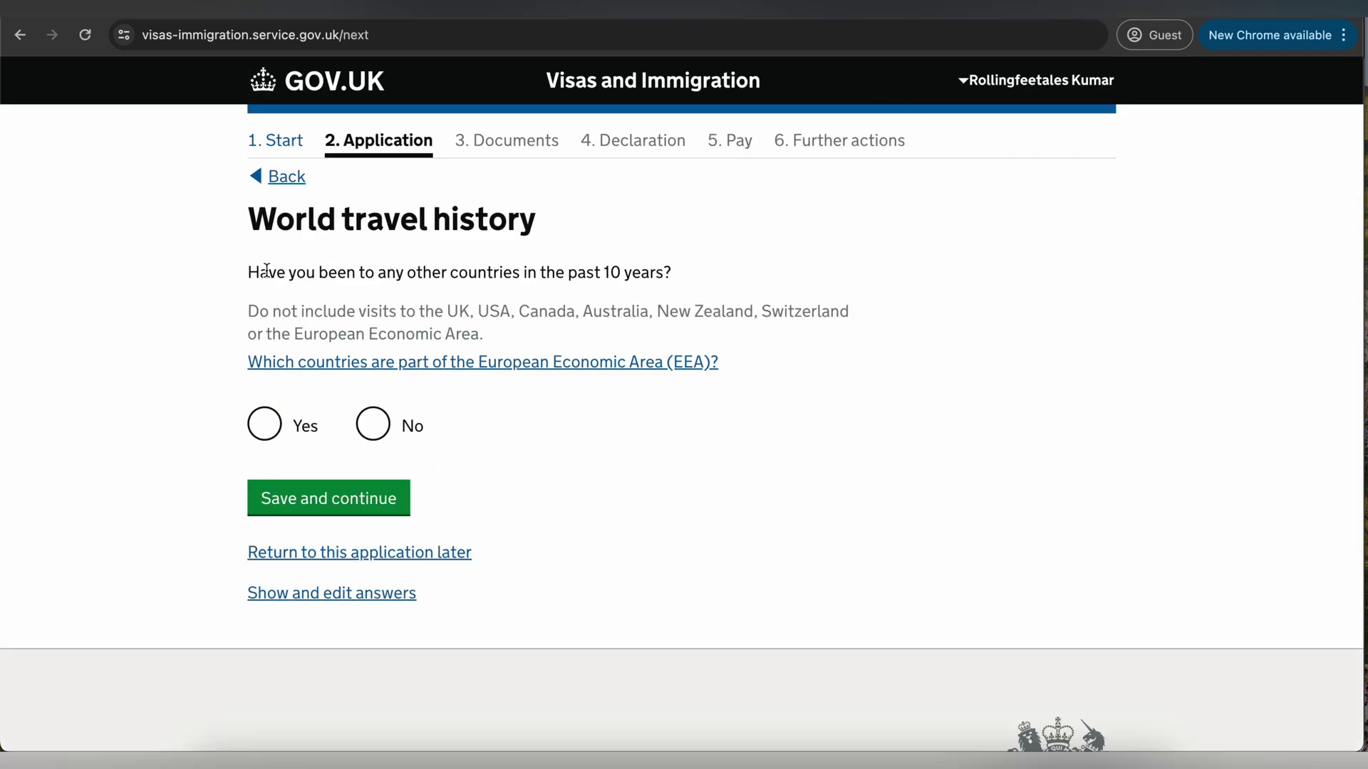
- Answer Yes to having visited other countries and save
left_click_drag(266, 270, 649, 272)
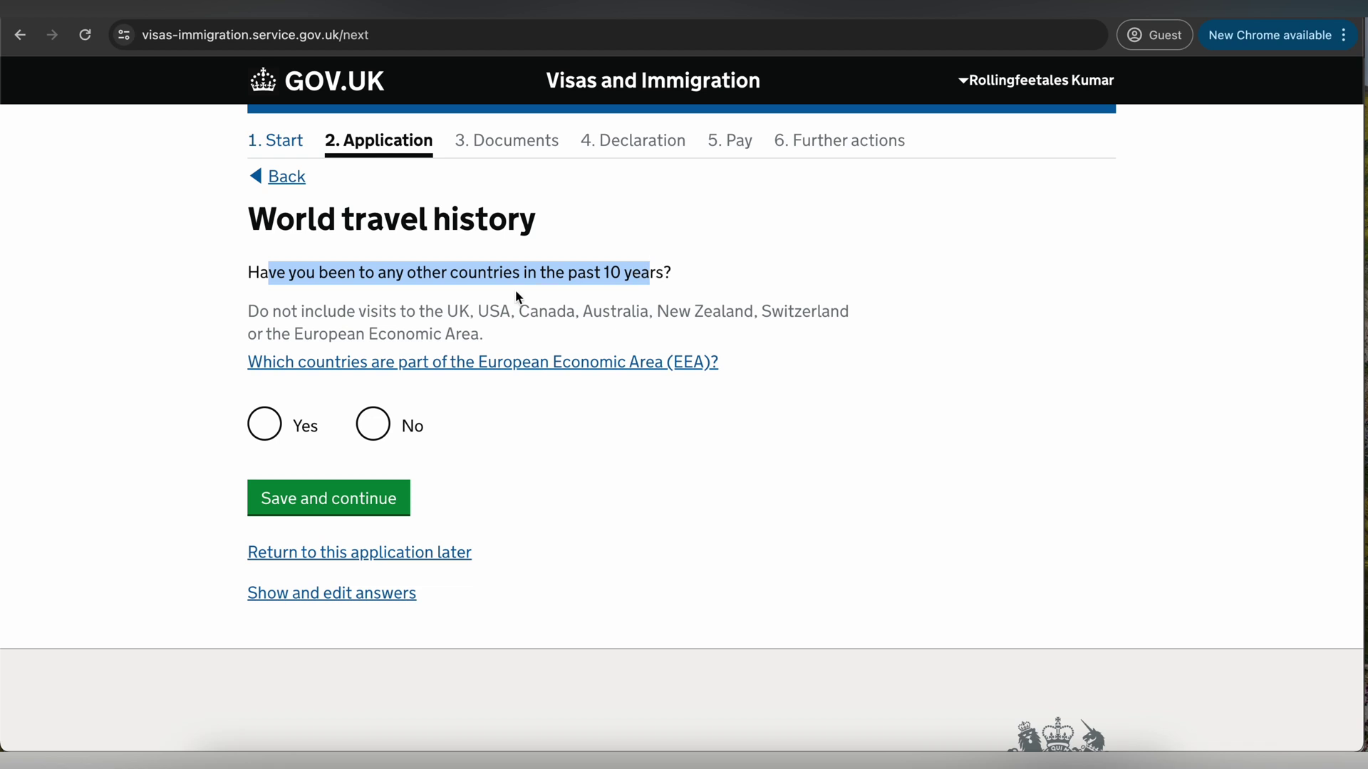
left_click_drag(380, 318, 480, 330)
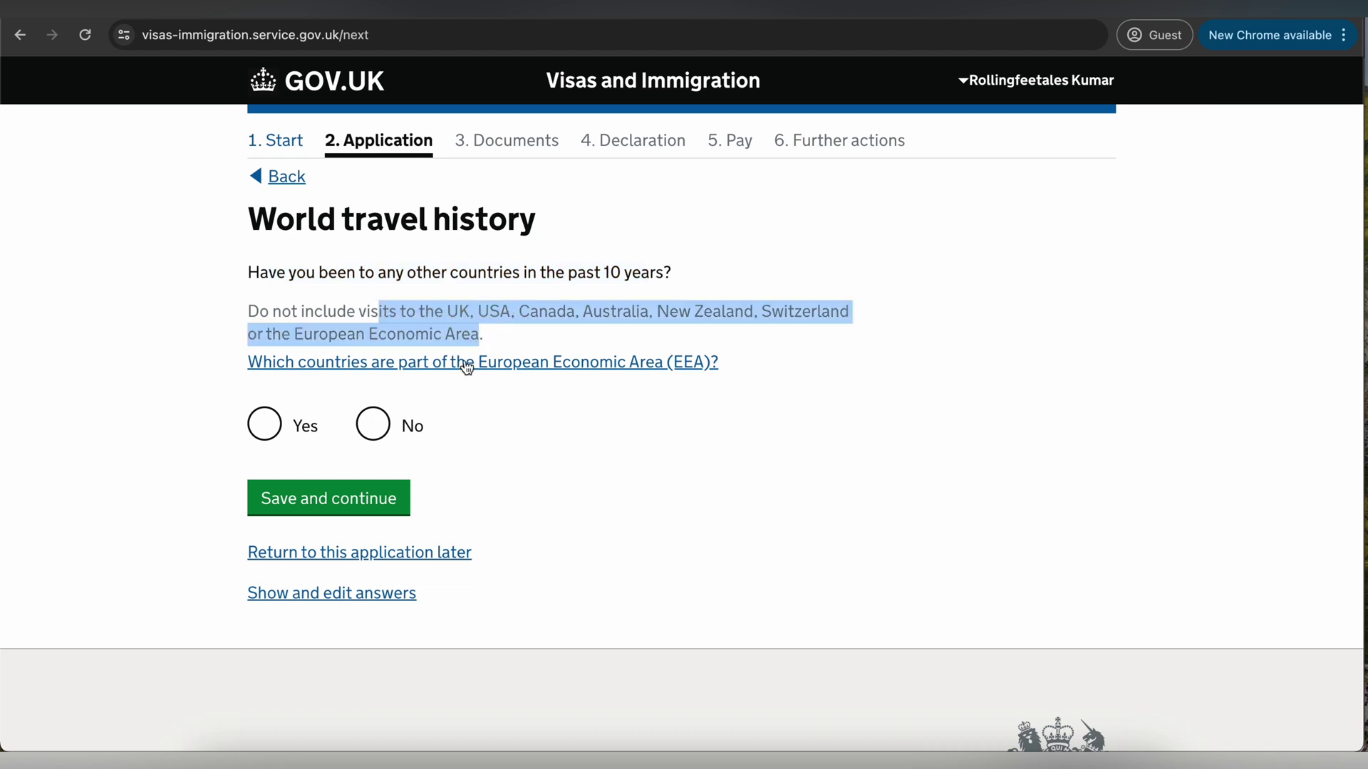
left_click(264, 425)
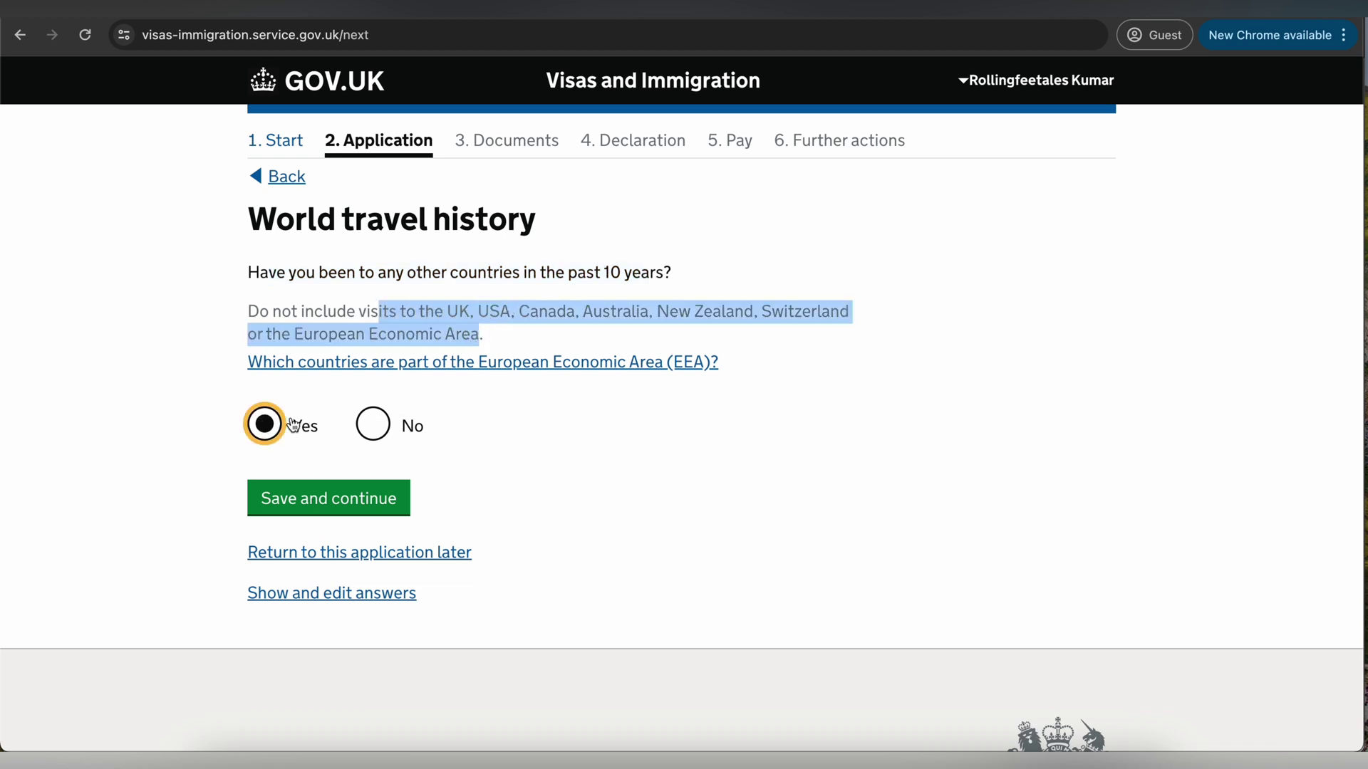
left_click(368, 488)
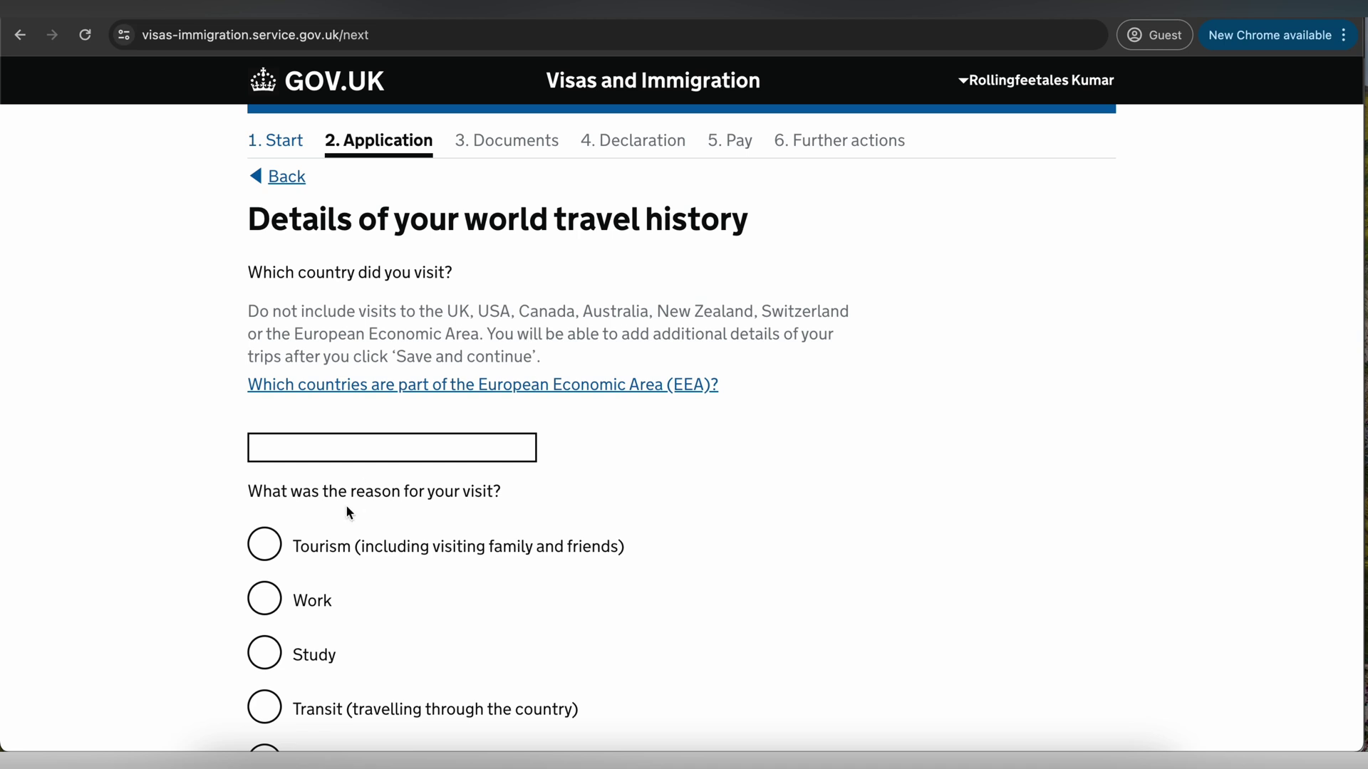
- Enter a tourism trip to Malaysia as the country visited
scroll(345, 505, "down", 1)
left_click(319, 392)
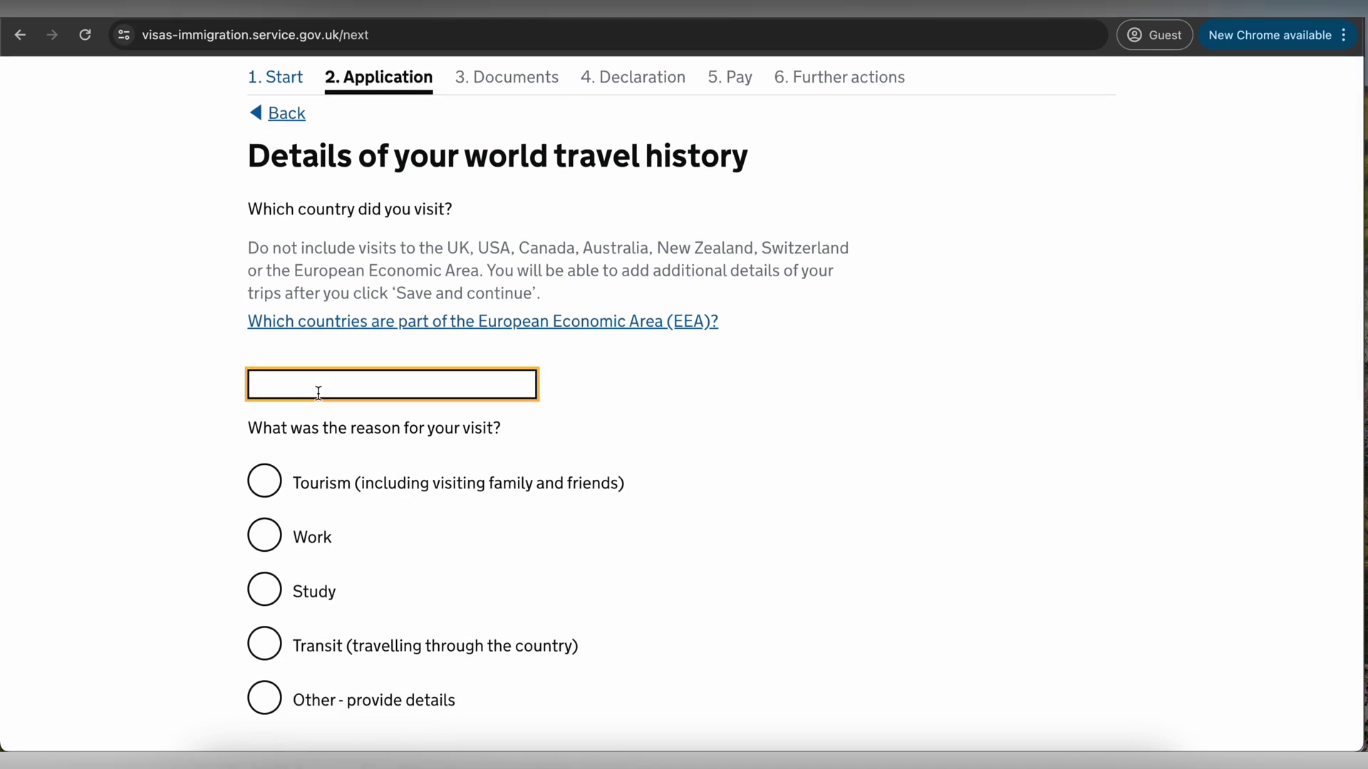
scroll(319, 393, "down", 3)
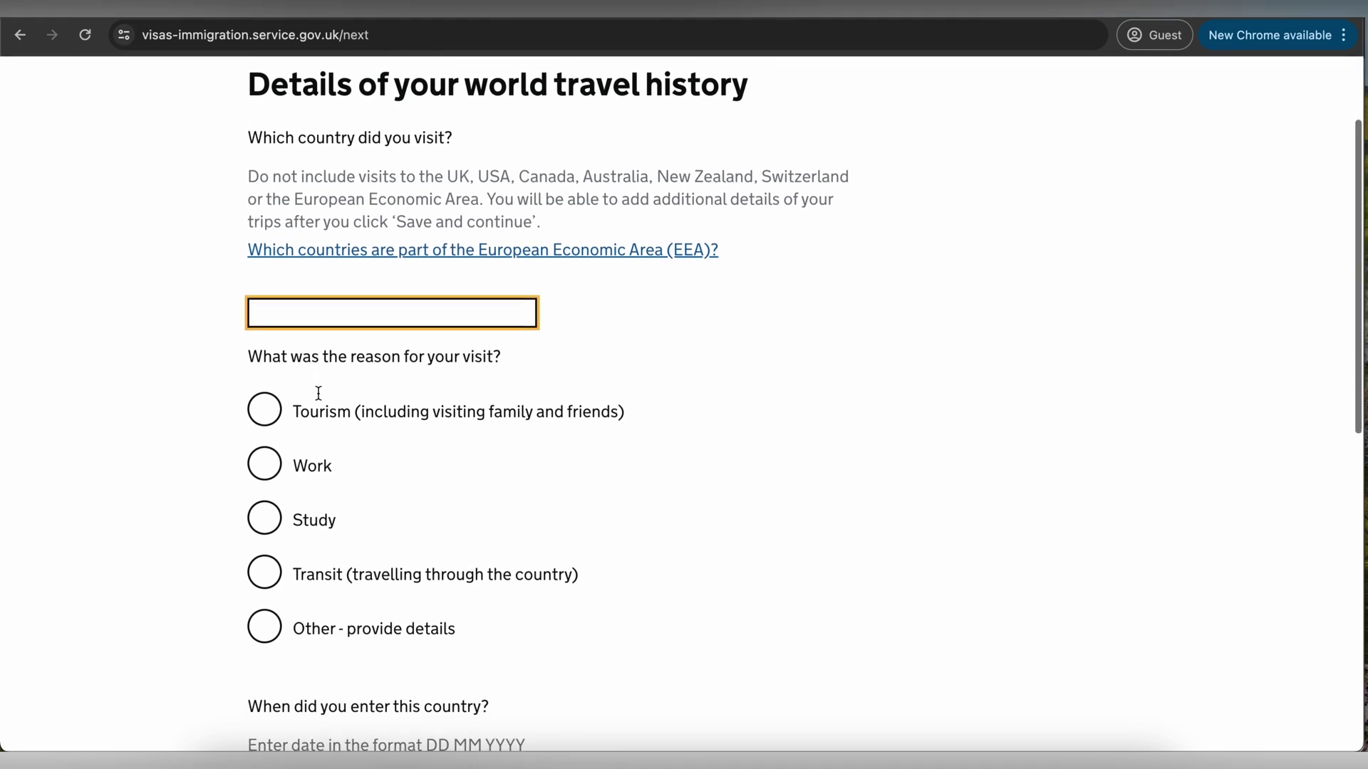
left_click(271, 332)
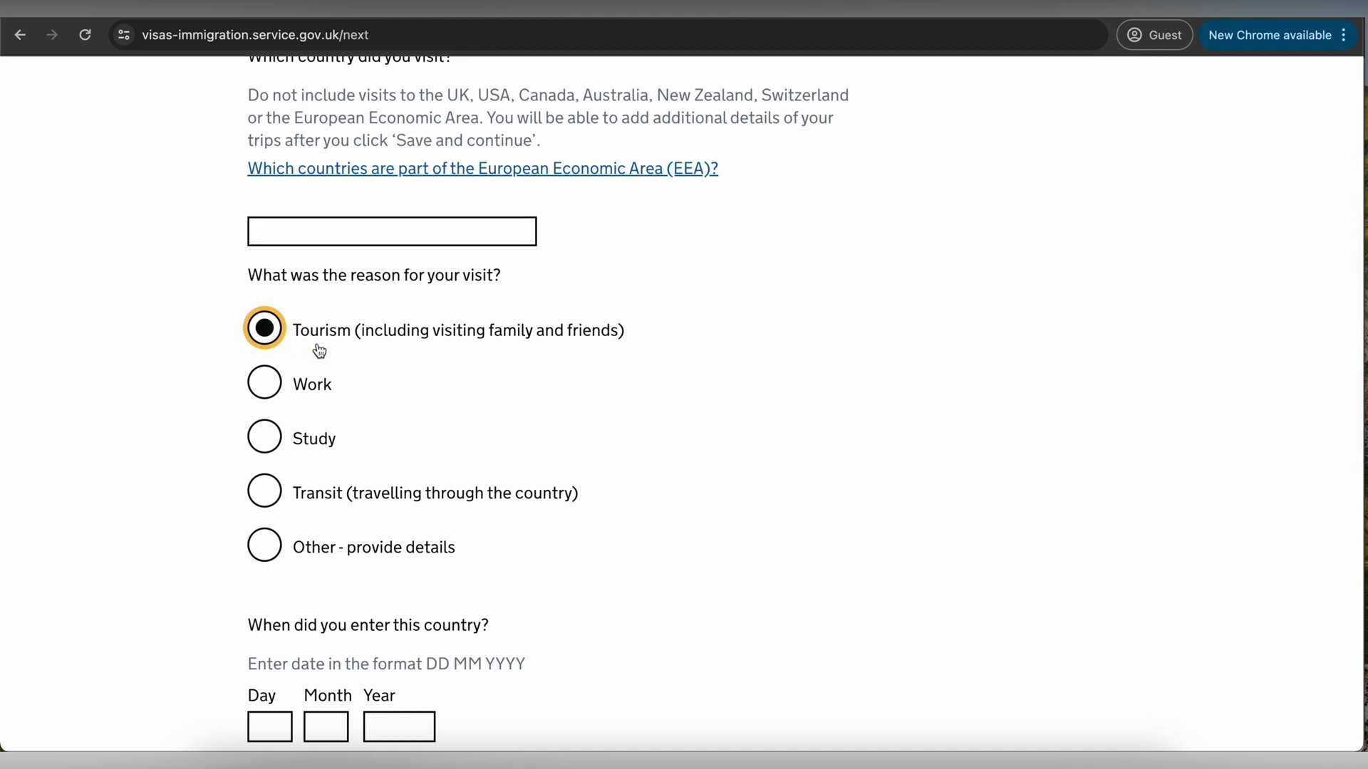
scroll(318, 351, "down", 2)
scroll(332, 510, "up", 1)
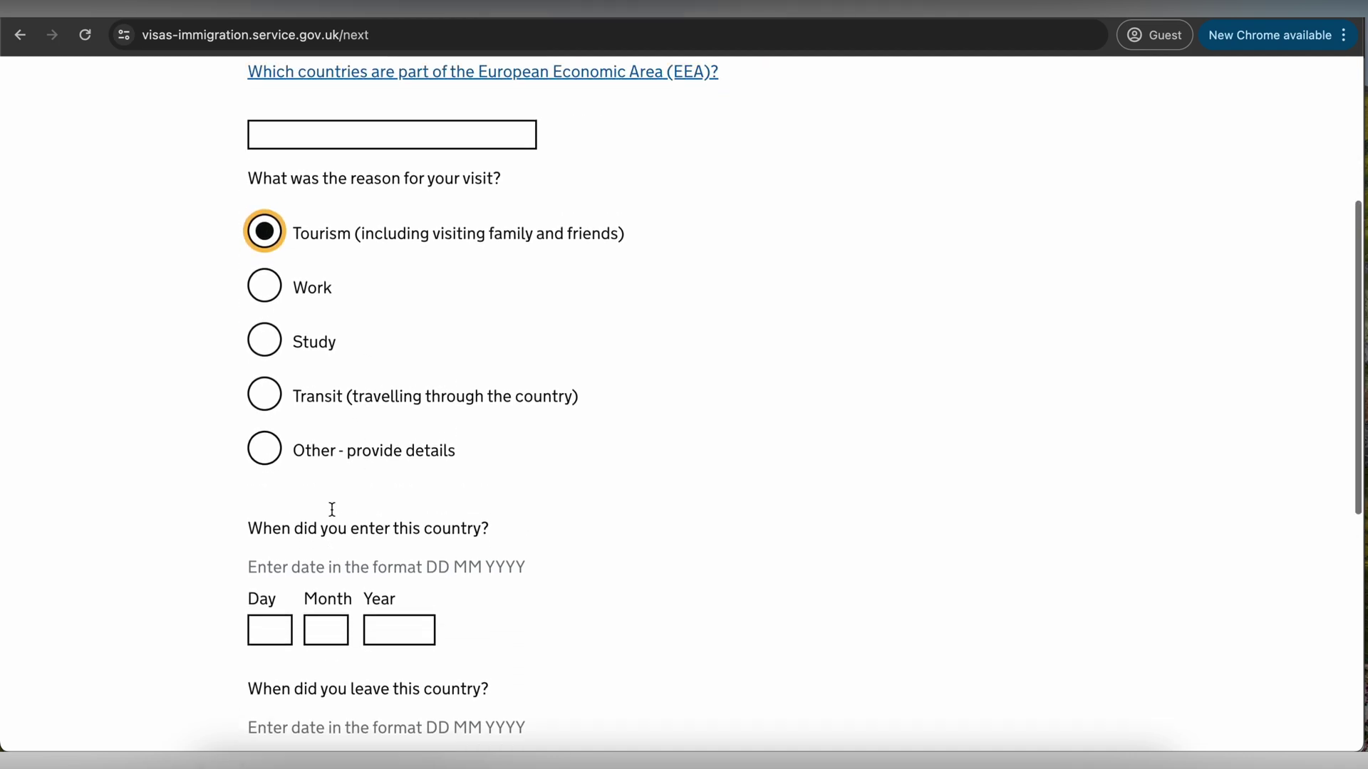
left_click(317, 144)
type("Mala")
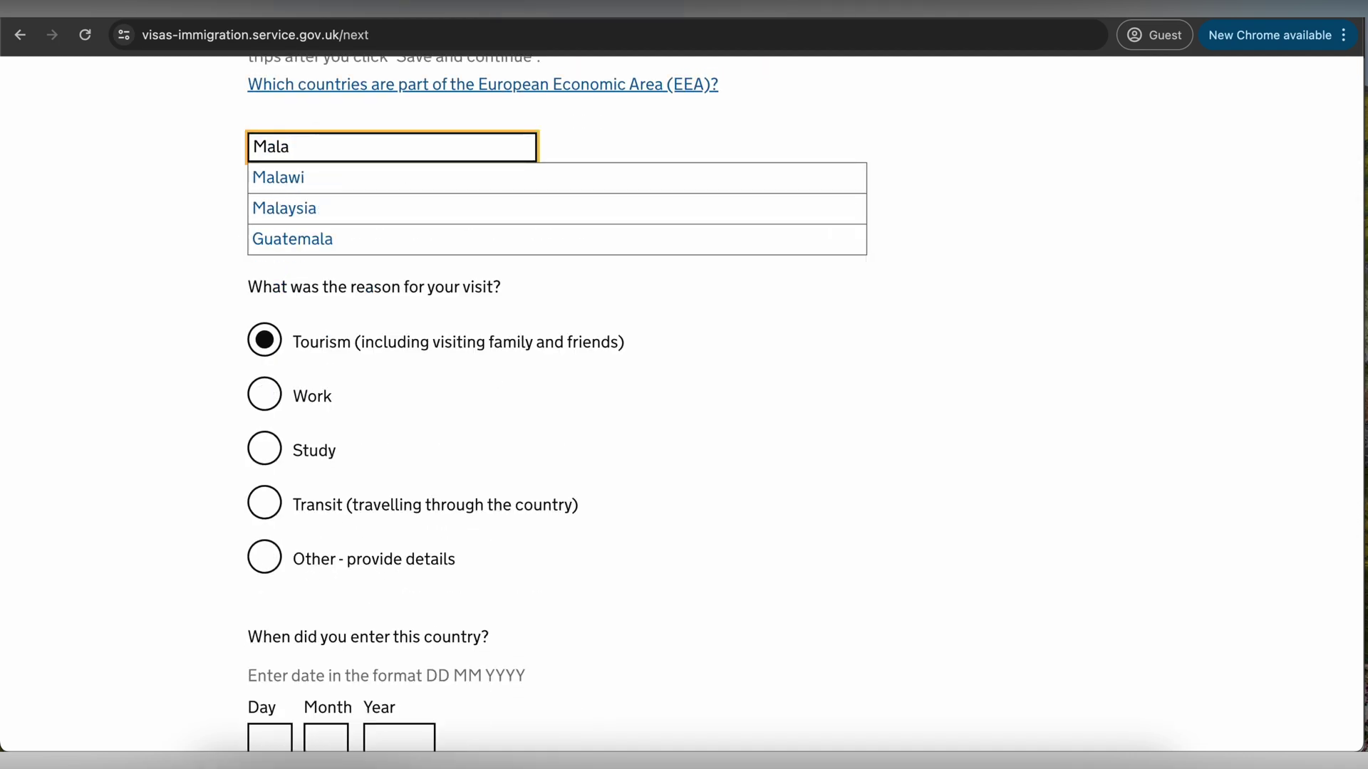
left_click(324, 203)
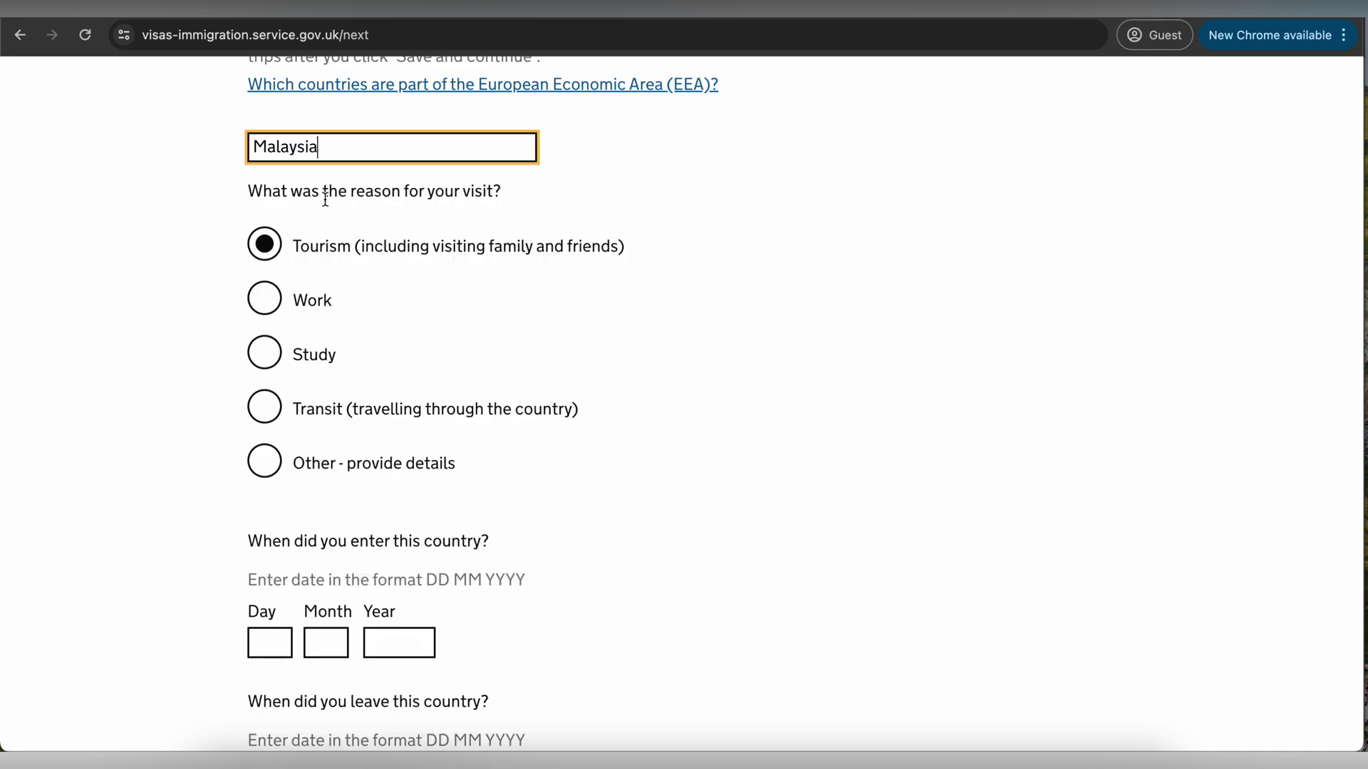
- Abandon the trip entry and answer No to world travel history instead
scroll(245, 306, "down", 4)
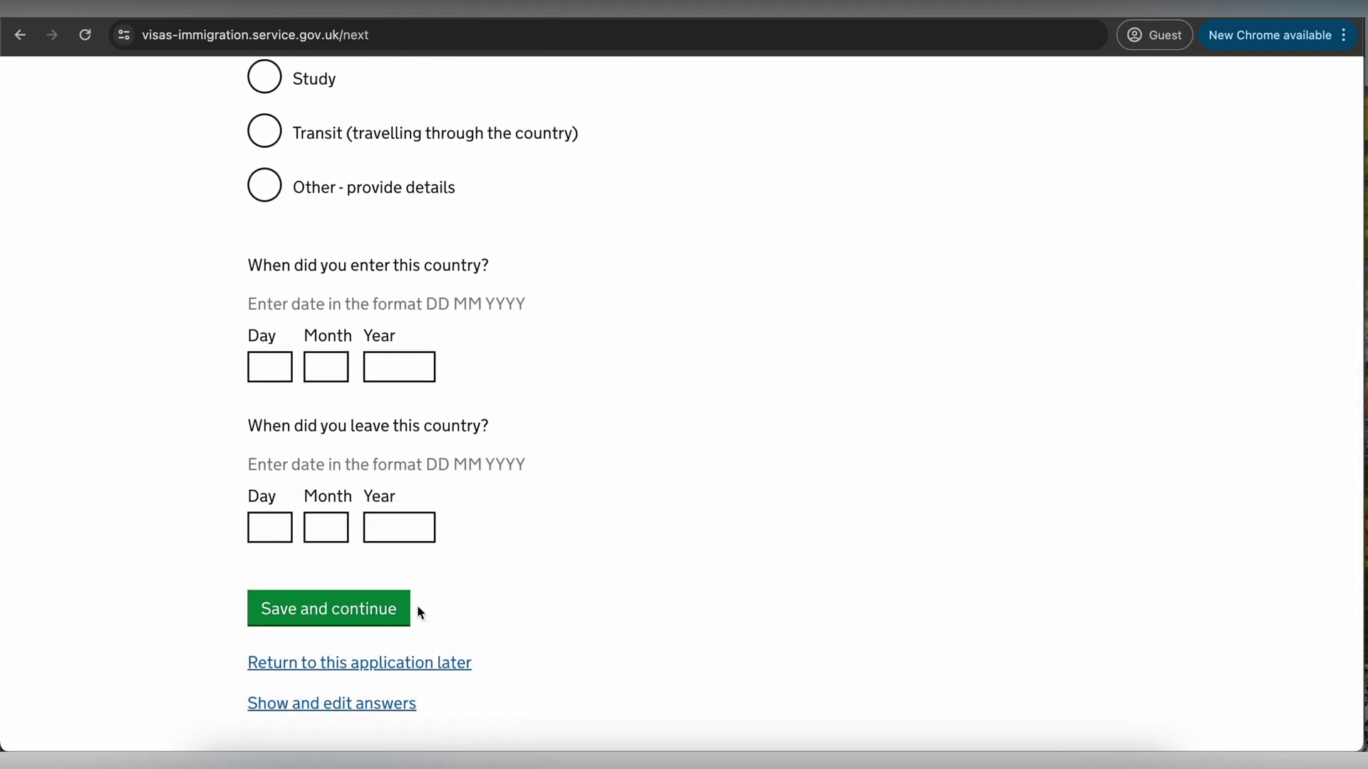
scroll(417, 605, "up", 10)
left_click(289, 178)
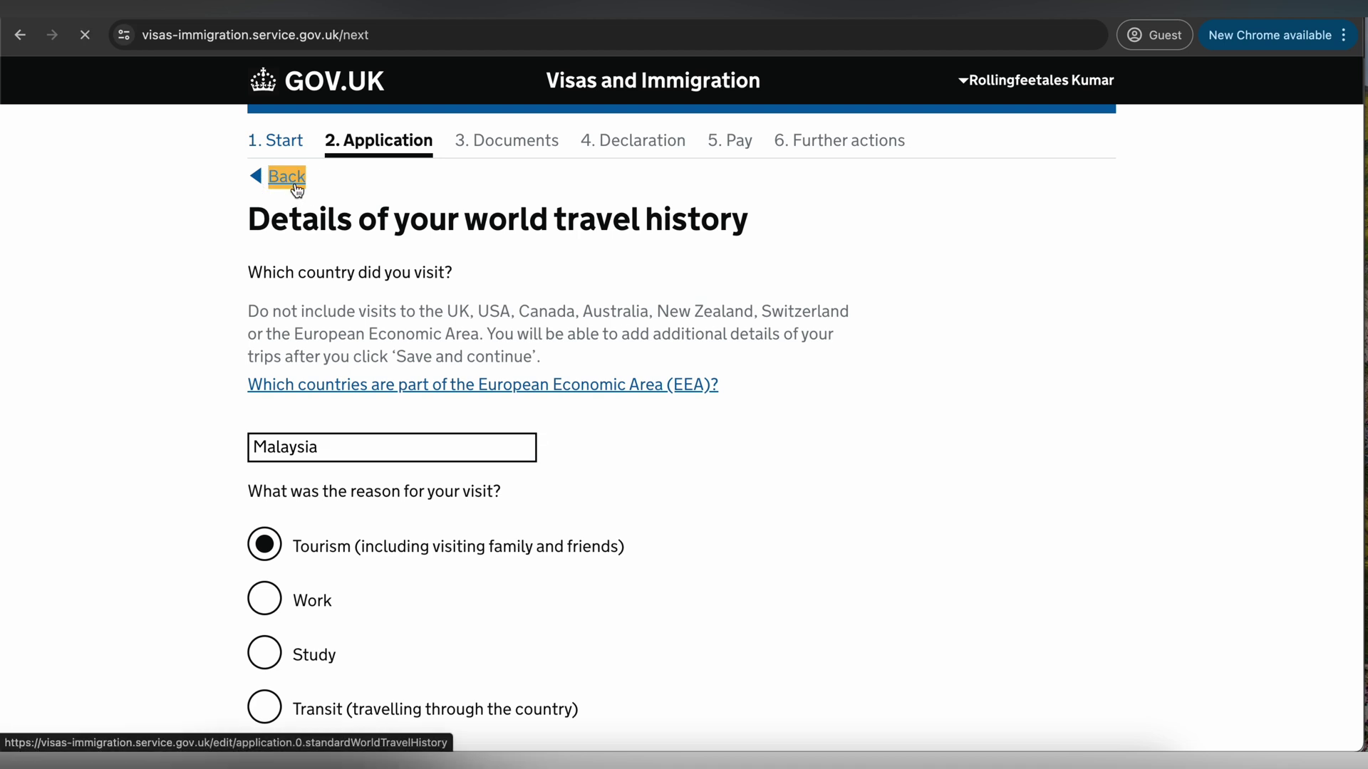
left_click(373, 424)
- Save world travel history as No, then answer Yes to past immigration problems
left_click(382, 497)
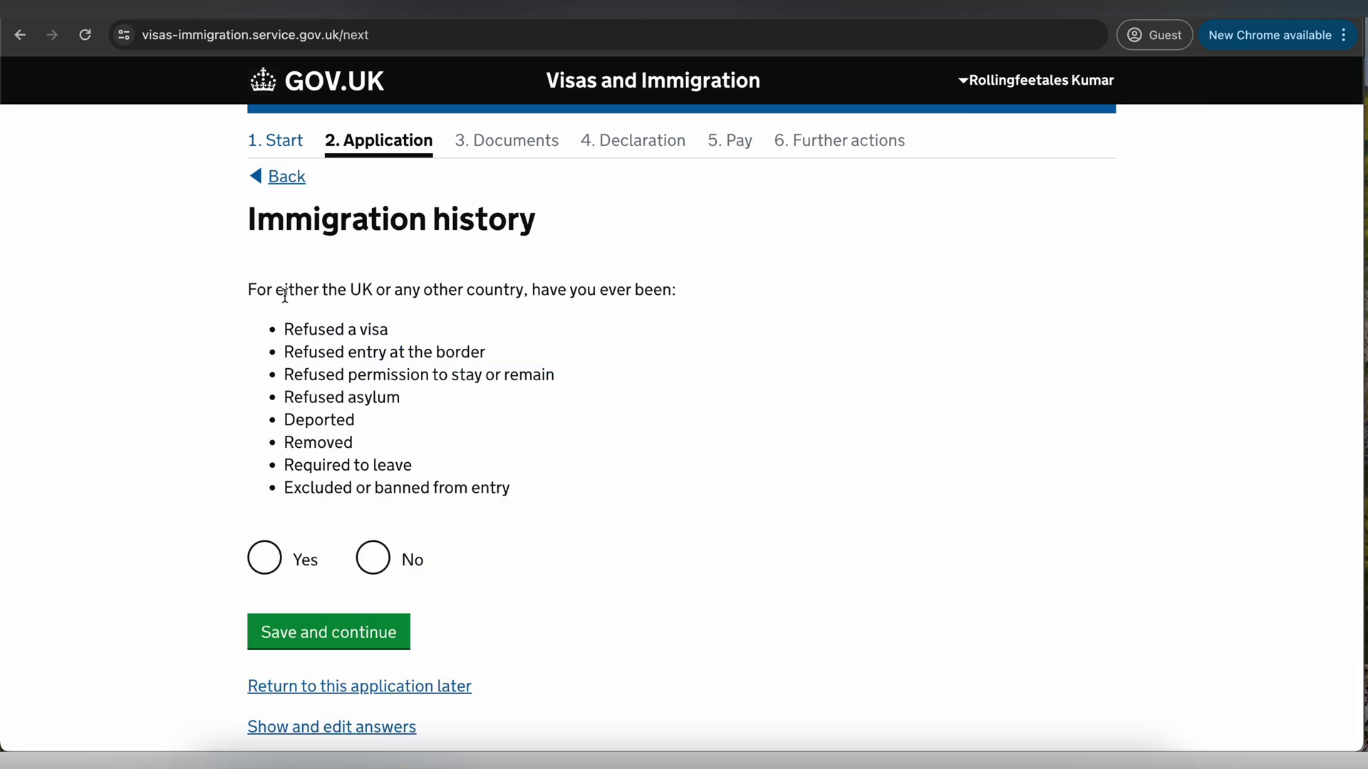
left_click_drag(285, 294, 562, 295)
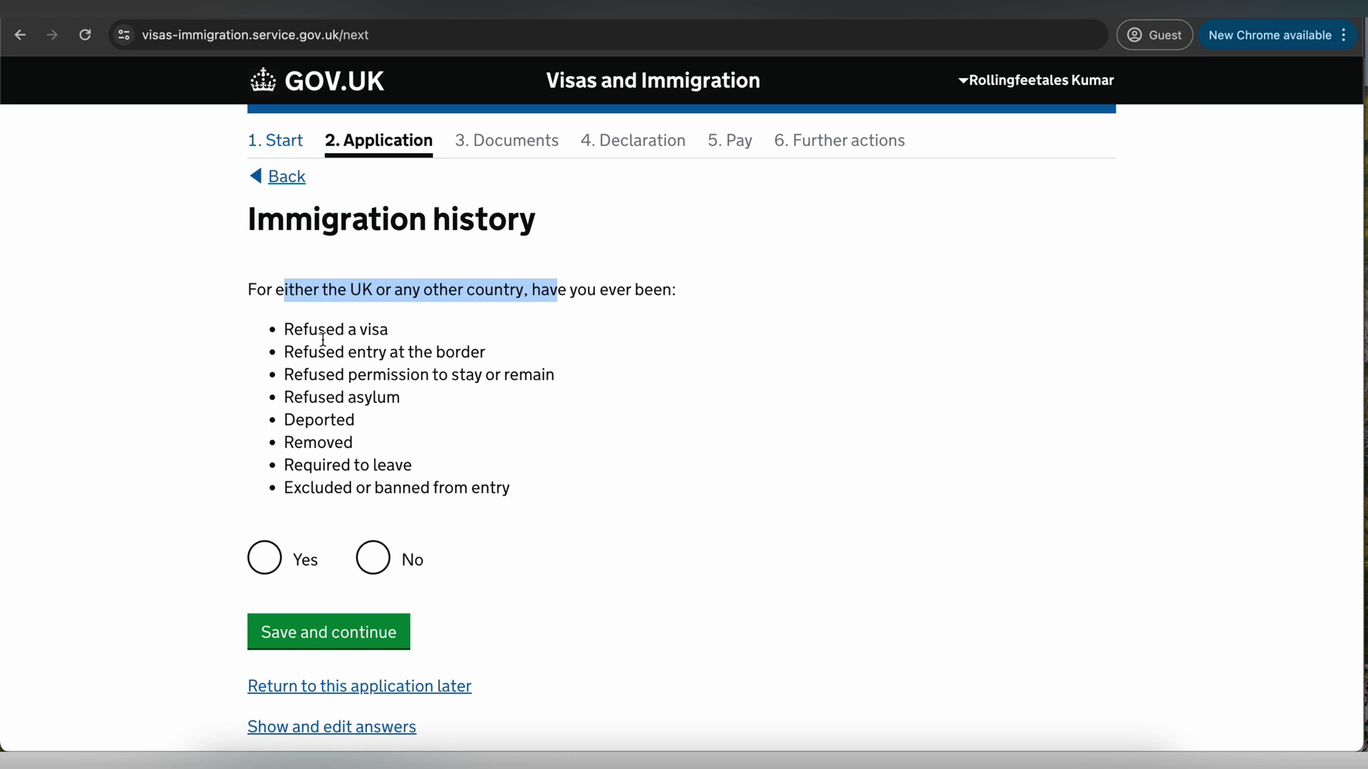
left_click_drag(318, 331, 409, 351)
left_click(263, 567)
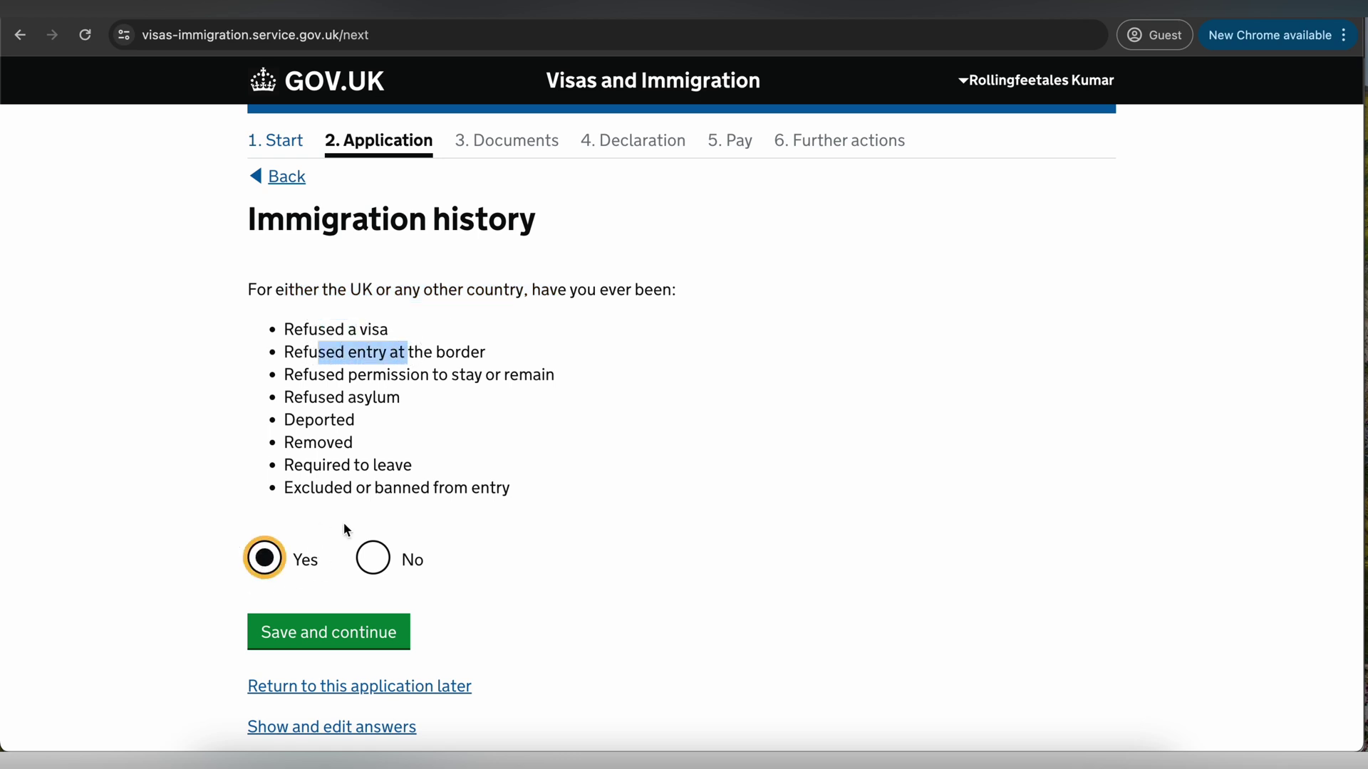
scroll(343, 523, "down", 1)
left_click(329, 555)
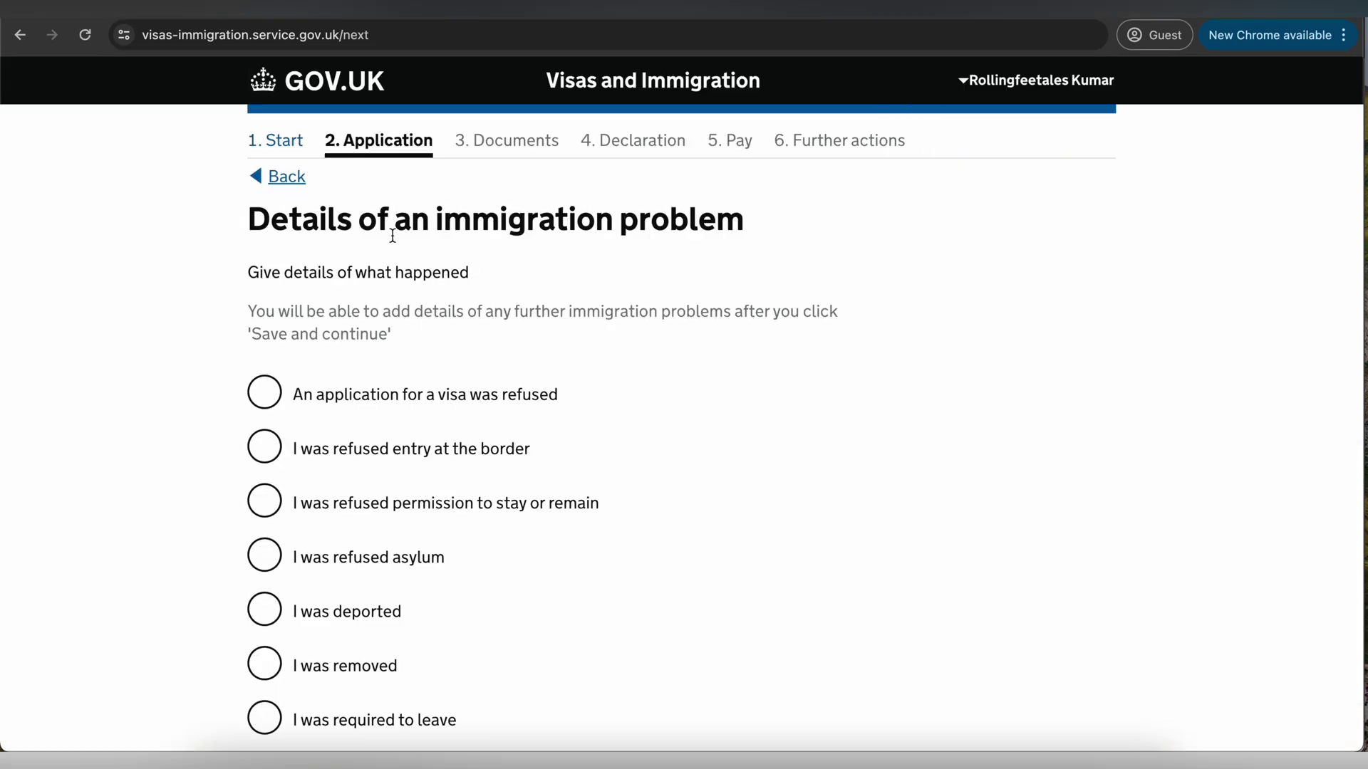
- Select a refused visa application, visit its Country, Month, Year and details fields, then change the answer to No
left_click_drag(377, 221, 577, 222)
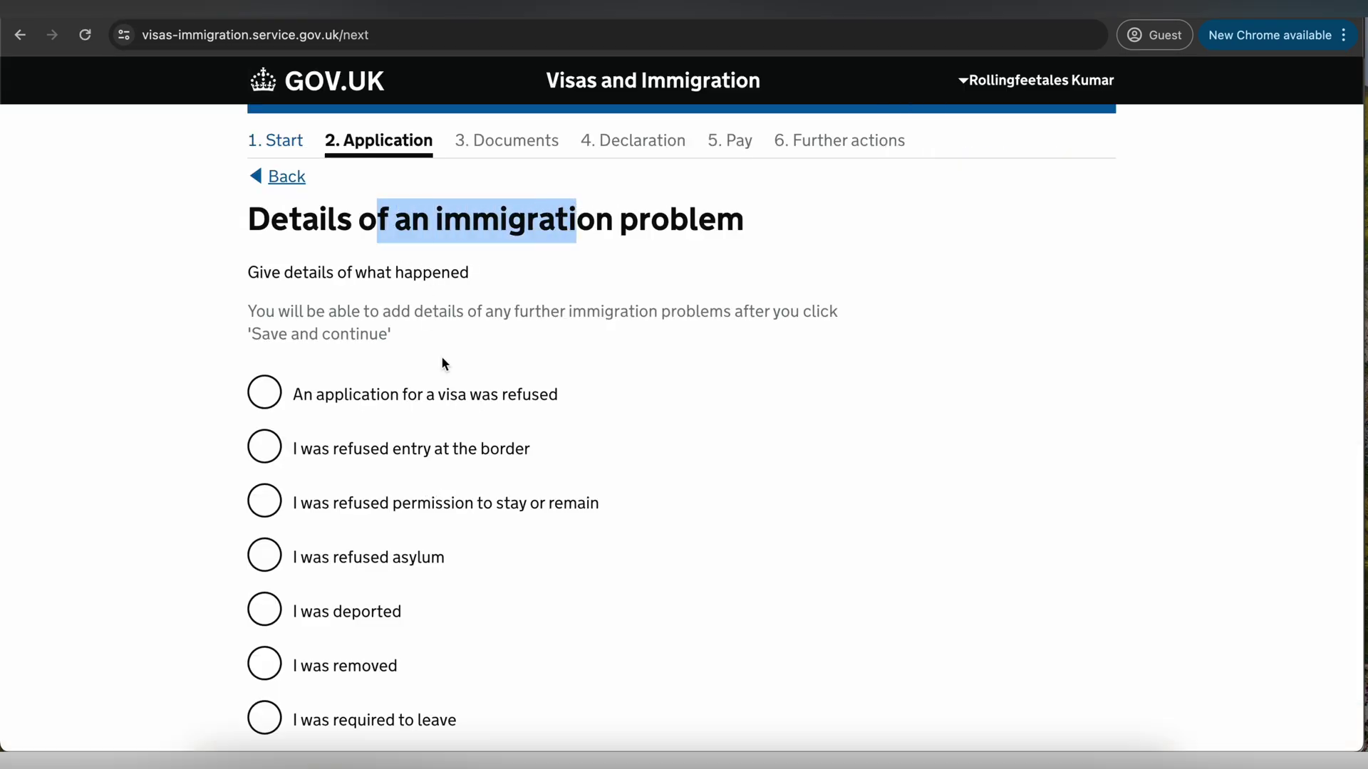
left_click(331, 403)
scroll(438, 411, "down", 3)
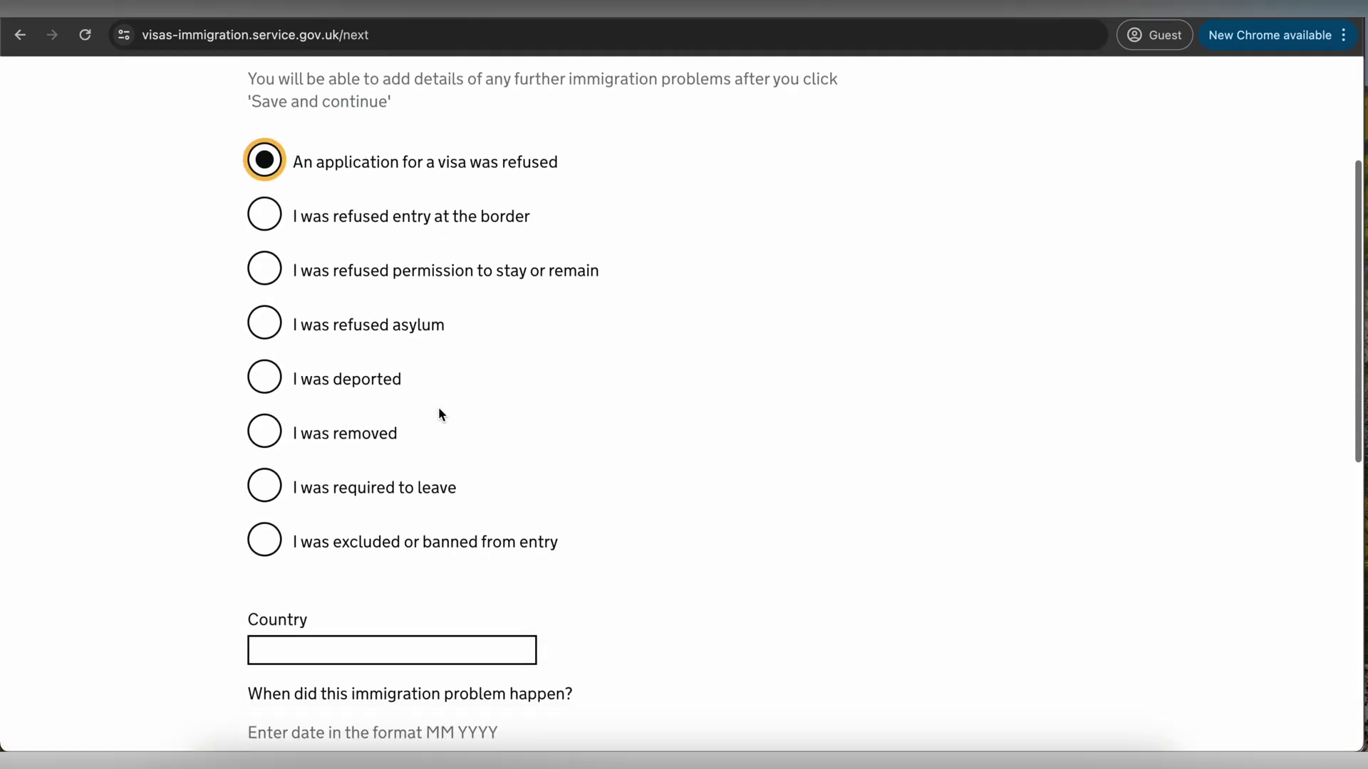
scroll(427, 410, "down", 3)
left_click(339, 388)
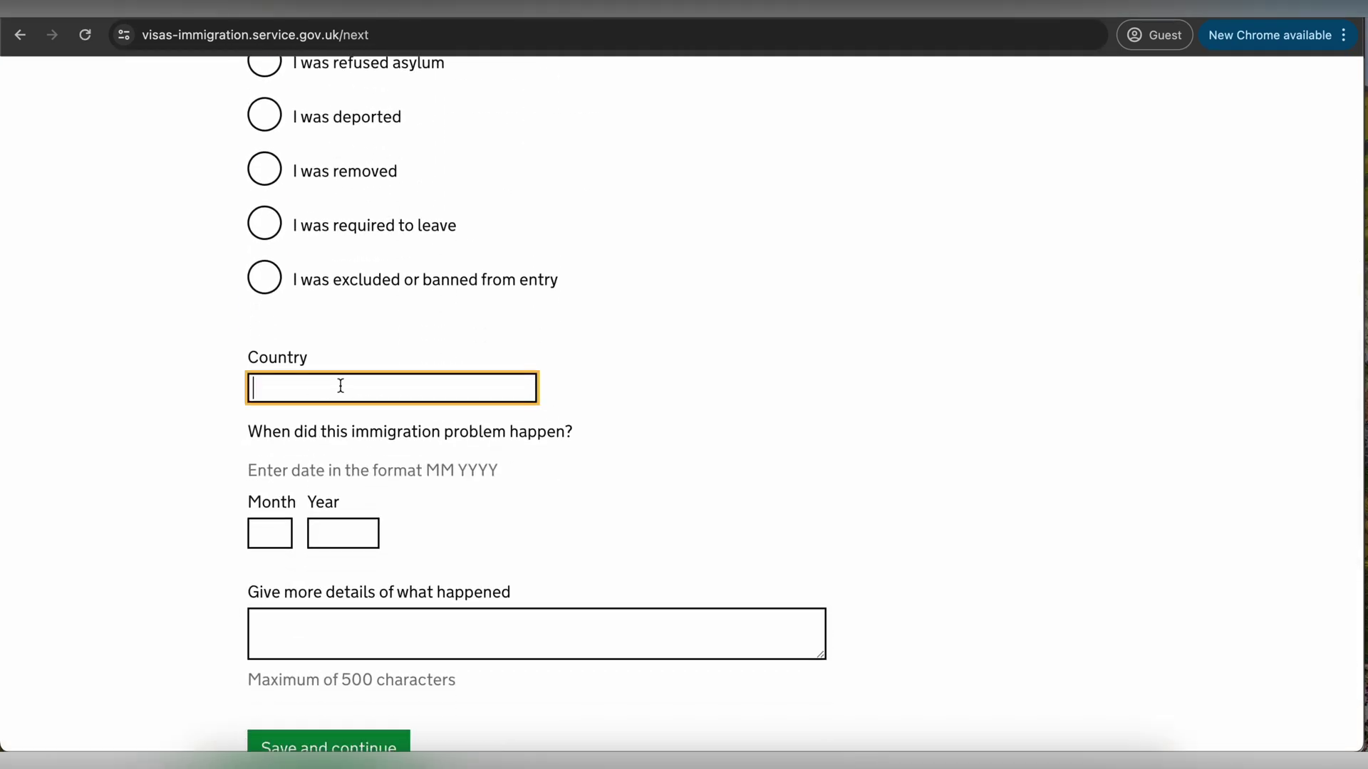
left_click(271, 533)
left_click(328, 535)
left_click(328, 632)
scroll(328, 632, "down", 2)
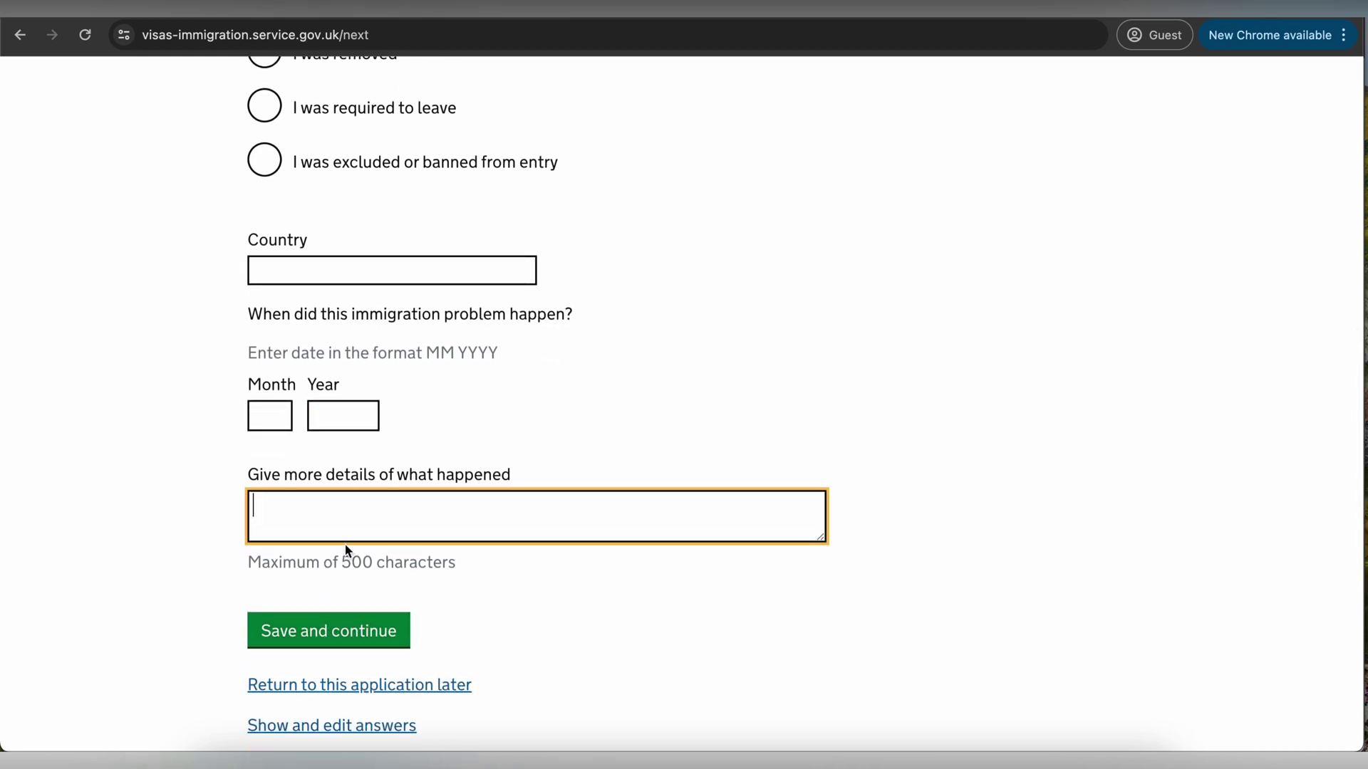
scroll(347, 551, "up", 7)
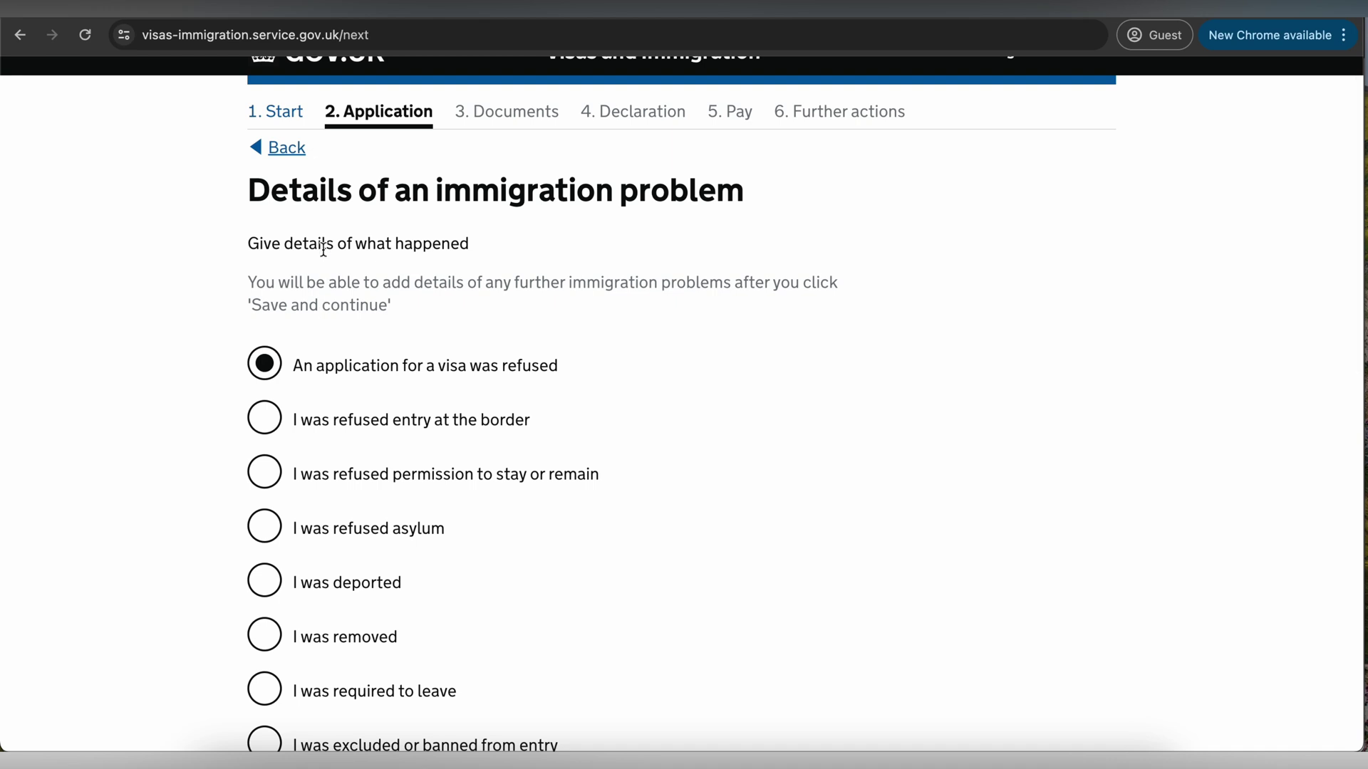
left_click(285, 148)
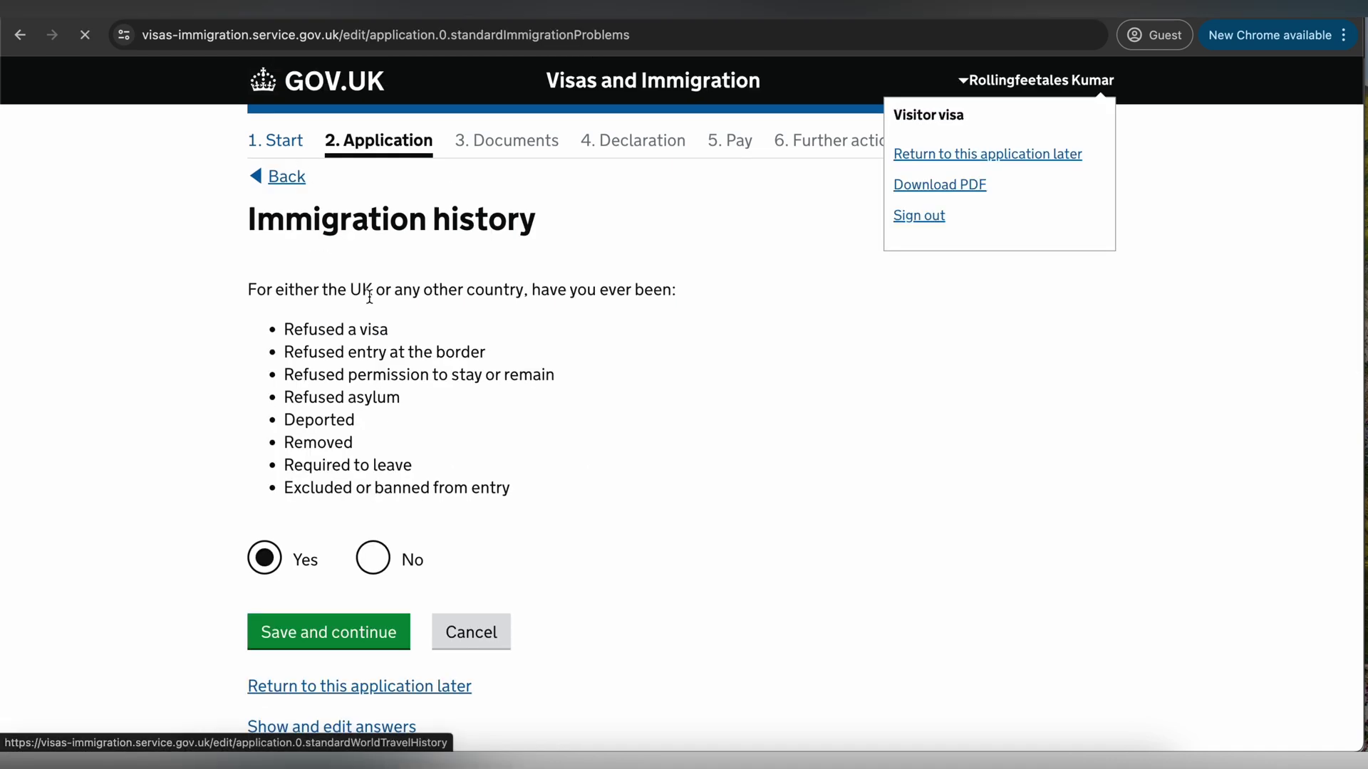
left_click(371, 557)
- Save immigration history as No and answer No to breaching UK immigration law
left_click(356, 634)
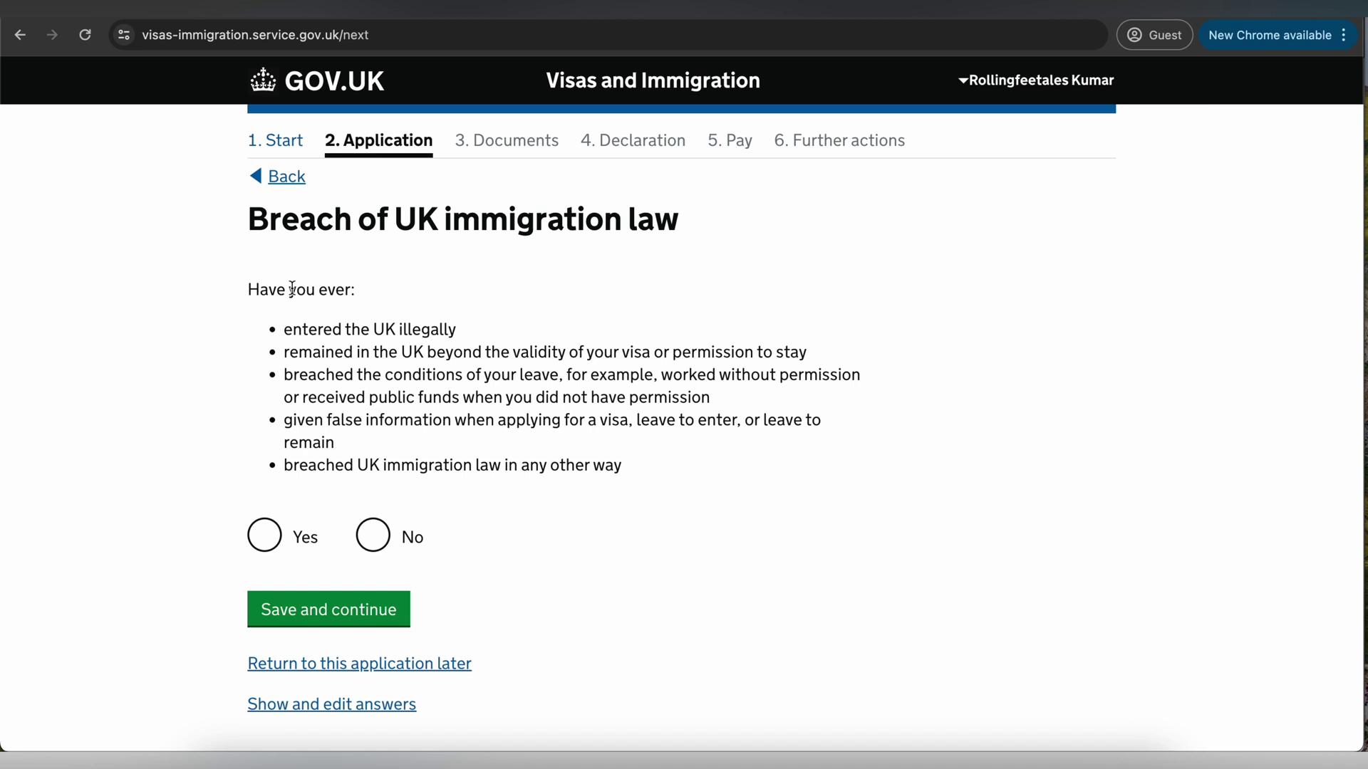
left_click(372, 536)
left_click(354, 609)
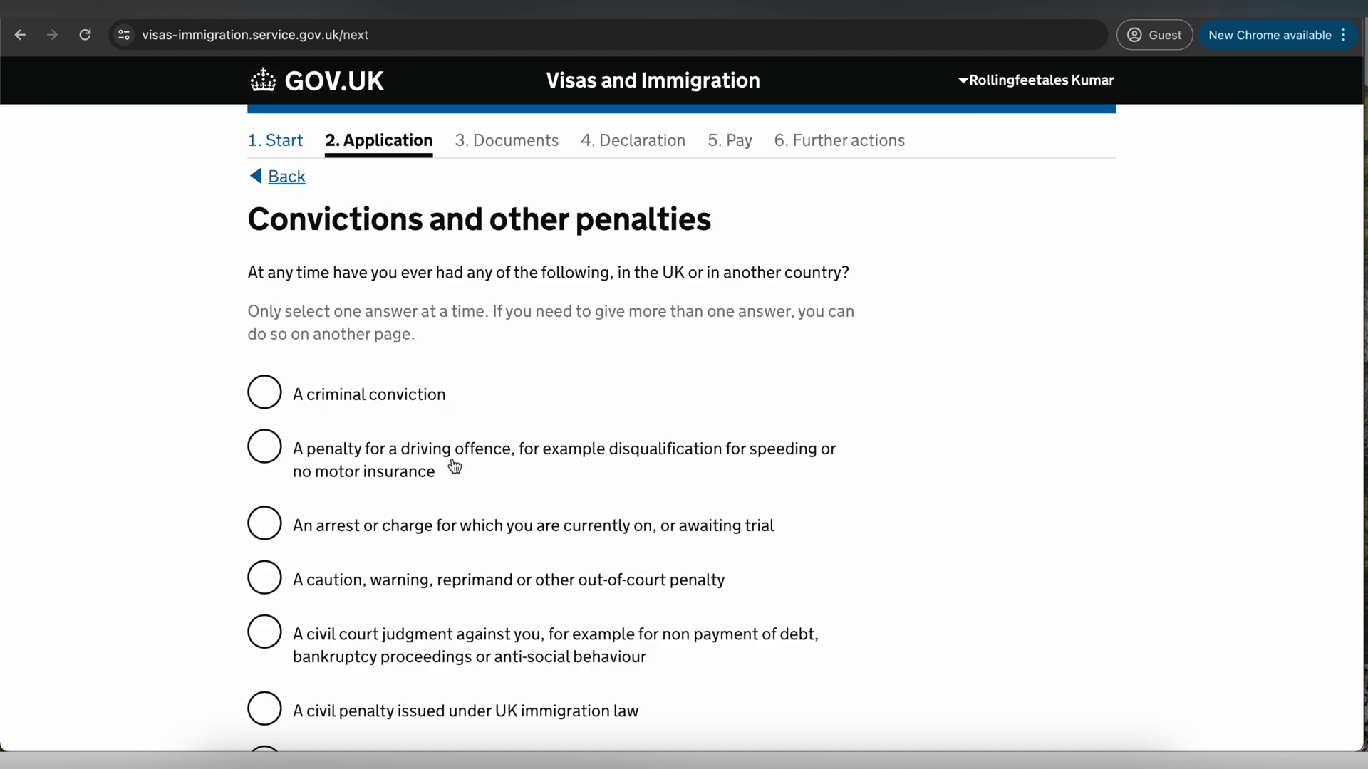
- Declare 'No, I have never had any of these' for convictions and penalties and save
scroll(455, 467, "down", 2)
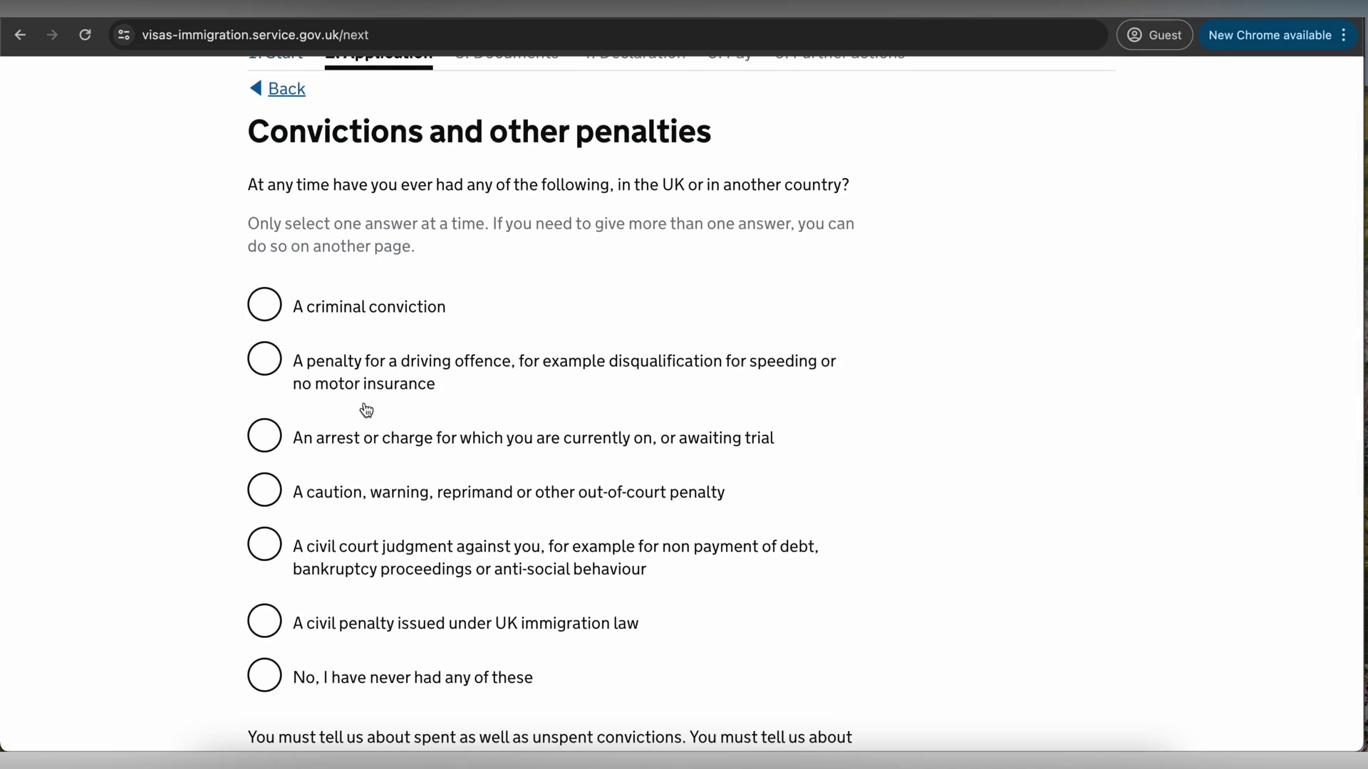
scroll(347, 434, "down", 5)
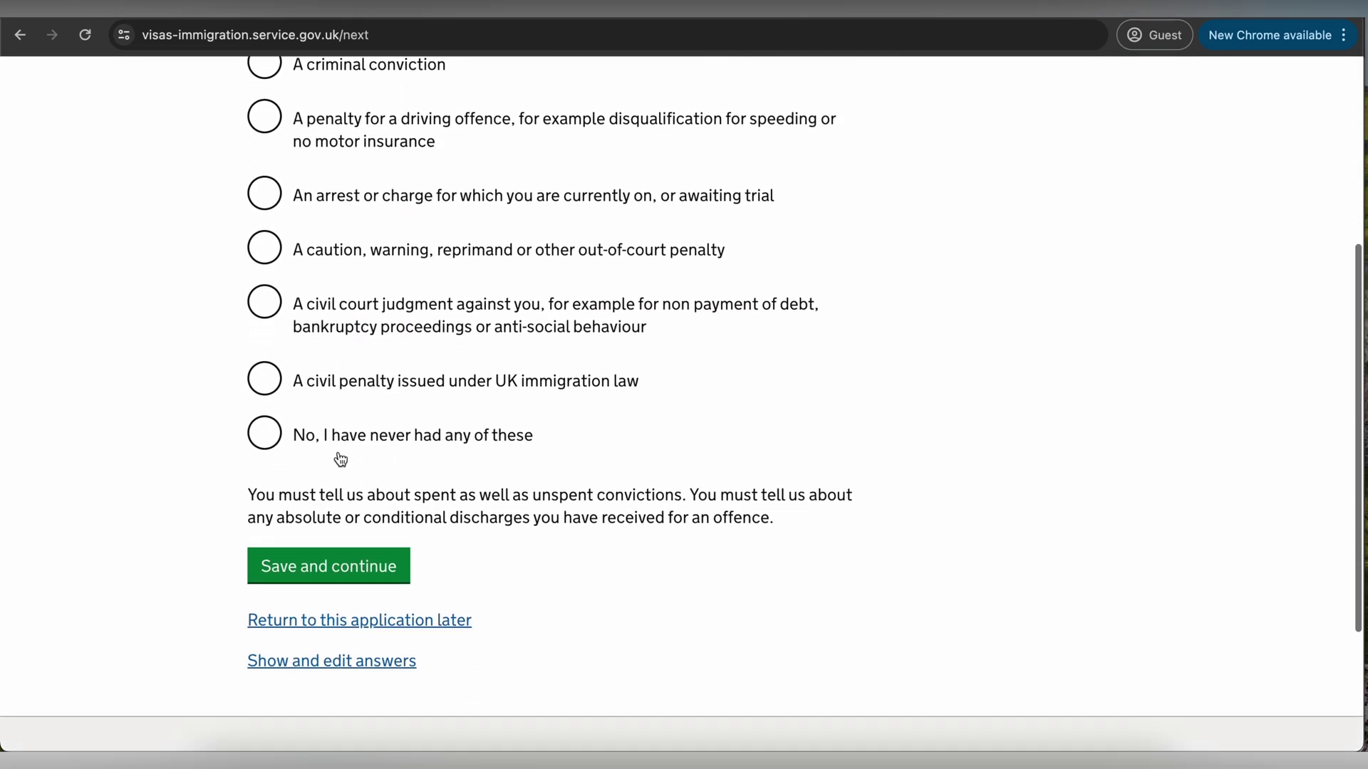
left_click(347, 445)
left_click(360, 570)
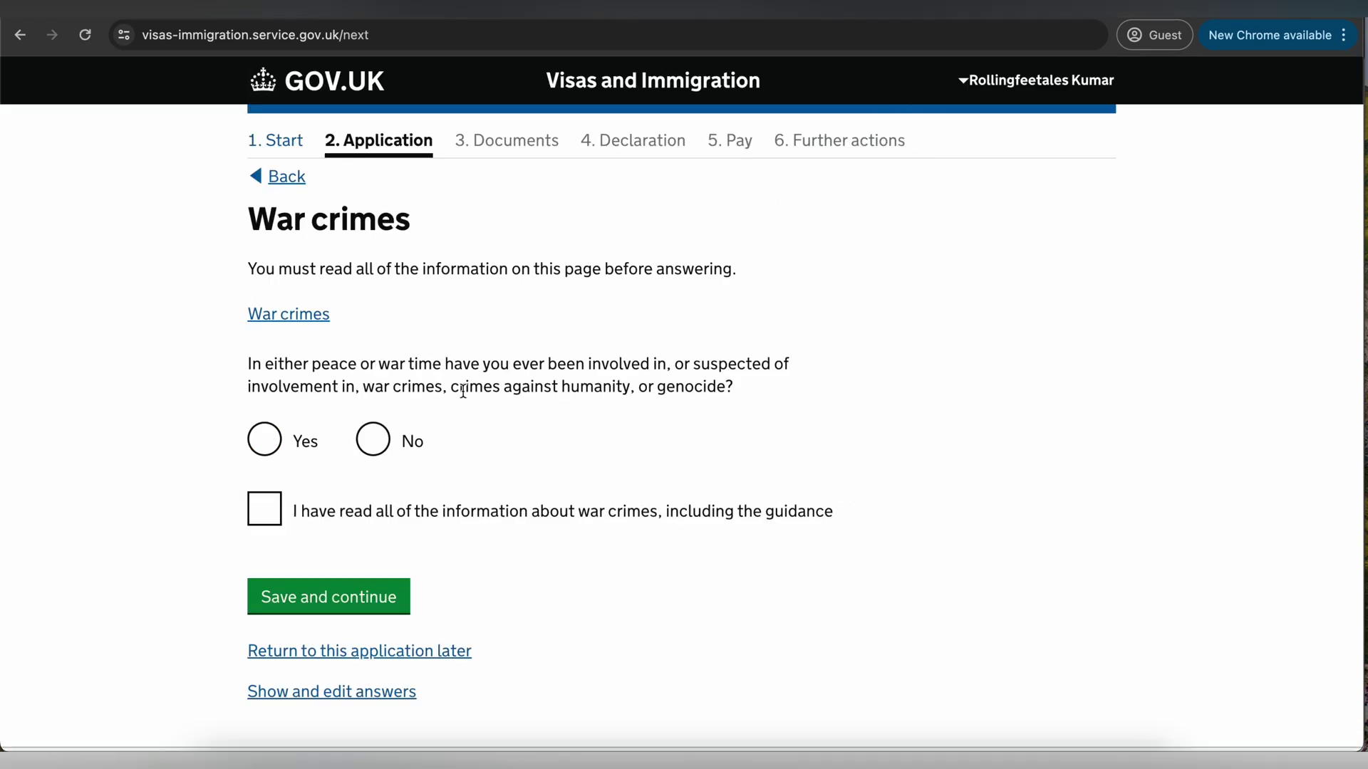
- Answer No to war crimes, tick 'I have read all of the information' and save
left_click_drag(352, 271, 581, 269)
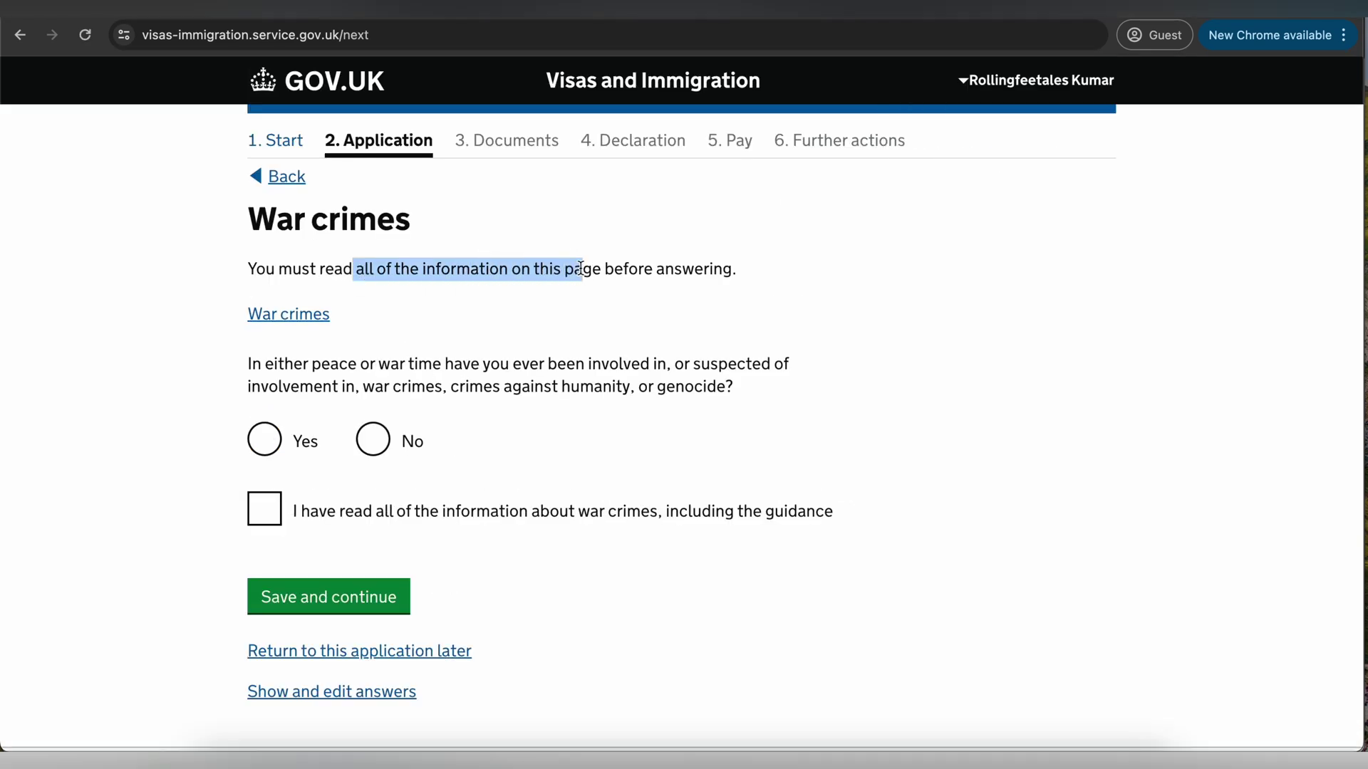
scroll(471, 348, "down", 2)
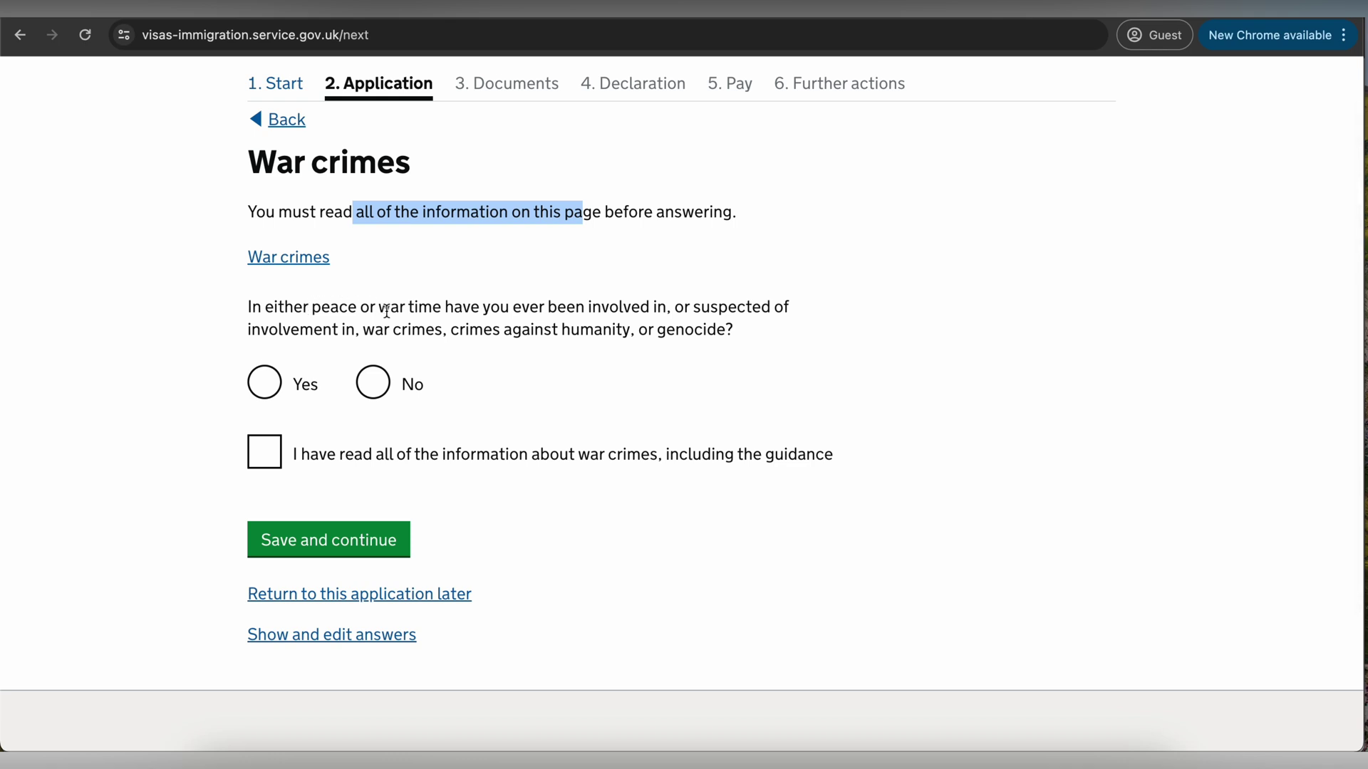
left_click(383, 397)
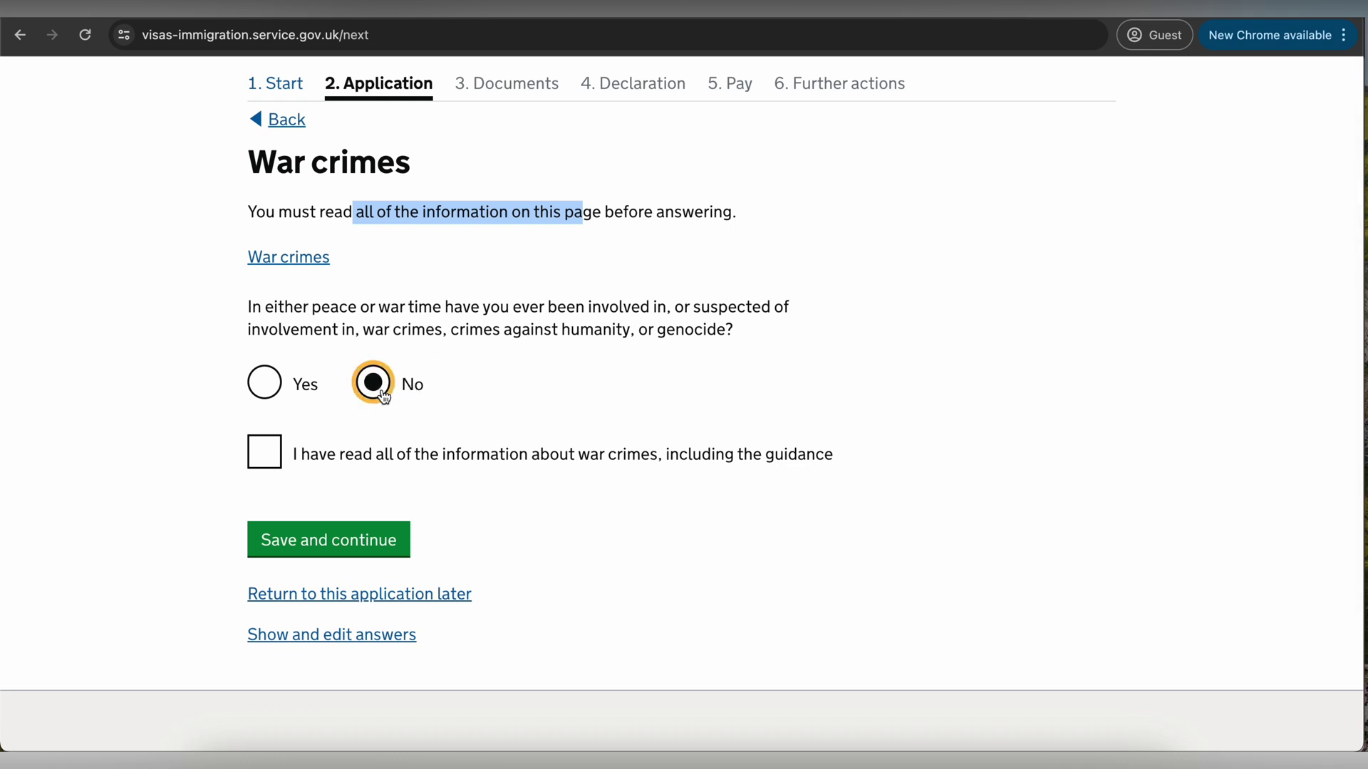
left_click(274, 457)
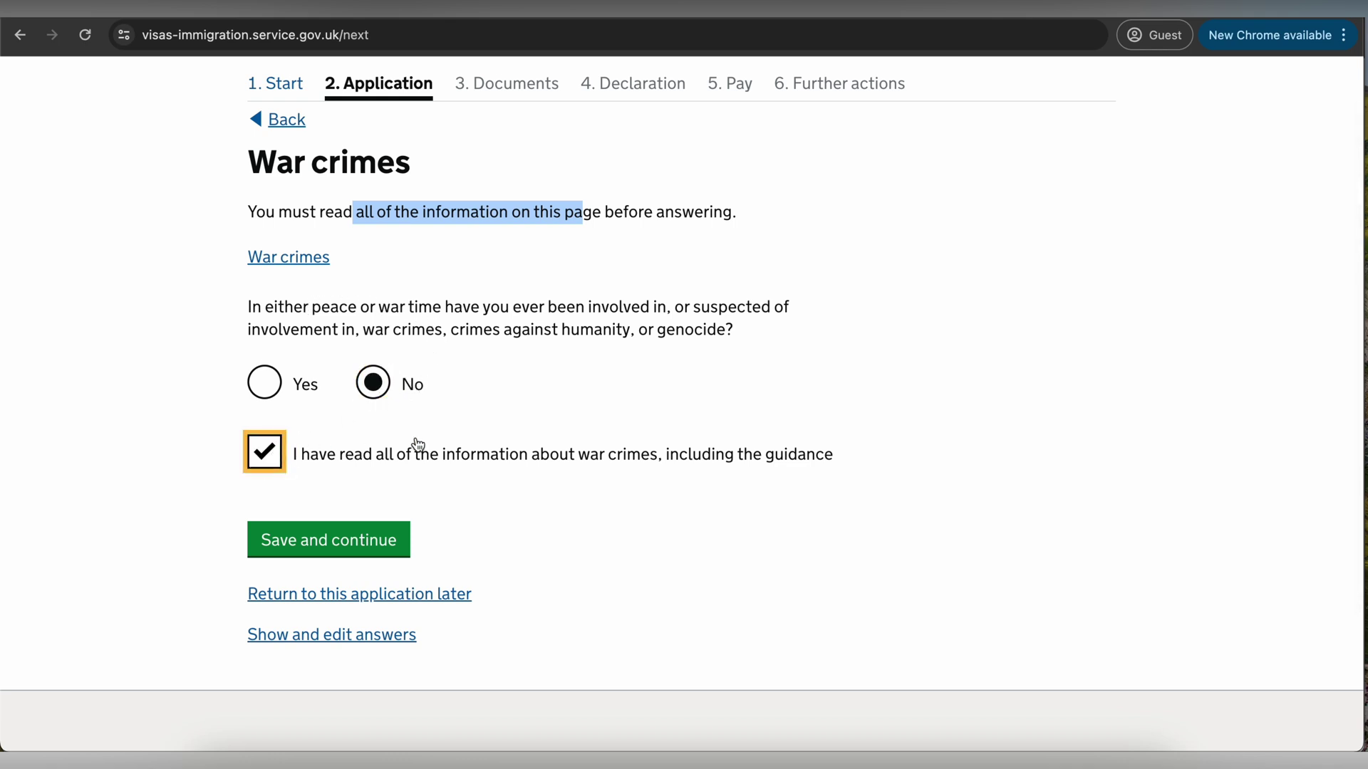
scroll(415, 442, "down", 1)
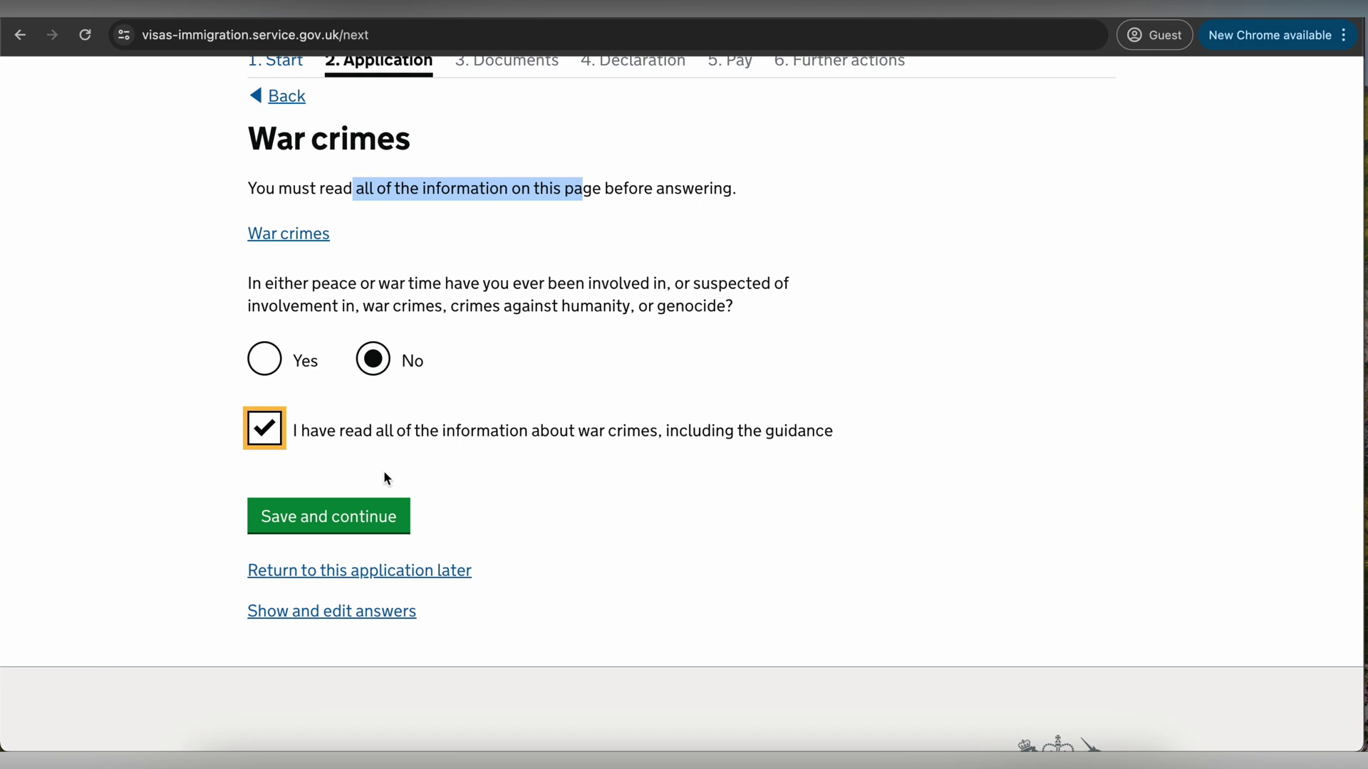
left_click(354, 517)
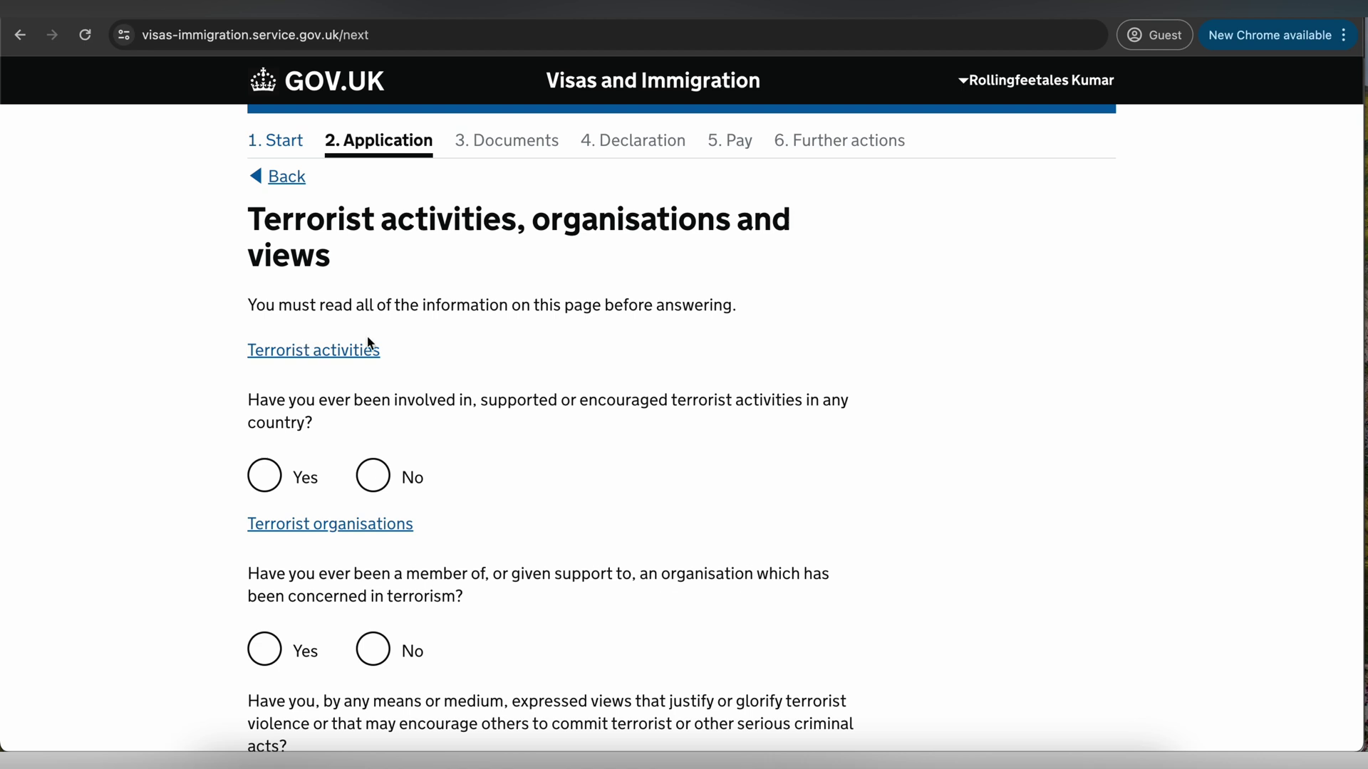
- Answer No to all three terrorism questions, confirm the guidance was read, and save
scroll(419, 387, "down", 3)
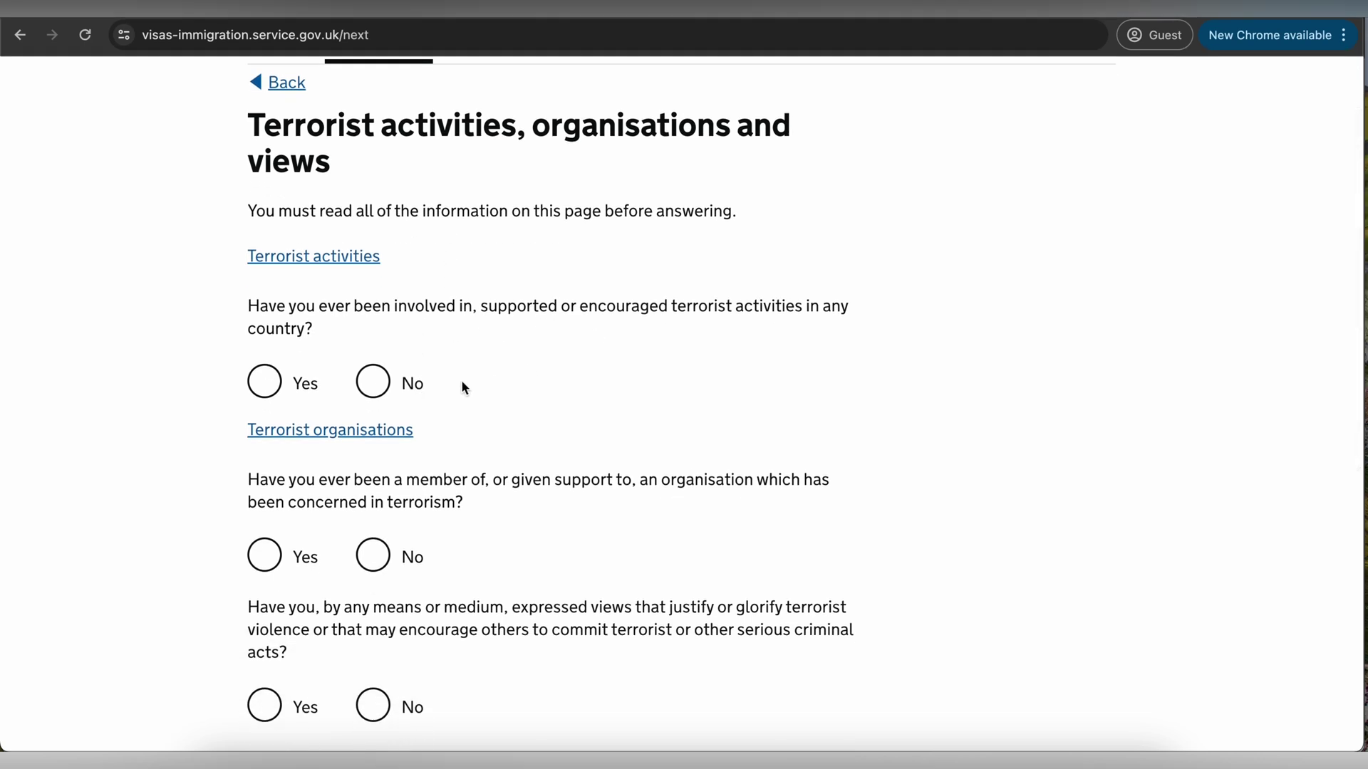
left_click(373, 393)
scroll(374, 396, "down", 2)
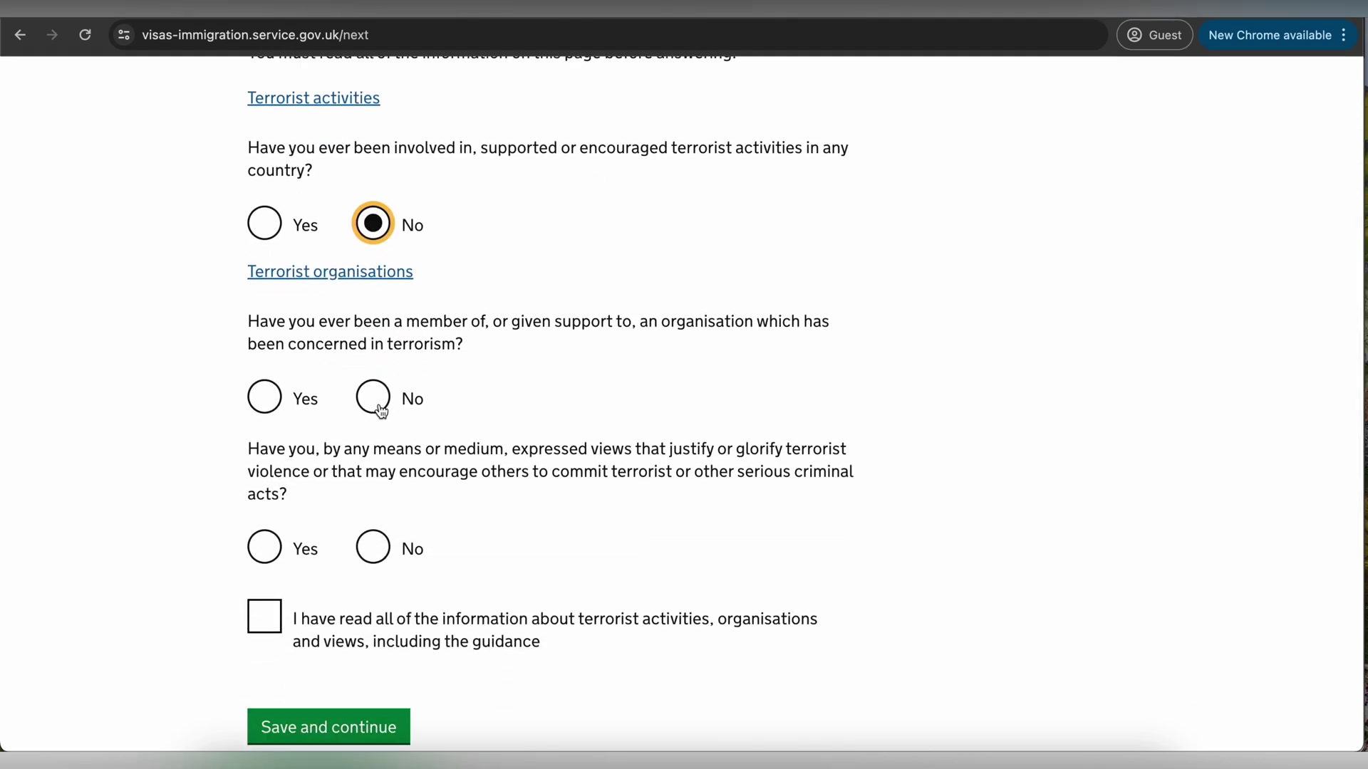
left_click(377, 401)
scroll(379, 409, "down", 2)
left_click(371, 416)
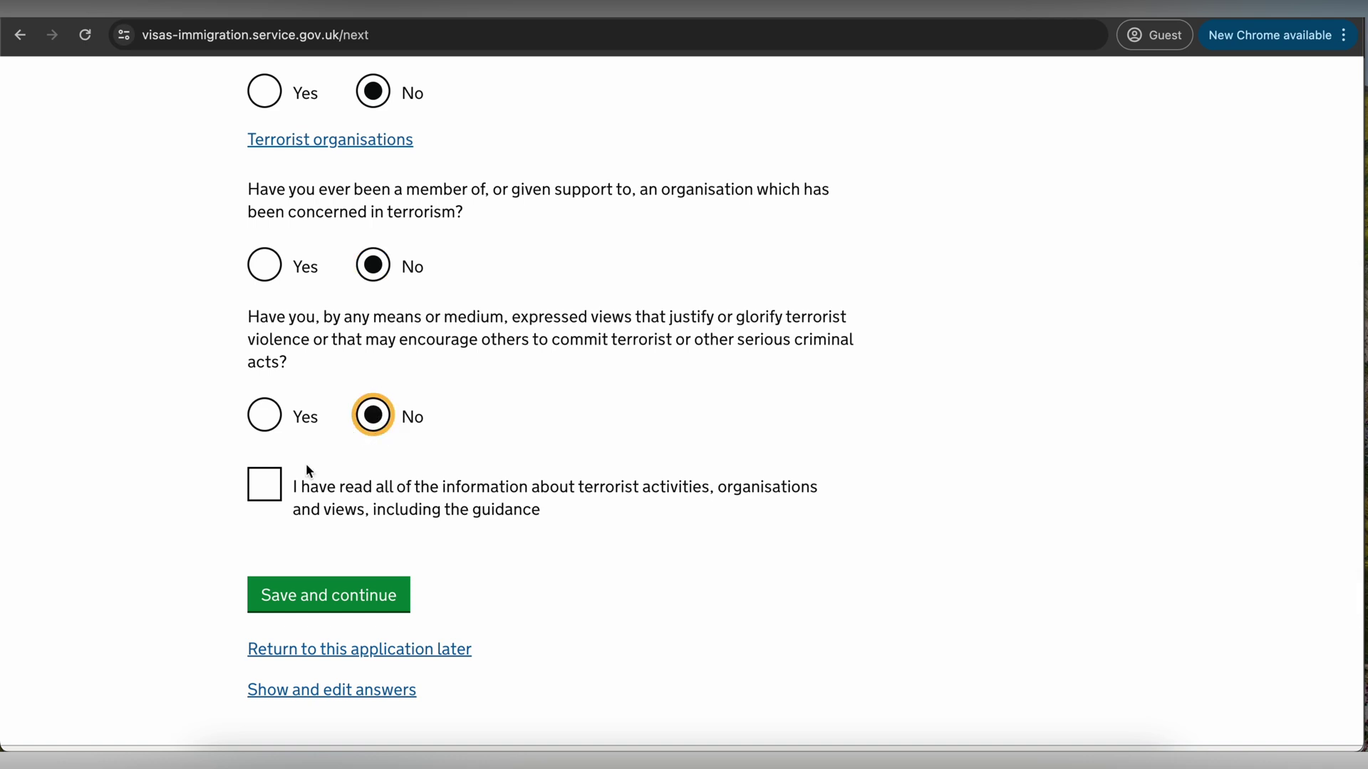
left_click(261, 499)
left_click(348, 596)
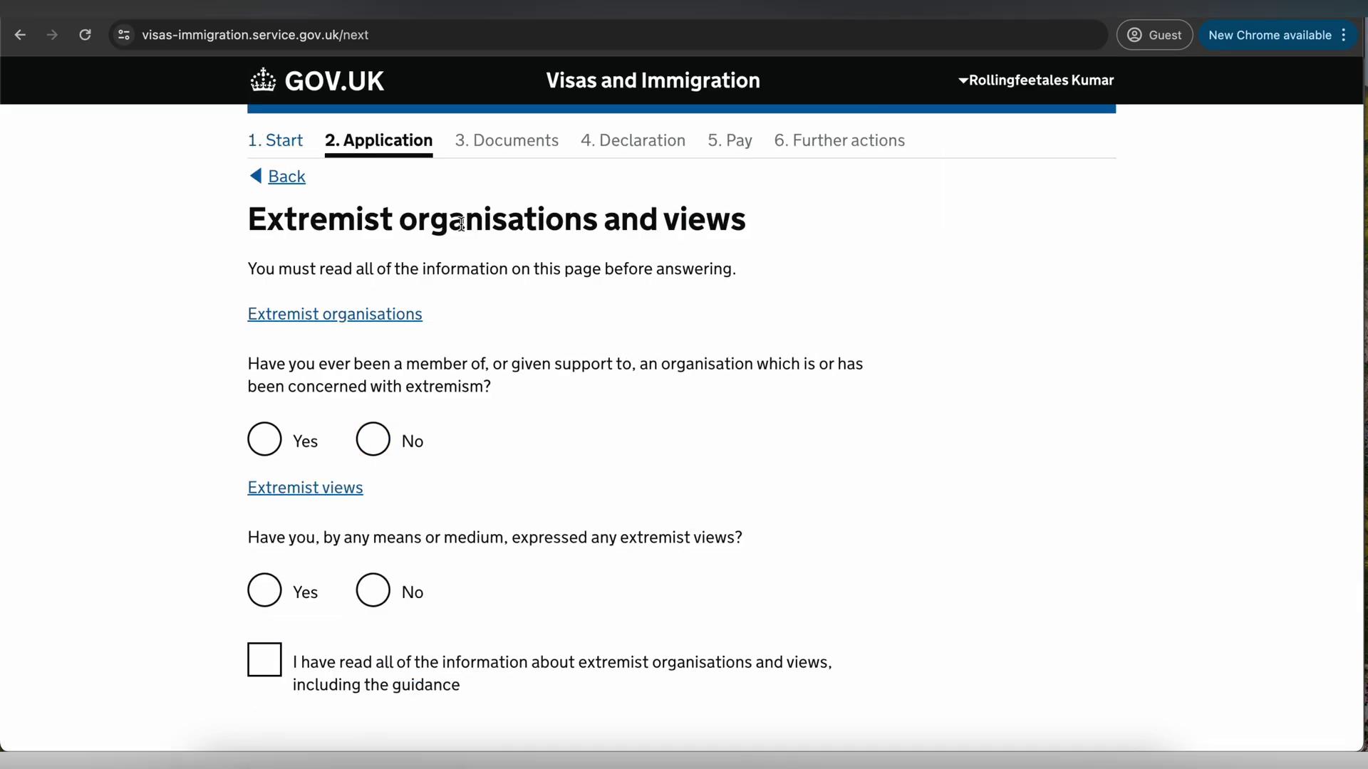
- Answer No to both extremism questions, confirm the guidance was read, and save
left_click_drag(386, 216, 663, 226)
scroll(664, 227, "down", 2)
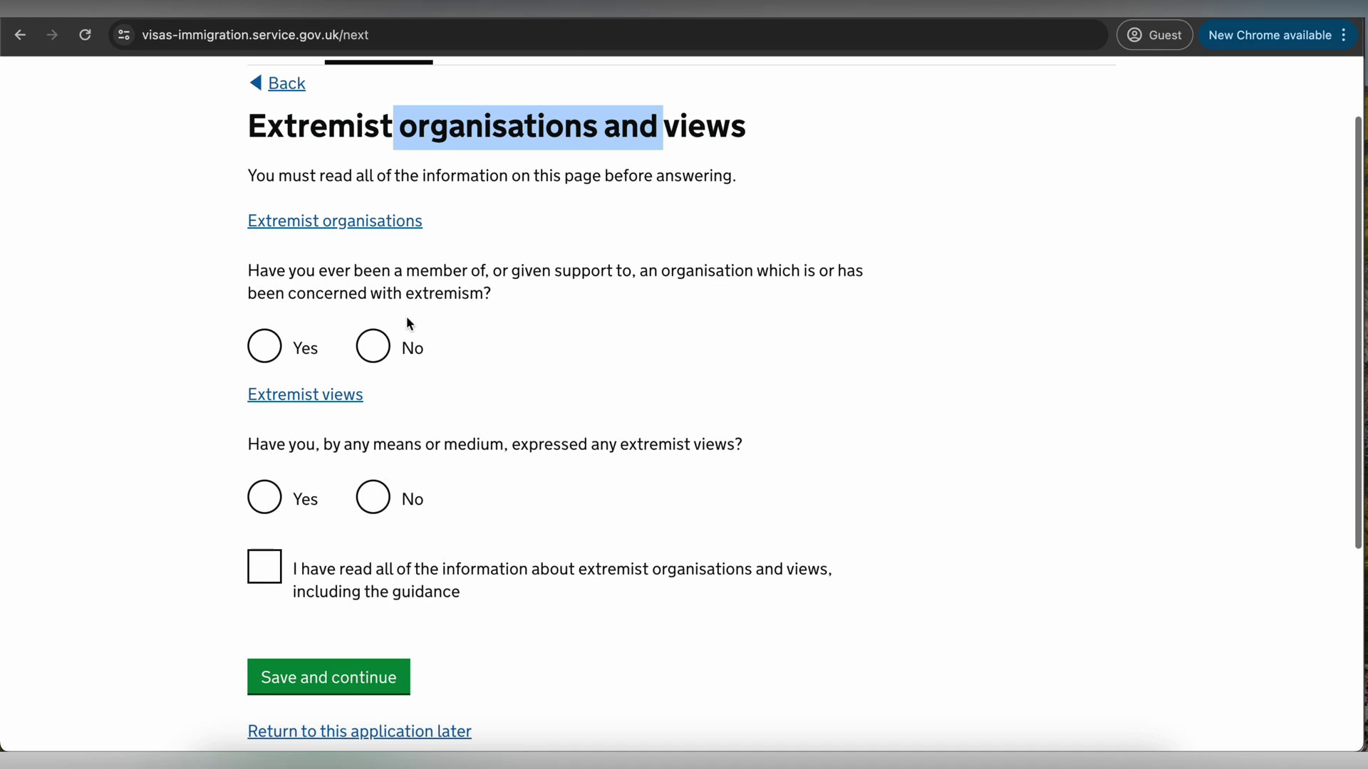
left_click(376, 351)
left_click(380, 499)
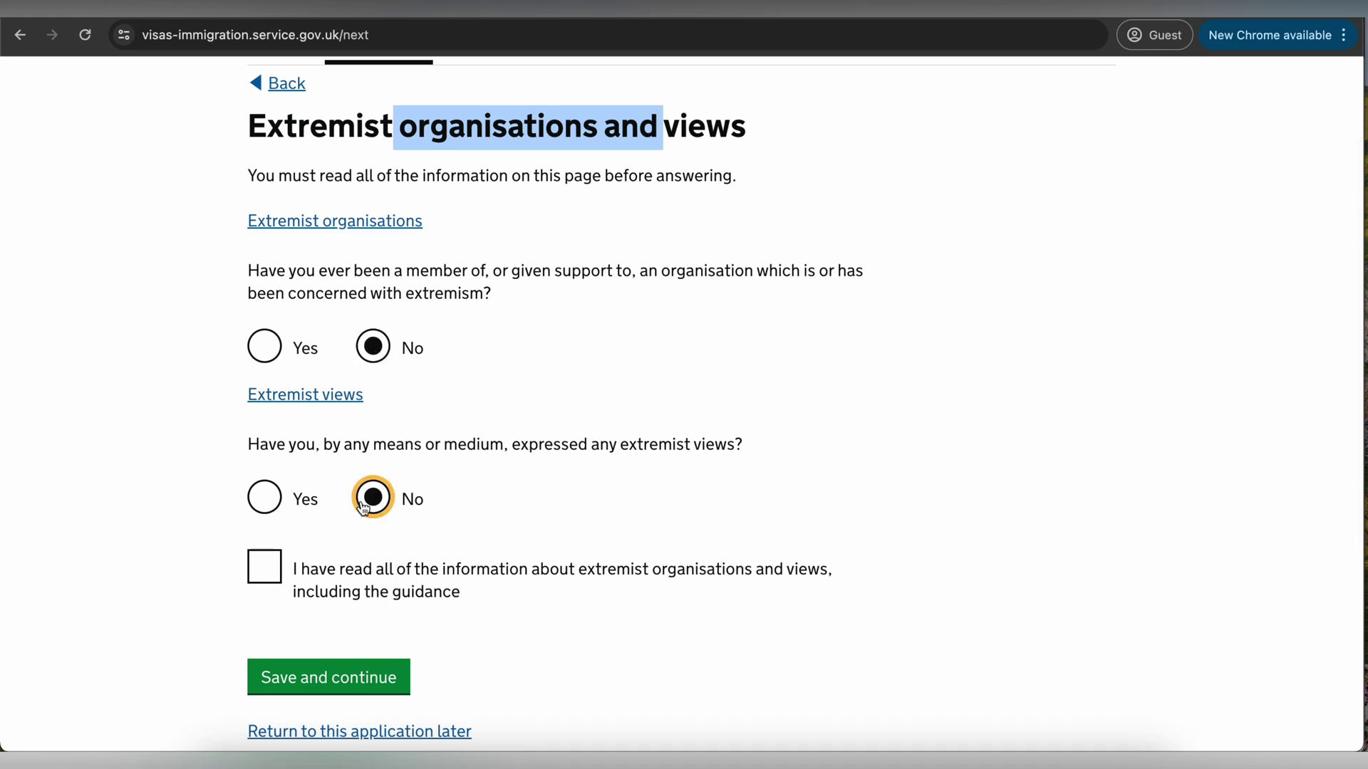
left_click(263, 562)
left_click(342, 677)
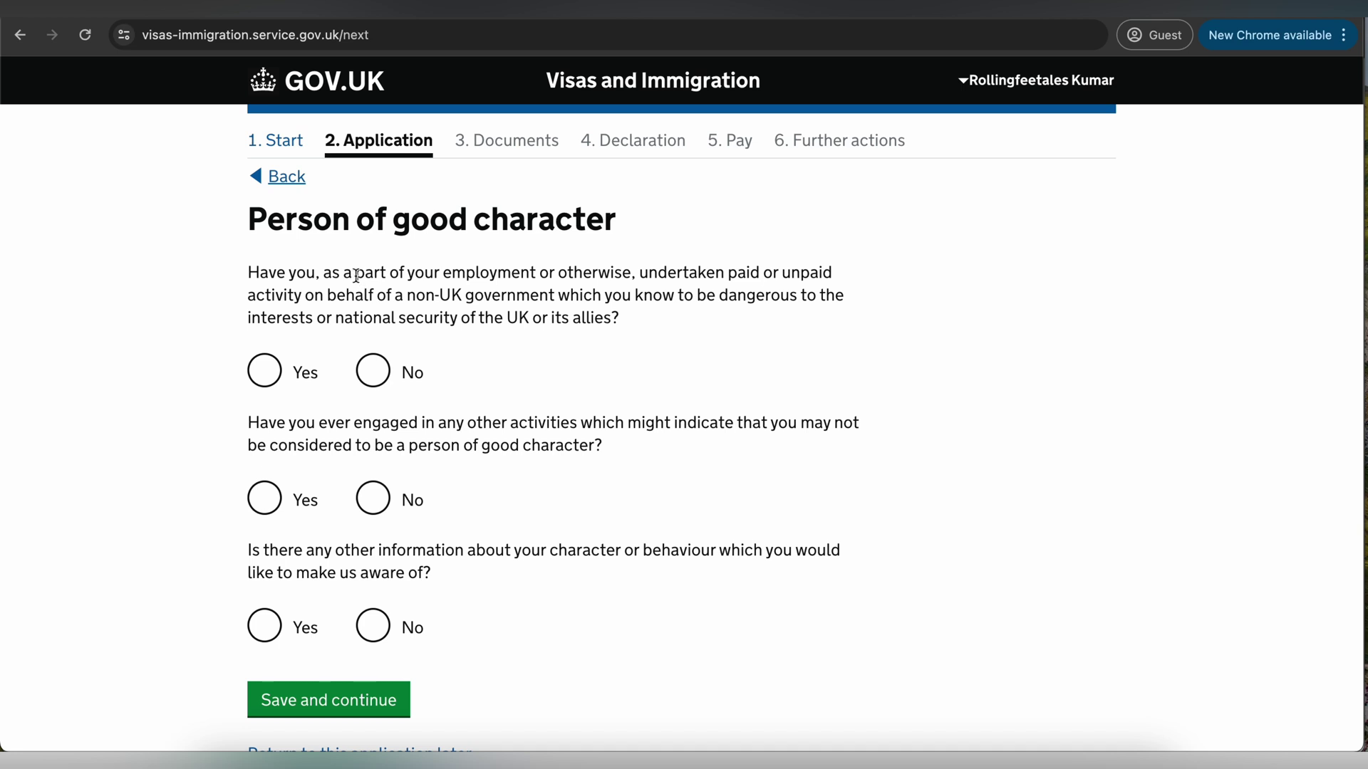
- Answer No to all three Person of good character questions and save
left_click_drag(355, 274, 629, 293)
scroll(629, 293, "down", 1)
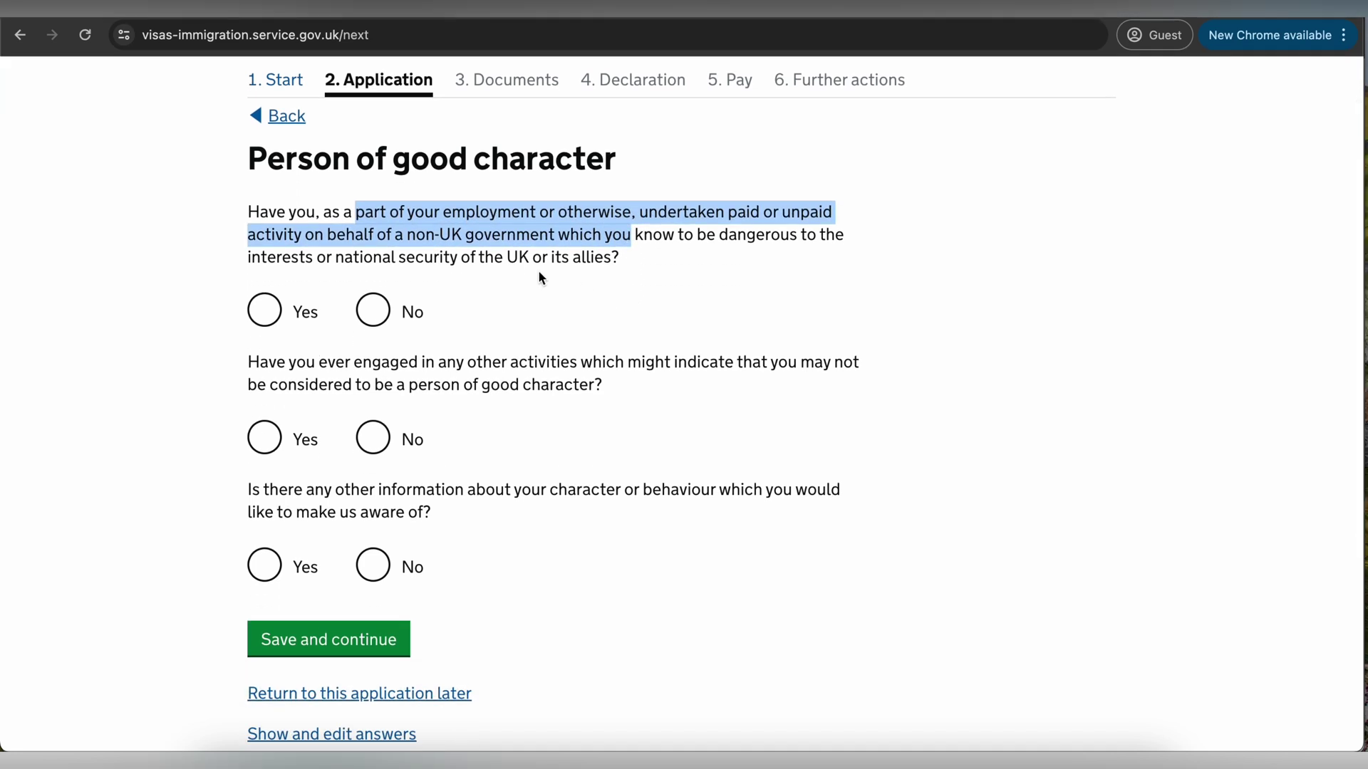
left_click(373, 309)
left_click(373, 438)
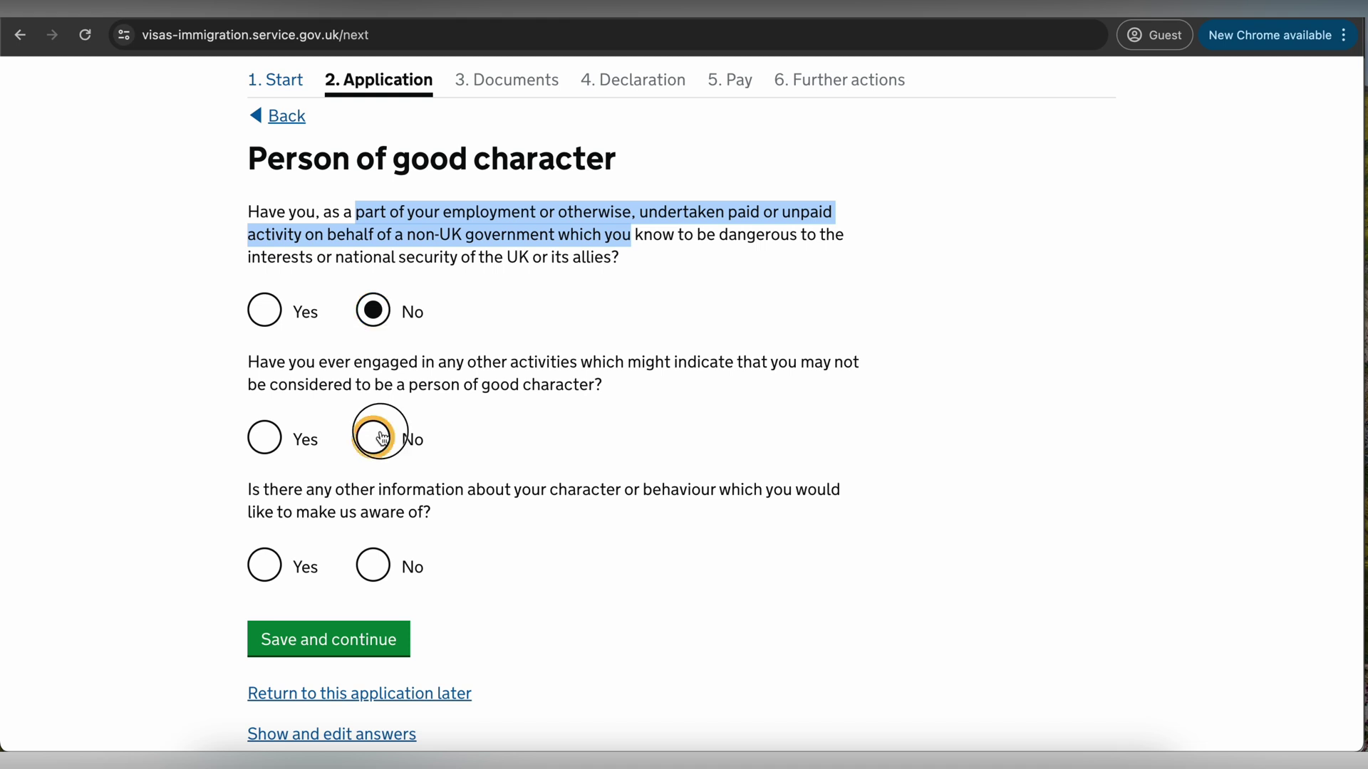
left_click(373, 565)
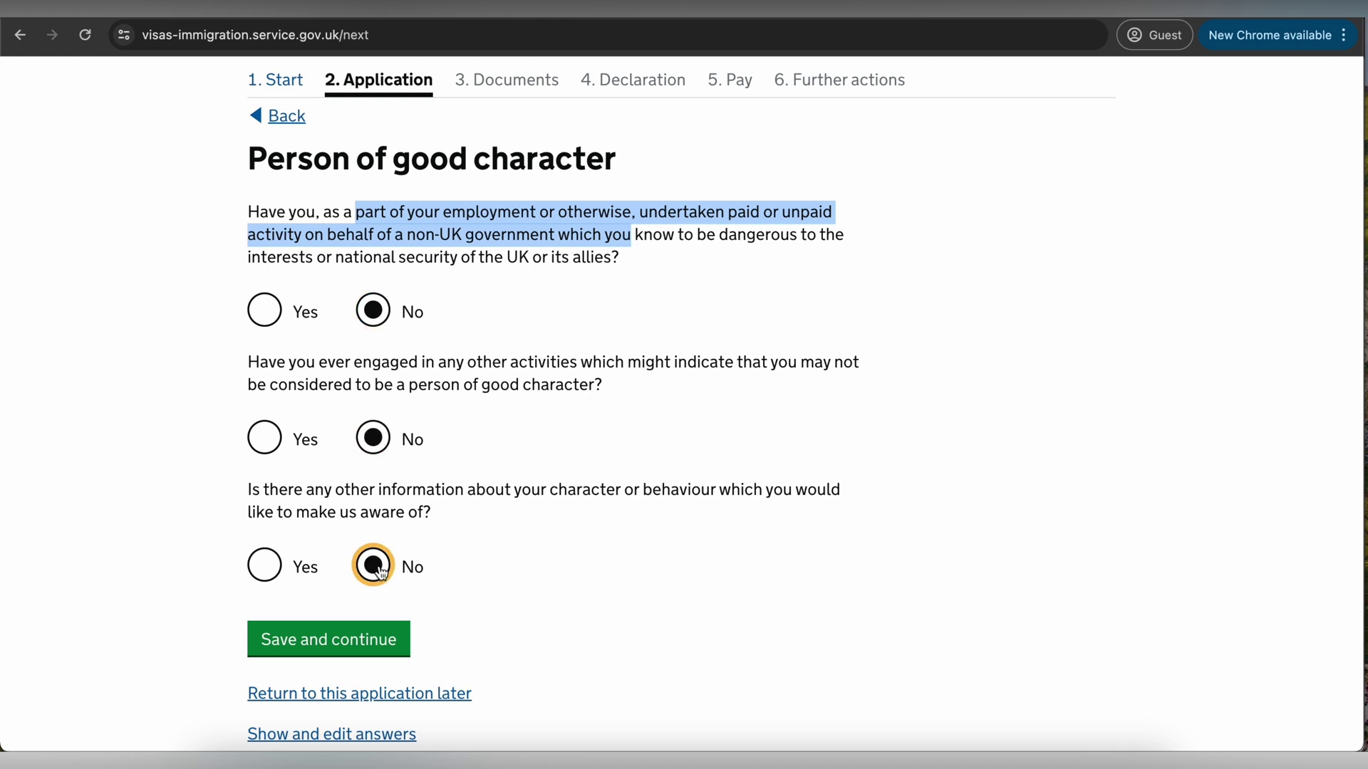
left_click(368, 641)
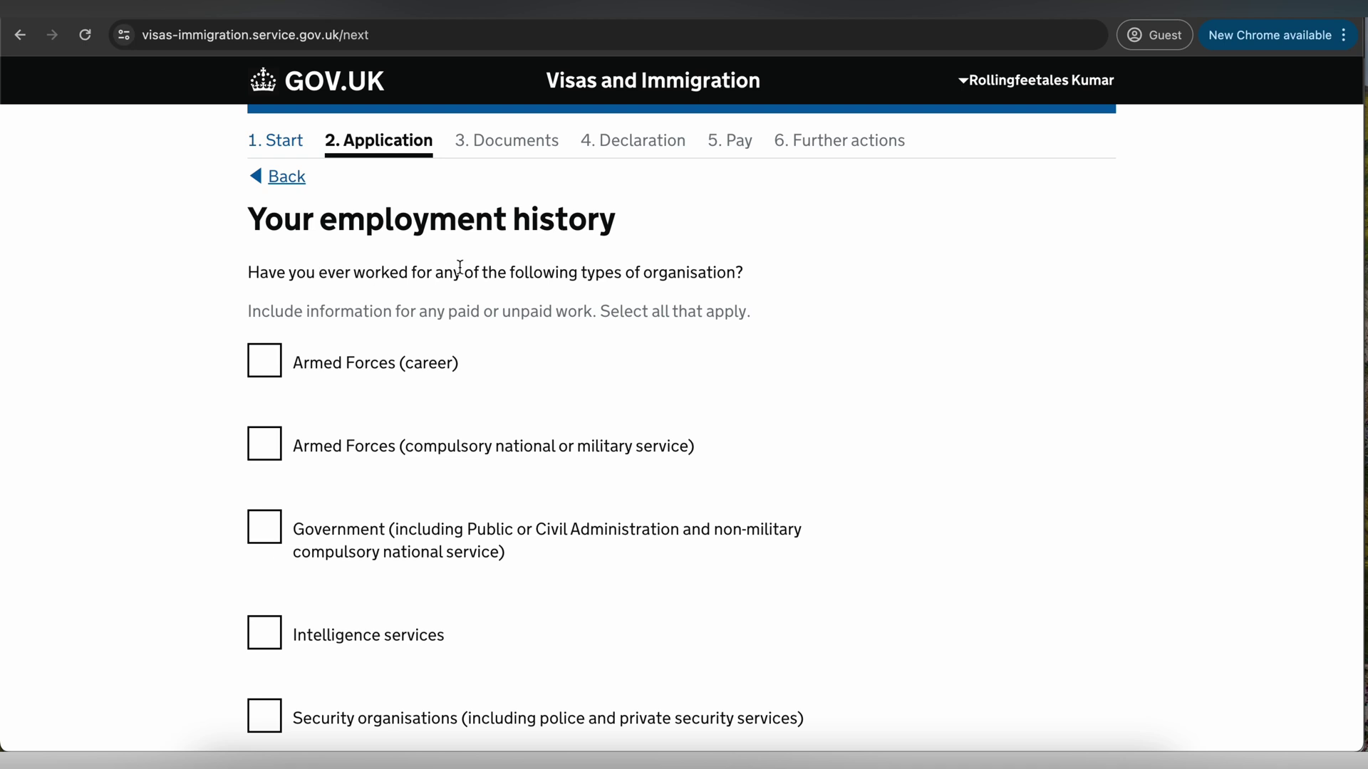
- Tick 'I have not worked in any of the jobs listed above' and save
scroll(511, 350, "down", 7)
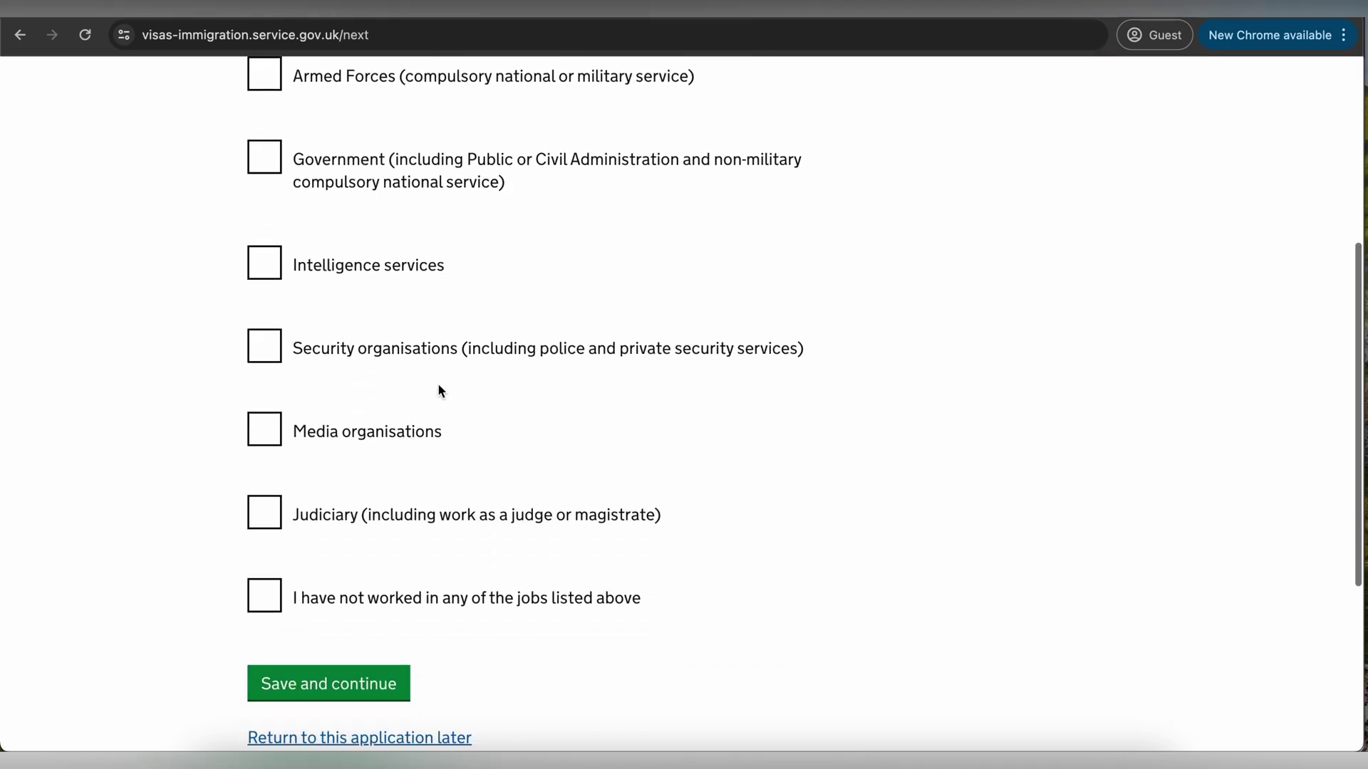
left_click(265, 476)
left_click(339, 568)
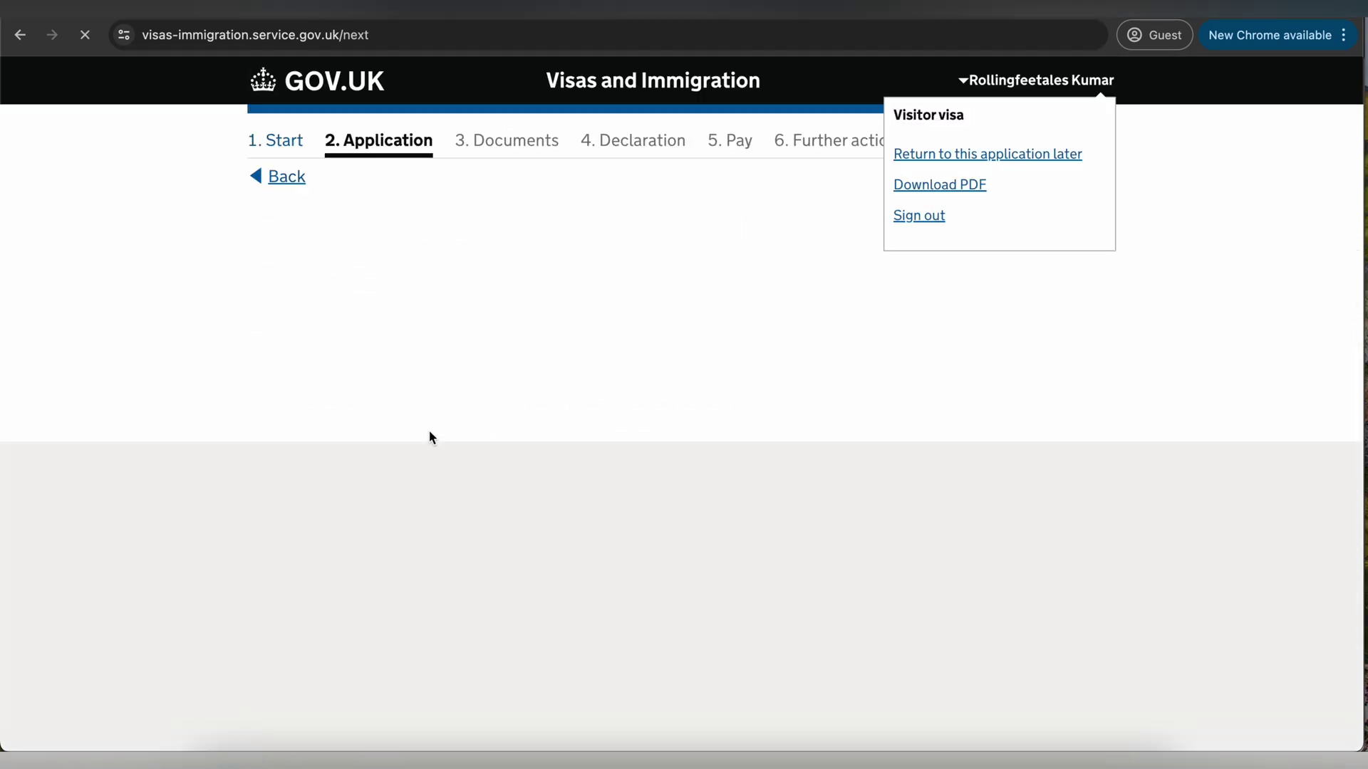
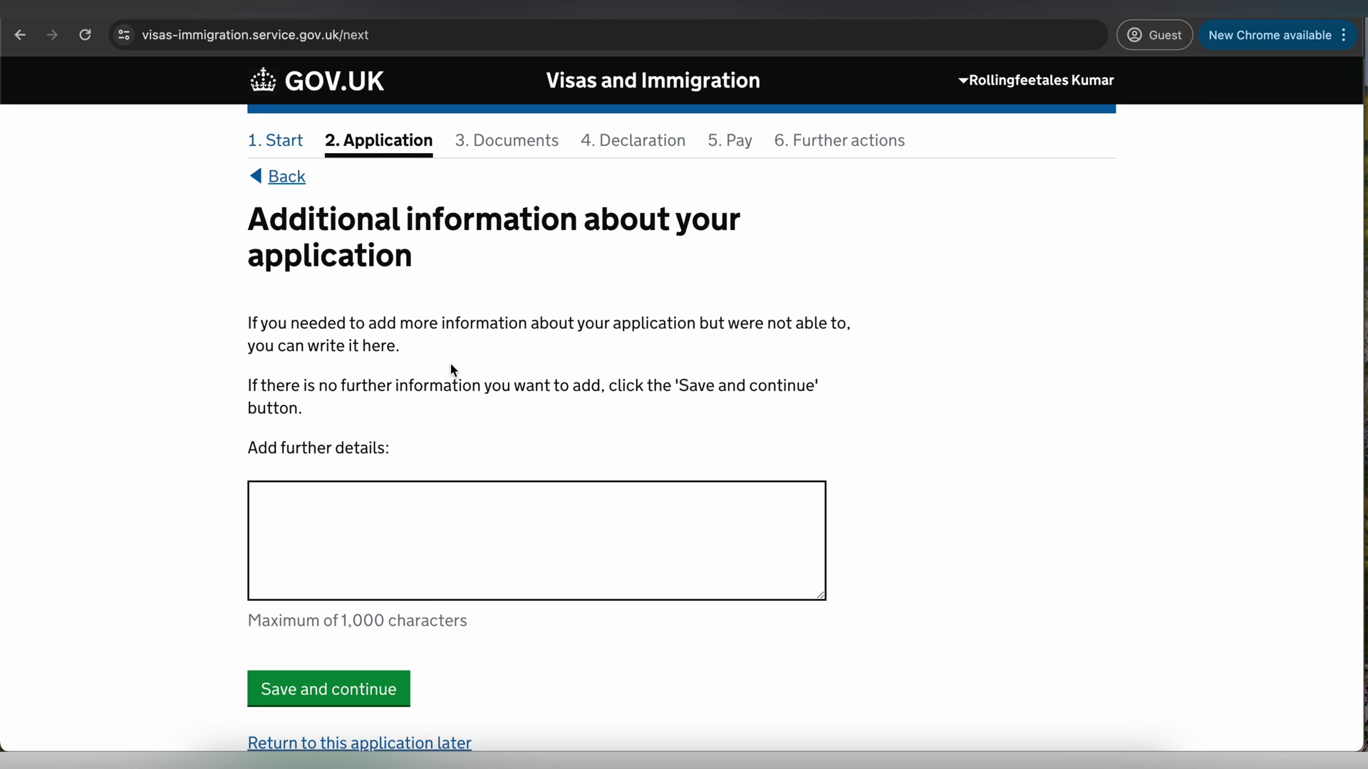
- Leave the Add further details box empty and save the additional information step
left_click(335, 513)
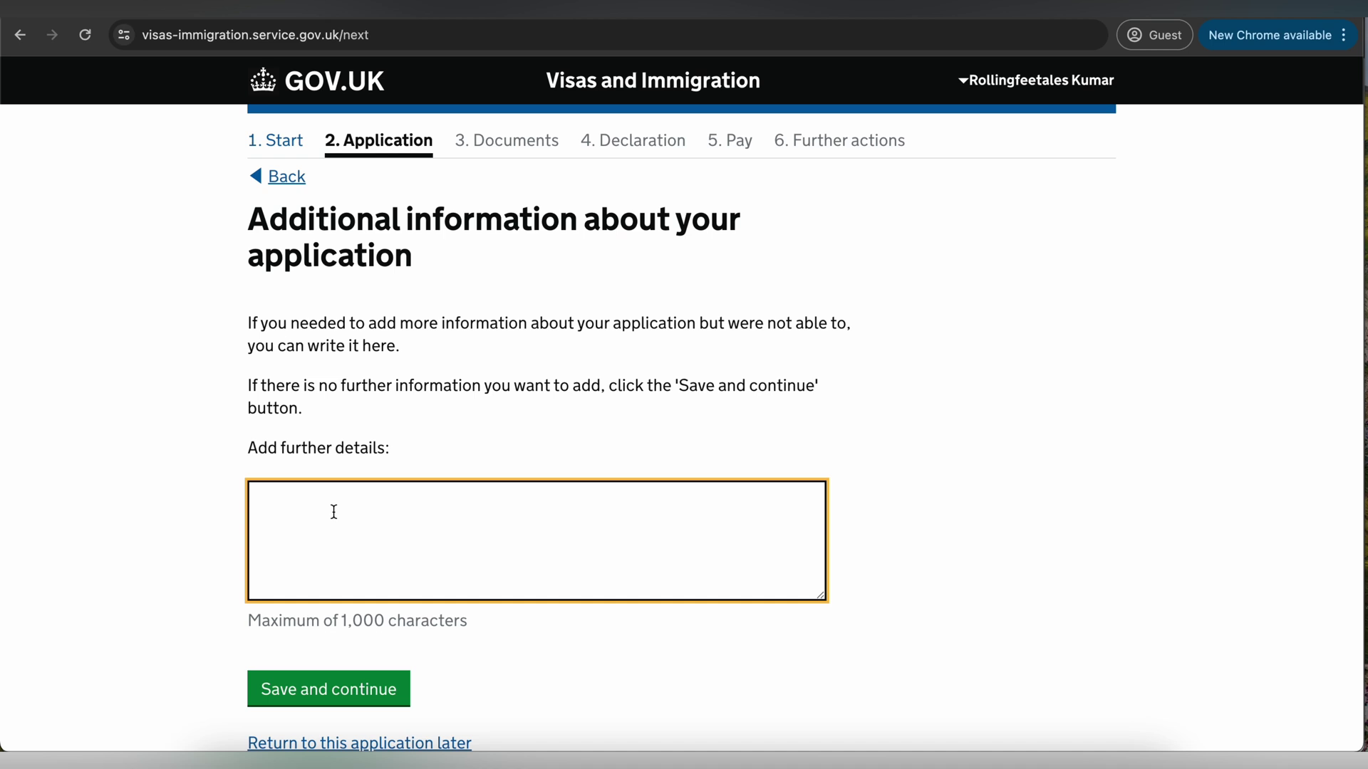
scroll(334, 513, "down", 2)
left_click(340, 600)
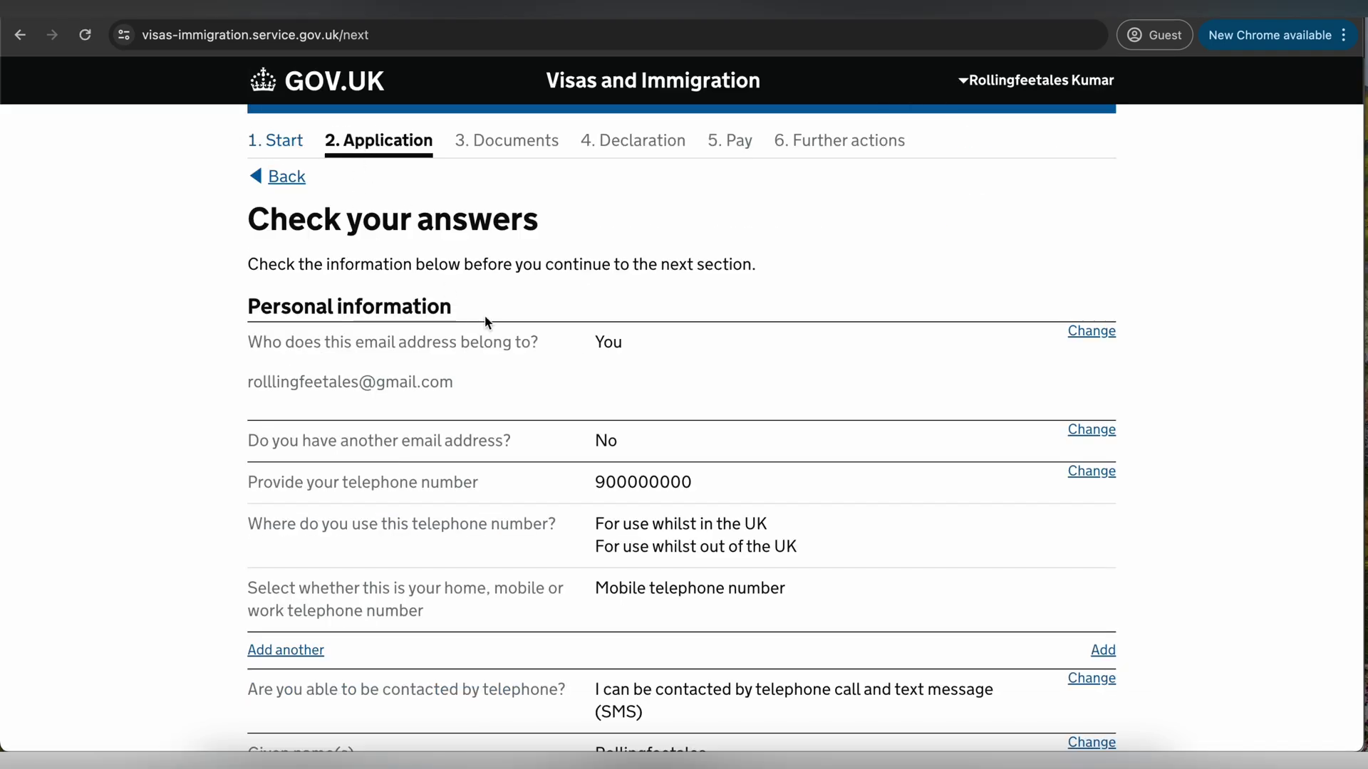
- Scroll through the Check your answers summary to review the application
scroll(794, 364, "down", 1)
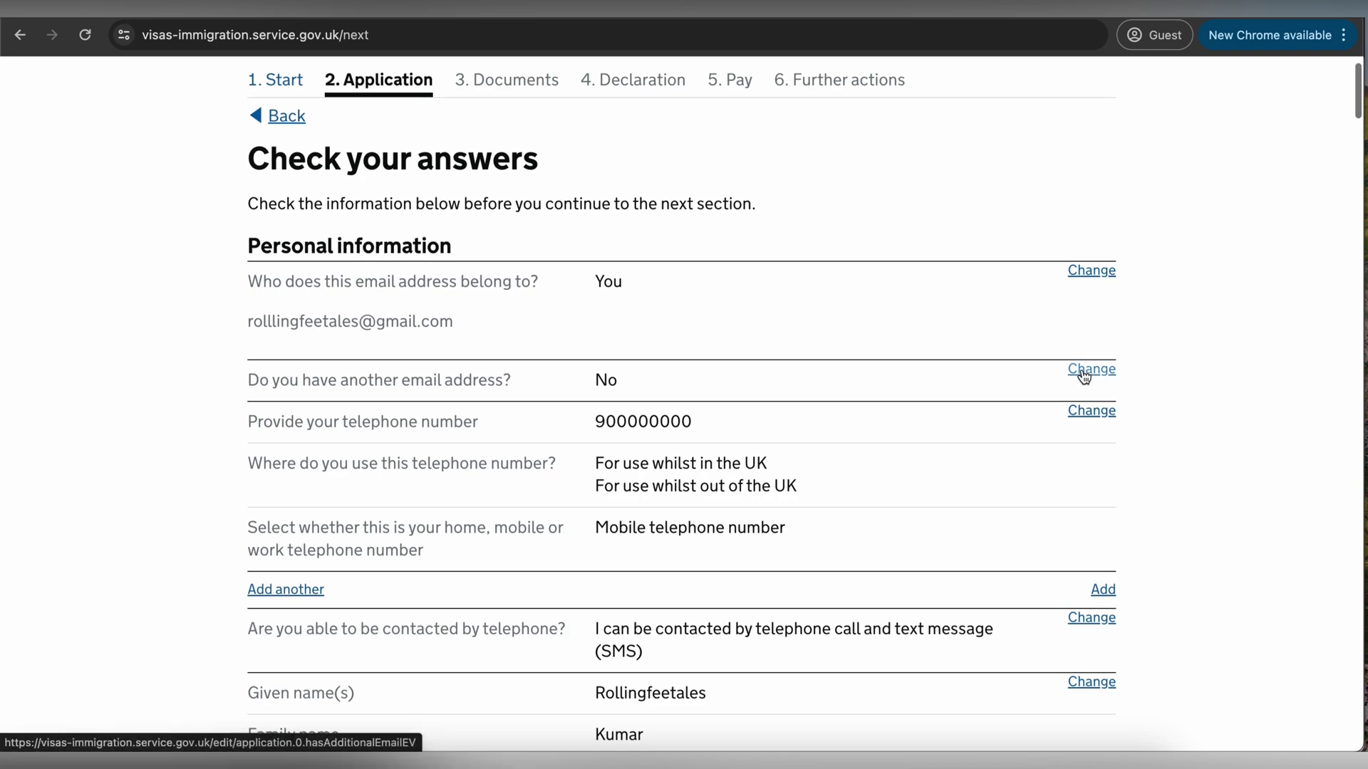
scroll(1084, 370, "down", 4)
scroll(747, 327, "down", 2)
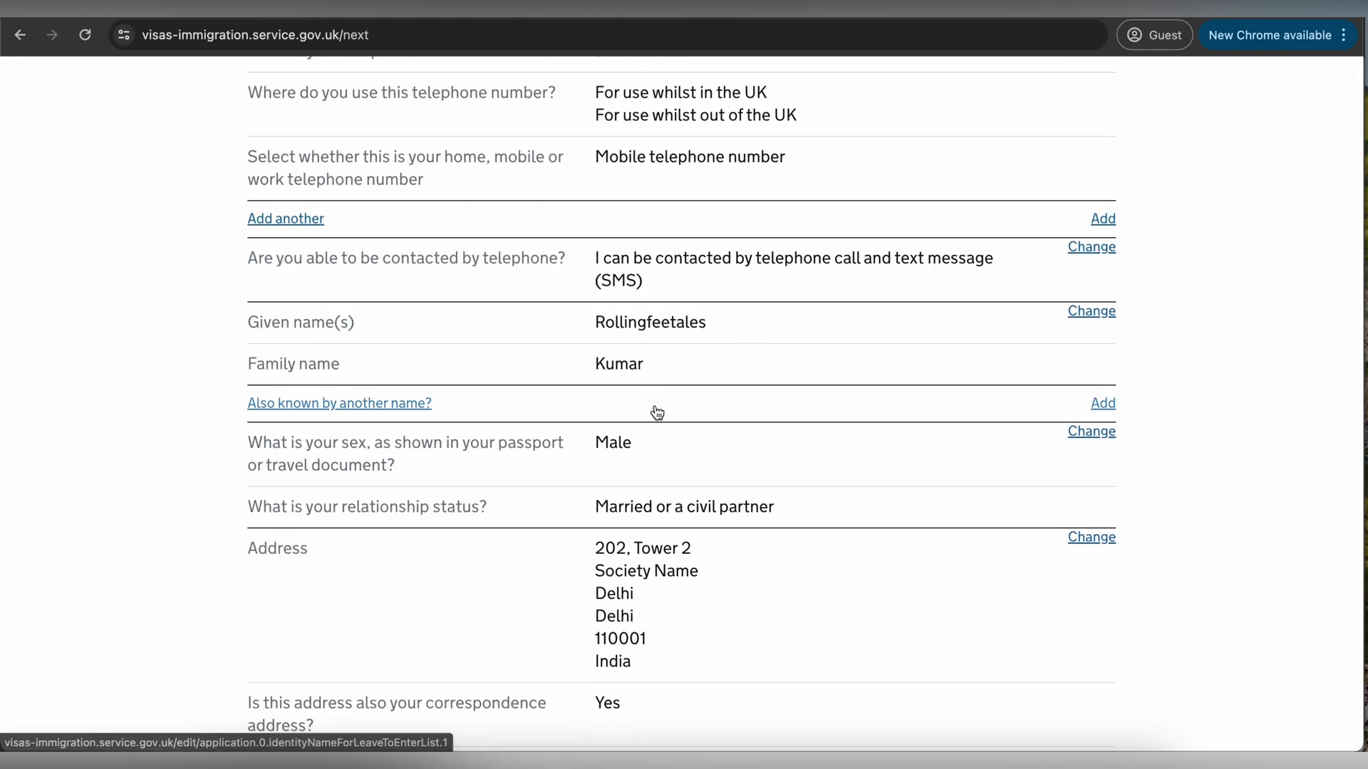
scroll(654, 411, "down", 3)
scroll(654, 412, "down", 15)
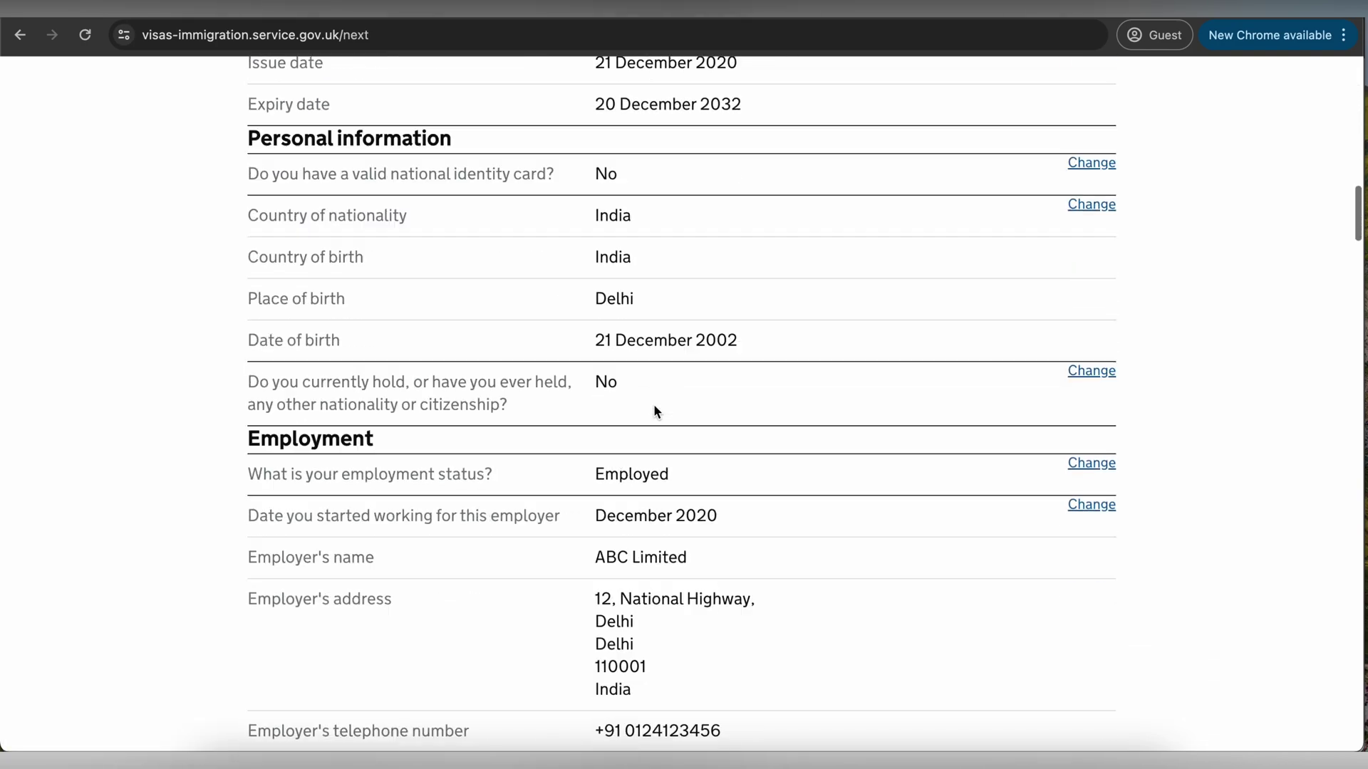
scroll(654, 411, "down", 20)
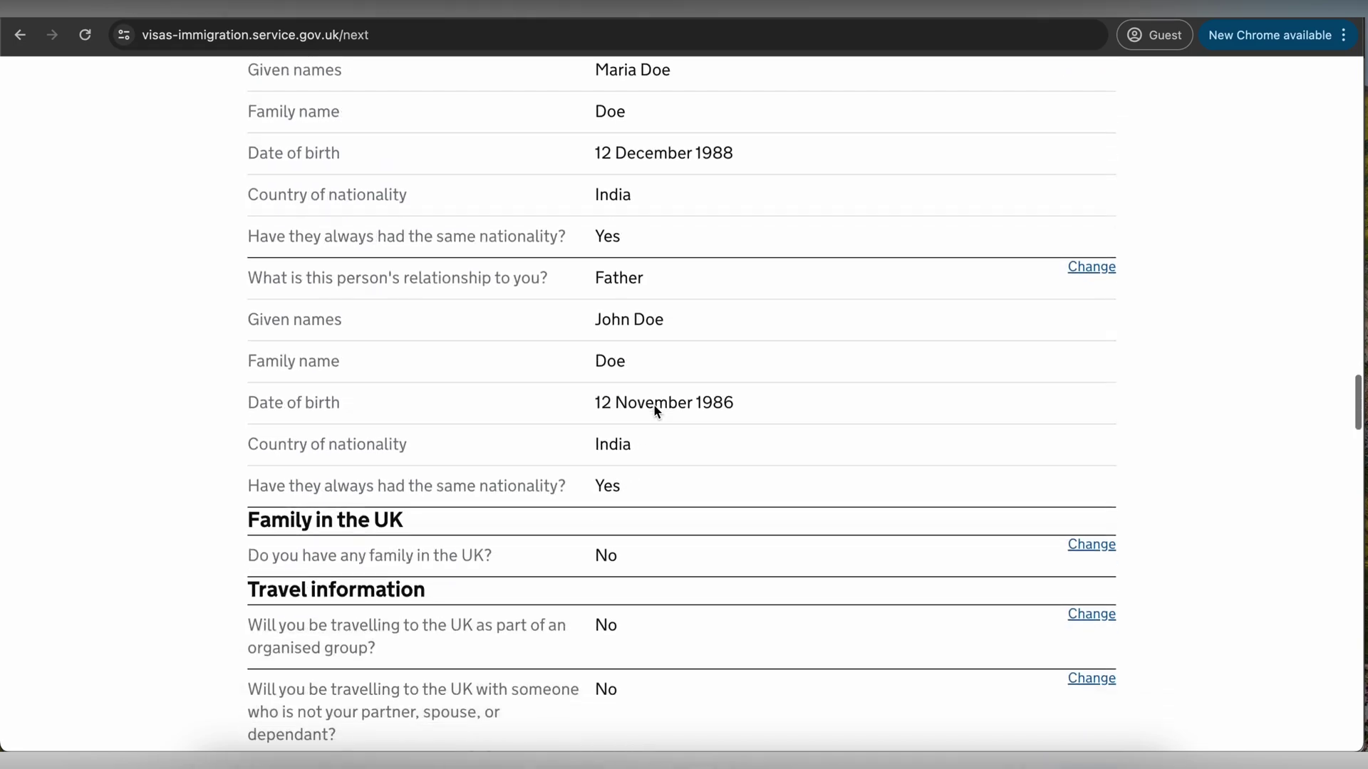
scroll(654, 411, "down", 20)
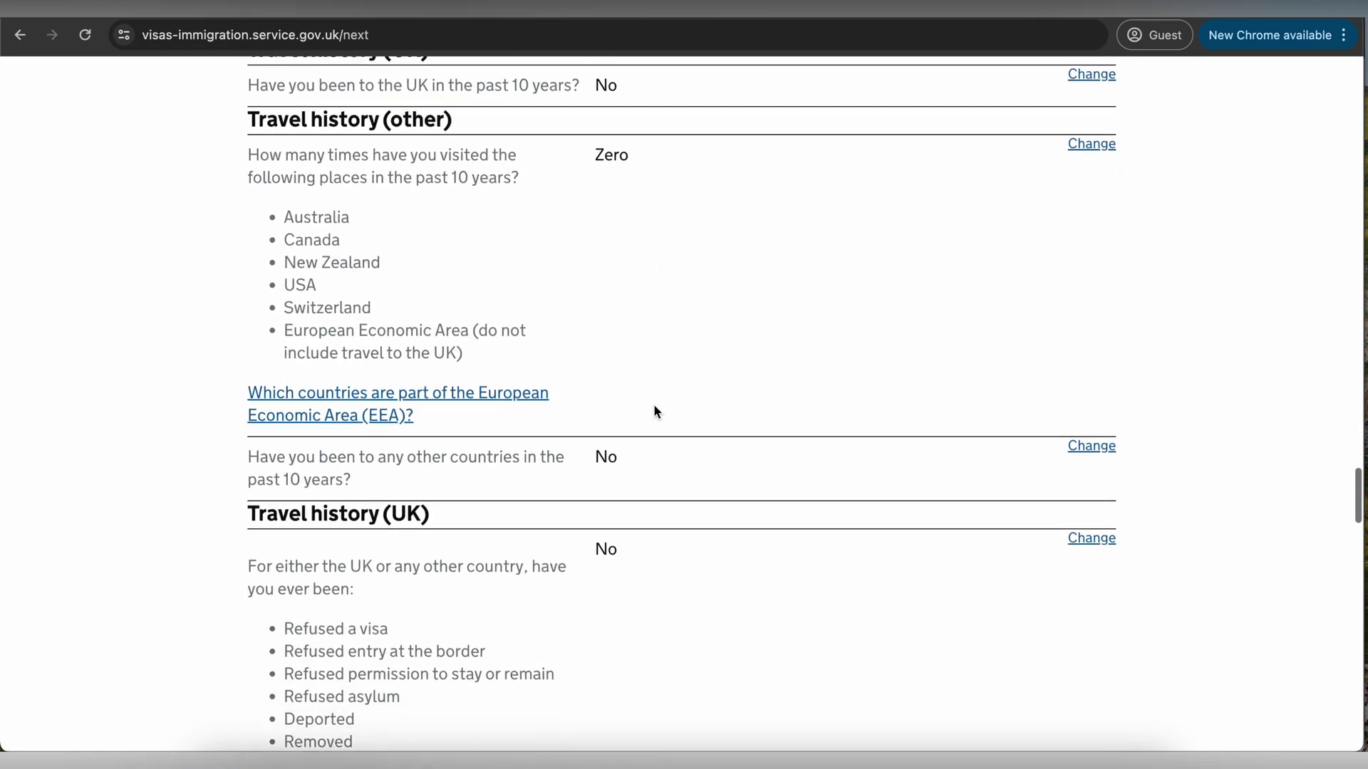
scroll(655, 411, "down", 20)
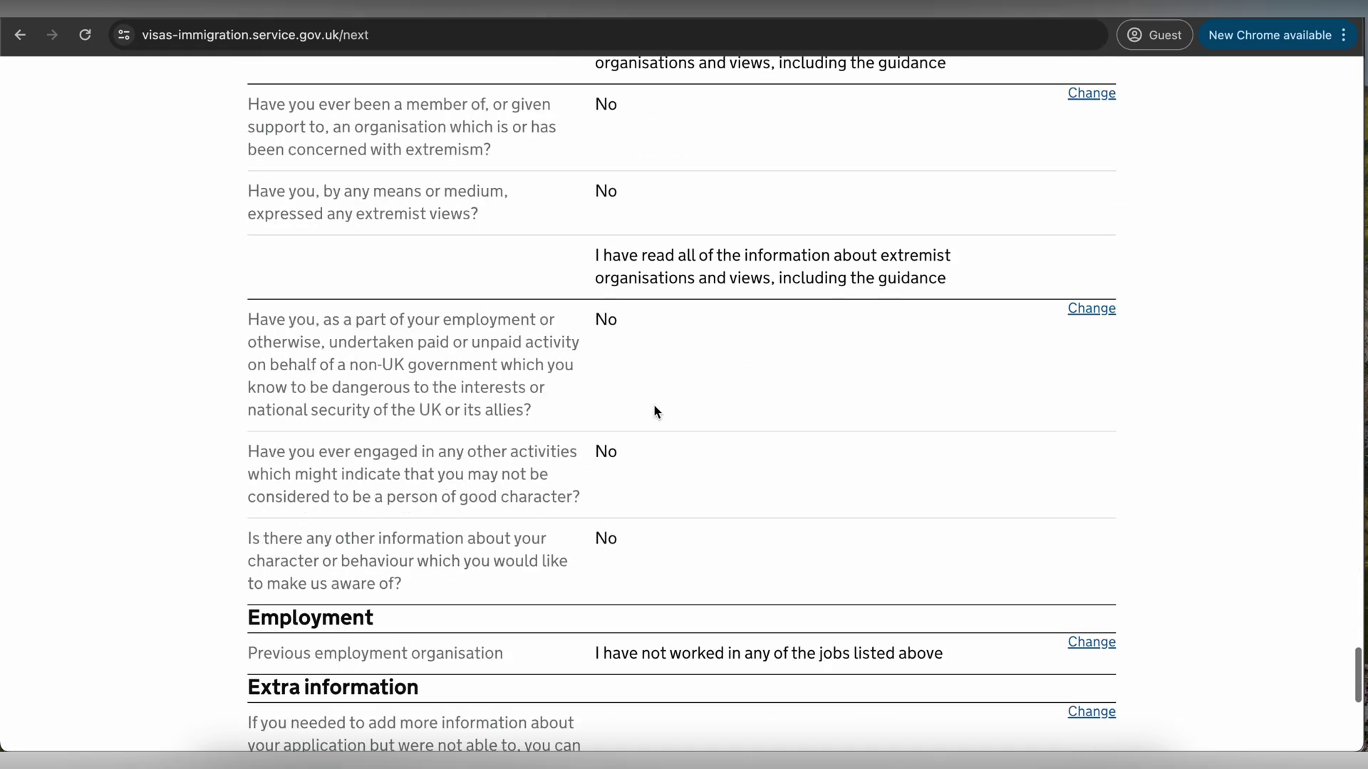
scroll(654, 411, "down", 5)
- Confirm the checked answers, then agree to provide the passport and Evidence of funds documents
left_click(281, 479)
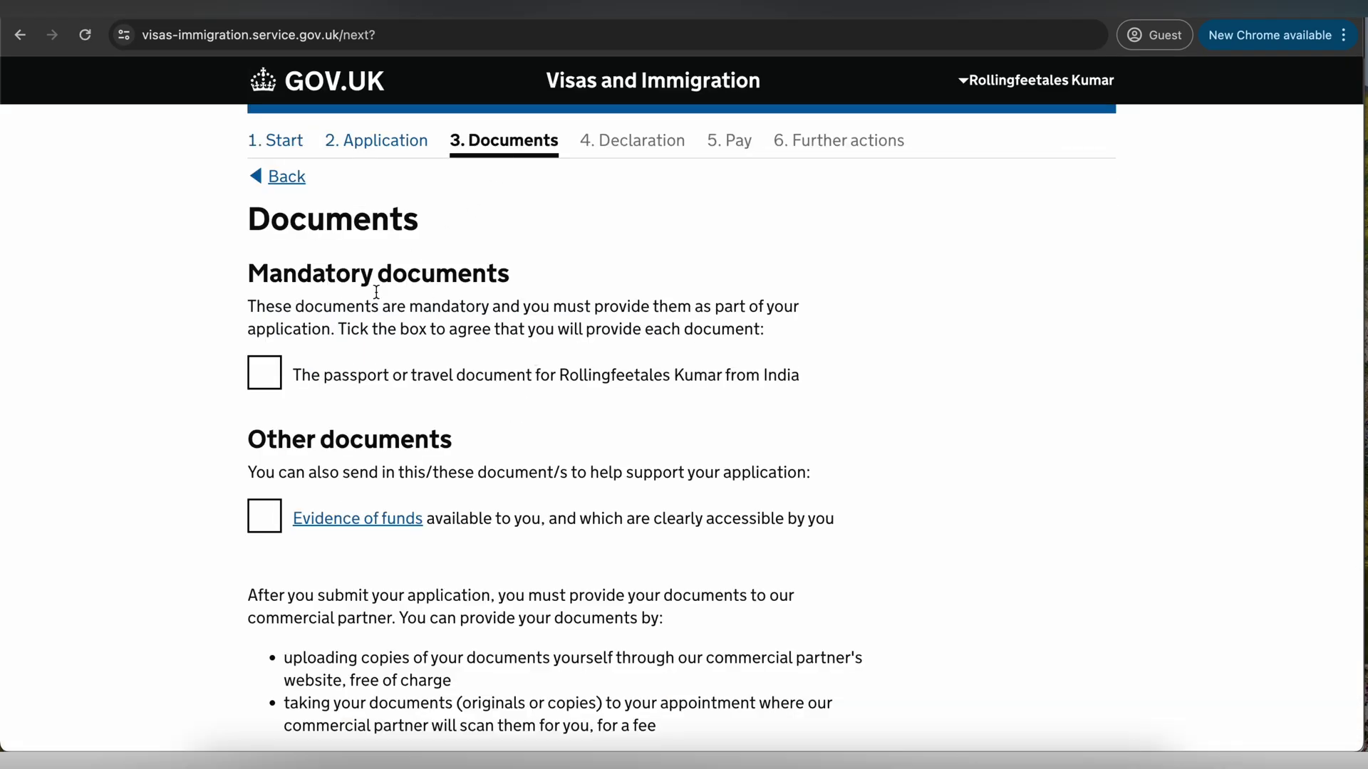
left_click_drag(331, 307, 703, 306)
left_click(273, 374)
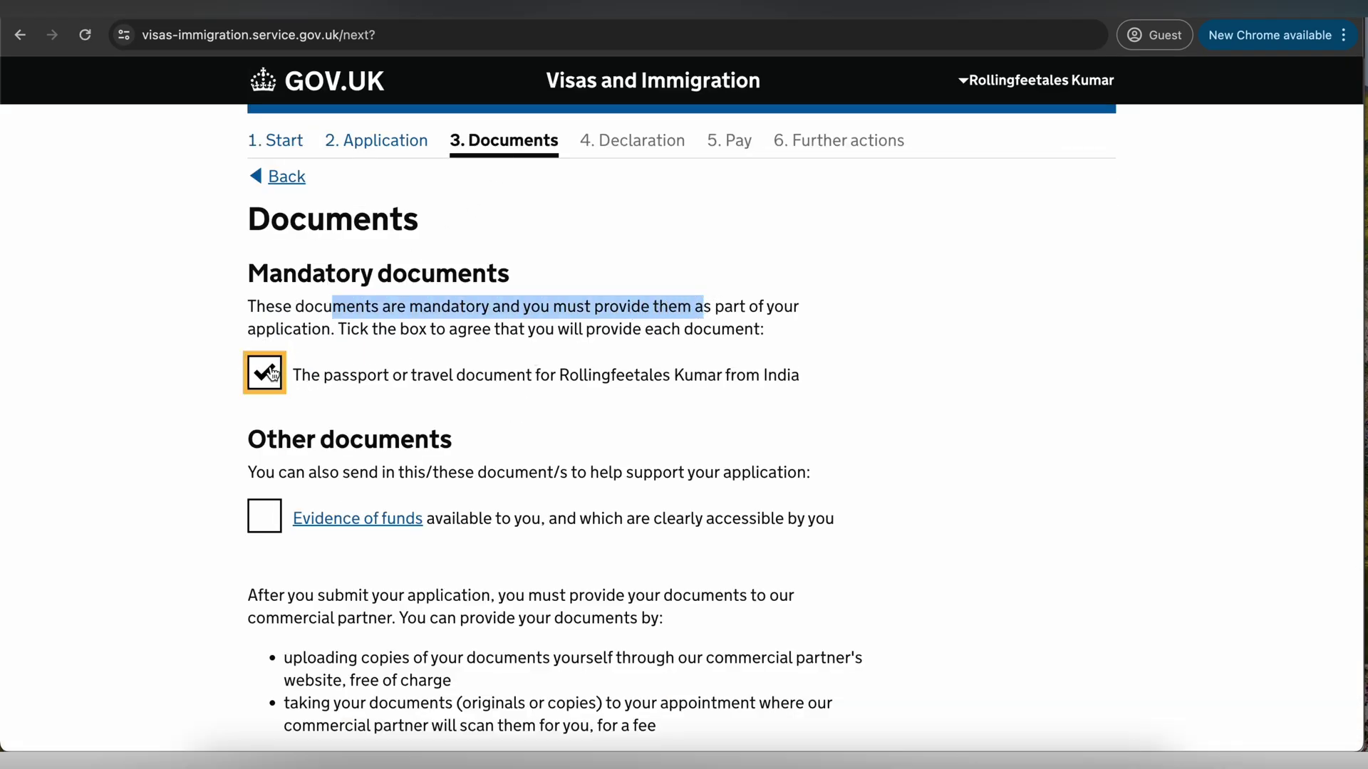
scroll(418, 369, "down", 3)
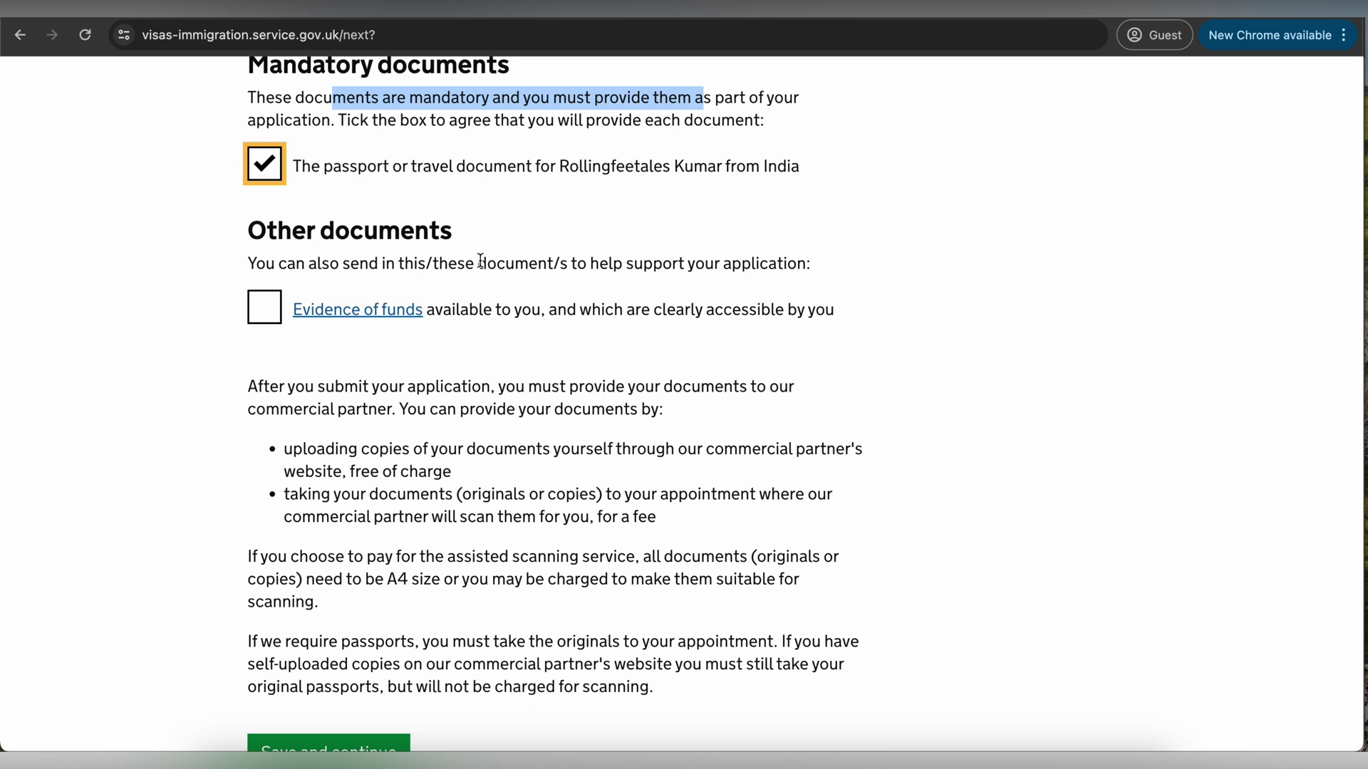
left_click(284, 310)
scroll(378, 420, "down", 2)
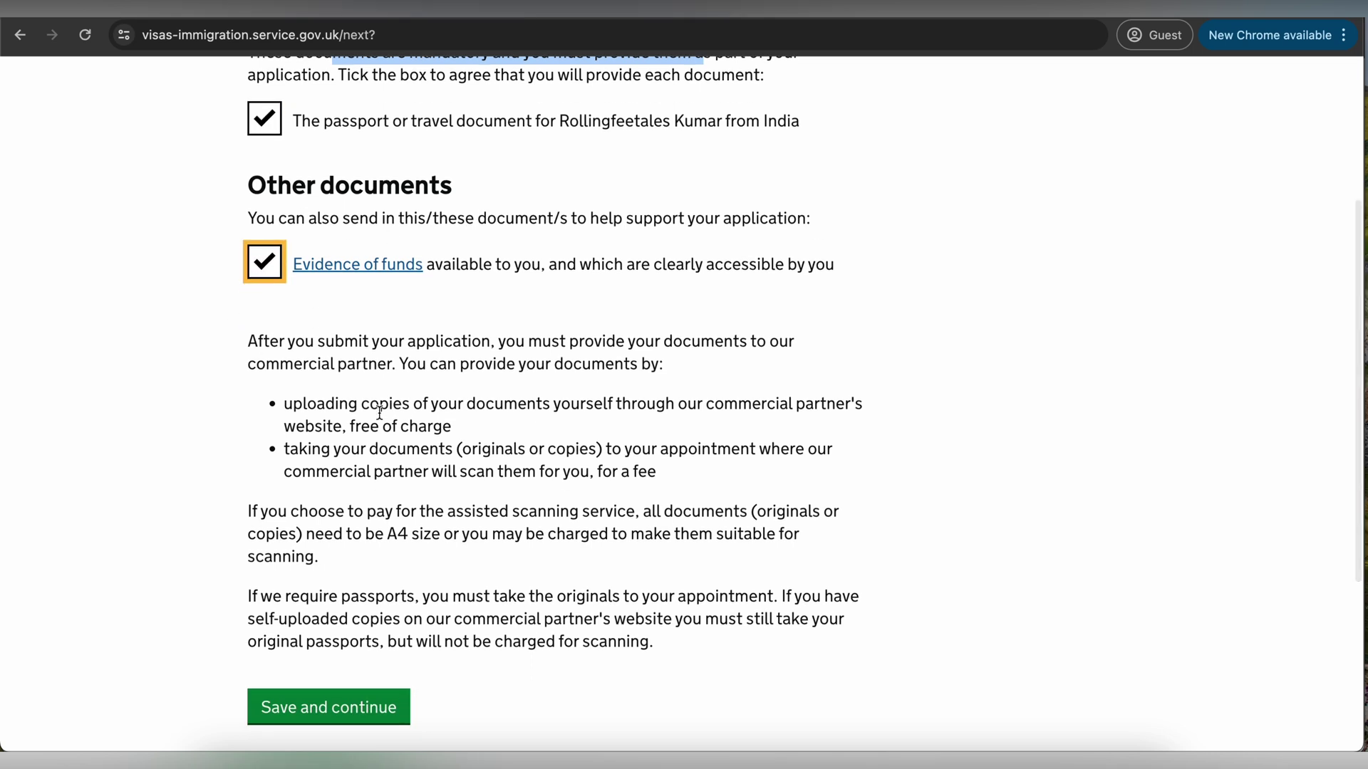
left_click_drag(317, 327, 592, 348)
left_click_drag(336, 369, 767, 315)
scroll(767, 314, "down", 2)
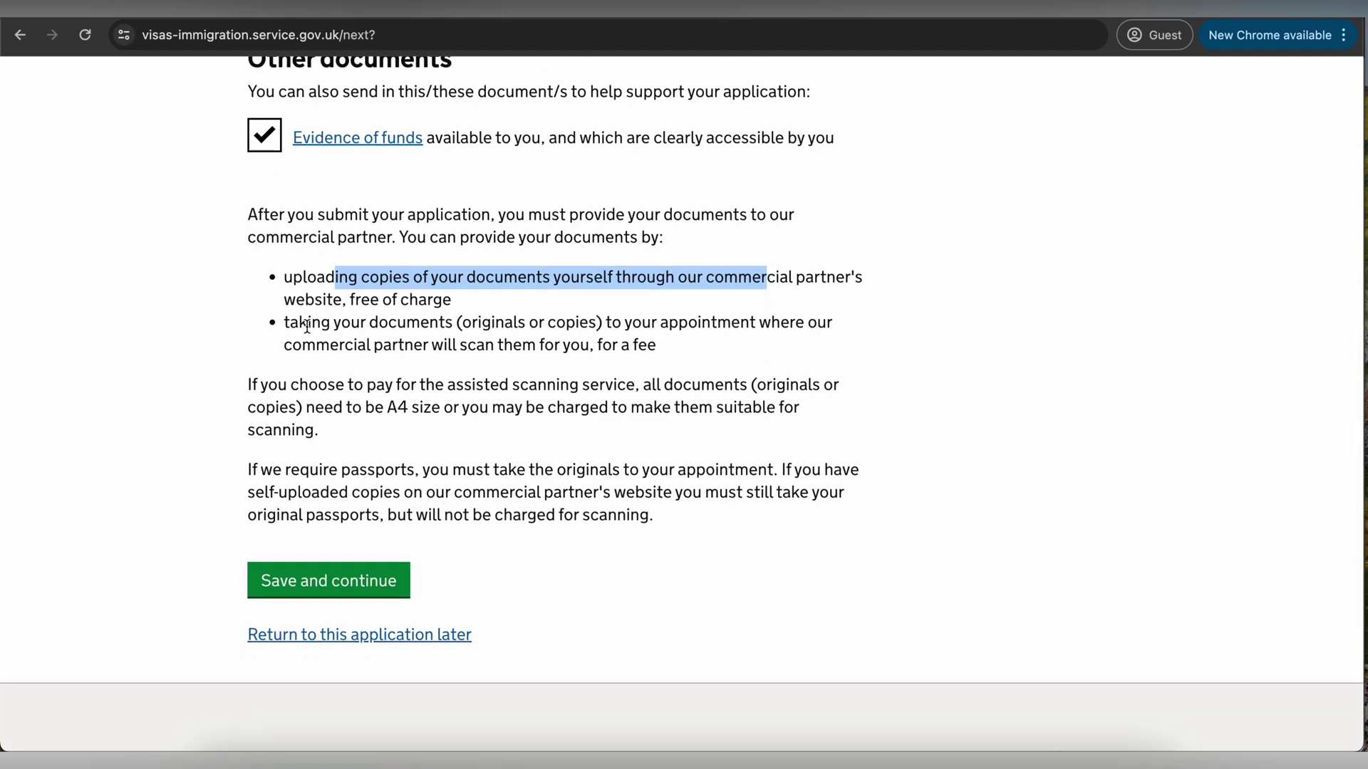
left_click_drag(307, 326, 675, 356)
scroll(676, 357, "down", 1)
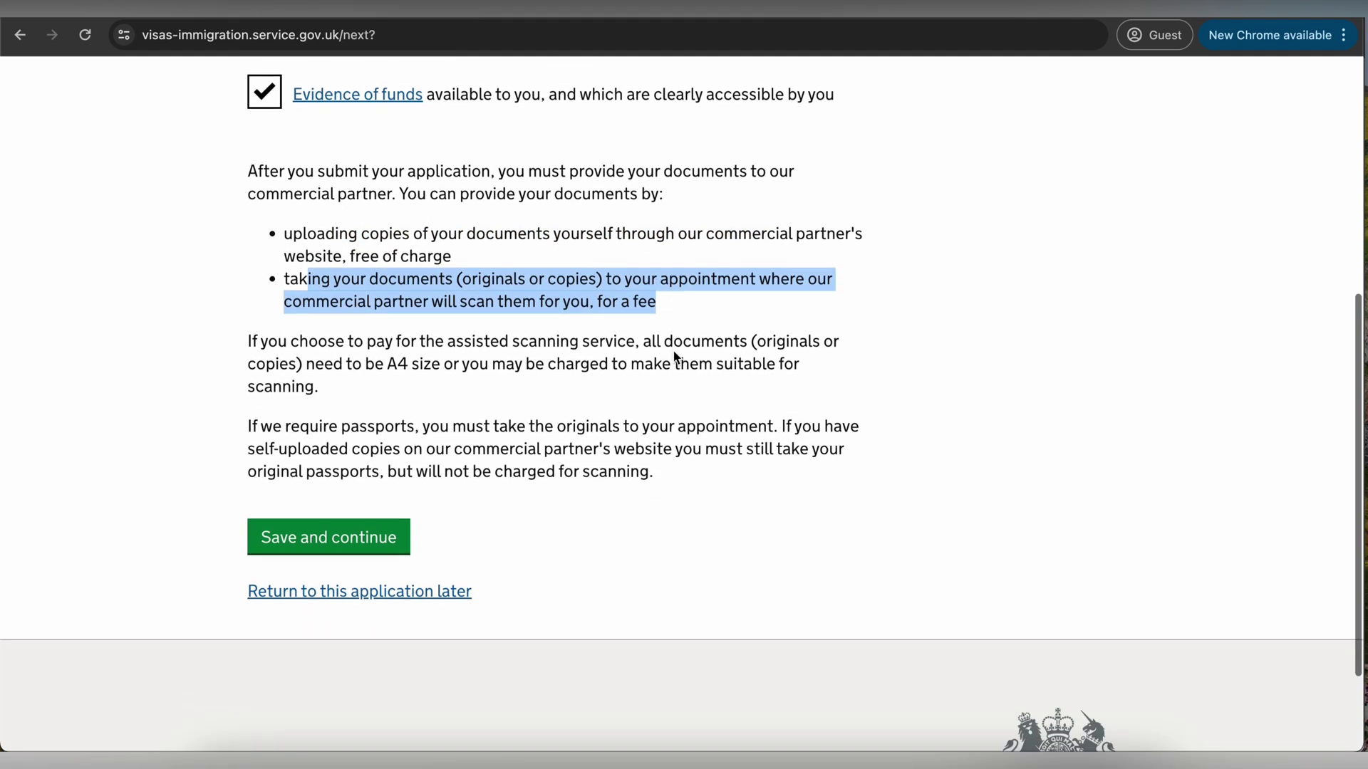
scroll(676, 356, "down", 1)
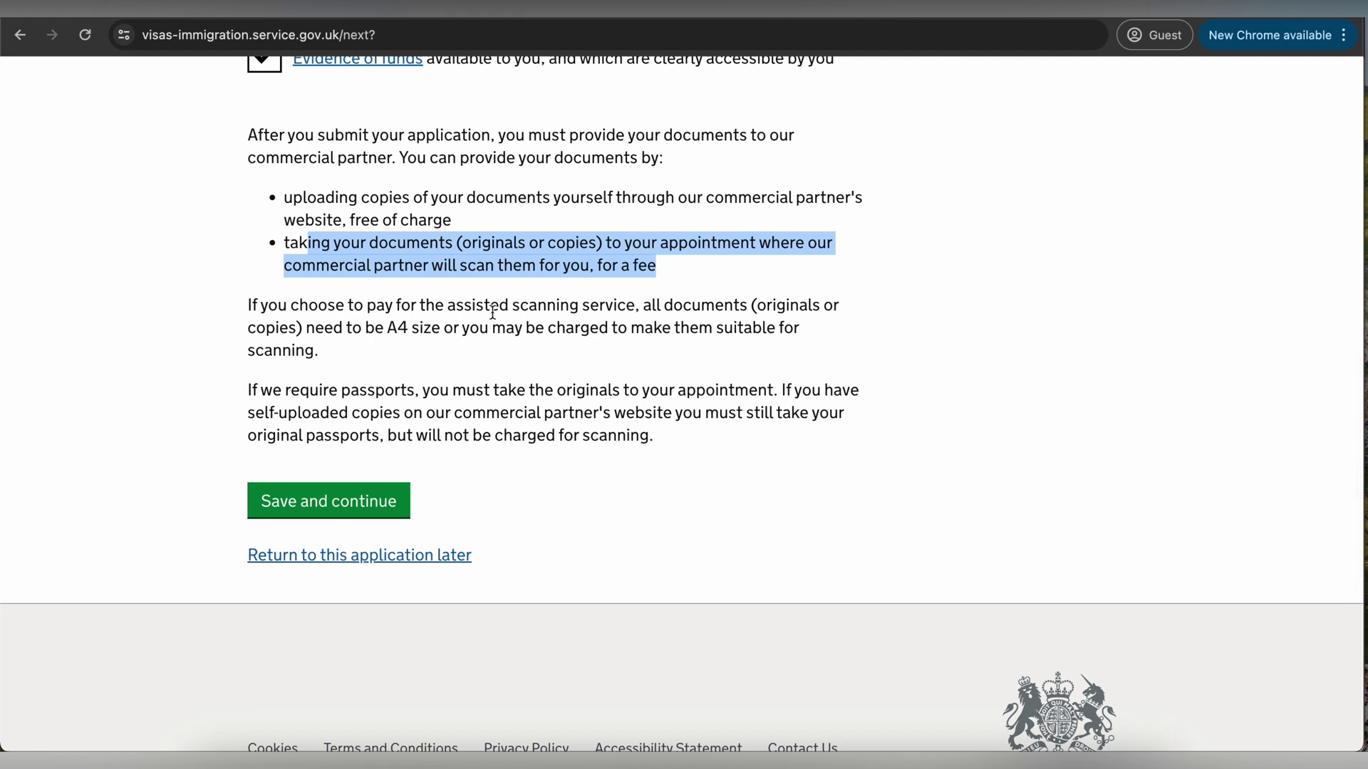
- Save the document choices, then accept the visitor conditions with 'I accept the above' and save
left_click(347, 499)
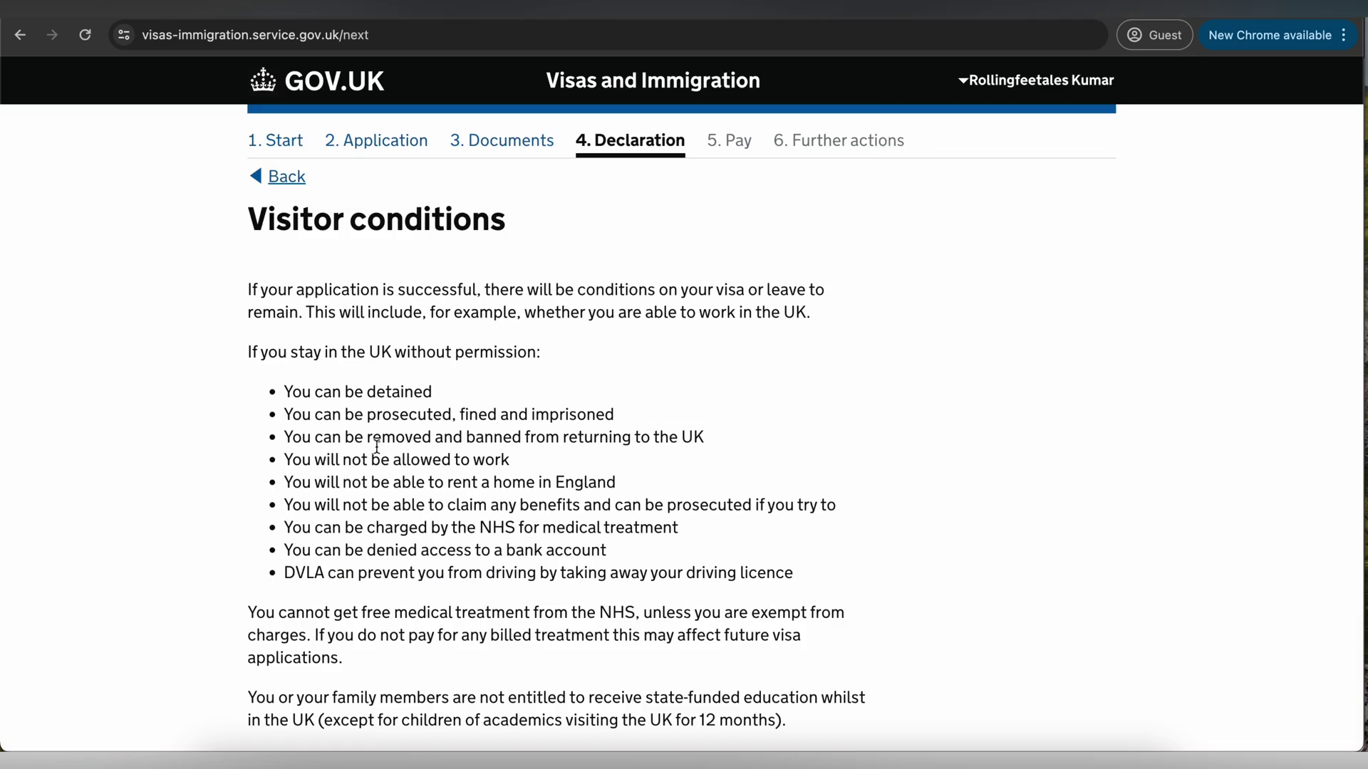
left_click_drag(314, 288, 490, 293)
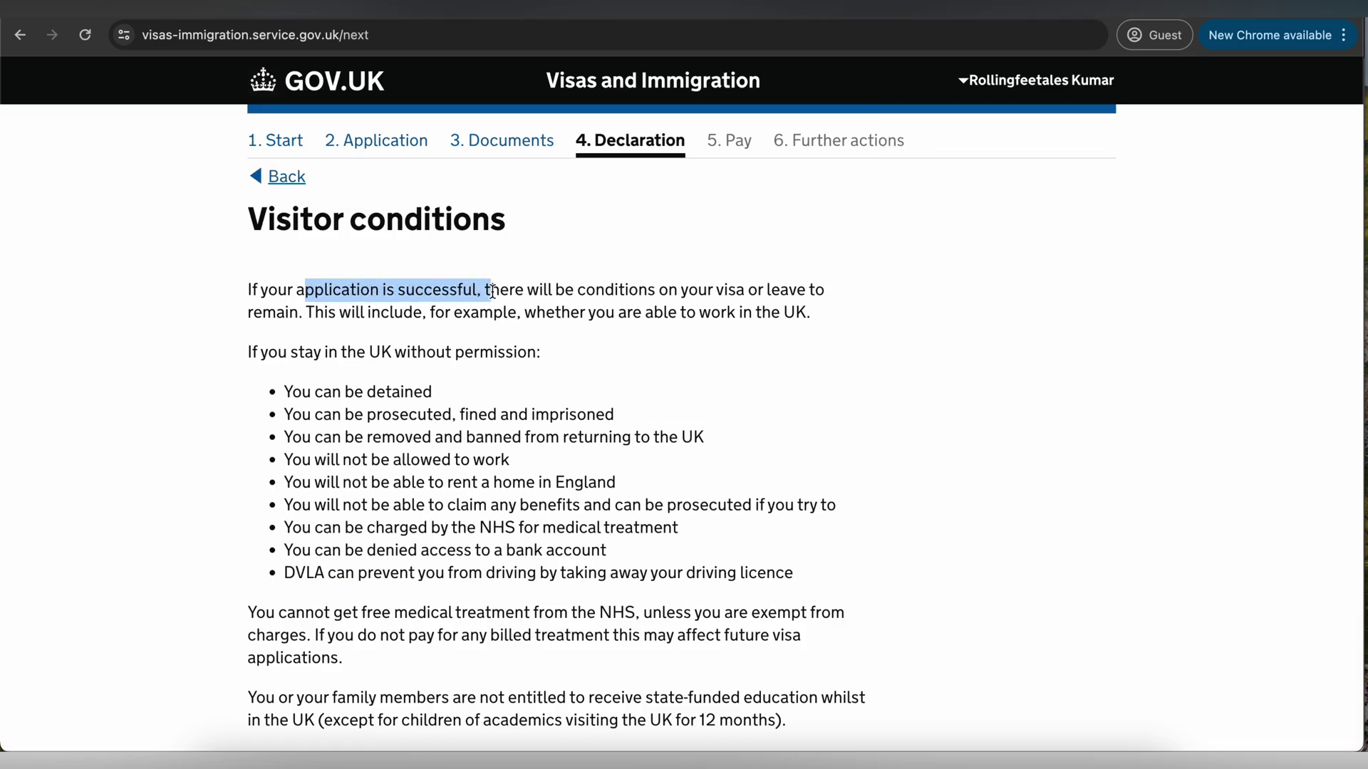
scroll(491, 293, "down", 2)
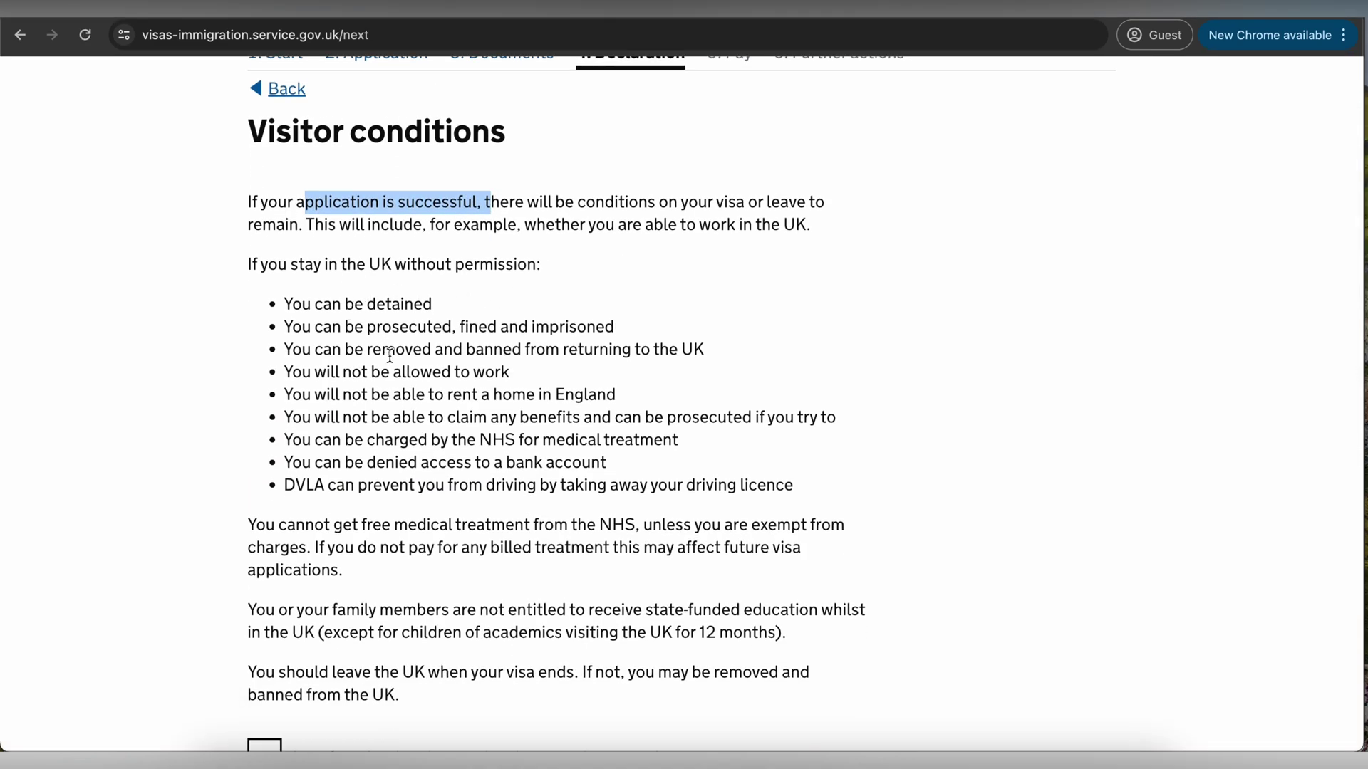
scroll(390, 355, "down", 3)
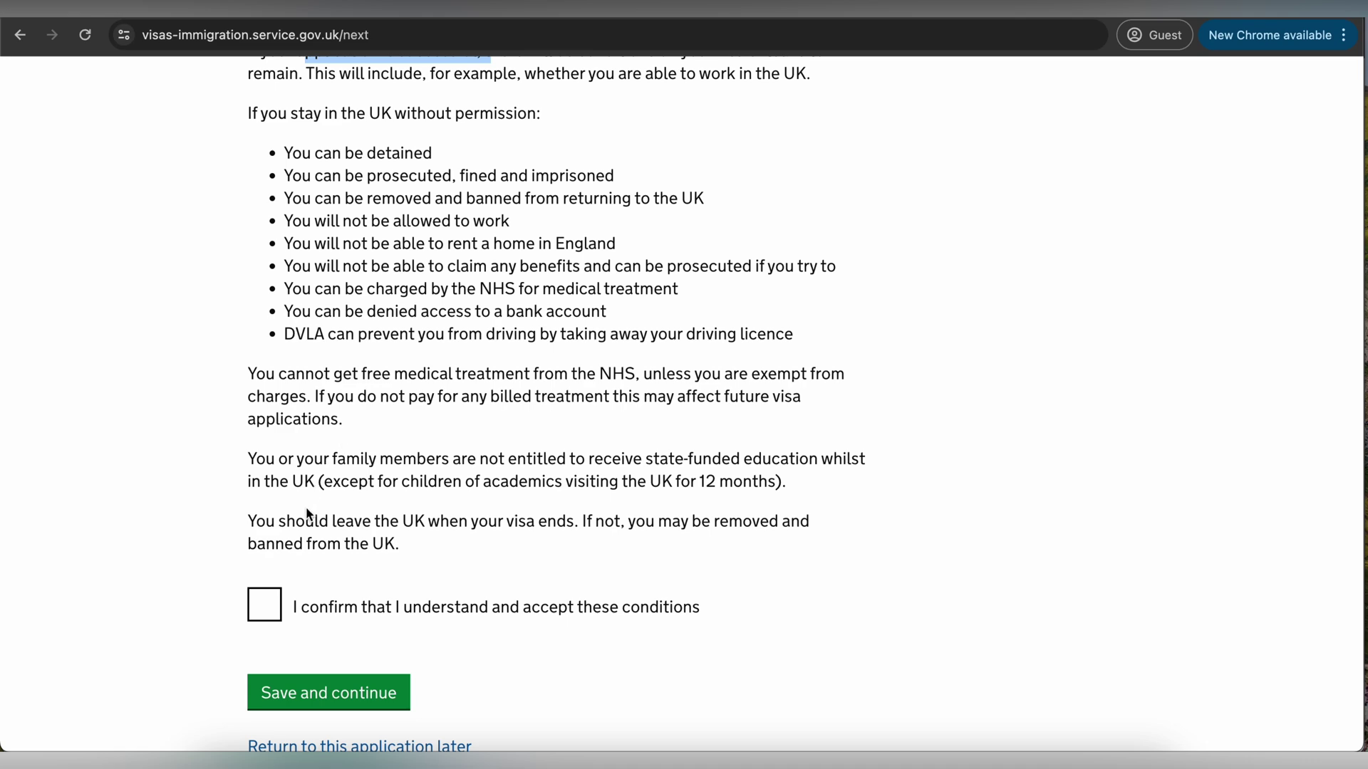
left_click(273, 608)
scroll(351, 602, "down", 1)
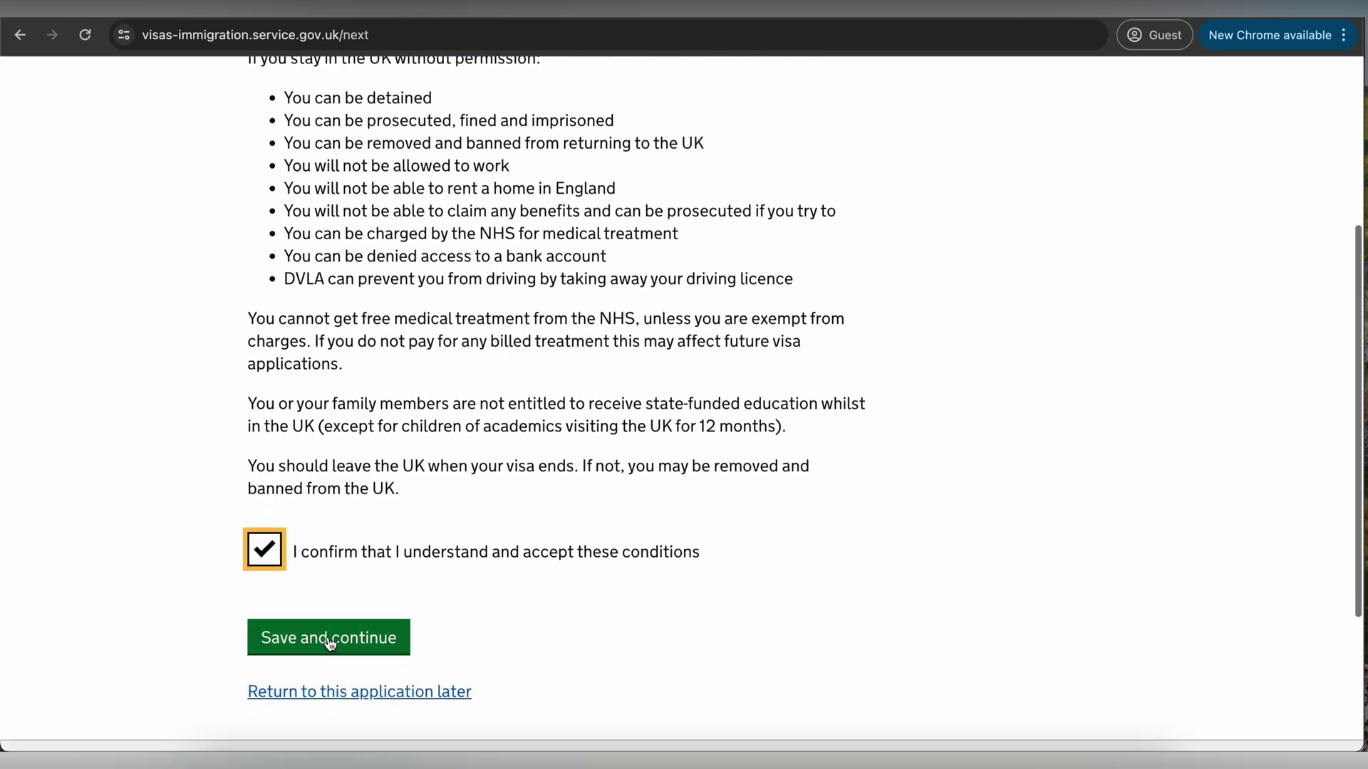
left_click(327, 642)
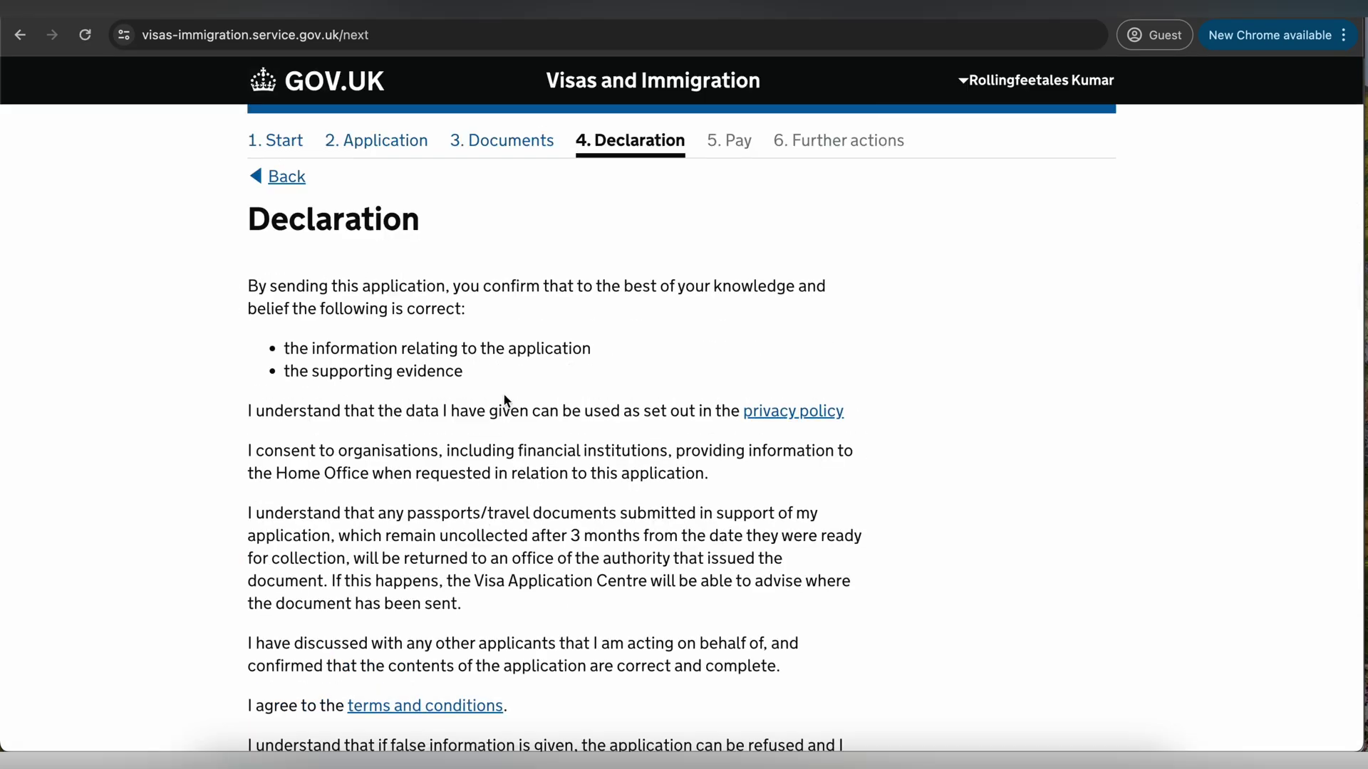
- In the declaration, confirm being the applicant aged 18 or over, accept the conditions, and review the summary
scroll(505, 400, "down", 2)
scroll(505, 398, "down", 4)
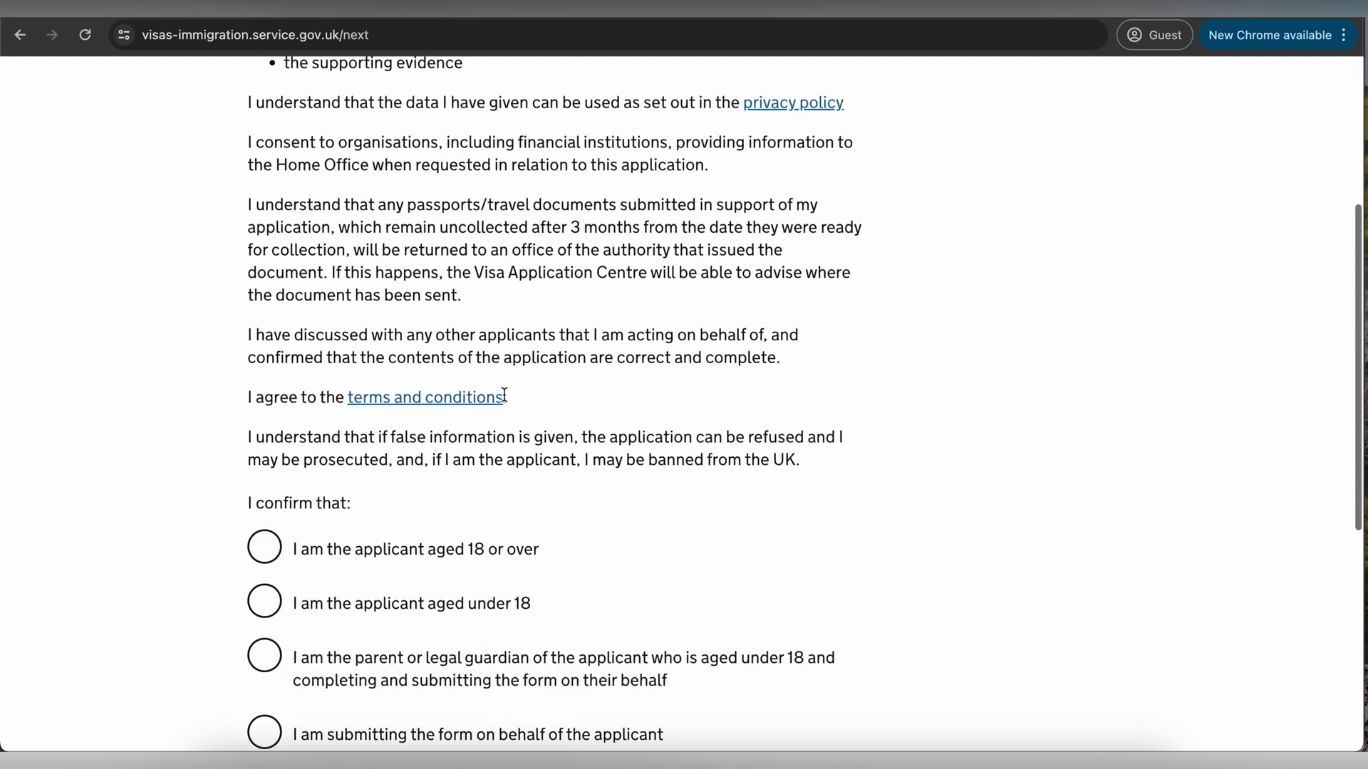
scroll(504, 397, "down", 2)
left_click(265, 454)
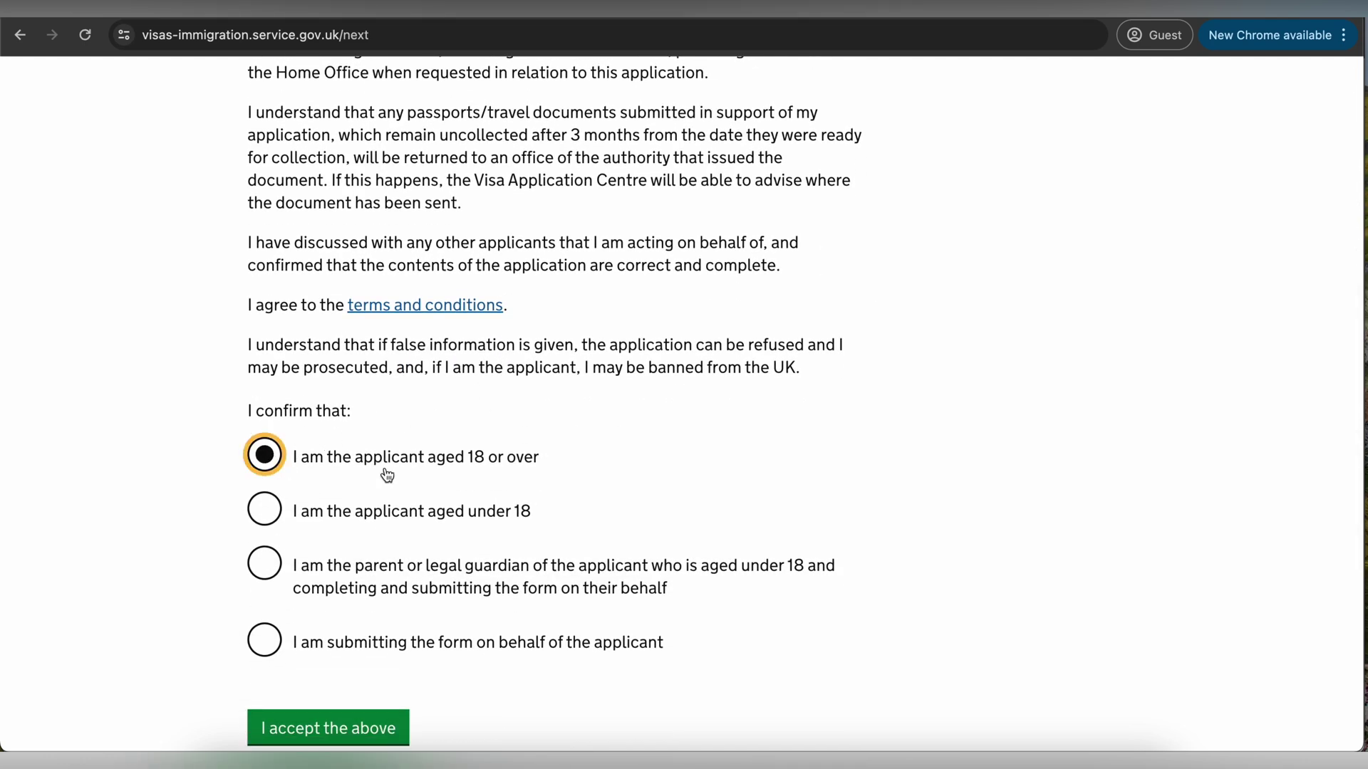
scroll(387, 475, "down", 3)
left_click(370, 595)
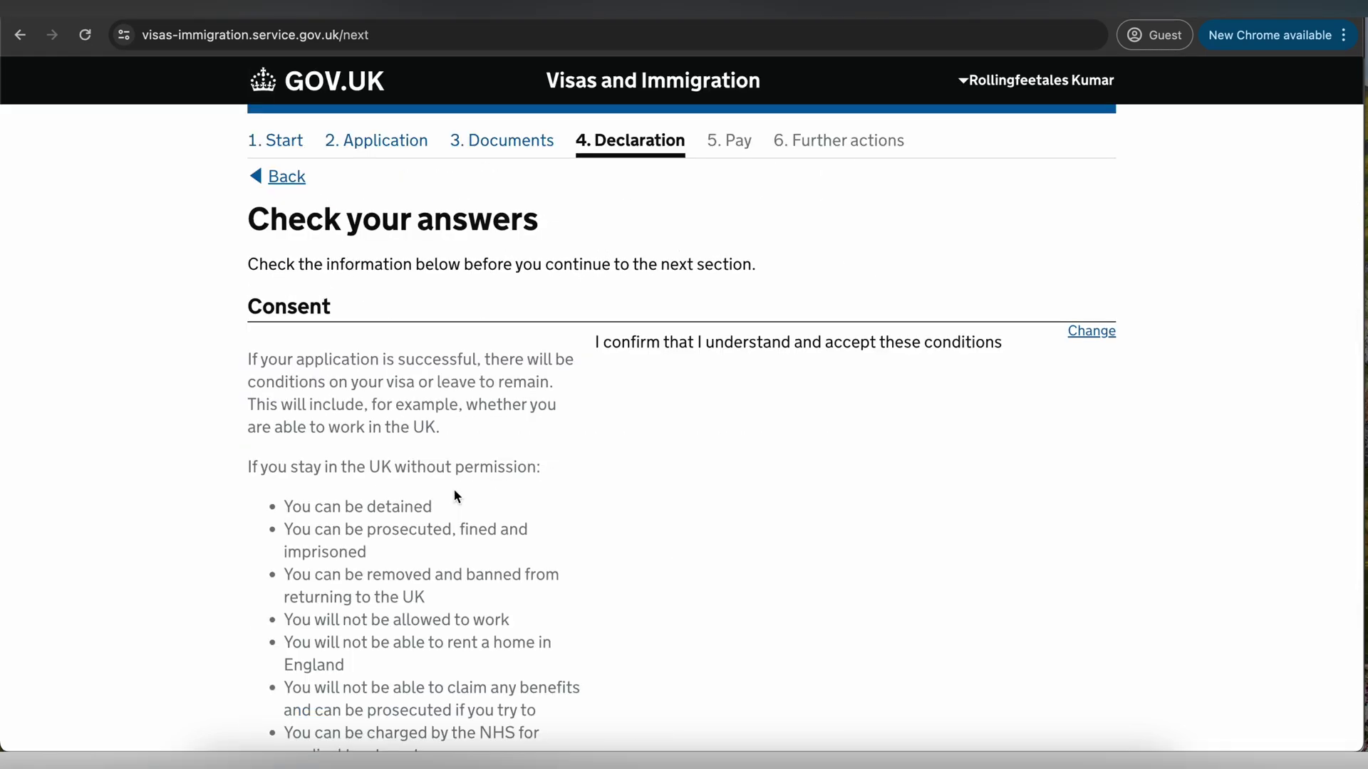
scroll(494, 387, "down", 1)
scroll(495, 386, "down", 1)
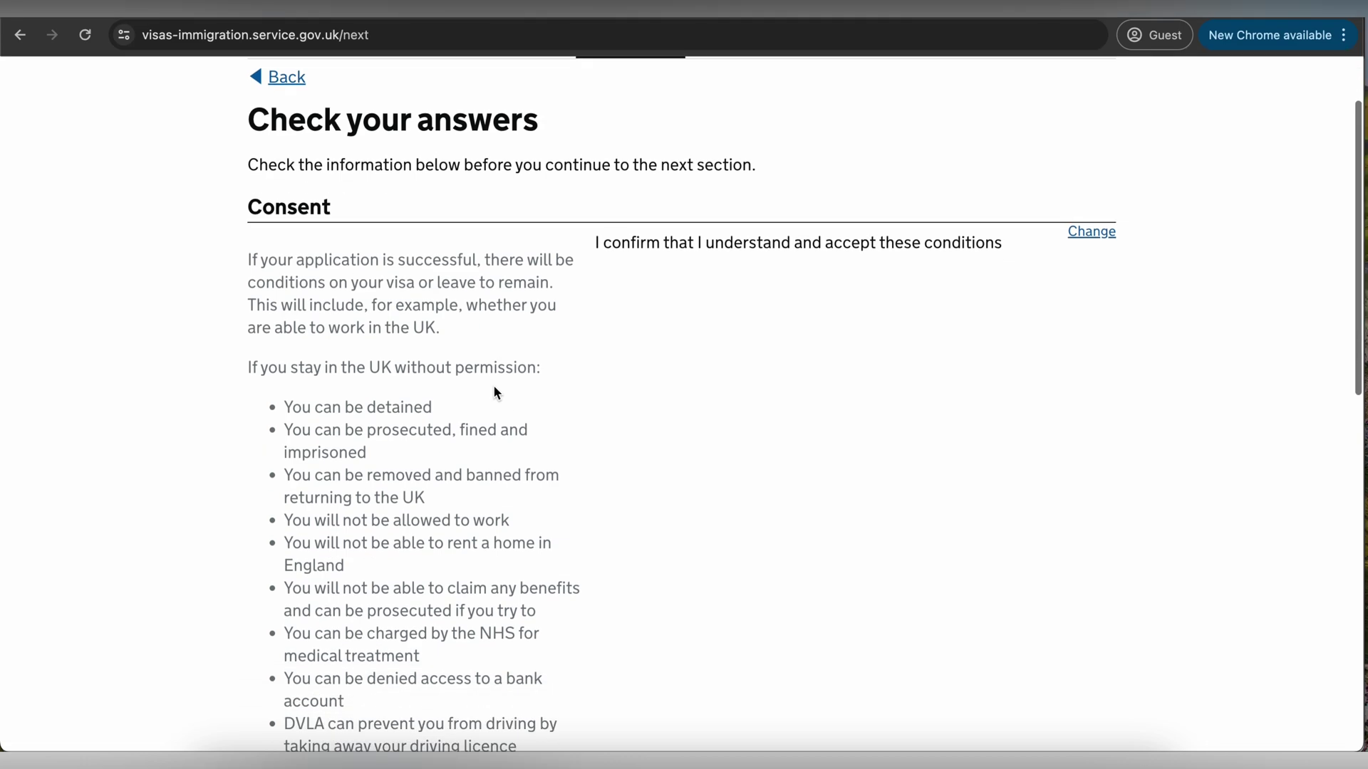
scroll(693, 302, "down", 10)
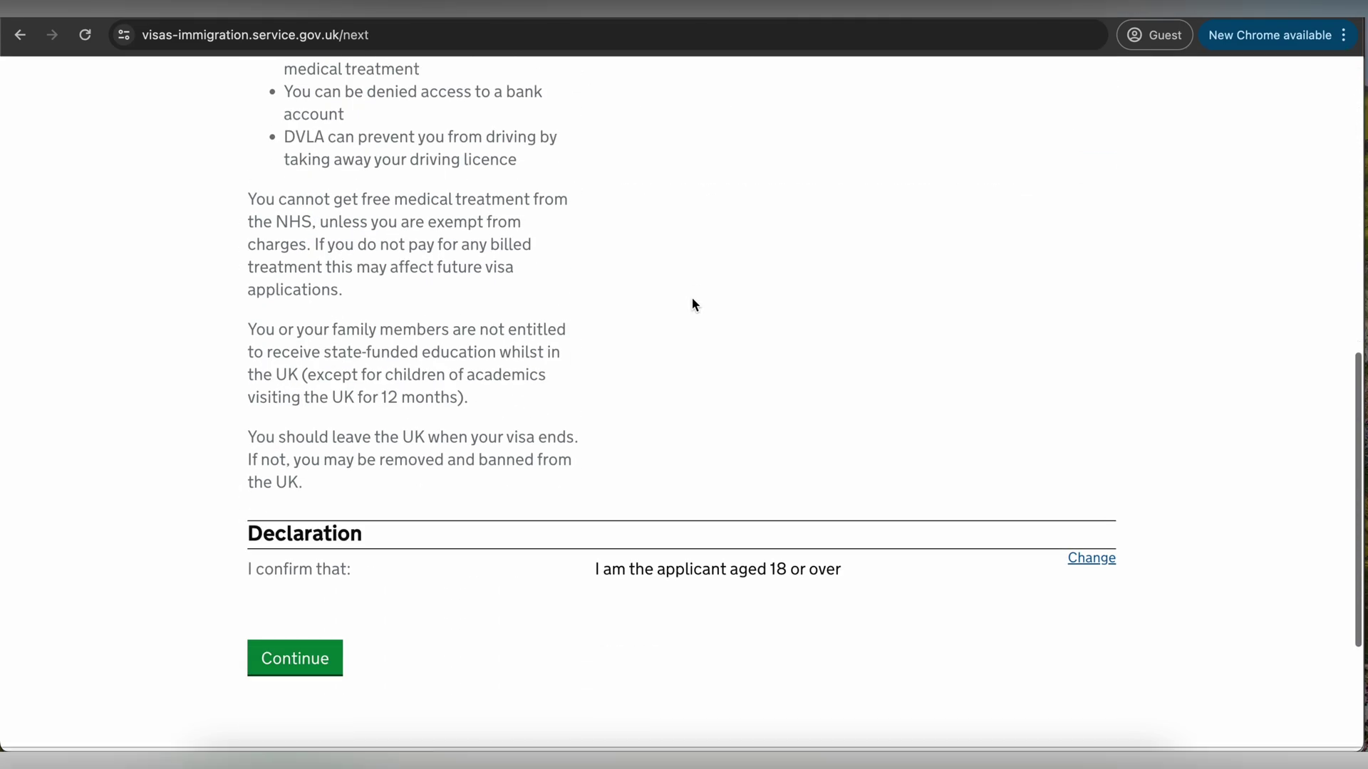
- Confirm the checked answers and keep the 6-month visa length
left_click(292, 603)
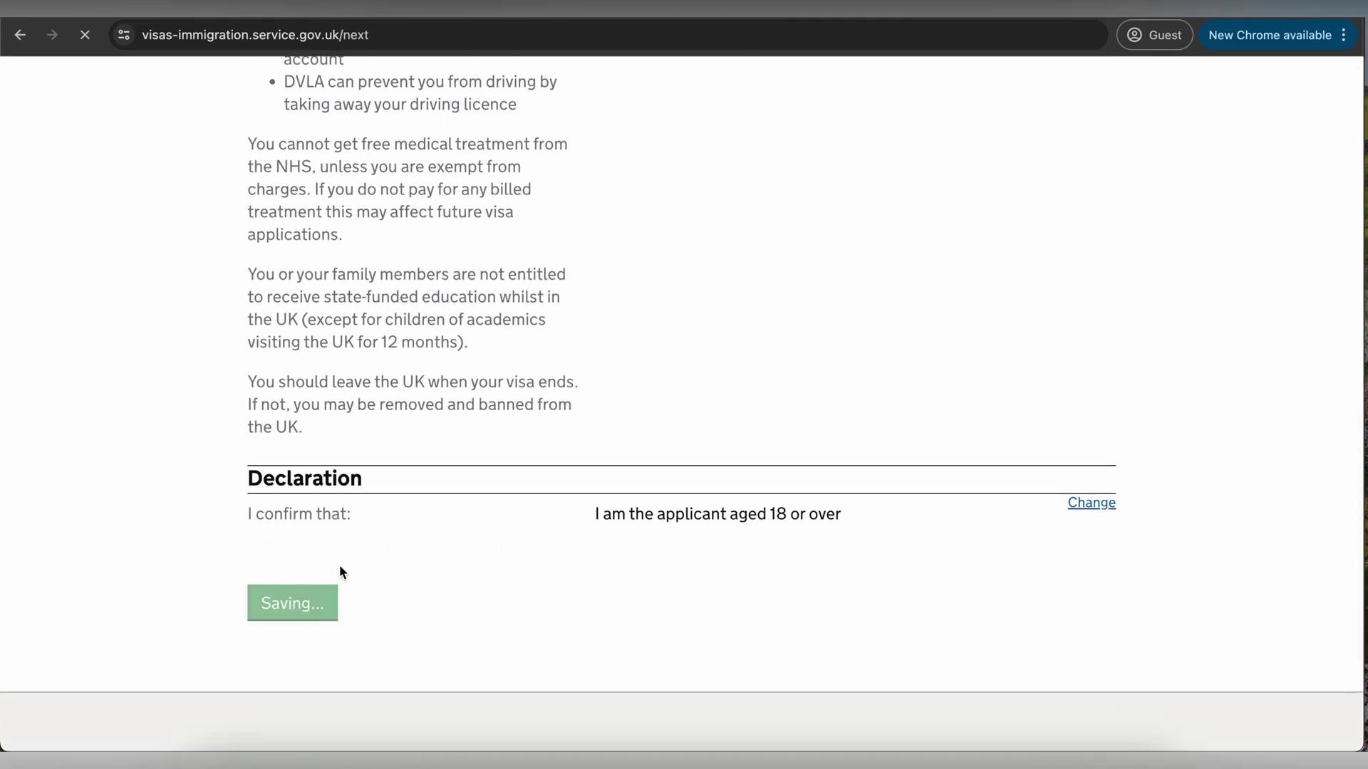
scroll(455, 427, "down", 1)
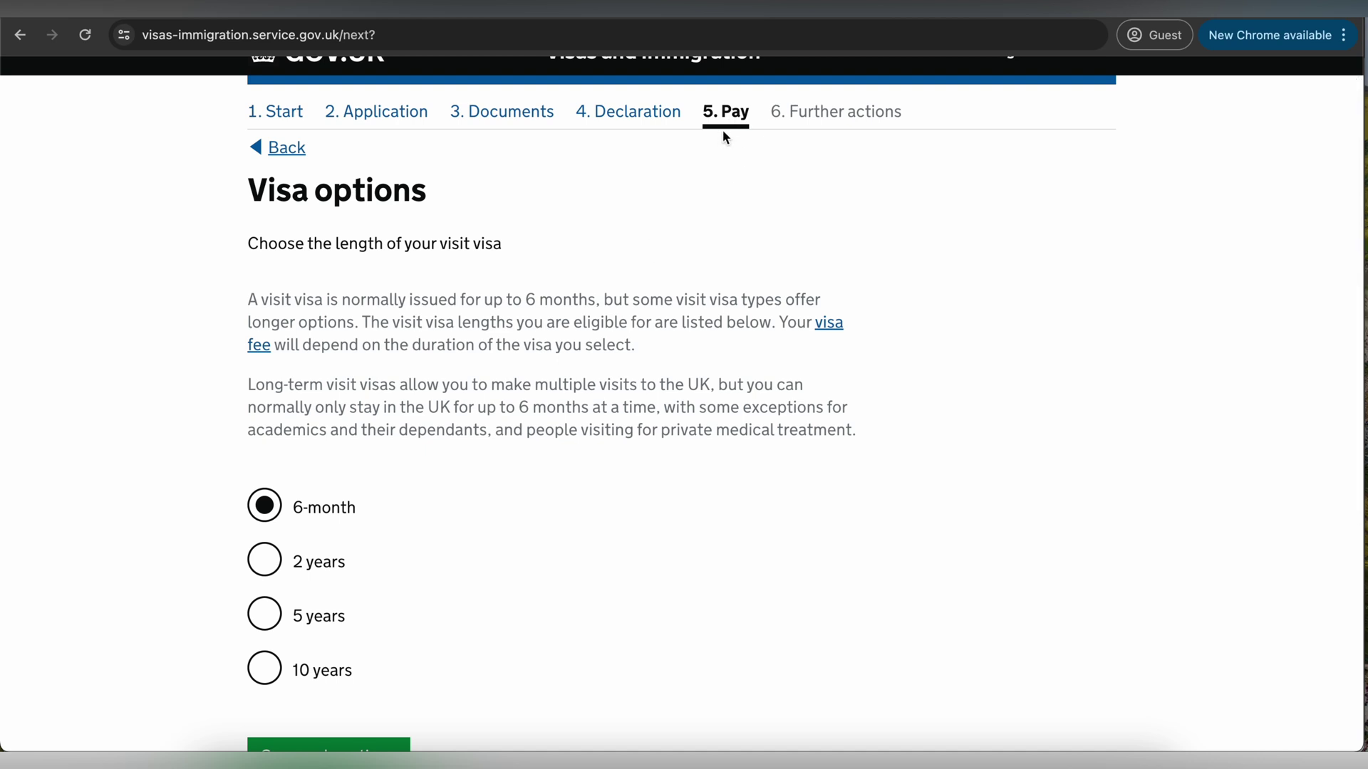
left_click_drag(323, 243, 481, 243)
scroll(345, 406, "down", 5)
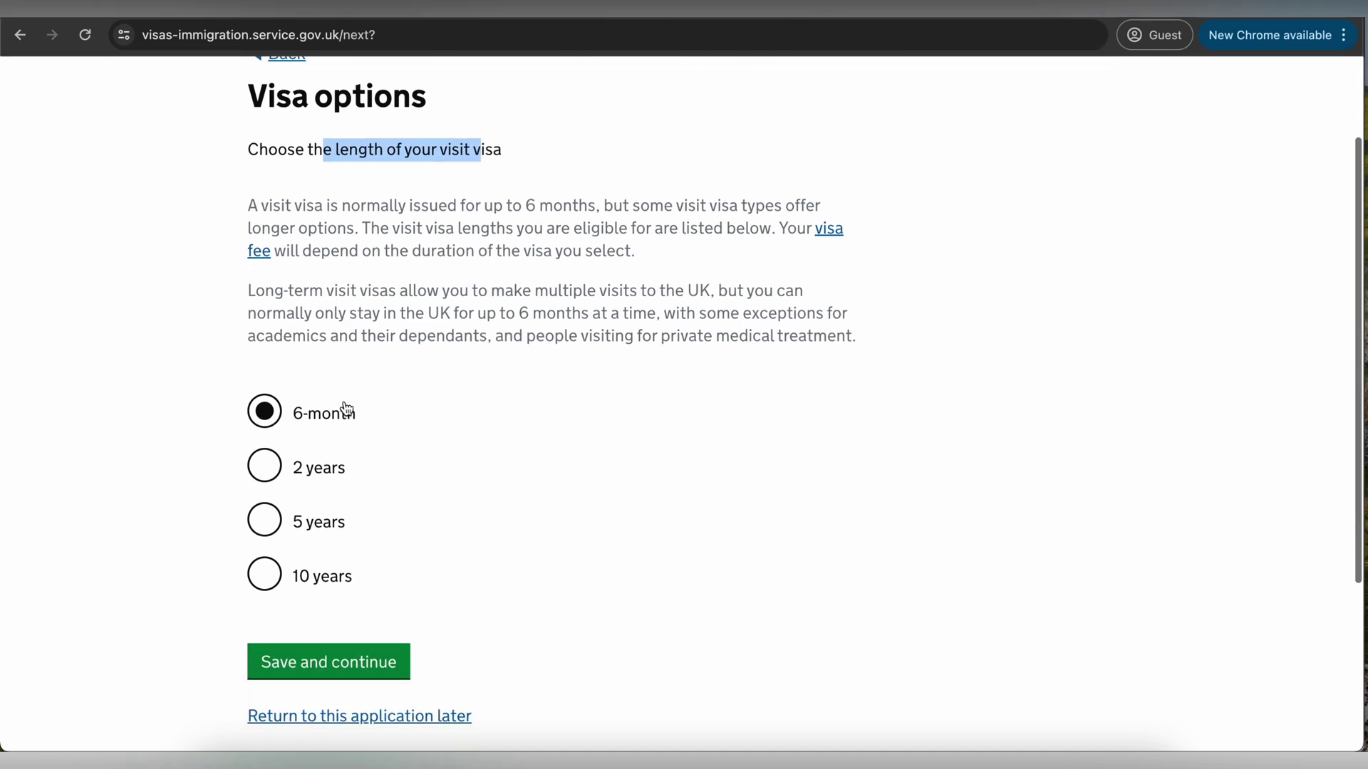
scroll(376, 451, "down", 1)
left_click(348, 522)
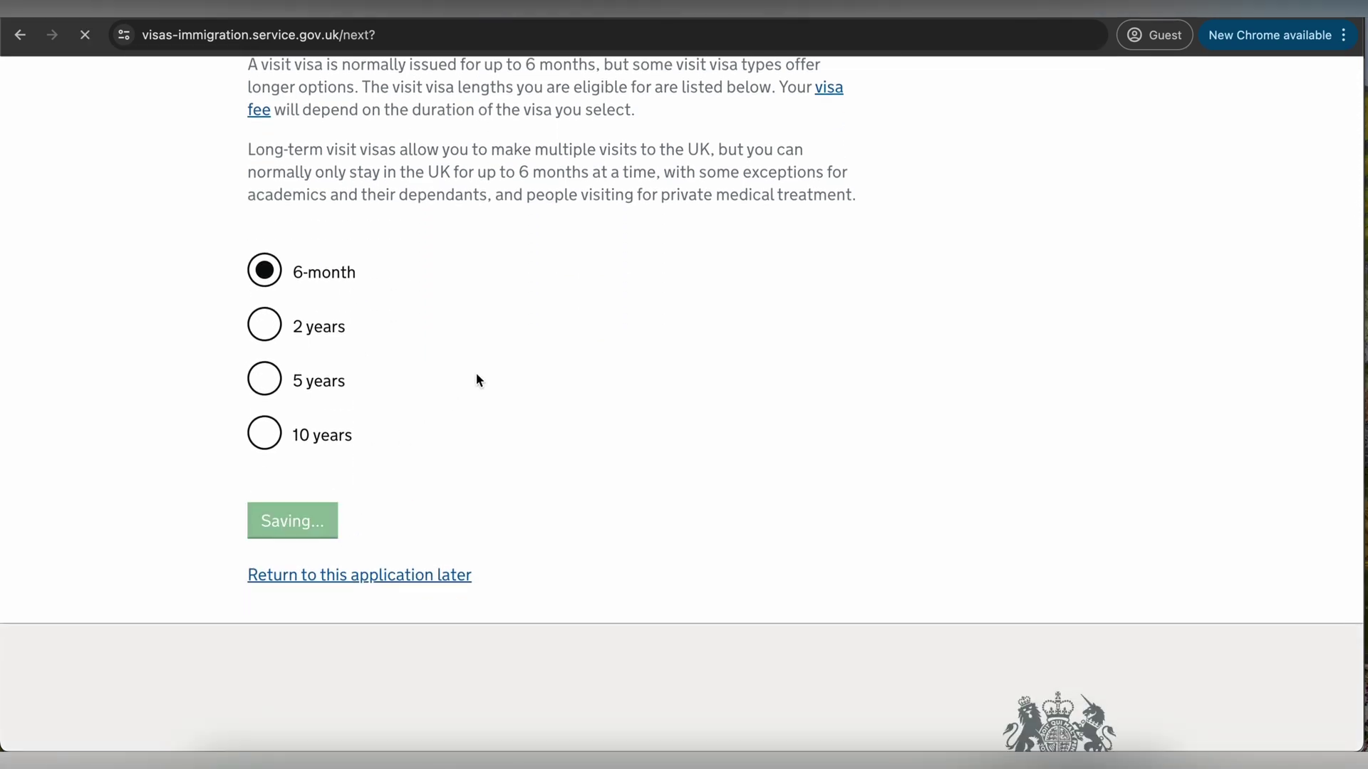
- Keep Standard service and review the Your payment page showing 12655.00 INR total
scroll(475, 406, "down", 1)
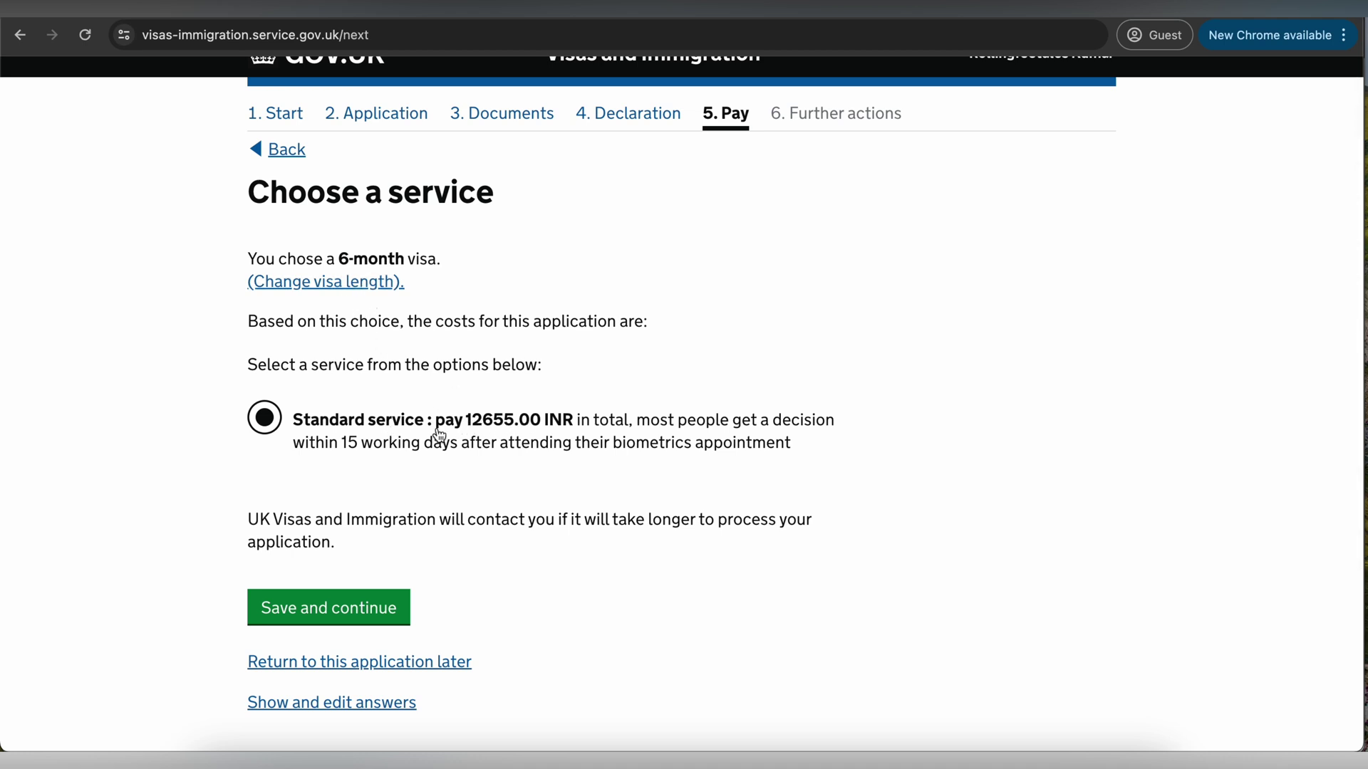
scroll(441, 438, "down", 1)
left_click_drag(322, 437, 627, 438)
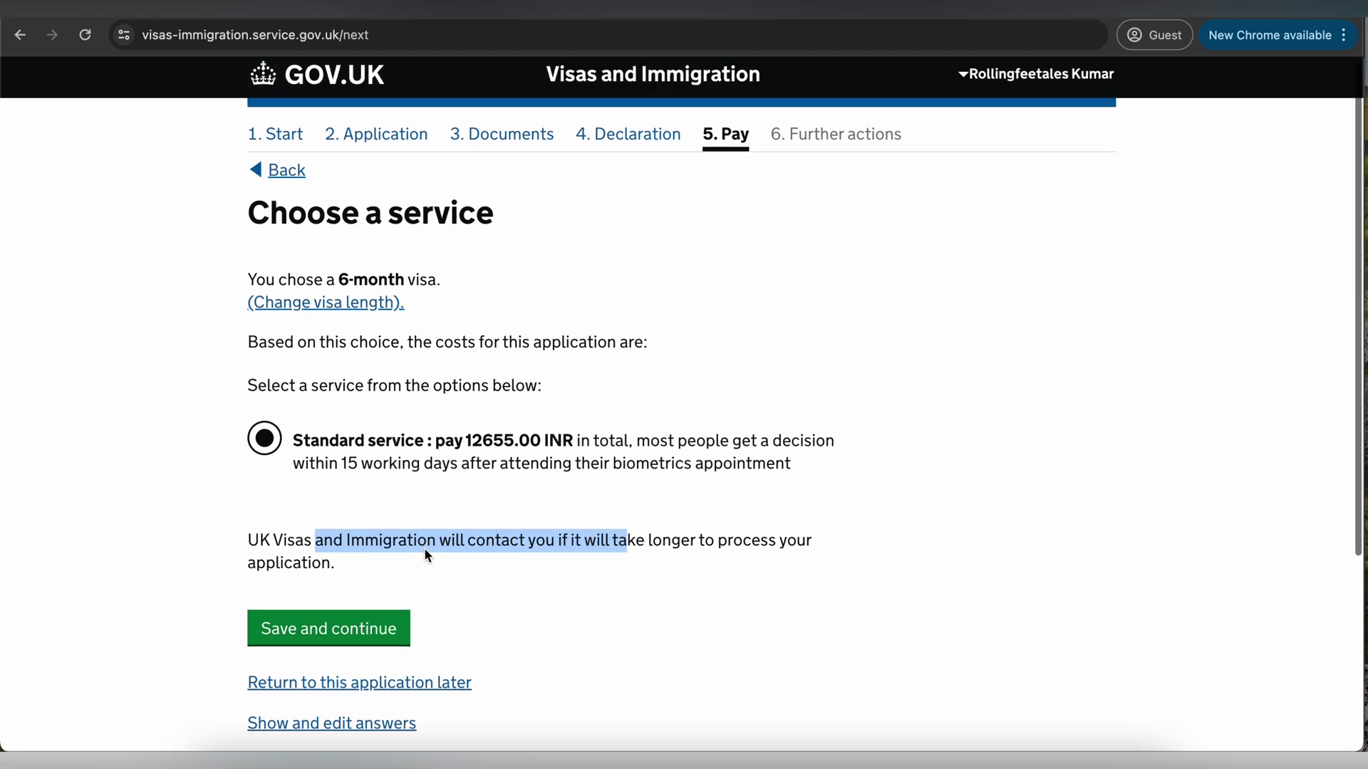
left_click(374, 621)
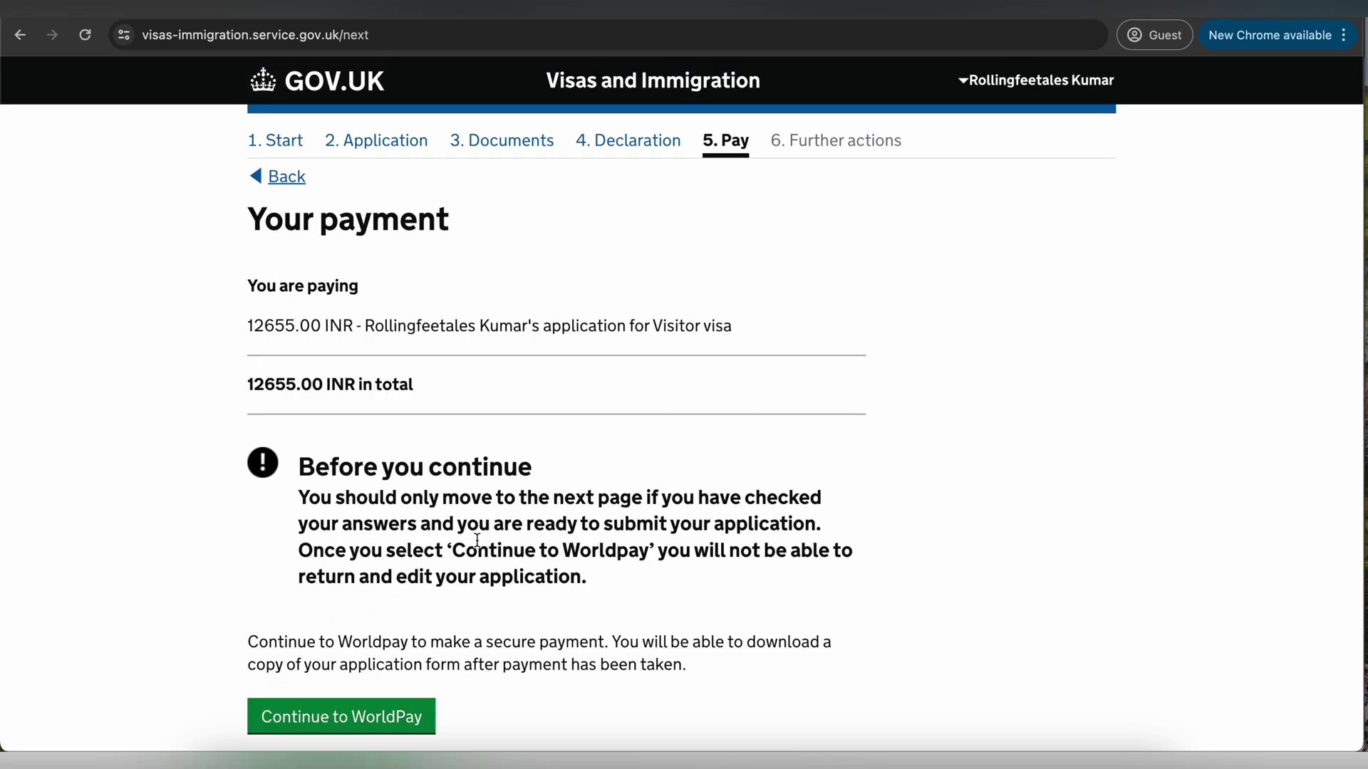
scroll(436, 483, "down", 1)
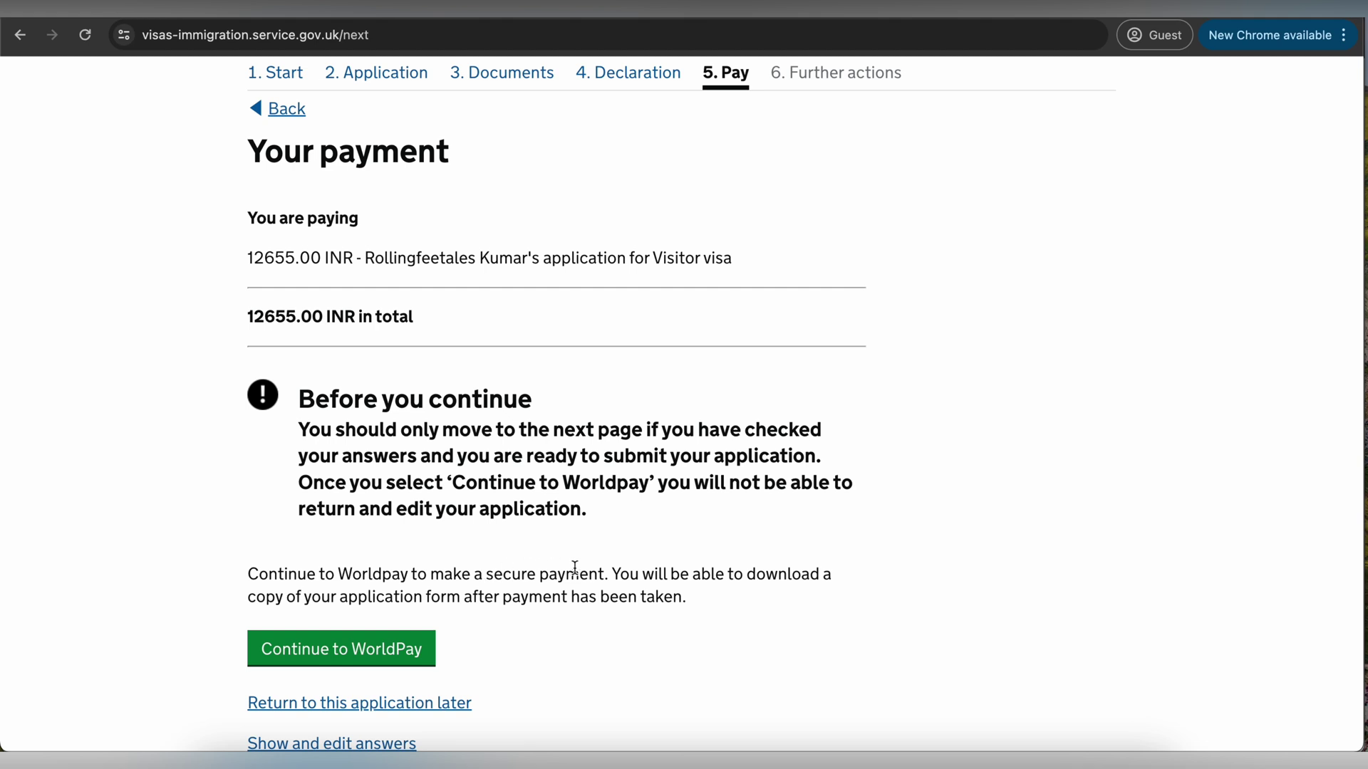
scroll(632, 568, "down", 1)
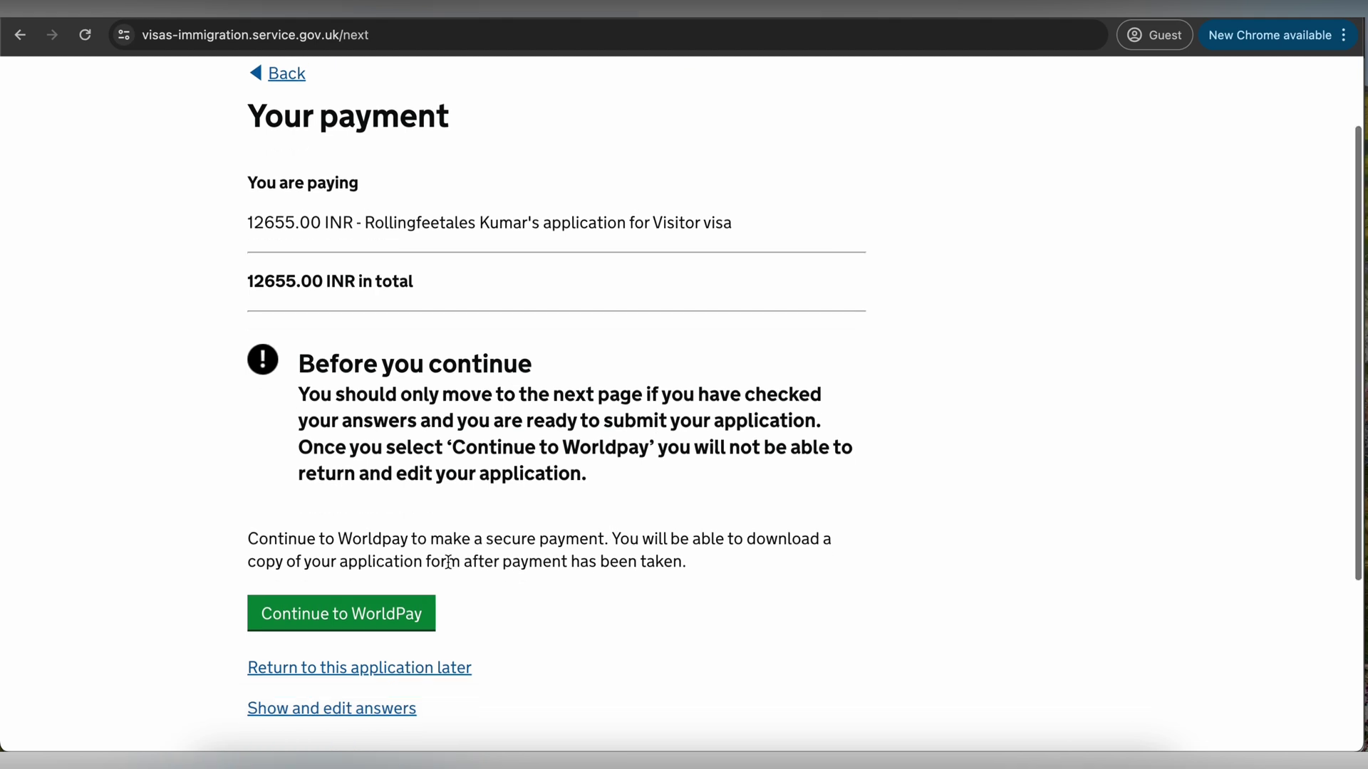
scroll(604, 559, "down", 1)
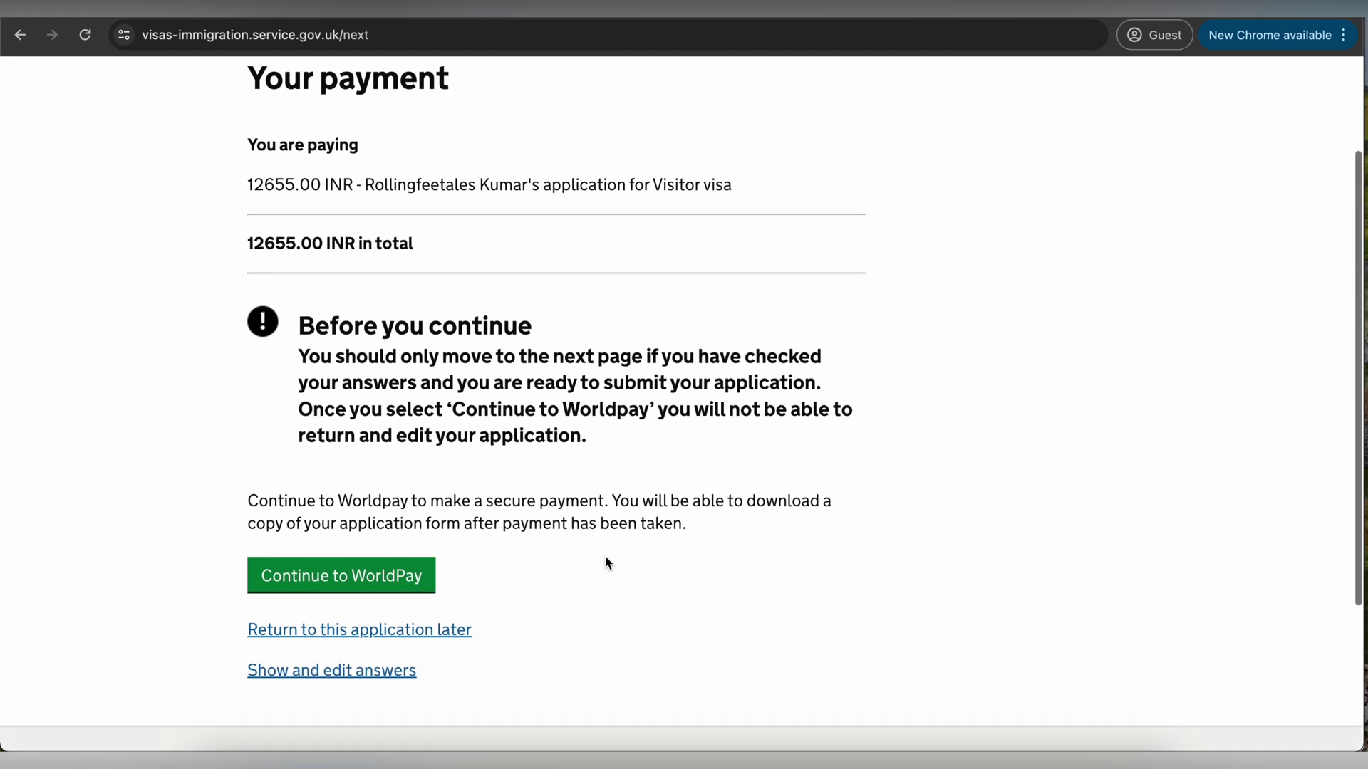
scroll(605, 559, "up", 3)
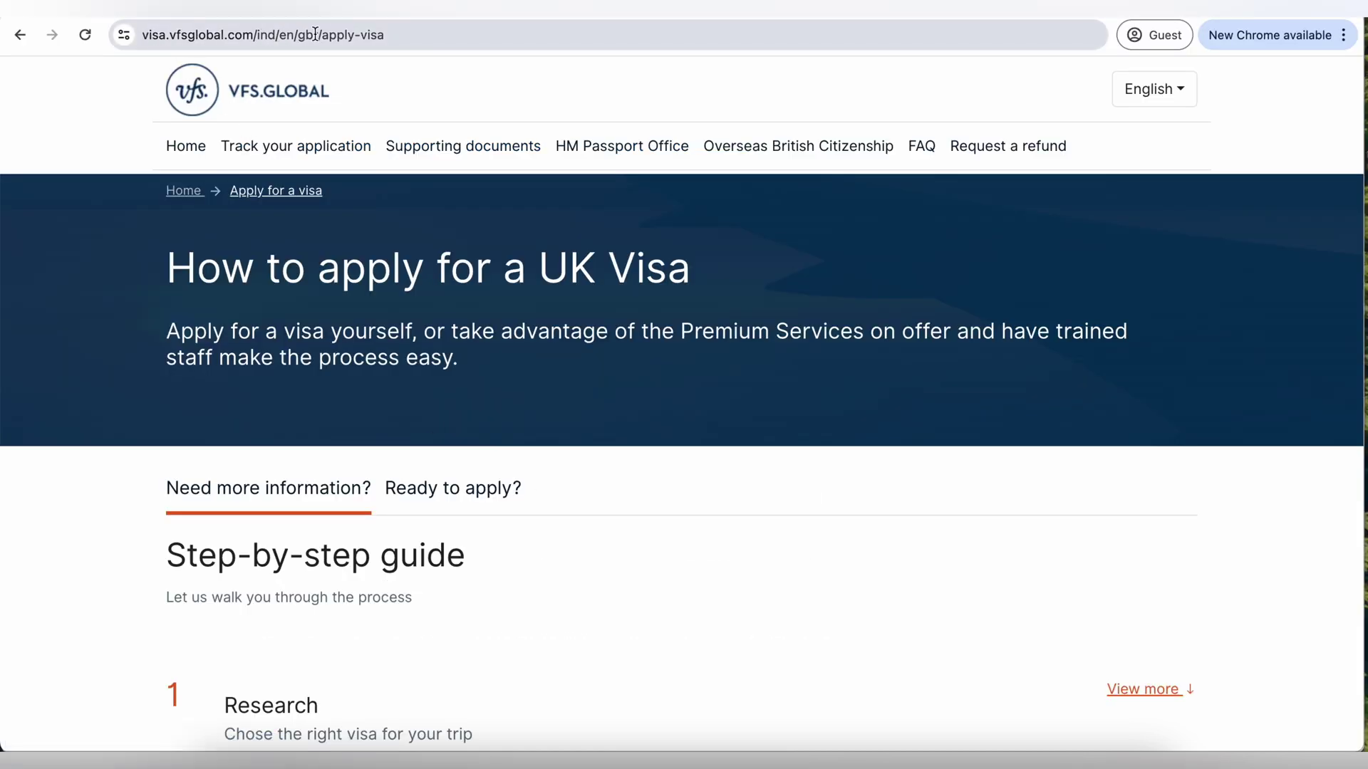
- Expand step 4 'Book an appointment' and follow the link to VFS Global's appointment sign-in page
scroll(381, 160, "down", 5)
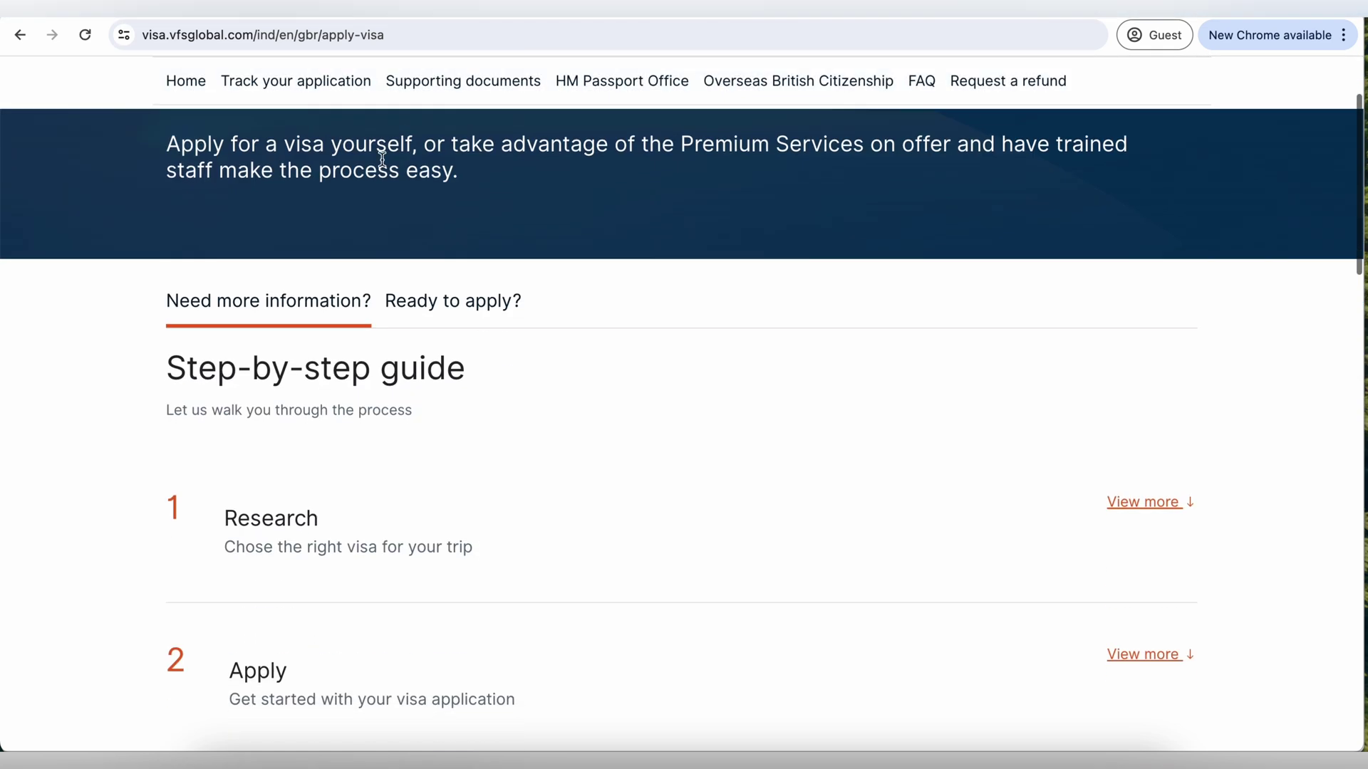
scroll(401, 396, "down", 5)
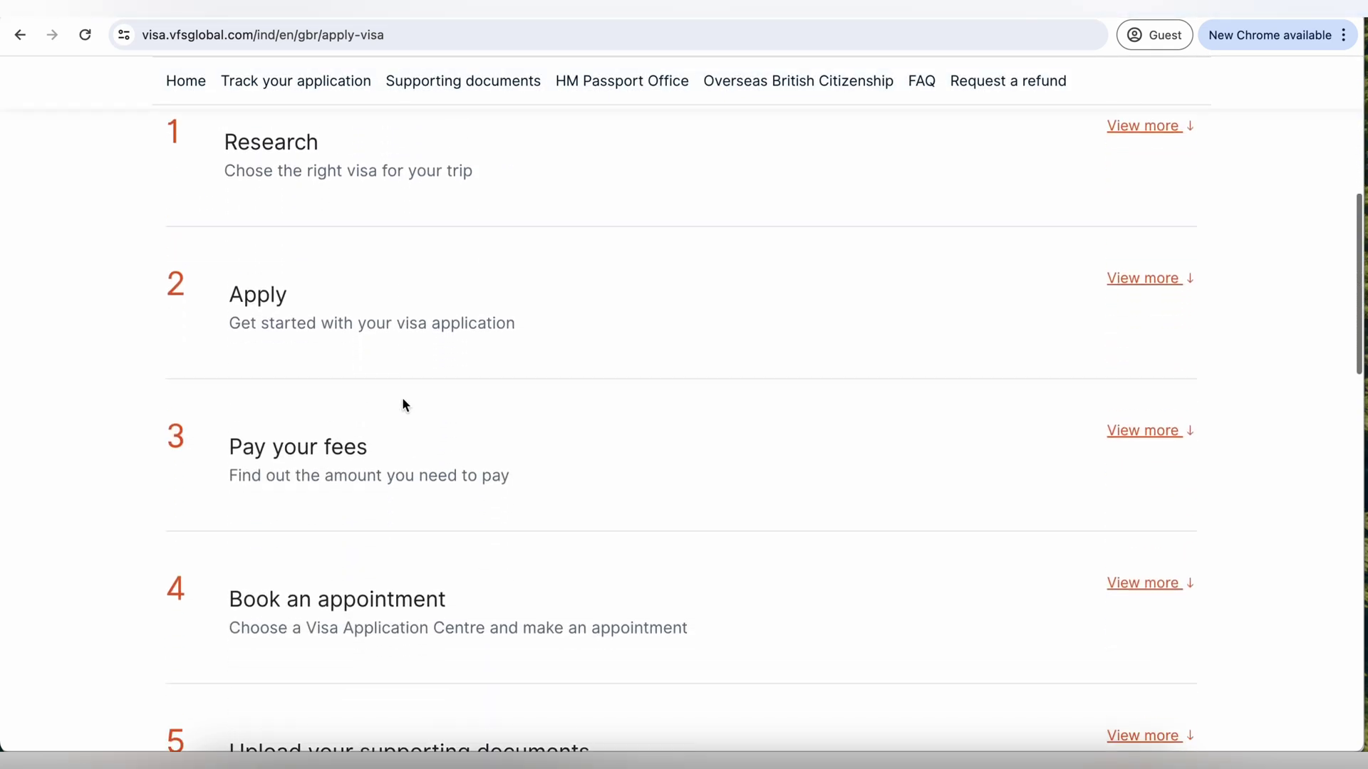
scroll(433, 363, "down", 3)
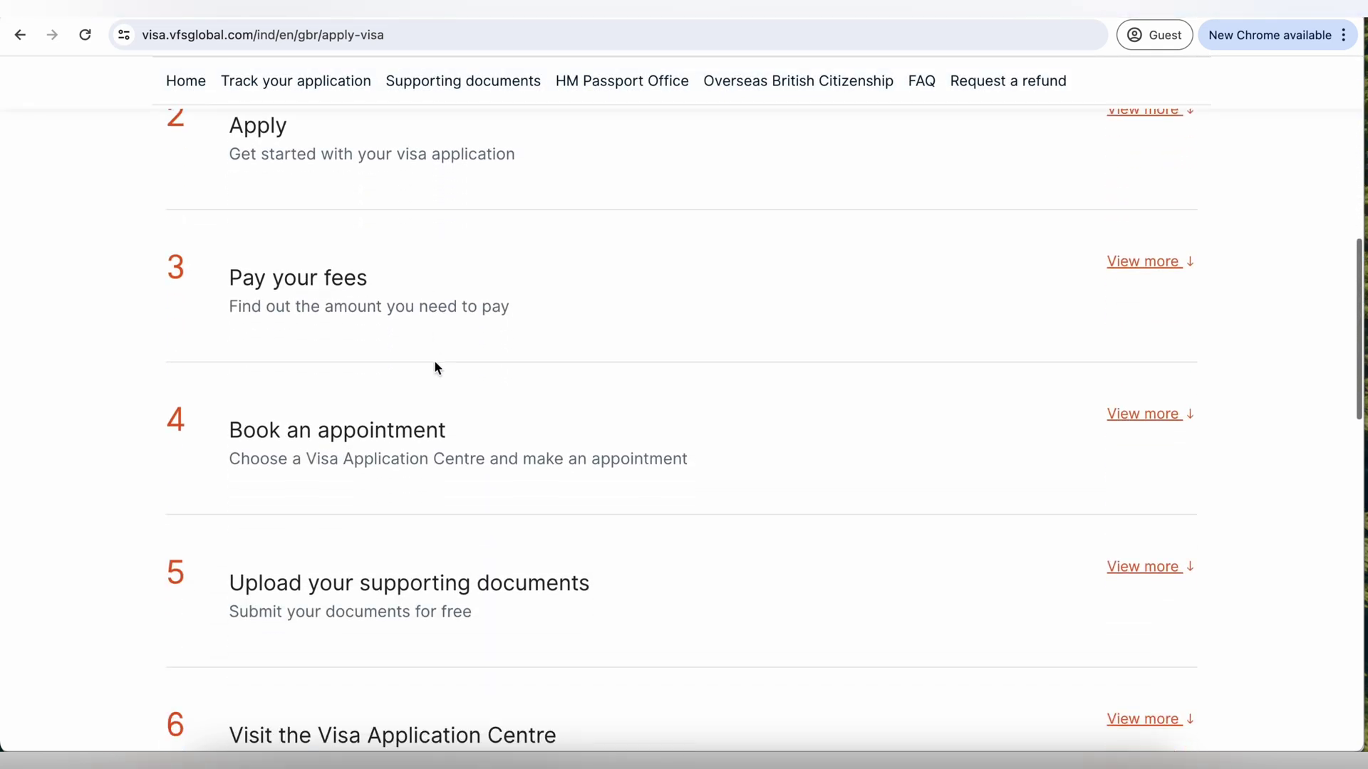
left_click(1125, 415)
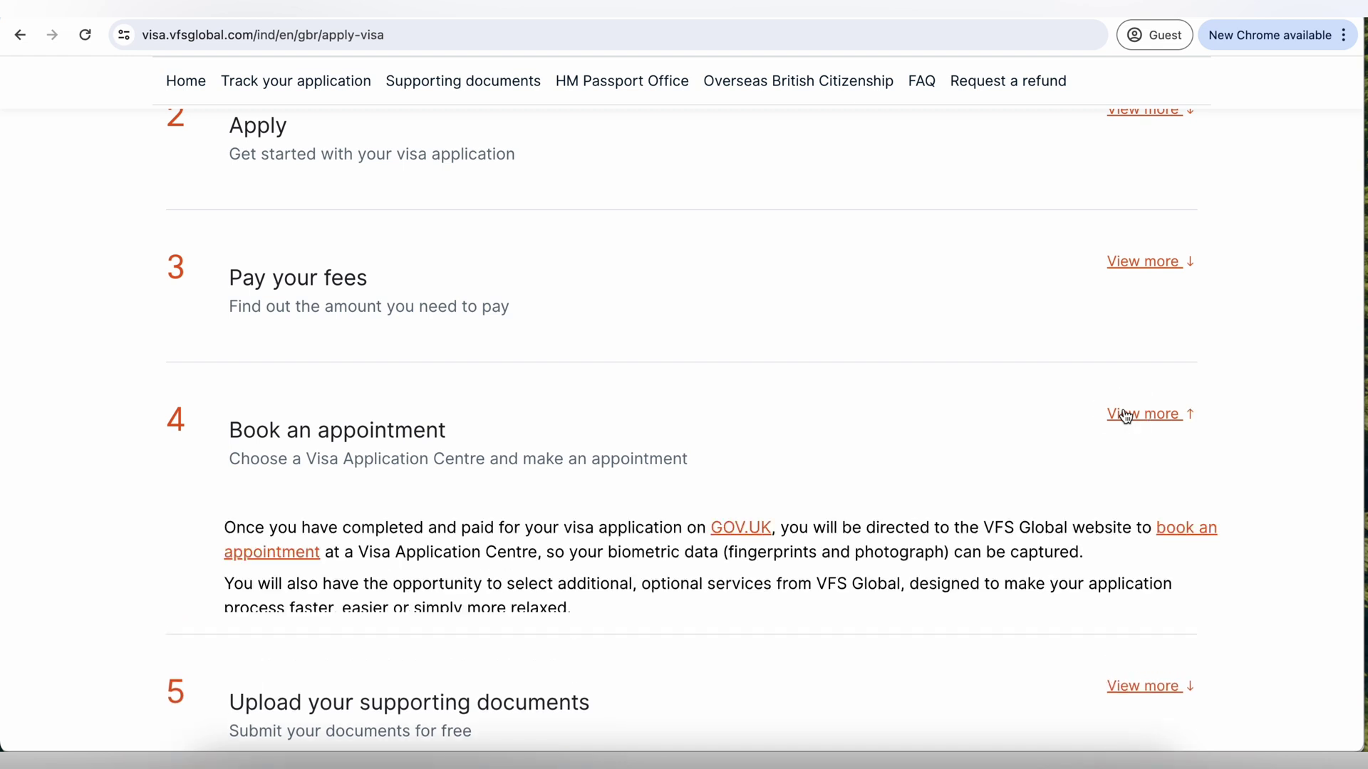
scroll(958, 478, "down", 2)
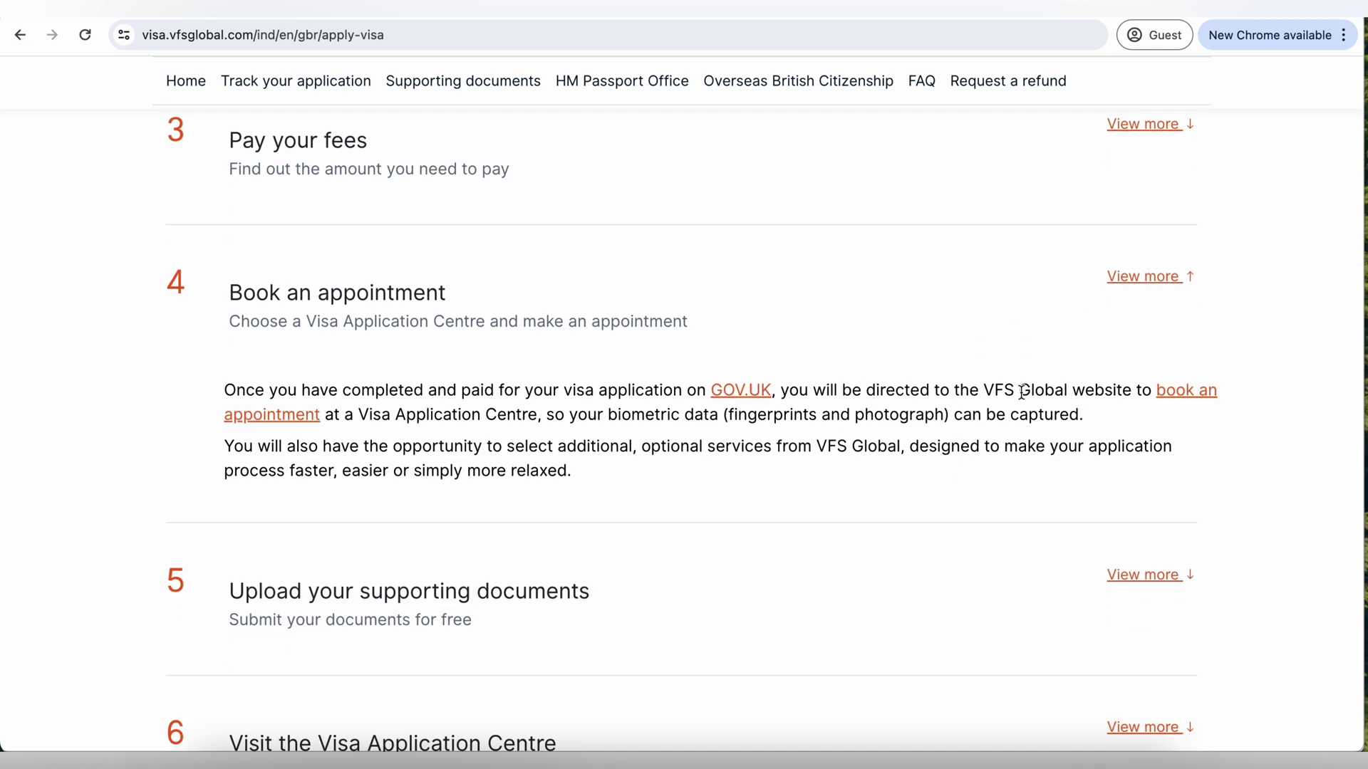
left_click_drag(860, 392, 1142, 392)
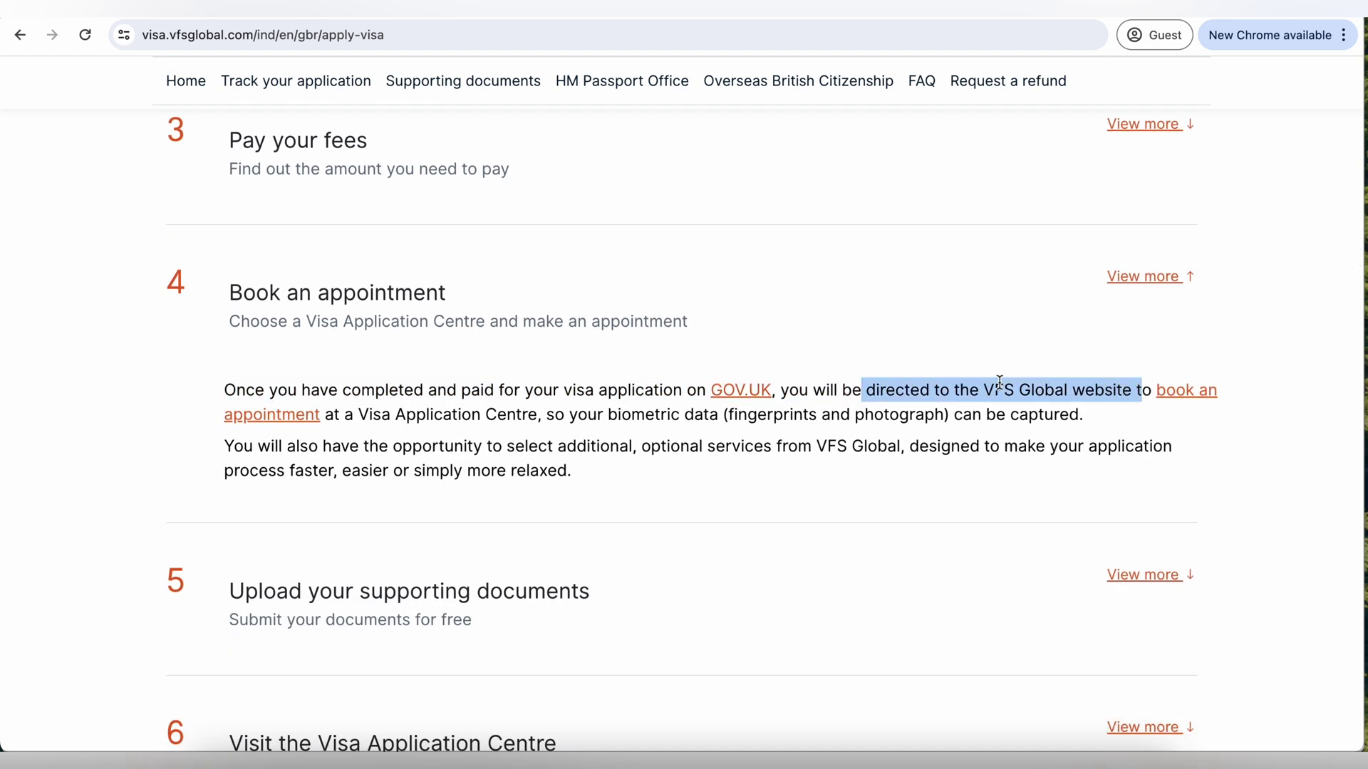
left_click(297, 420)
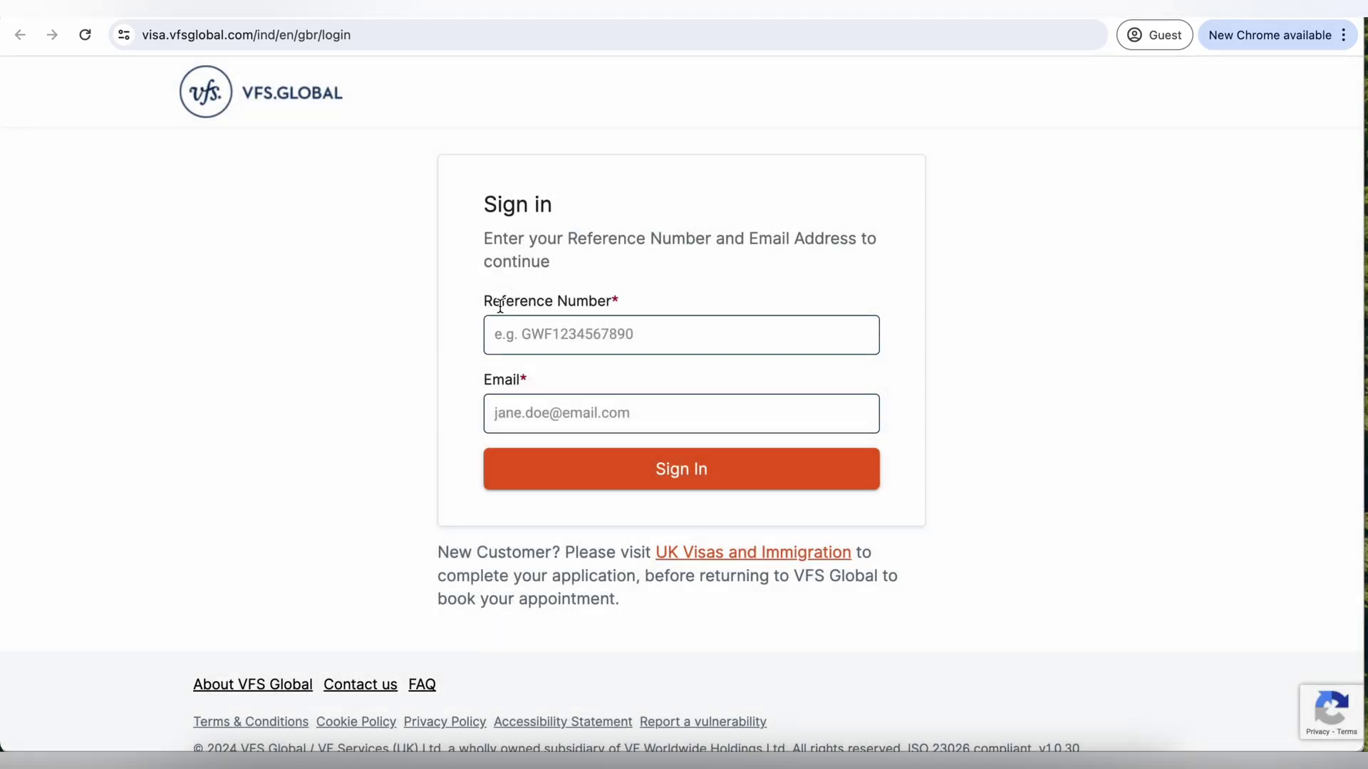
- Submit the VFS Global sign-in form with the Reference Number field left empty
left_click_drag(481, 299, 640, 303)
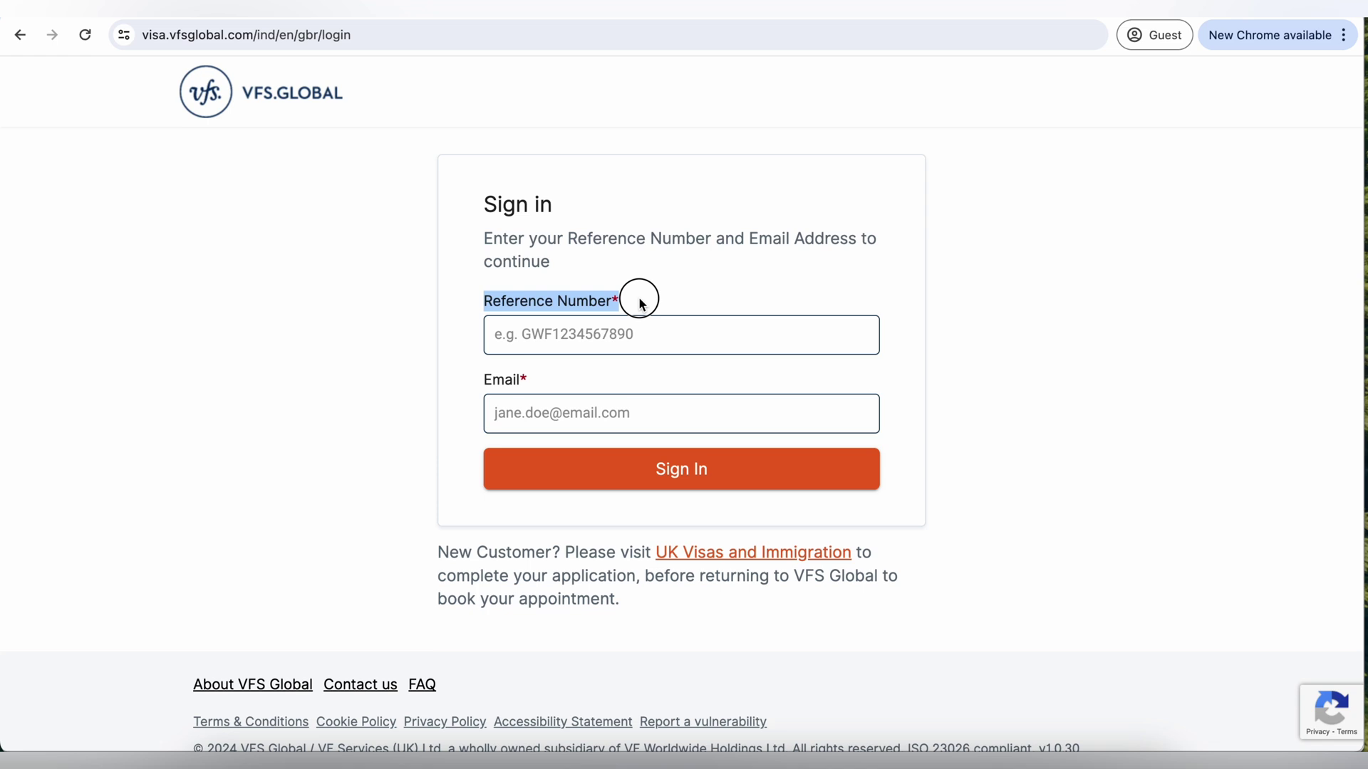
left_click(580, 324)
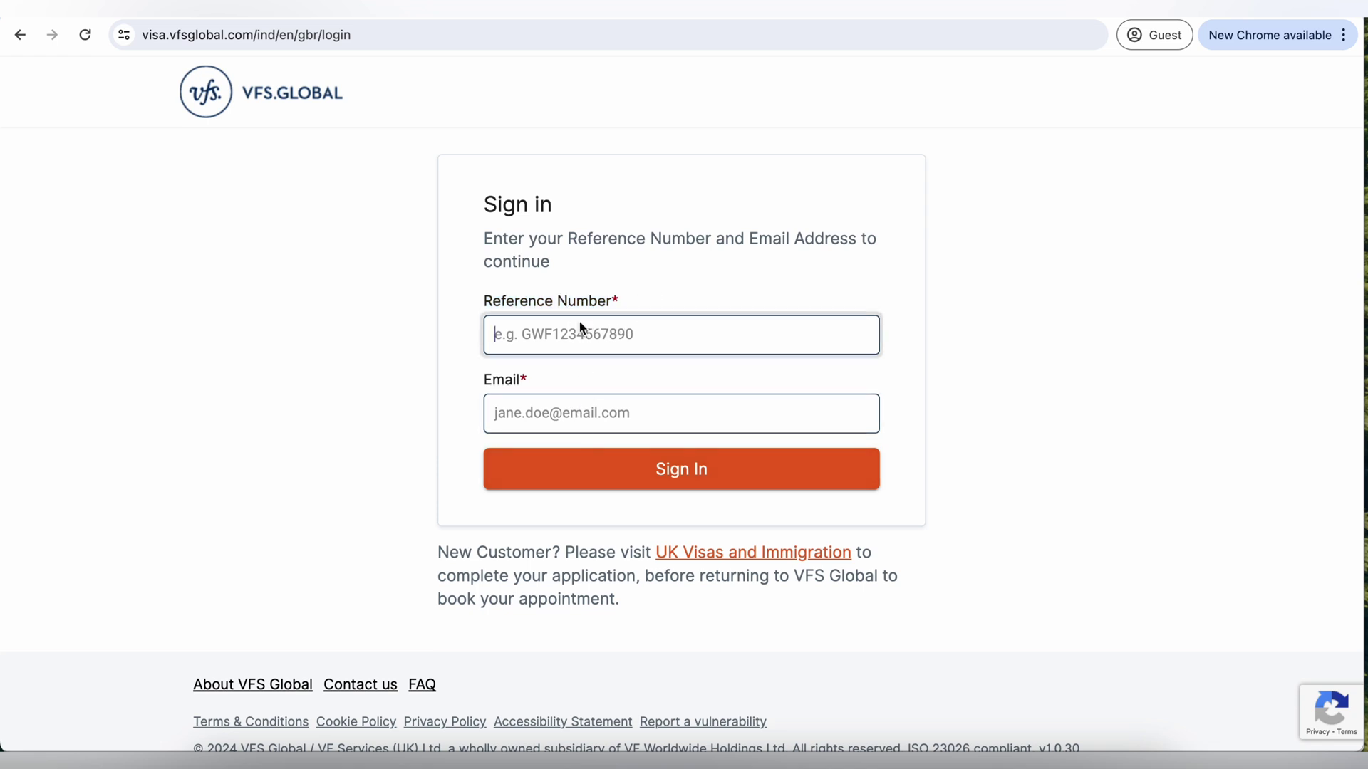
left_click(655, 469)
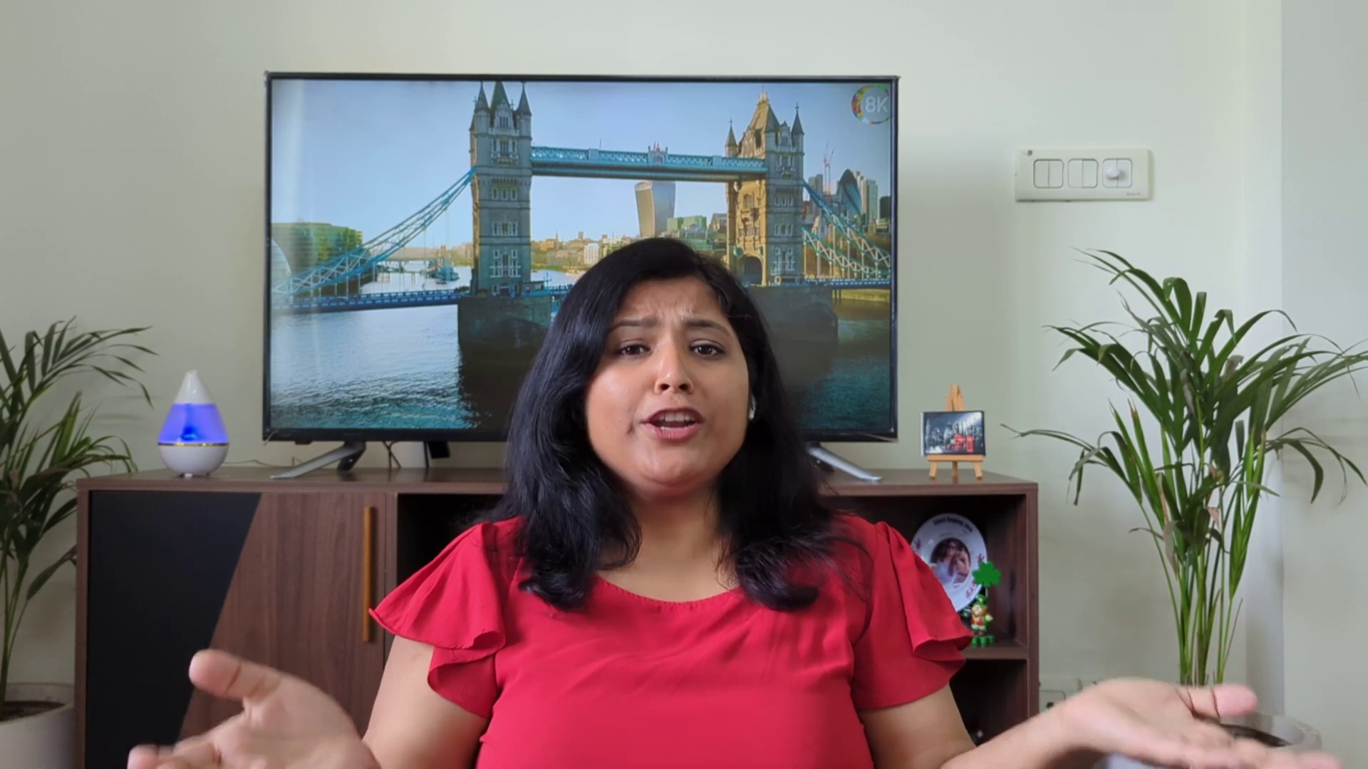